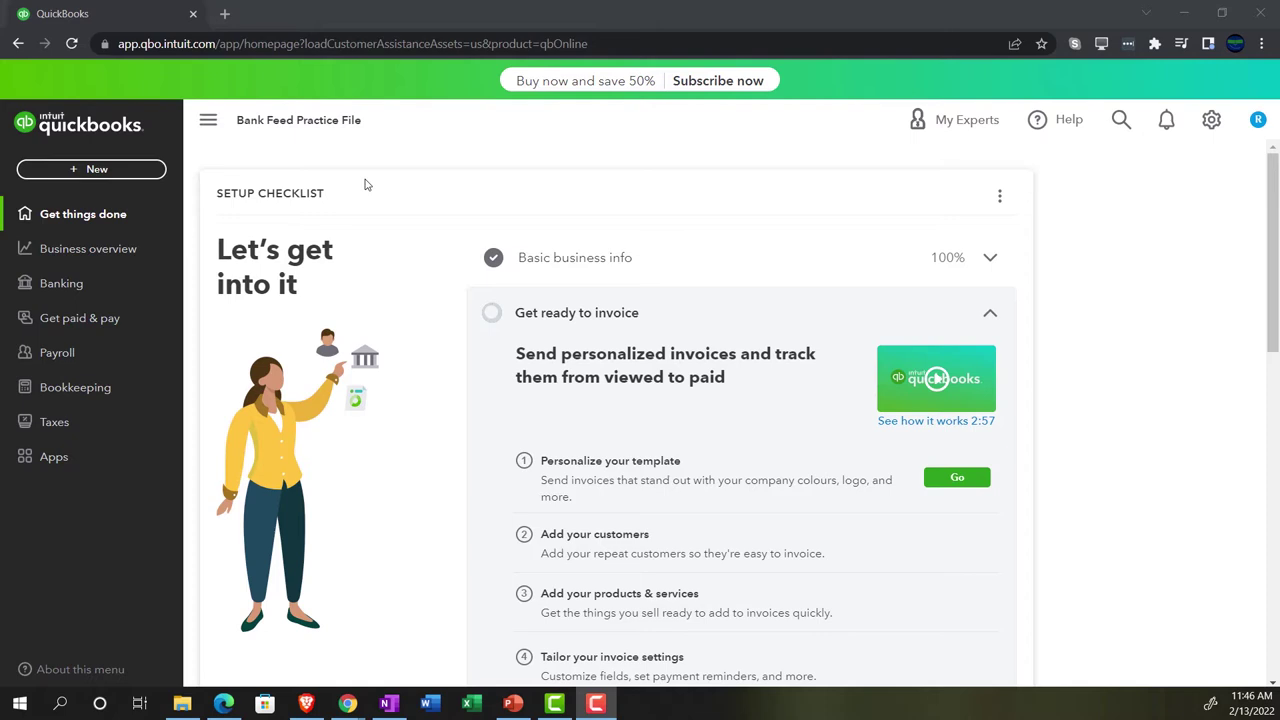
Step: Check the practice file's settings for the Accountant view switch and look at the sample company open in Edge
key(ctrl+plus)
key(ctrl+plus)
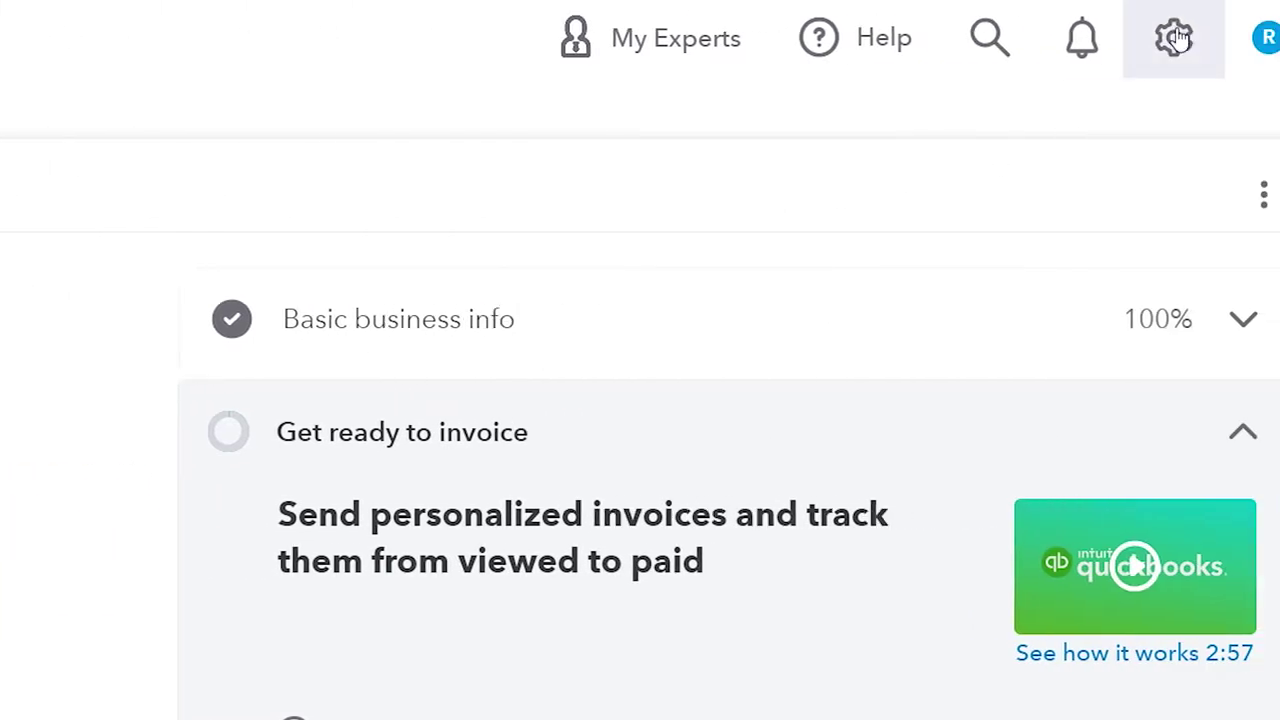
click(1148, 38)
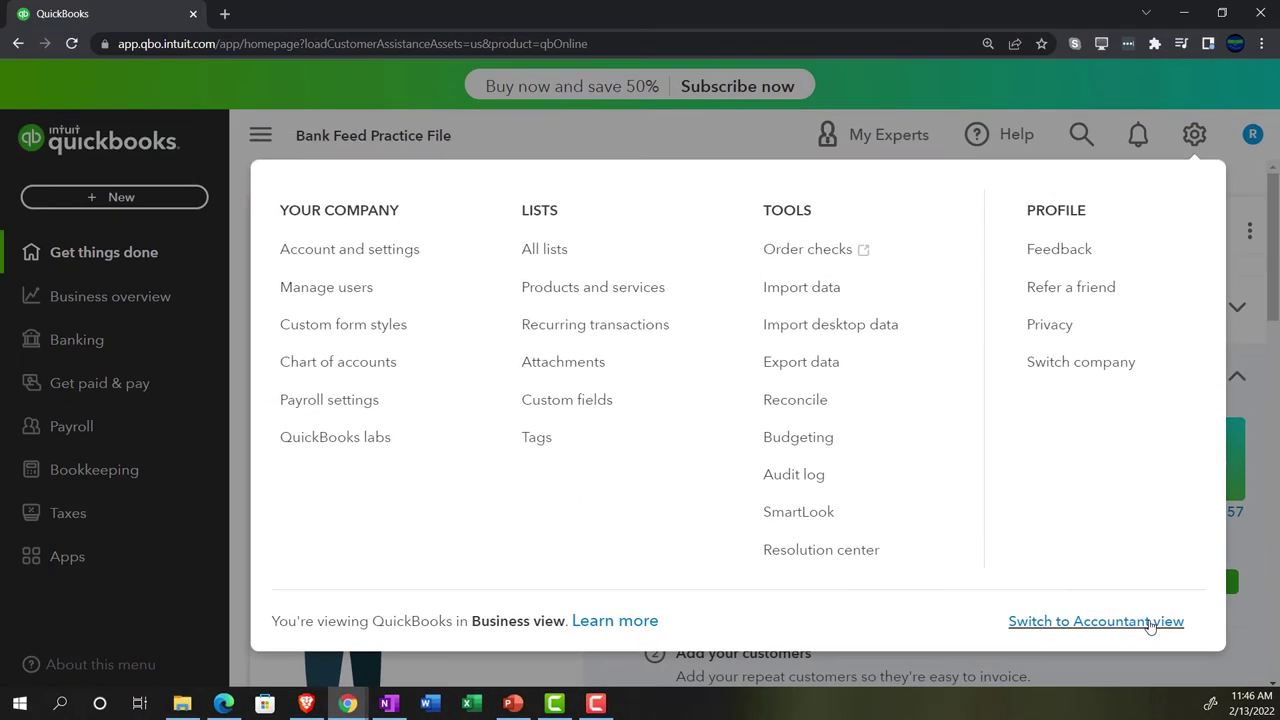
click(224, 705)
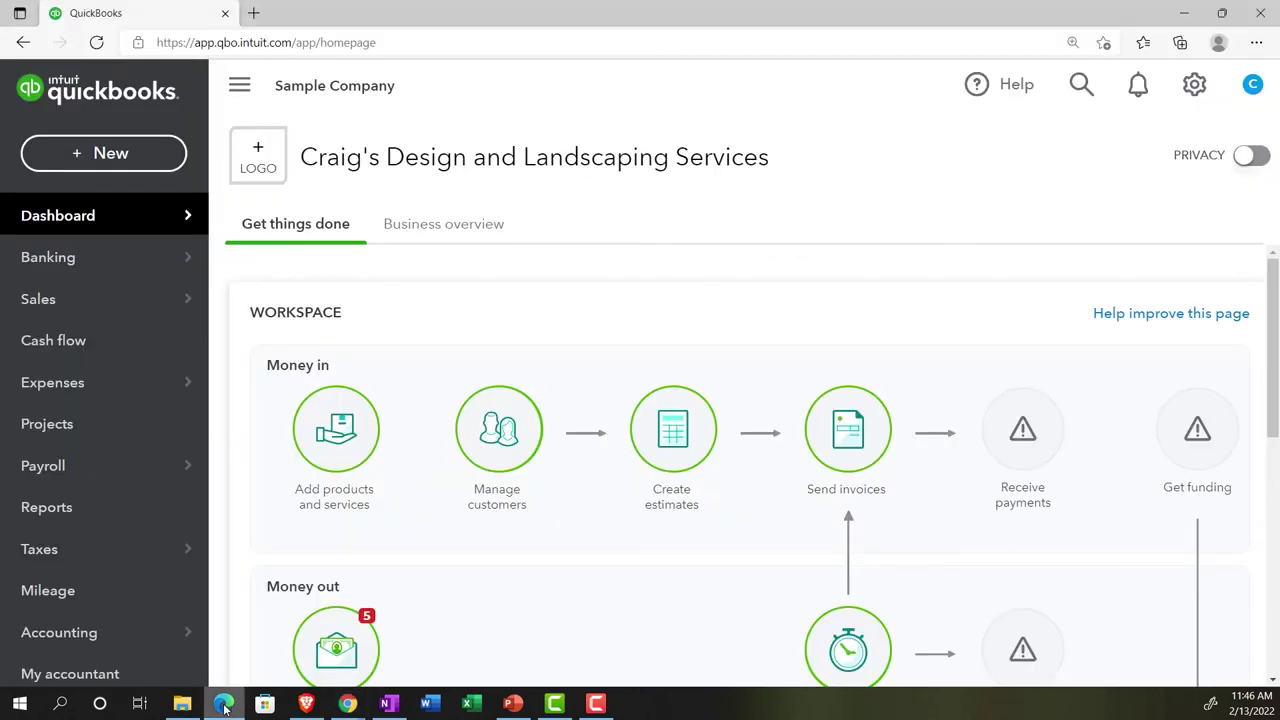
click(224, 705)
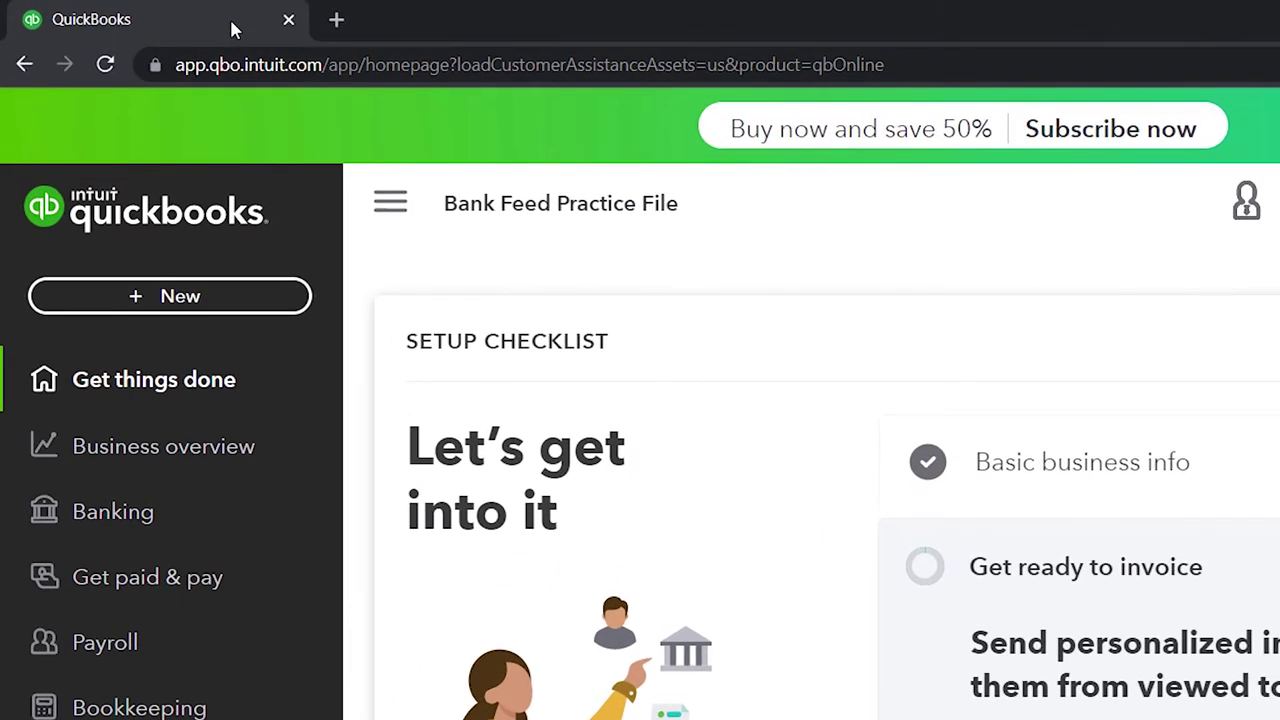
Step: Duplicate the practice file's QuickBooks browser tab three times
right_click(231, 30)
click(275, 205)
click(223, 18)
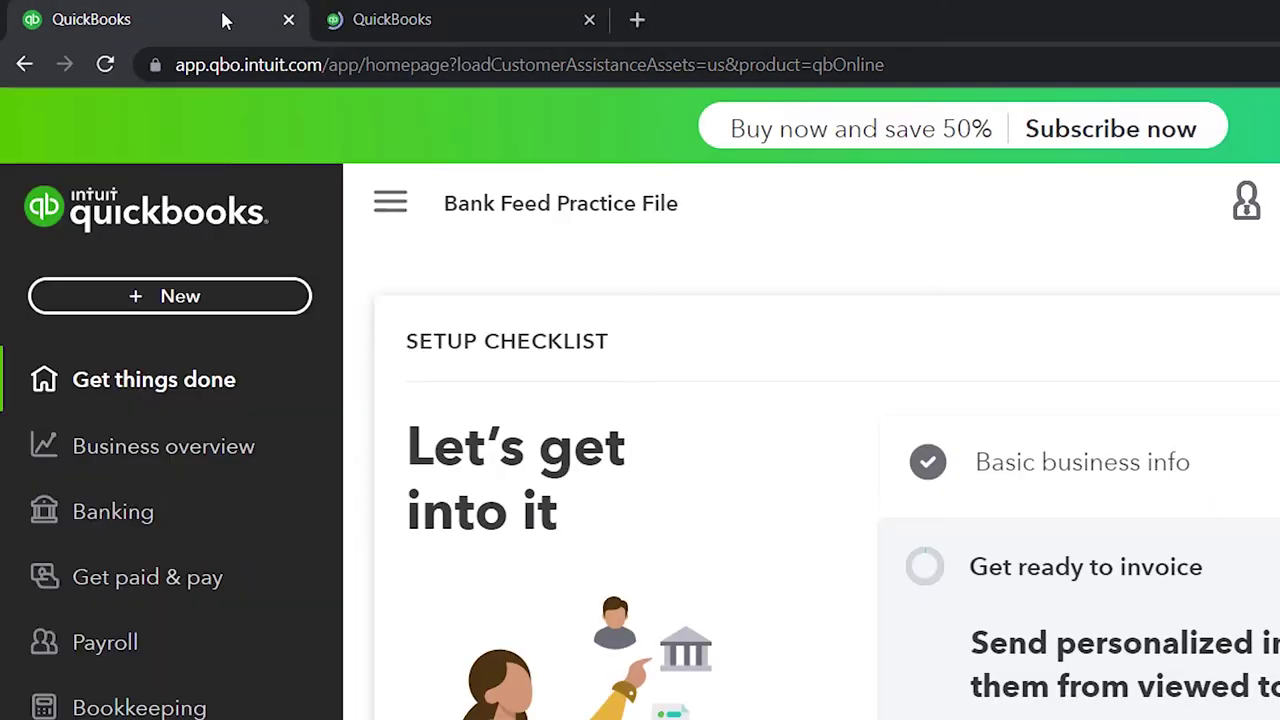
right_click(224, 20)
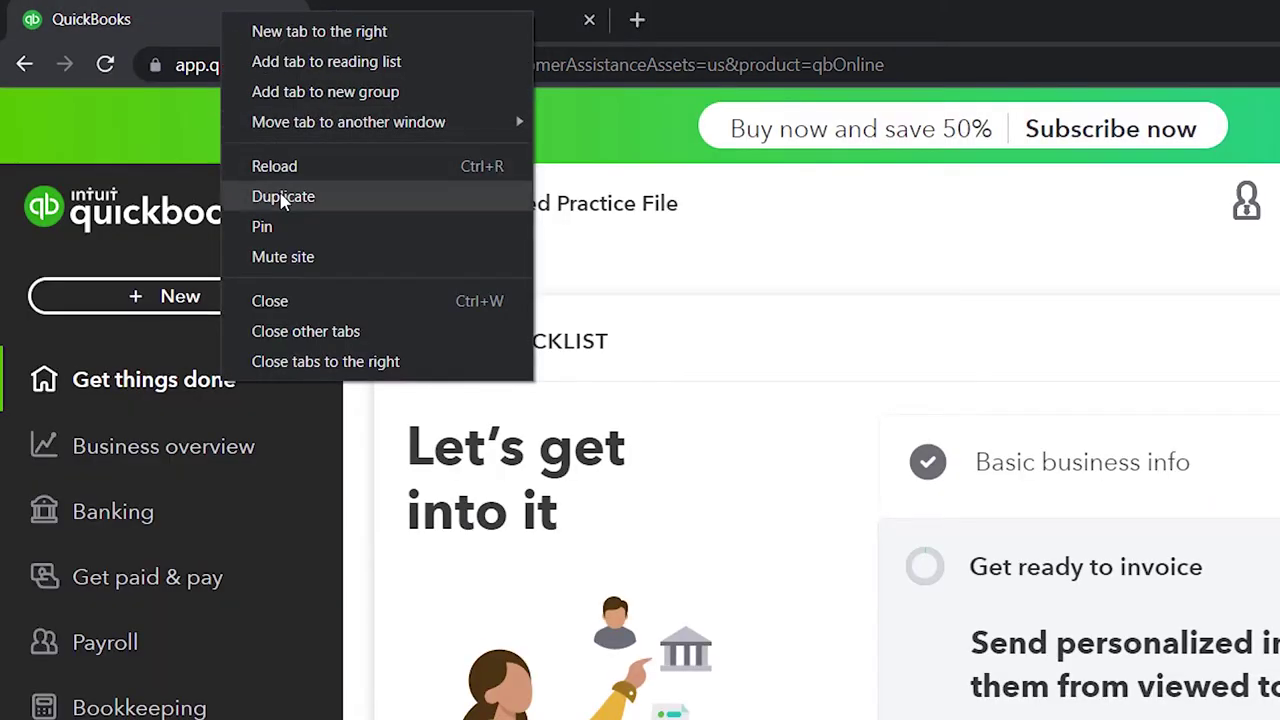
click(280, 197)
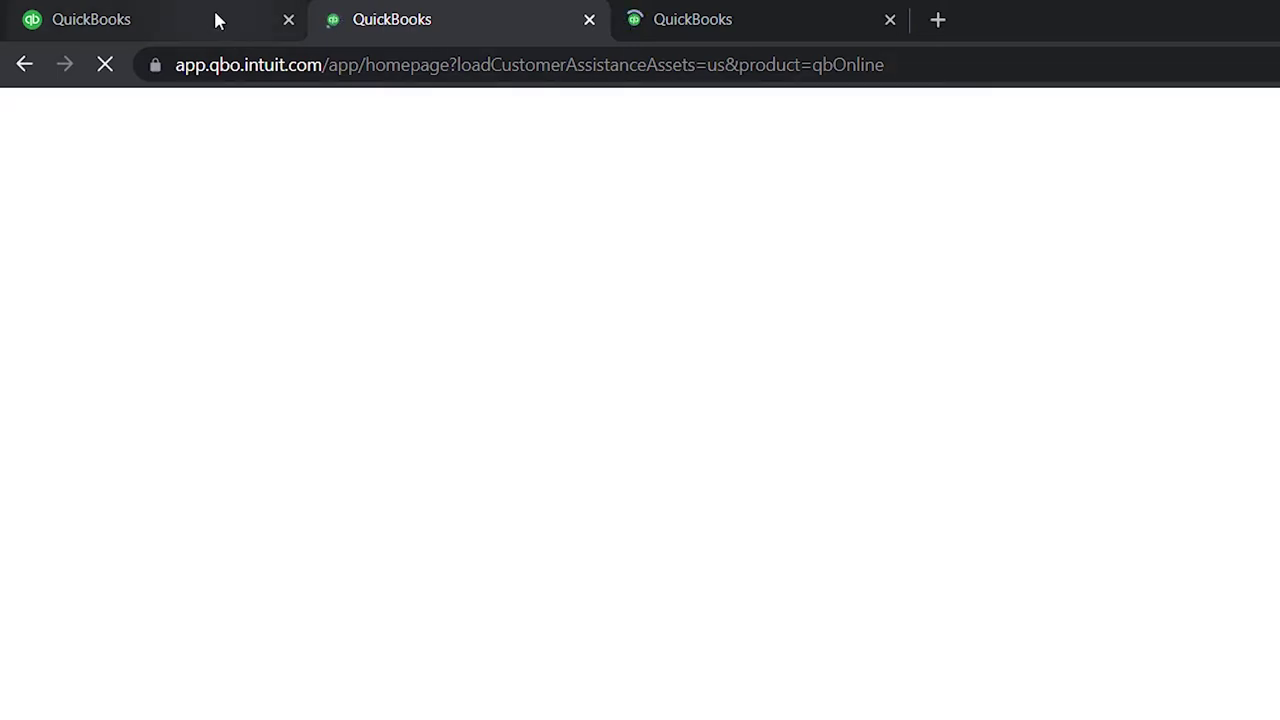
click(215, 19)
right_click(213, 17)
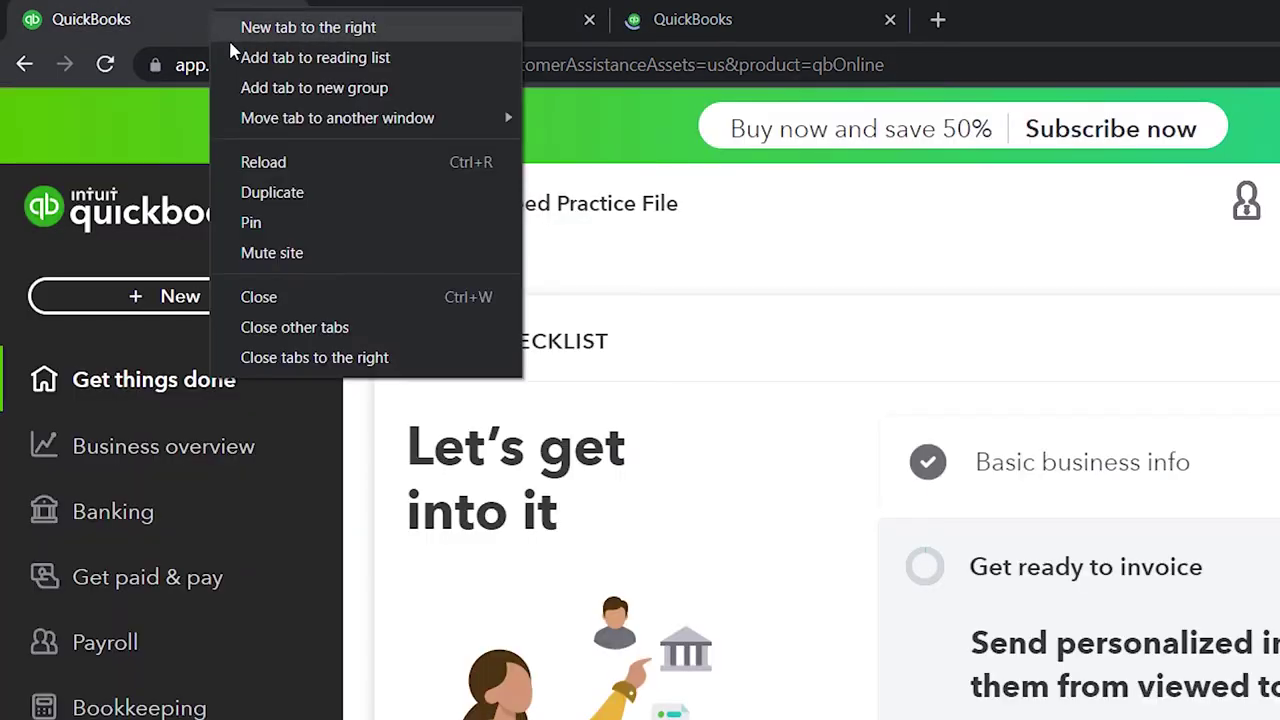
click(284, 193)
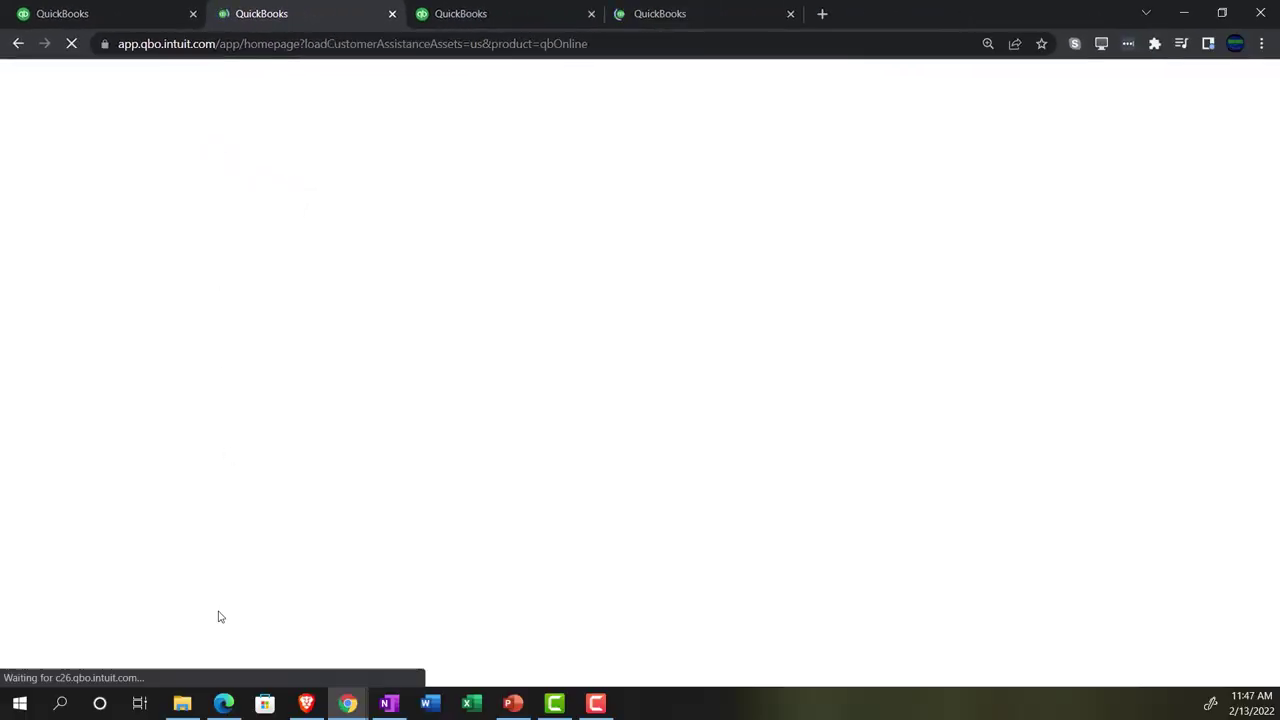
Step: Check where reports are found in the Edge sample company, and open the practice file's Balance Sheet report in Chrome's second tab
click(224, 703)
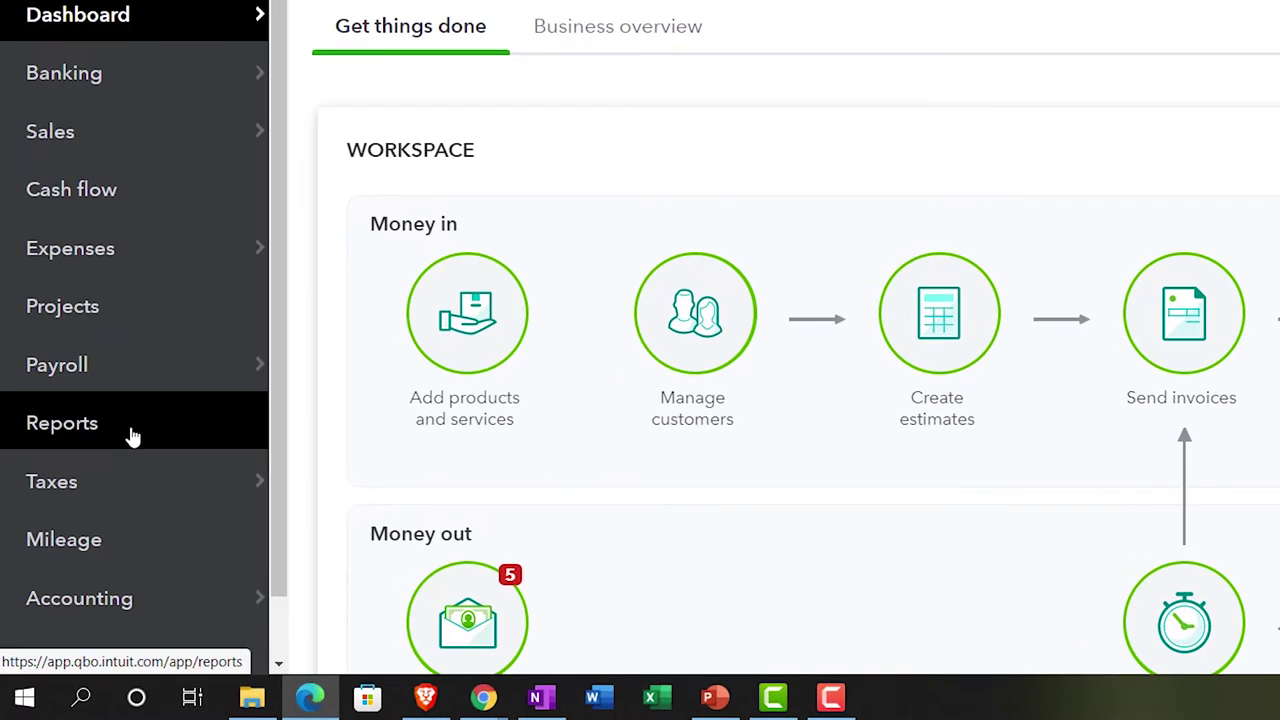
click(310, 697)
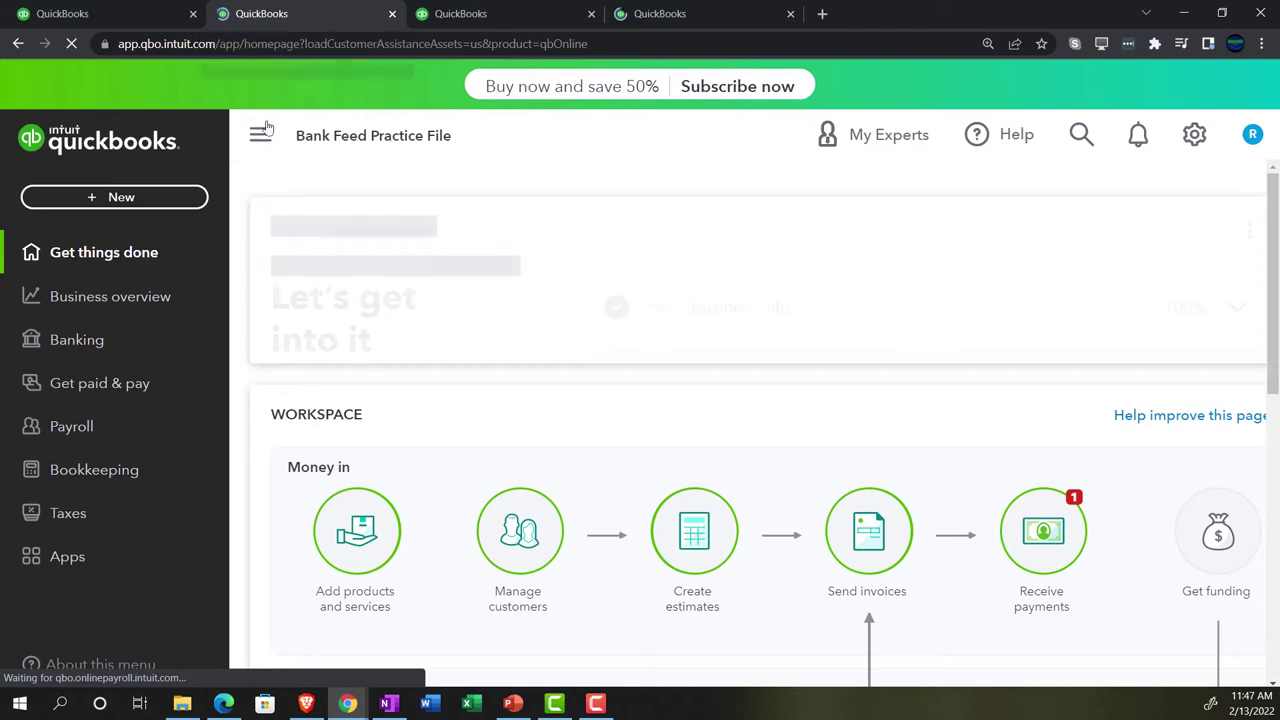
click(110, 309)
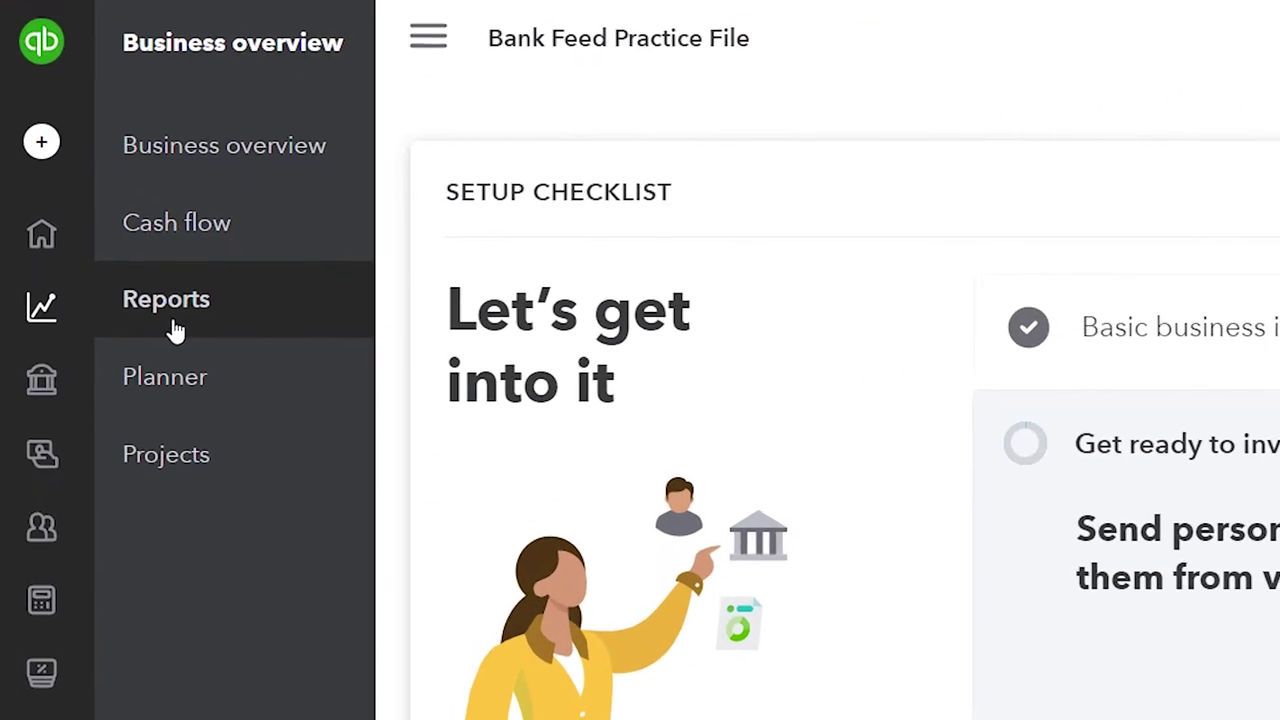
click(167, 322)
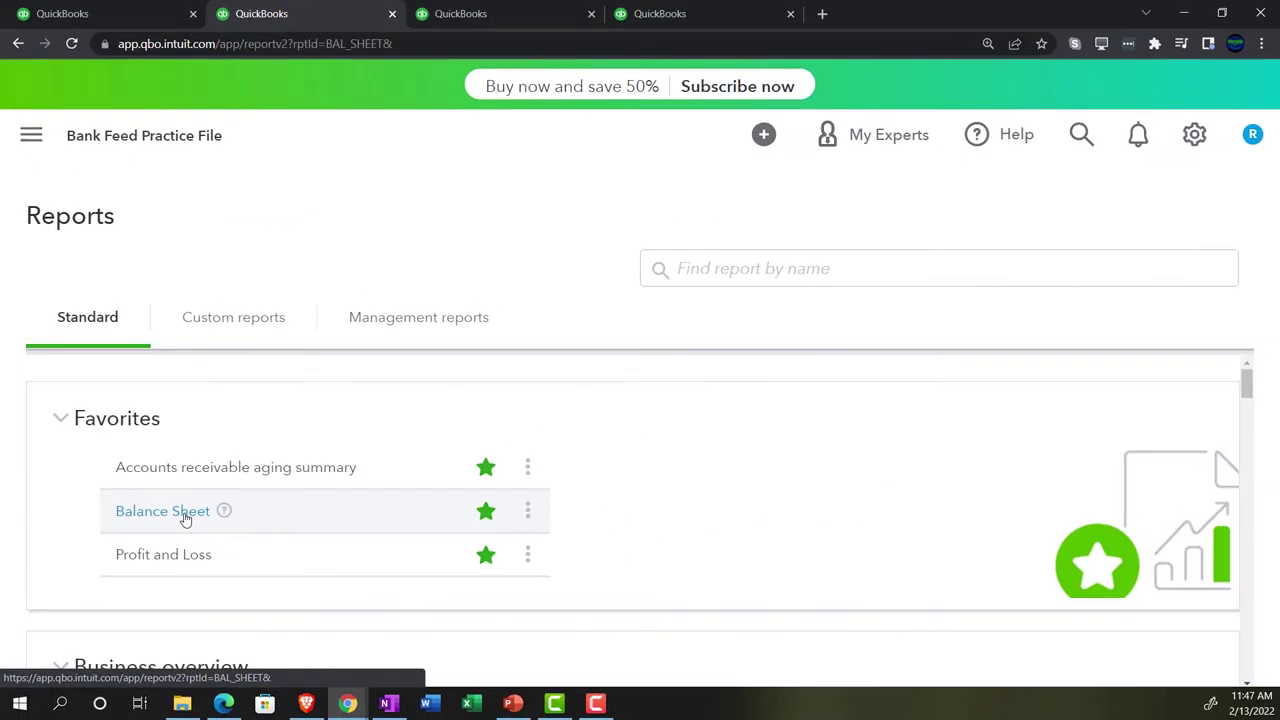
click(162, 511)
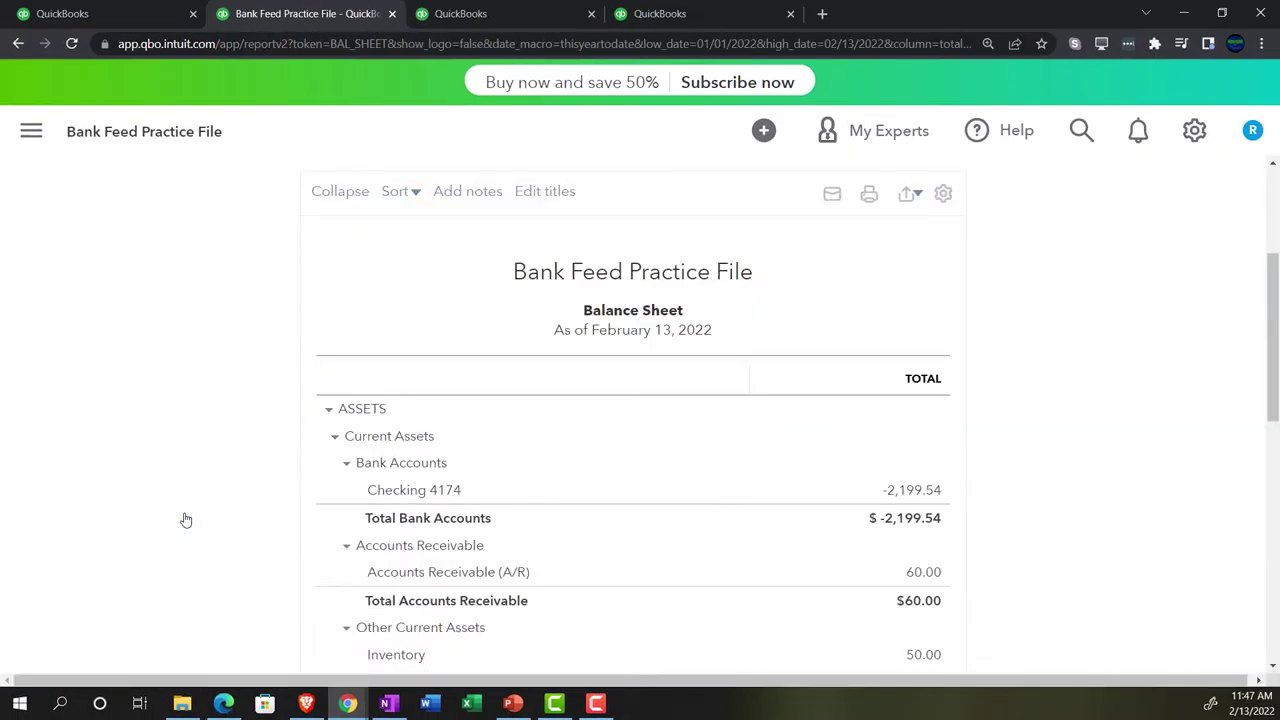
Step: Run the Balance Sheet report for the period 01/01/2021 to 12/31/2021
scroll(204, 473, up, 3)
click(360, 303)
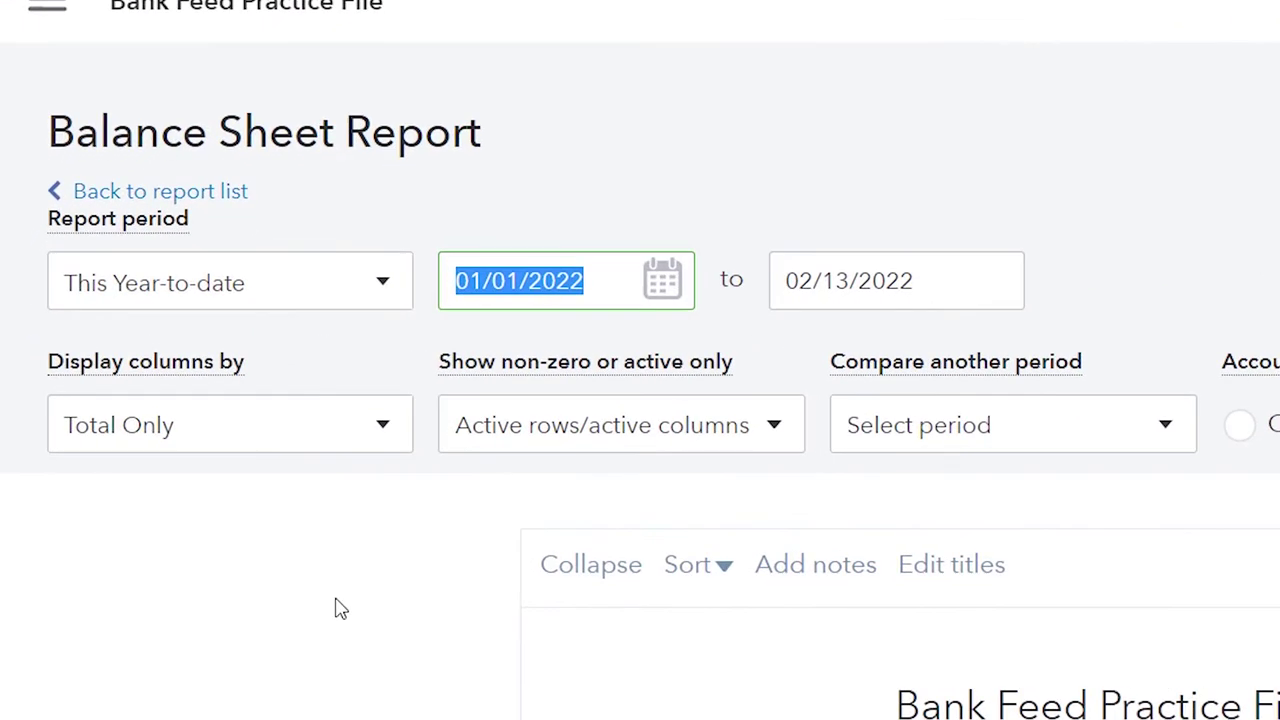
text(01/01/2)
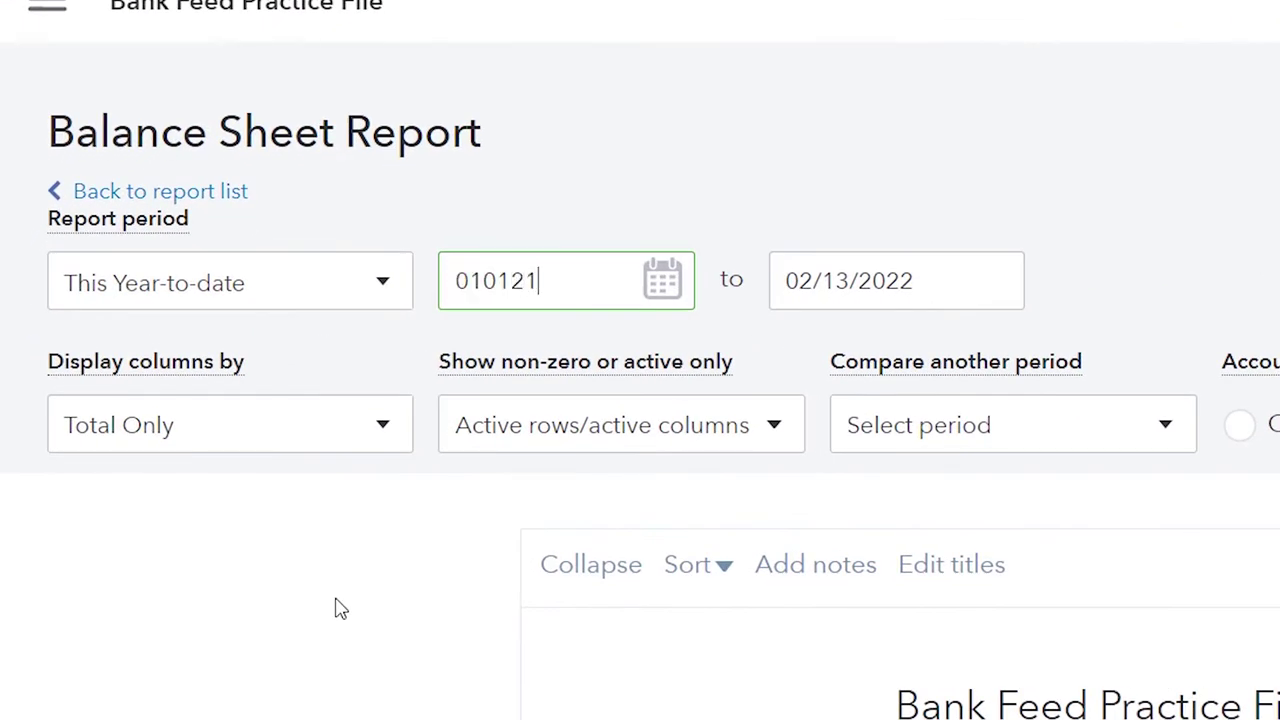
text(021)
key(Tab)
text(1231)
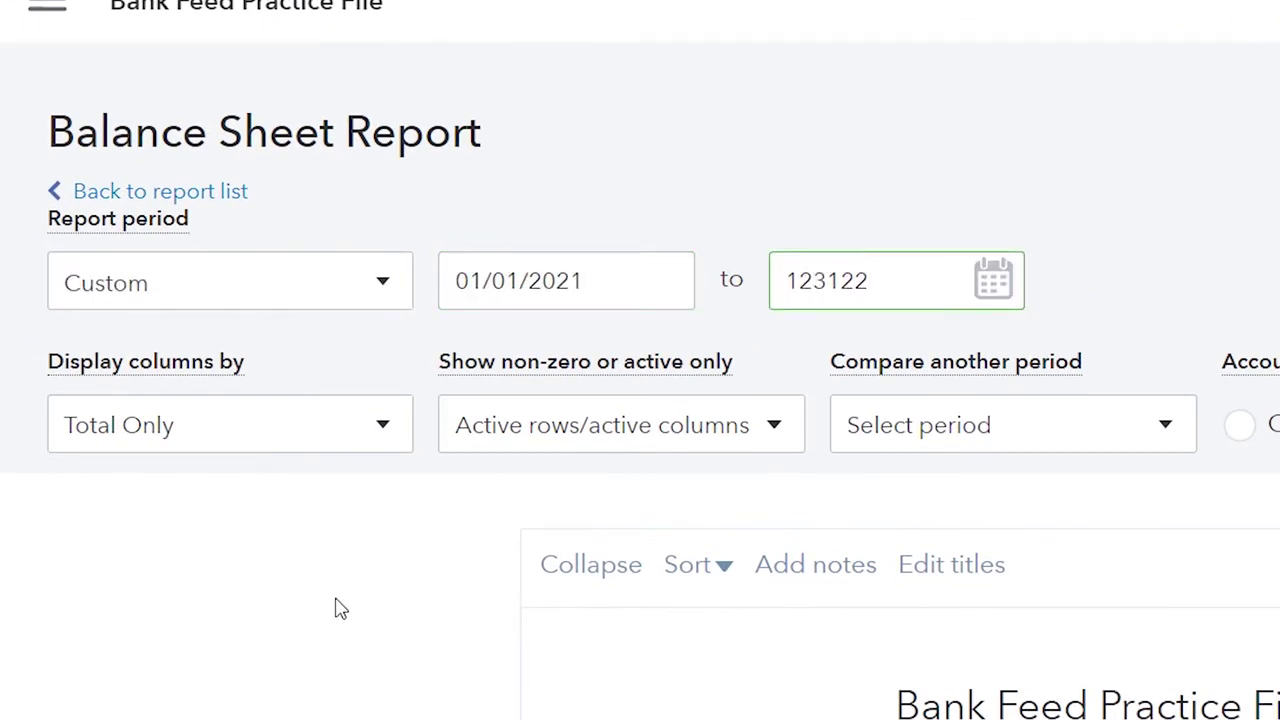
text(21)
key(Tab)
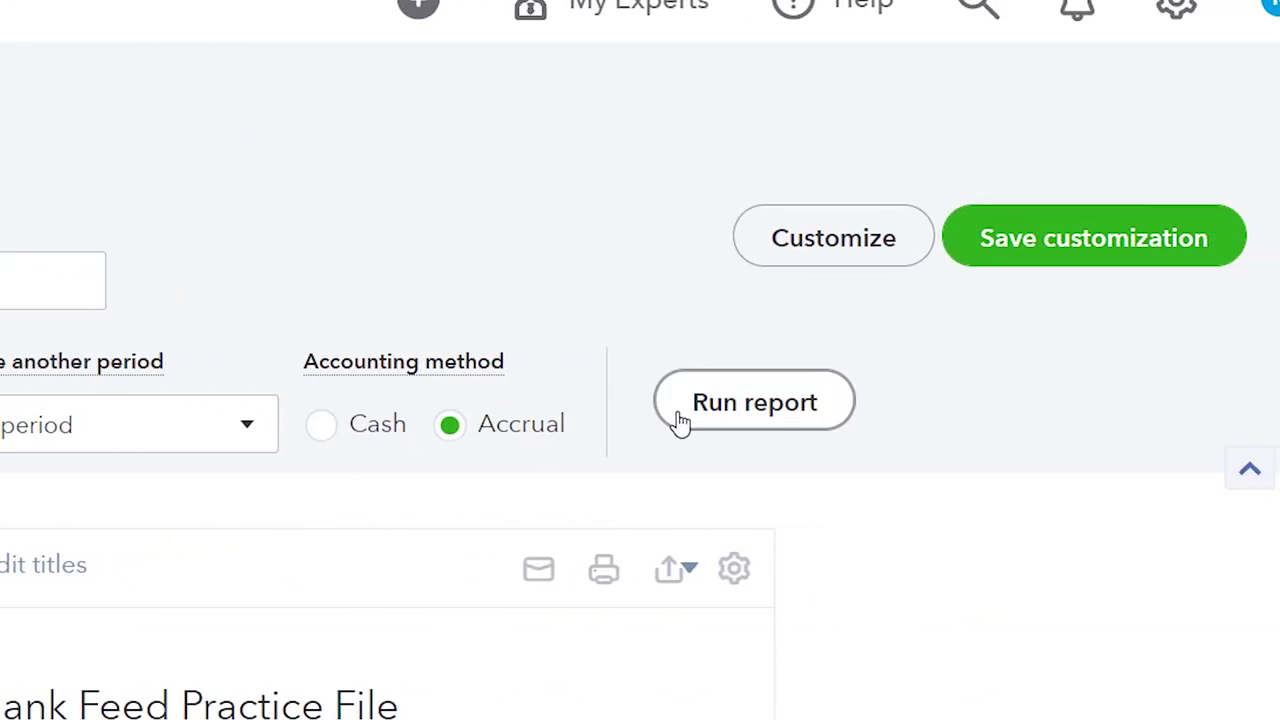
click(679, 421)
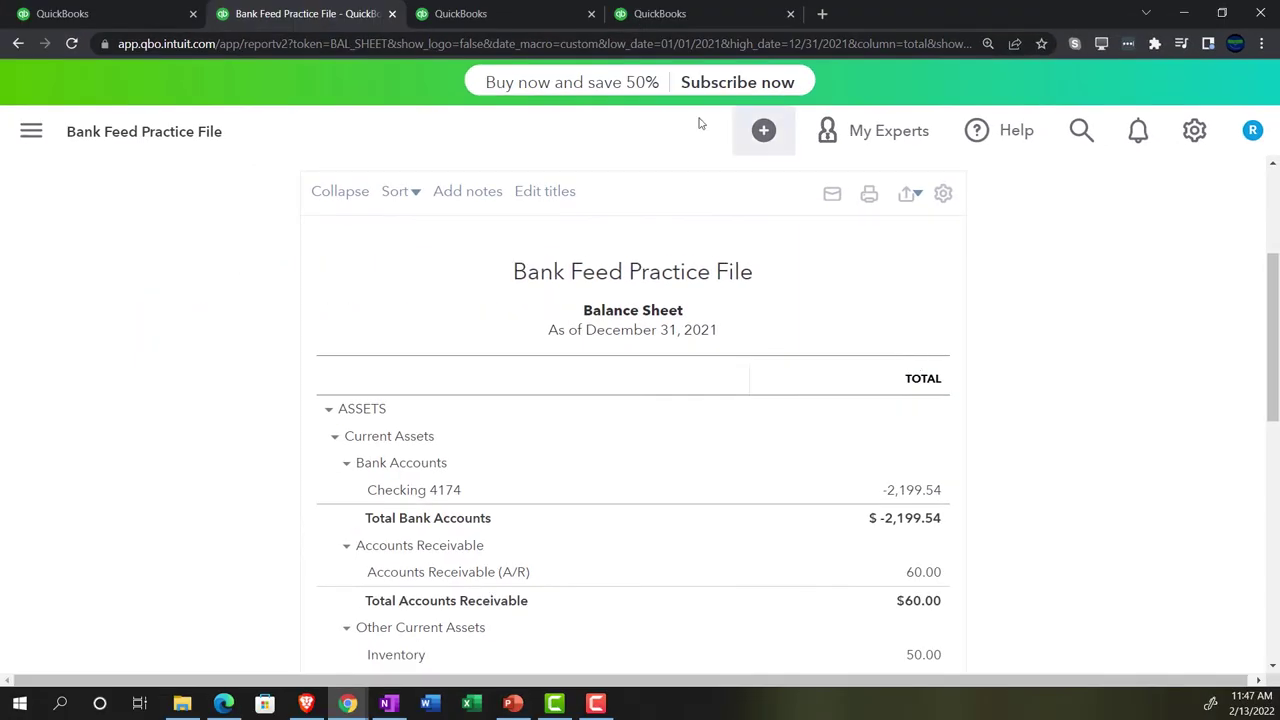
Step: Open the favorite Profit and Loss report in the third browser tab
click(489, 14)
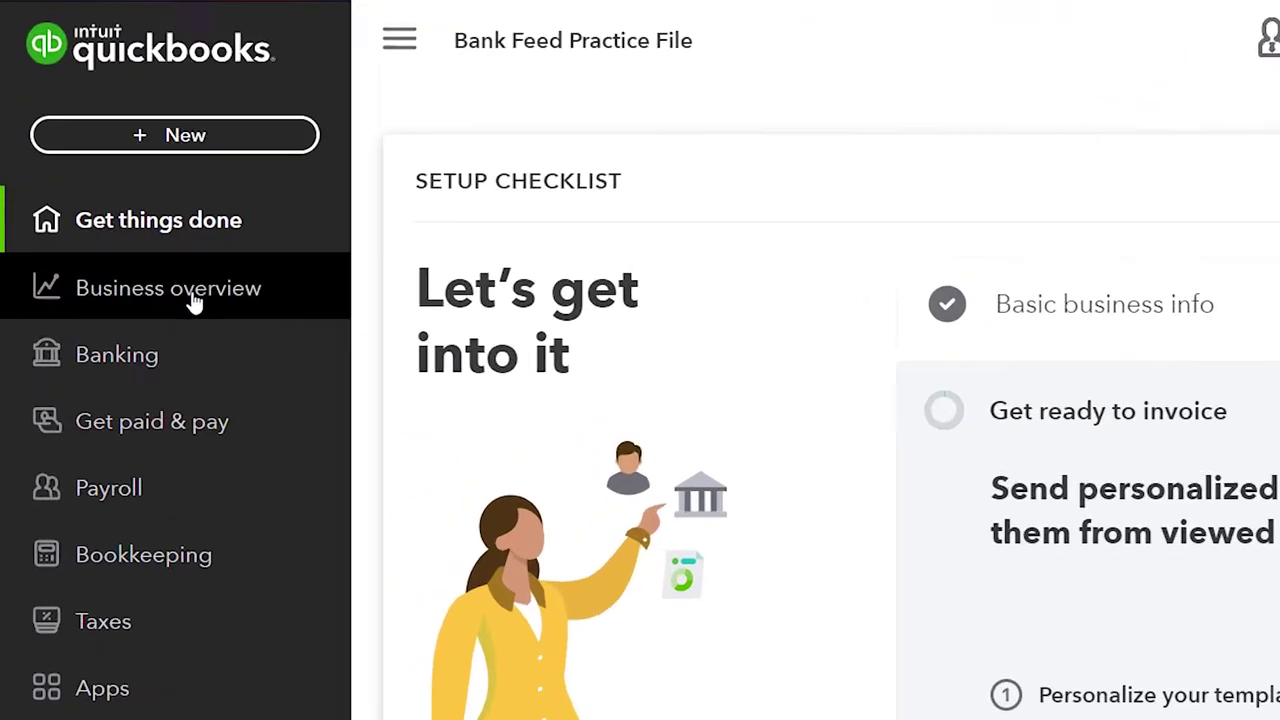
click(126, 300)
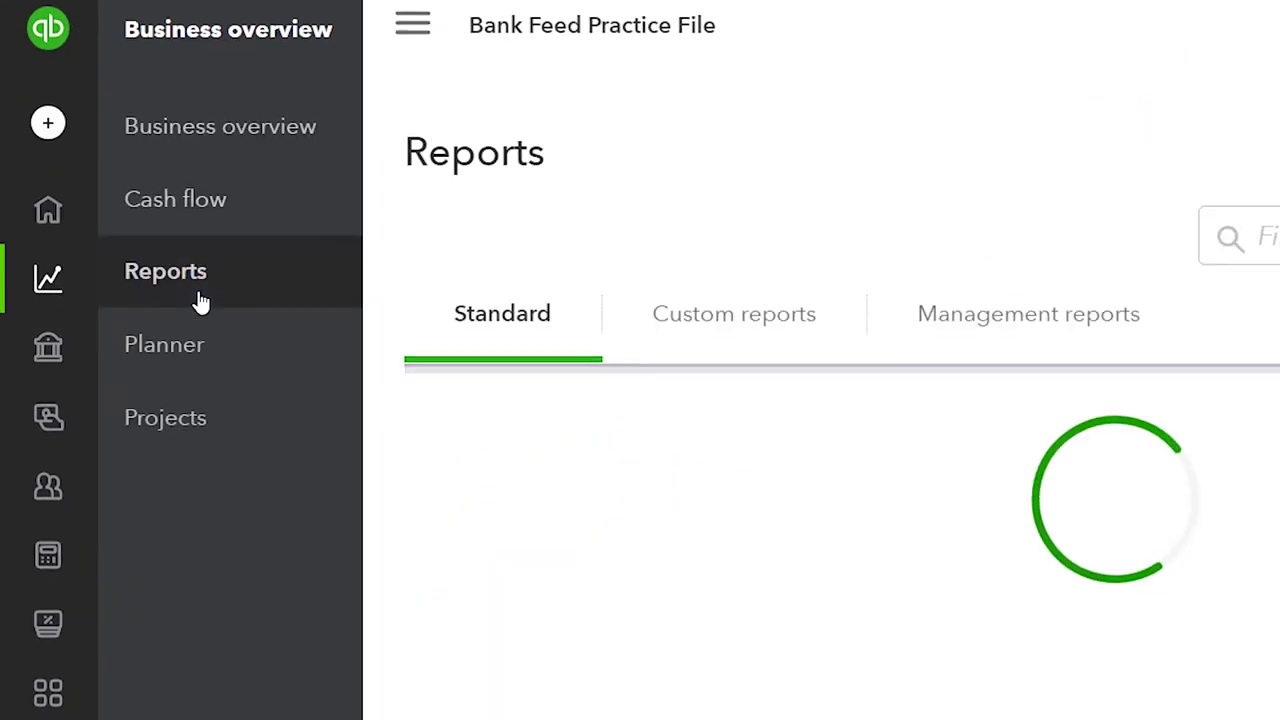
click(414, 34)
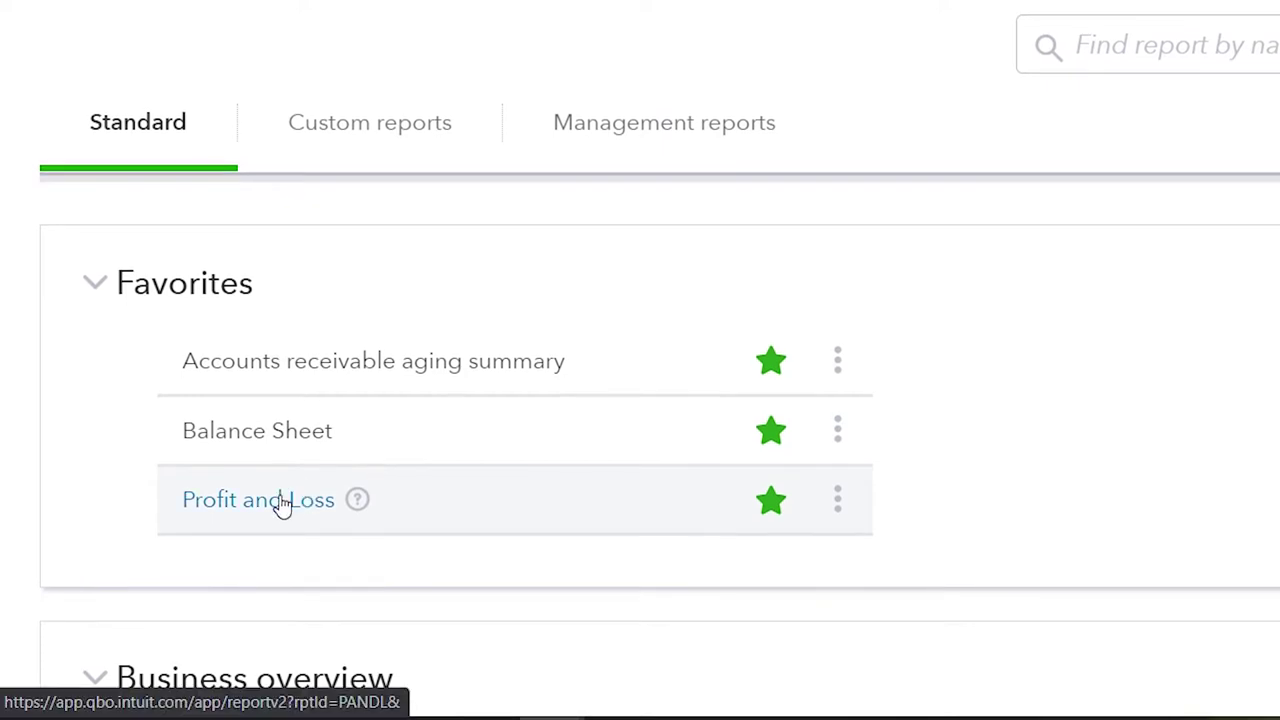
click(283, 503)
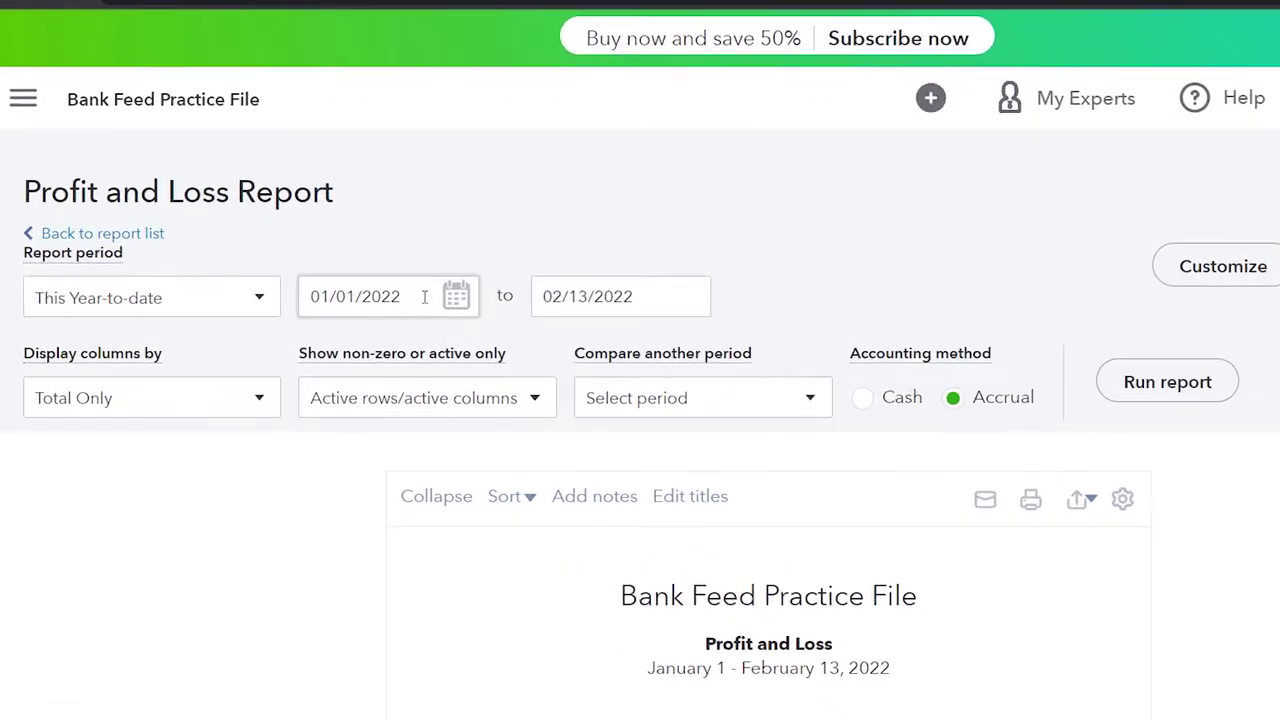
Step: Run the Profit and Loss report for the period 01/01/2021 to 12/31/2021
text(01/01/)
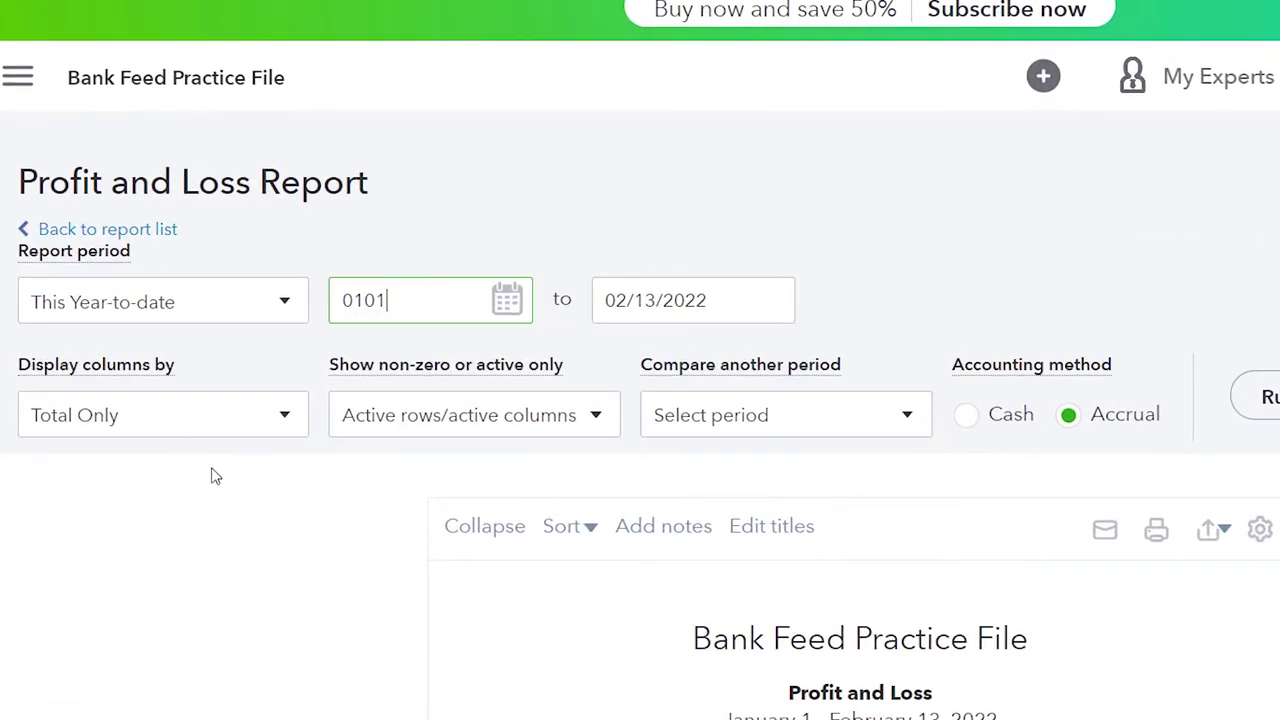
text(2021)
key(Tab)
text(12/31/2021)
key(Tab)
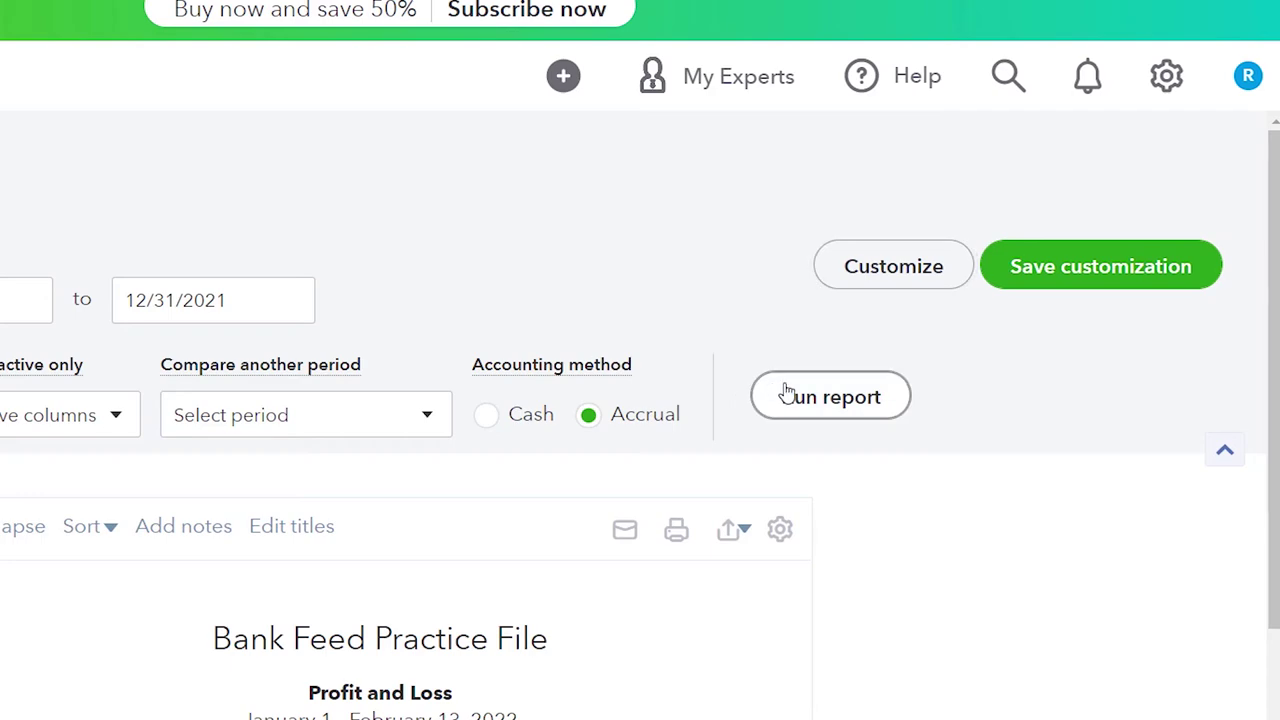
click(787, 395)
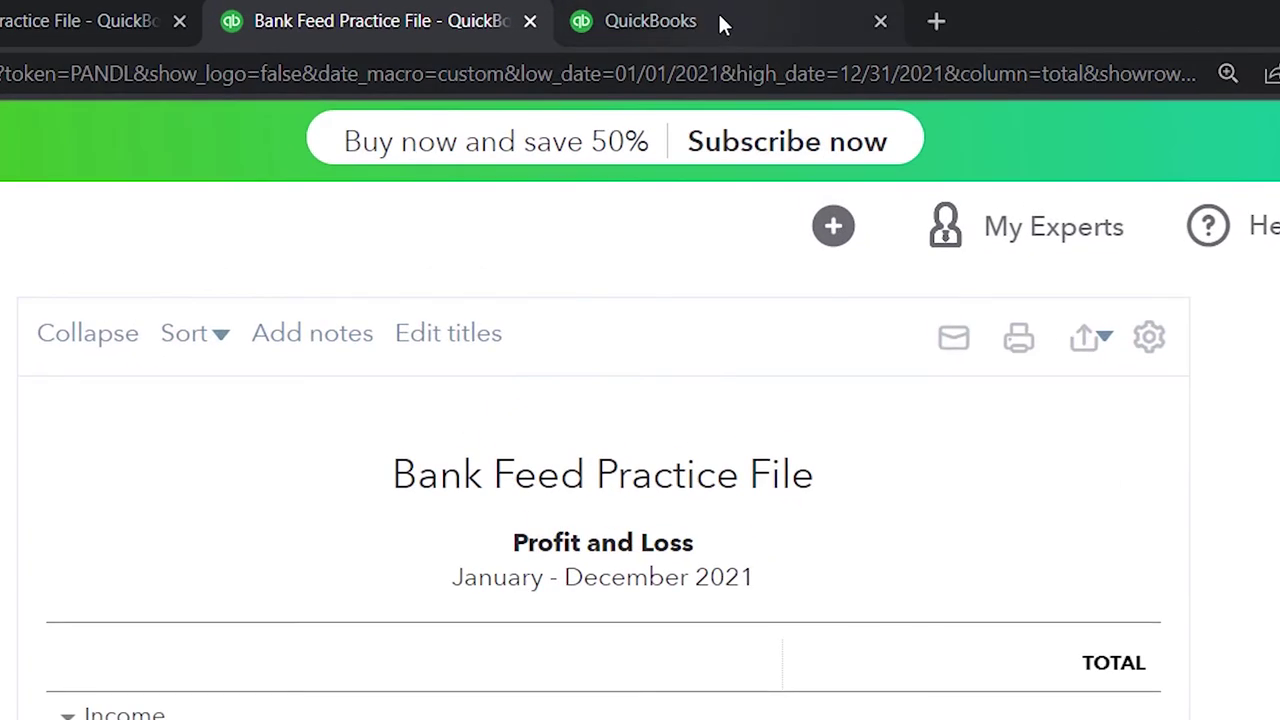
Step: Find the Trial Balance report by searching the reports for "Trial" and open it in the fourth browser tab
click(720, 20)
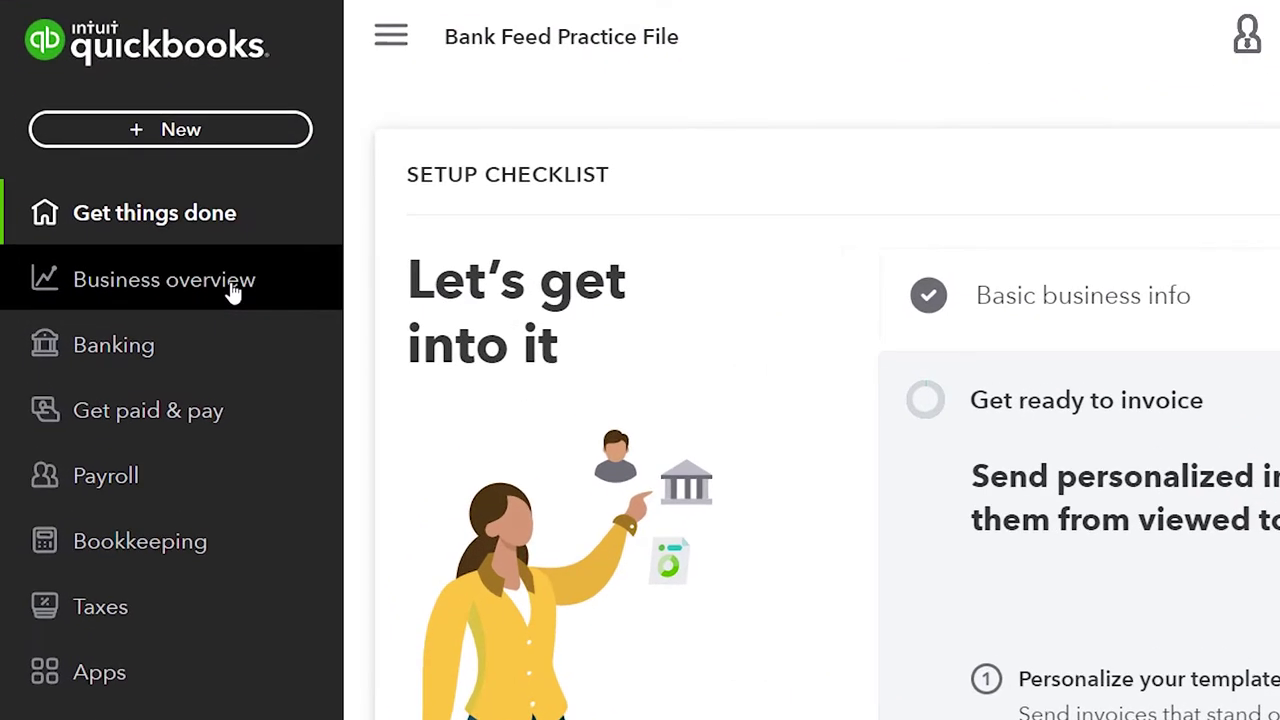
click(232, 290)
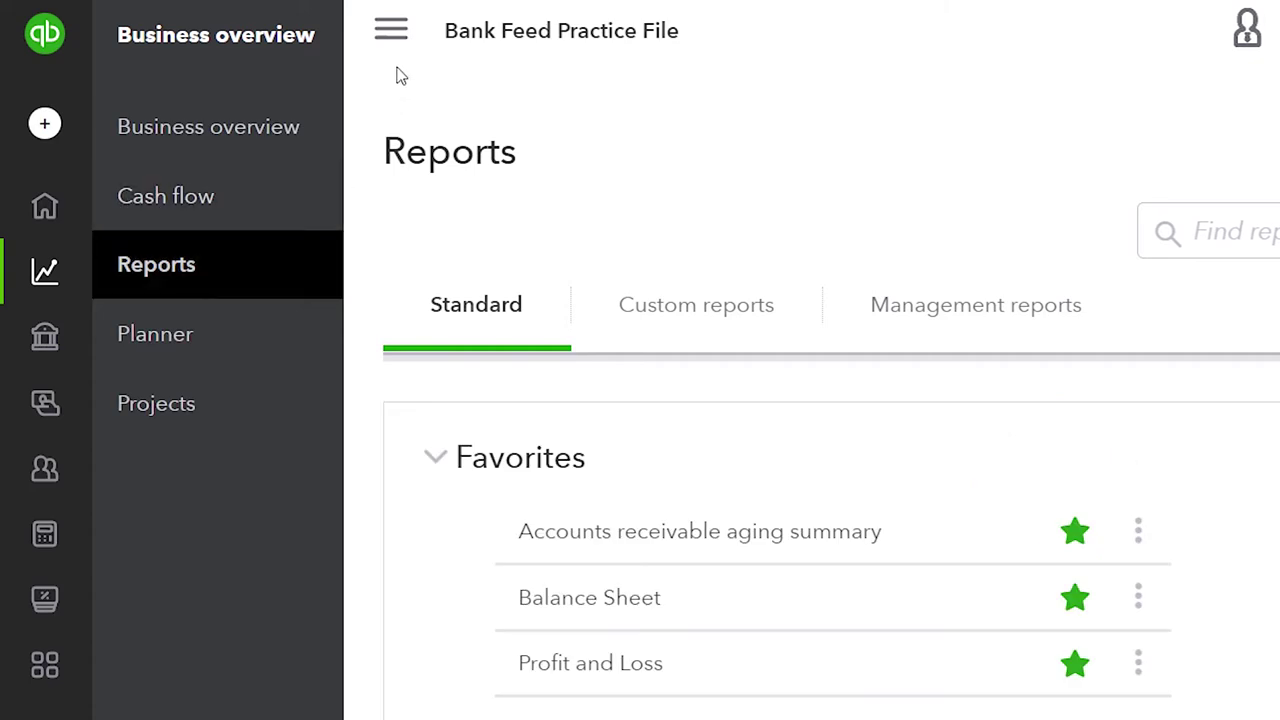
click(391, 31)
click(948, 222)
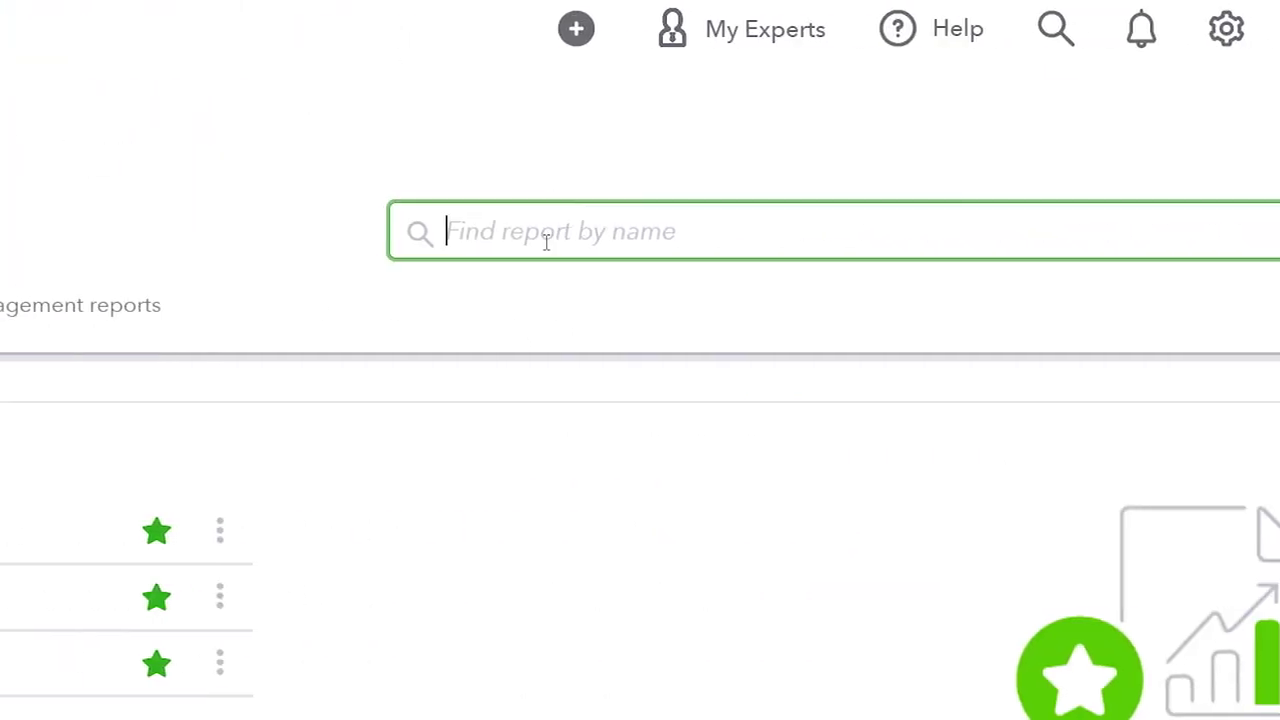
text(Trial)
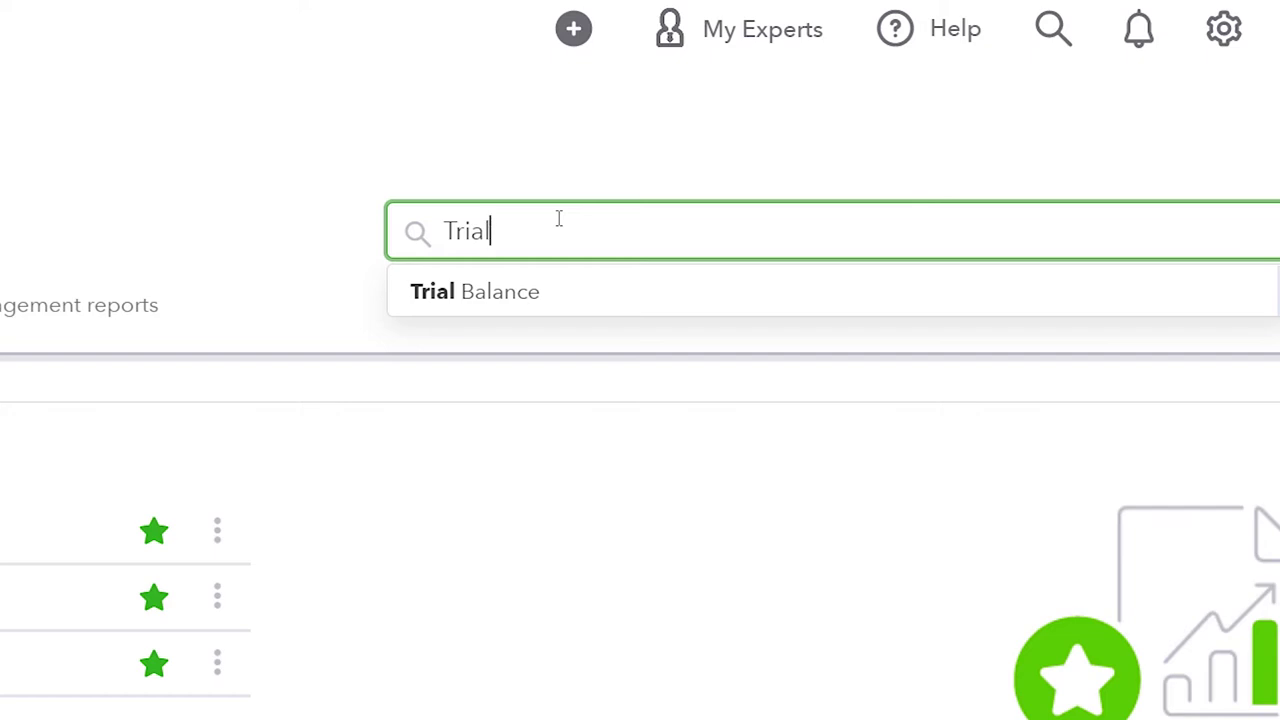
key(Down)
key(Return)
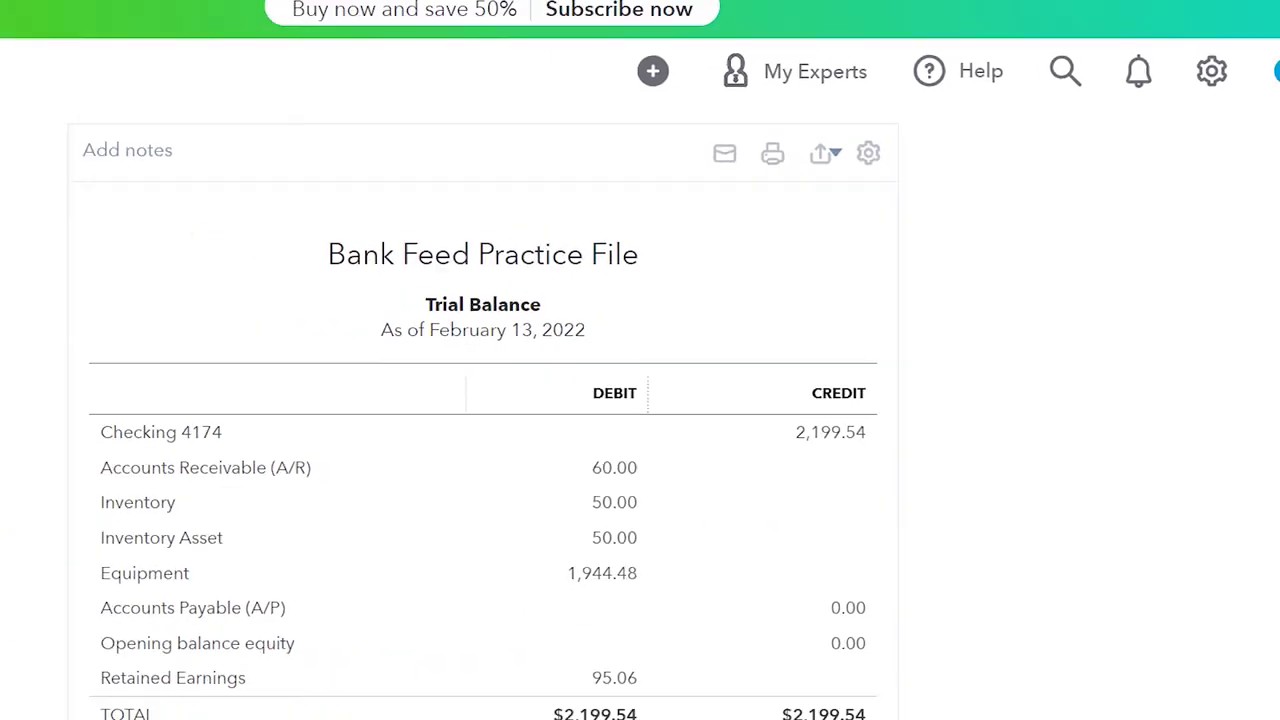
Step: Run the Trial Balance report for the period 01/01/2021 to 12/31/2021
scroll(163, 414, up, 5)
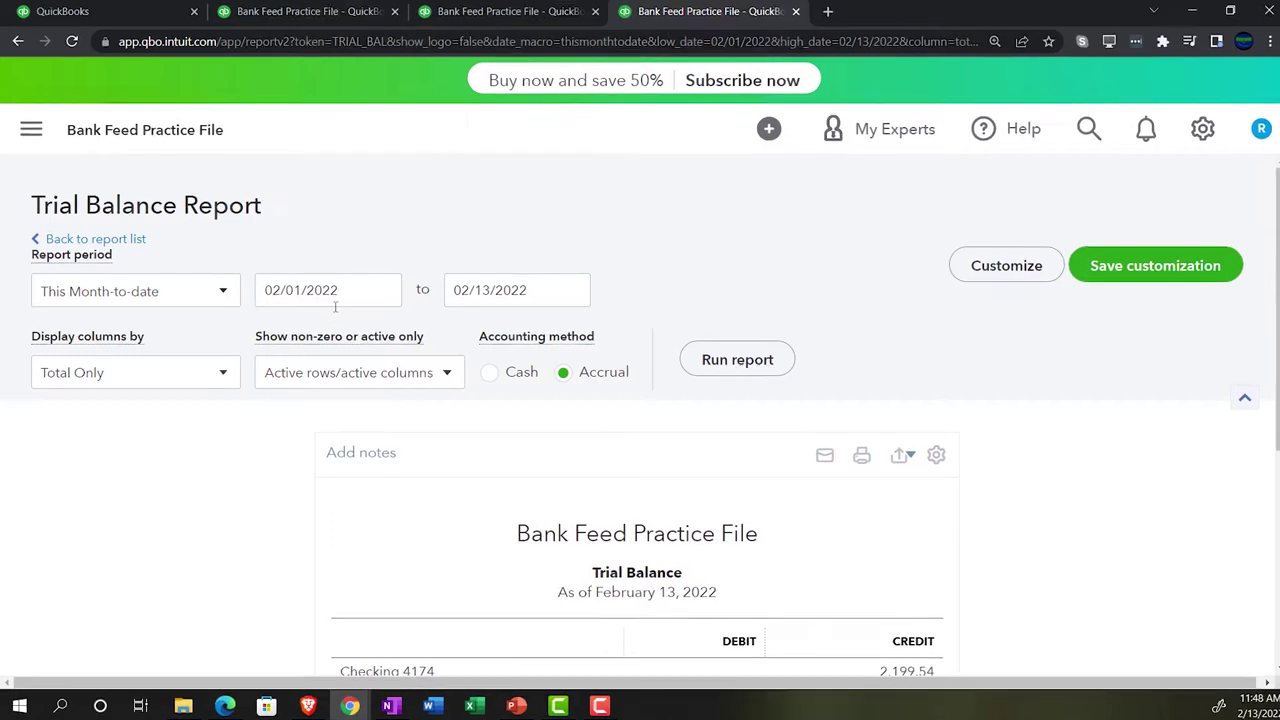
drag(312, 289, 284, 289)
drag(492, 240, 334, 246)
text(010121)
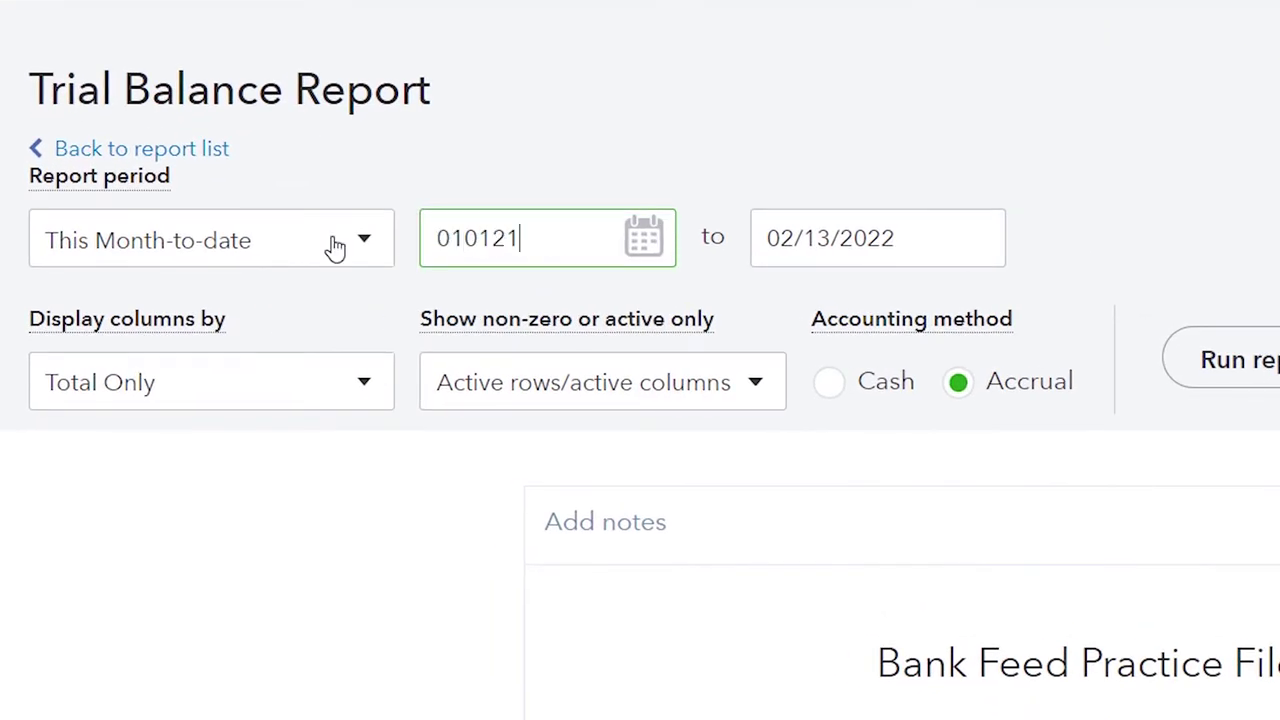
key(Tab)
text(12/31/2021)
key(Tab)
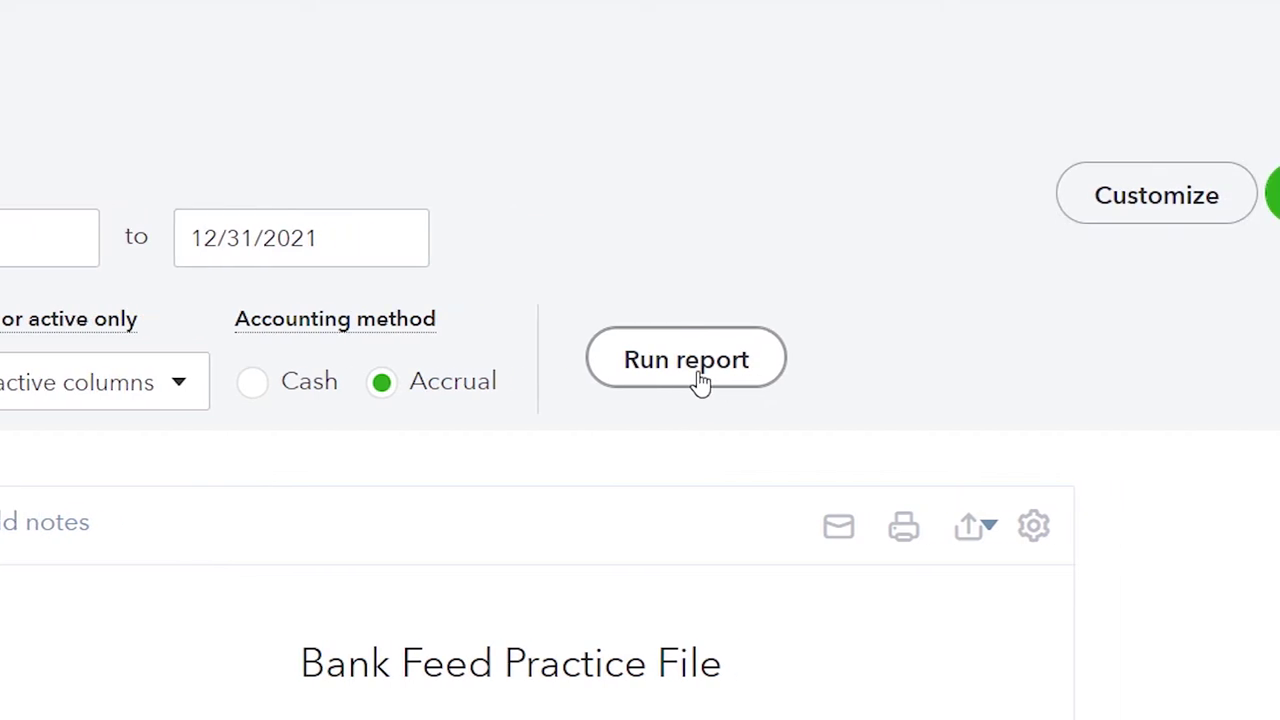
click(686, 359)
scroll(700, 389, down, 3)
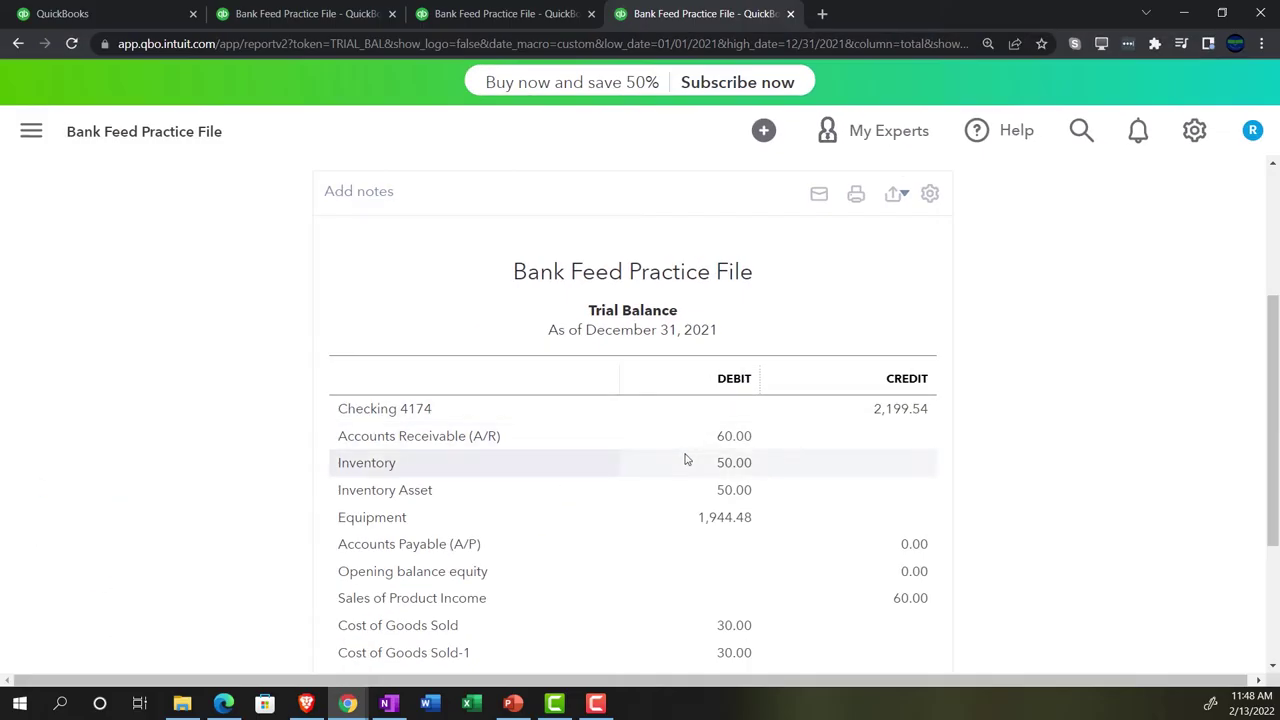
Step: Enlarge the Trial Balance report and look over its account balances
key(ctrl+plus)
key(ctrl+plus)
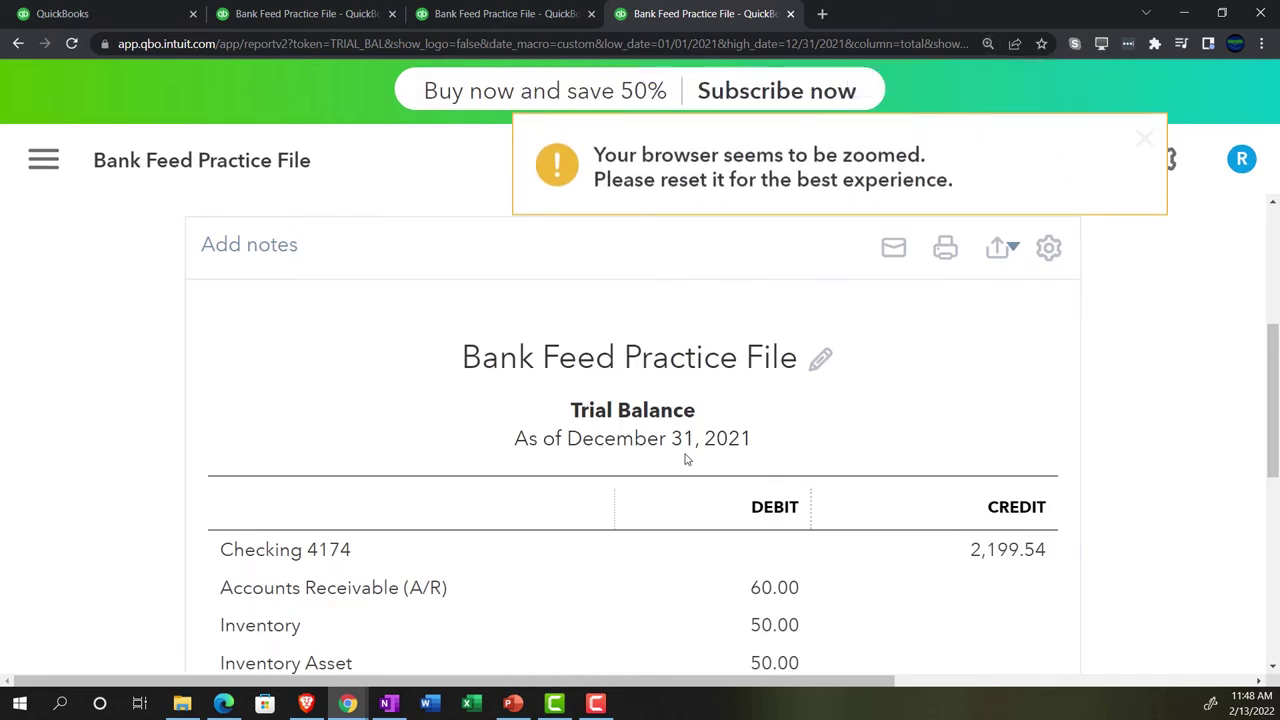
scroll(686, 459, down, 1)
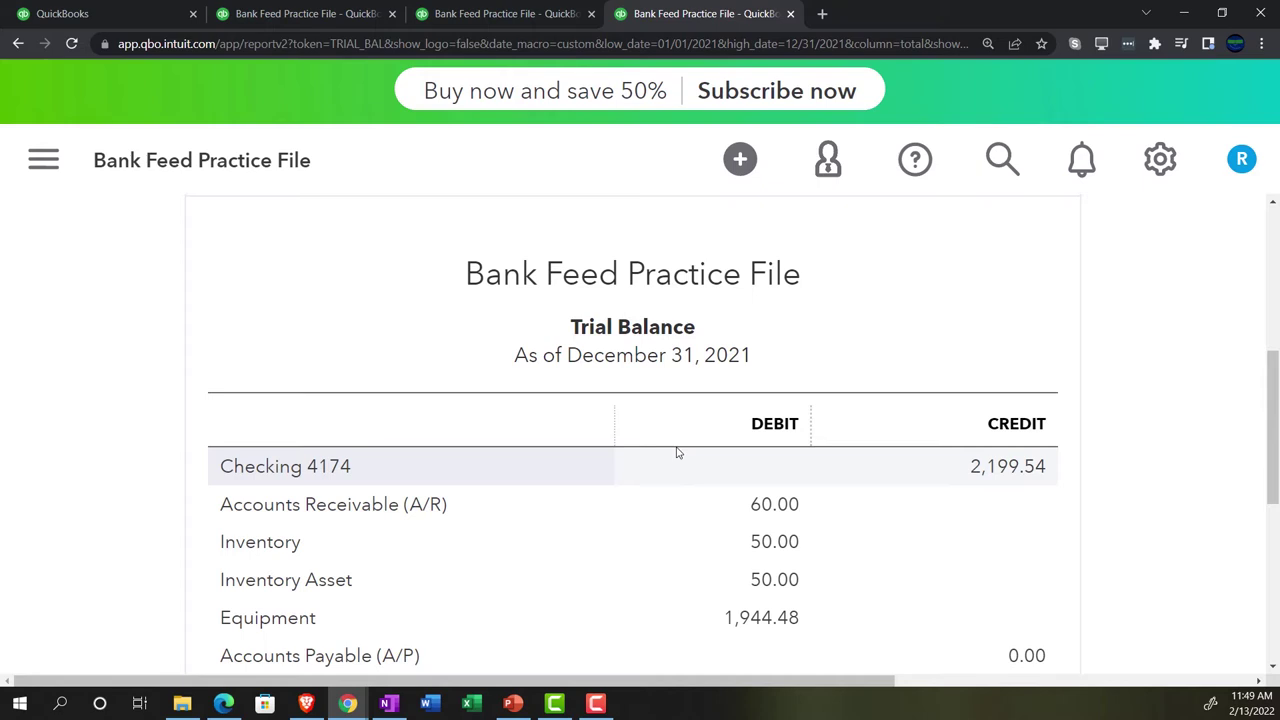
Step: Open the bookkeeping bank transactions in the first browser tab, hide the navigation menu and show the Checking 4174 transactions for review
click(105, 13)
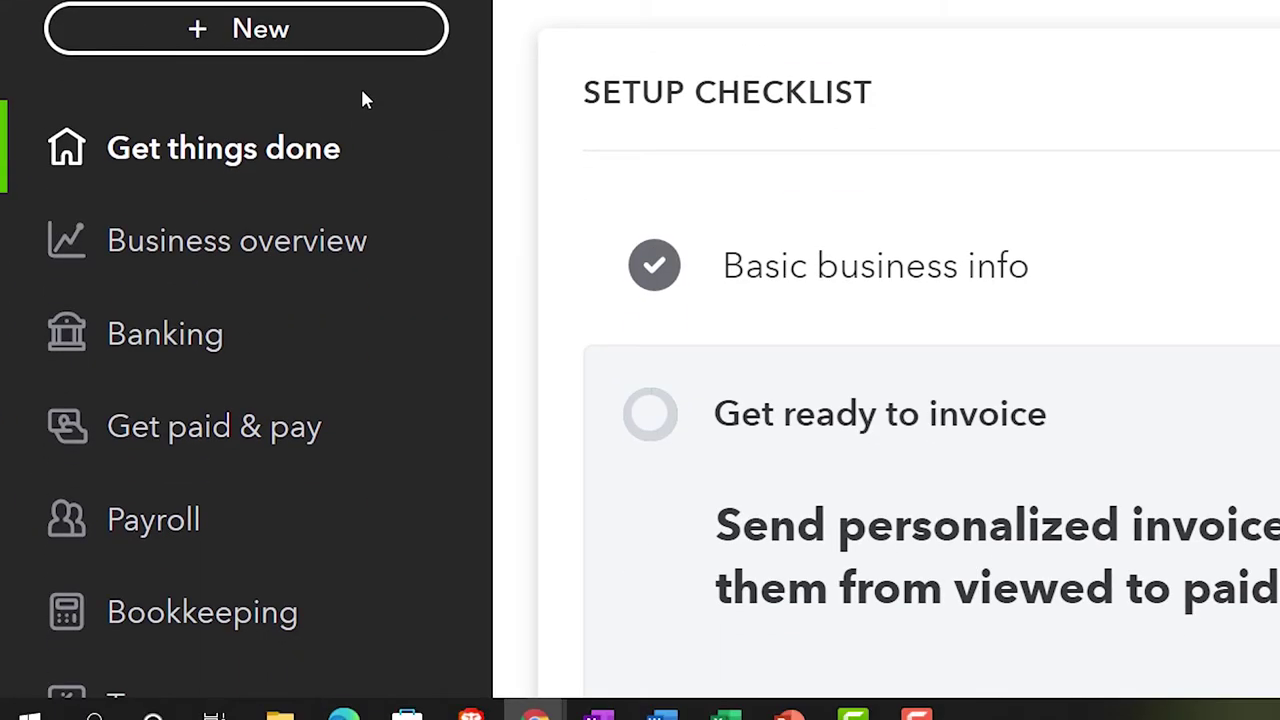
key(ctrl+minus)
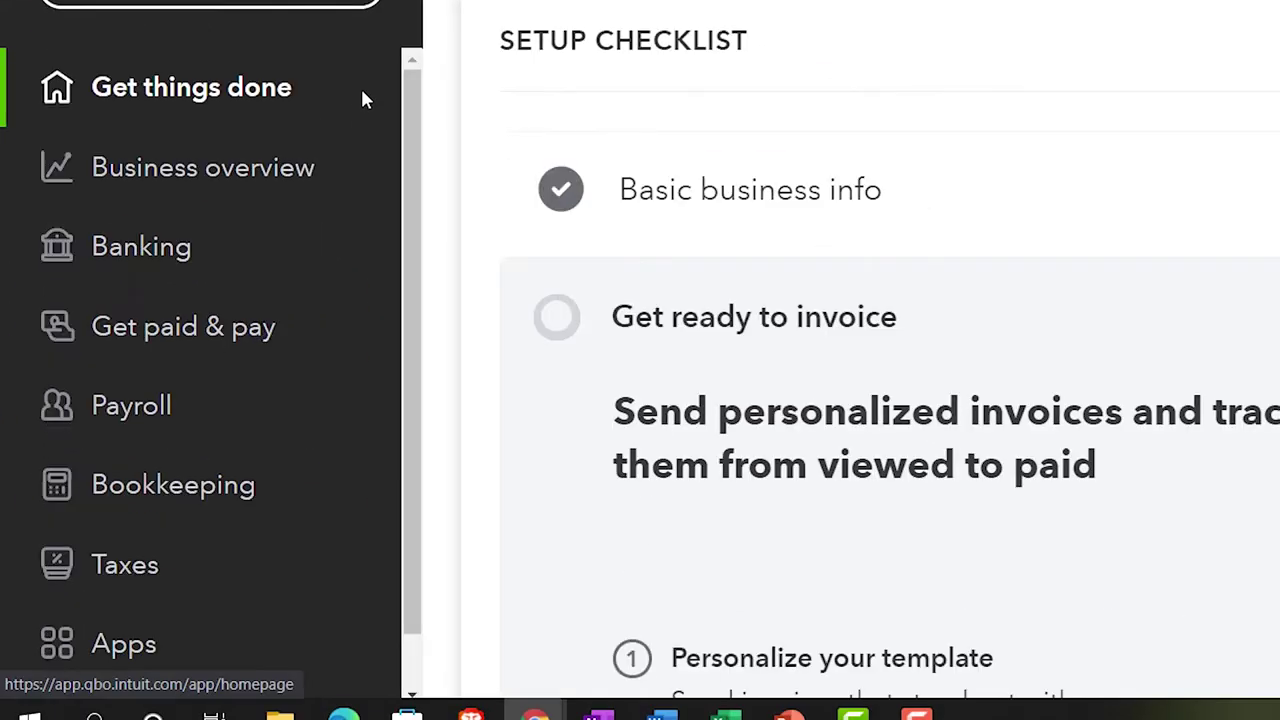
key(ctrl+minus)
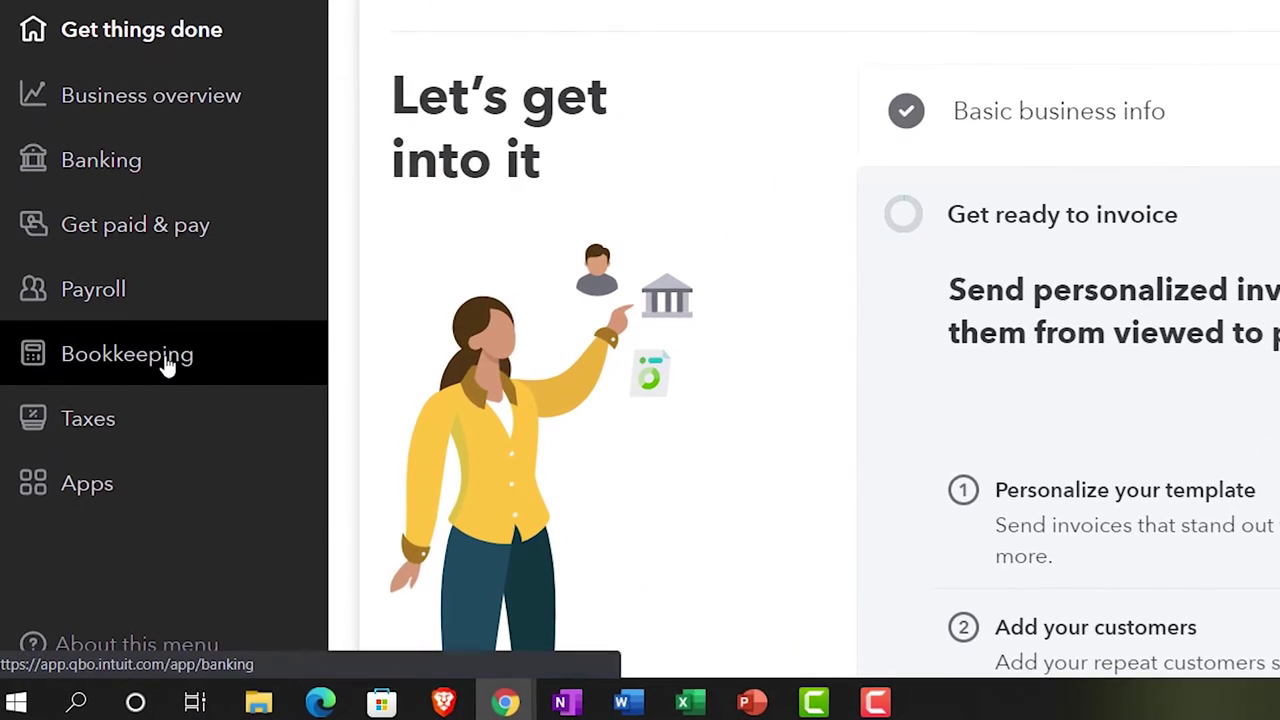
click(168, 360)
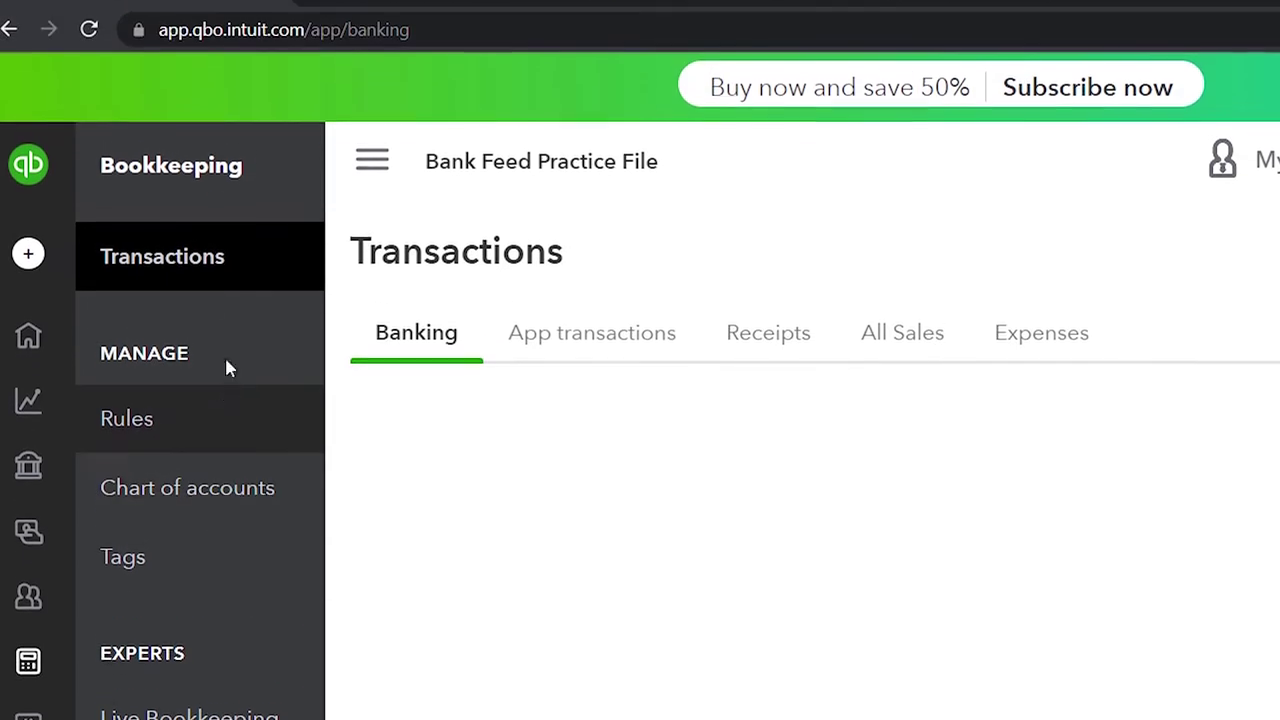
click(180, 262)
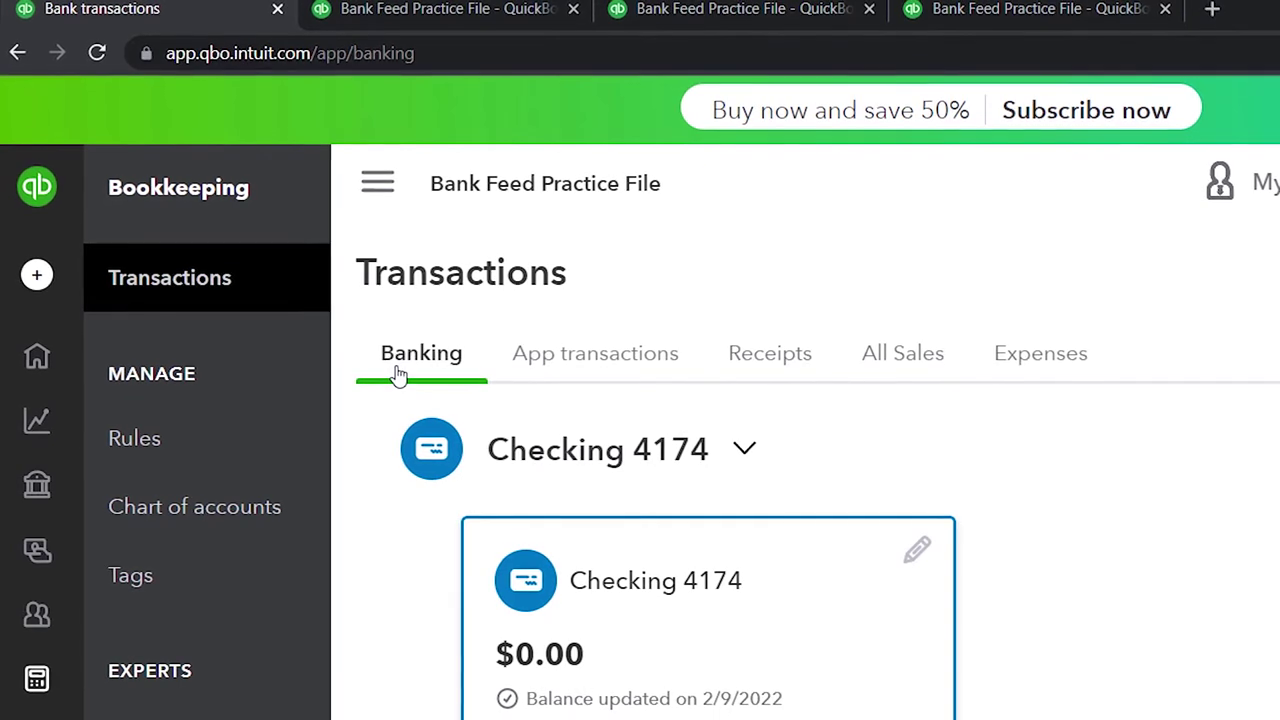
click(380, 192)
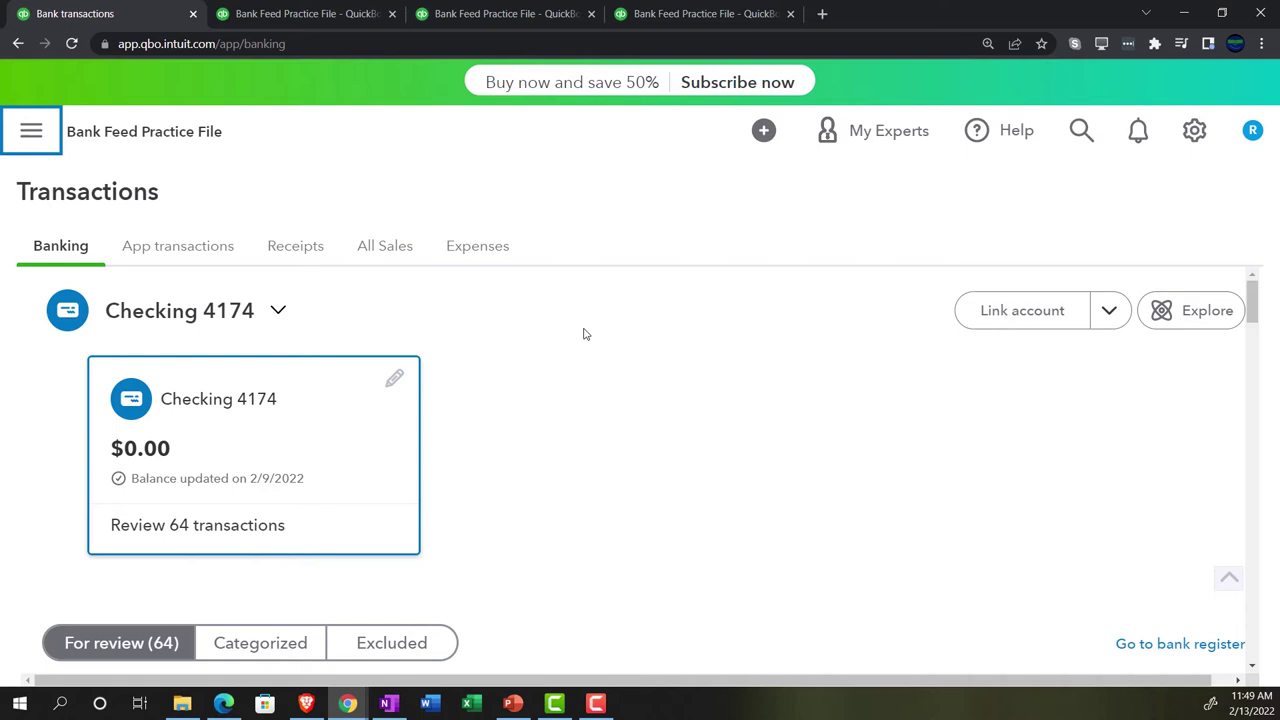
scroll(585, 340, down, 5)
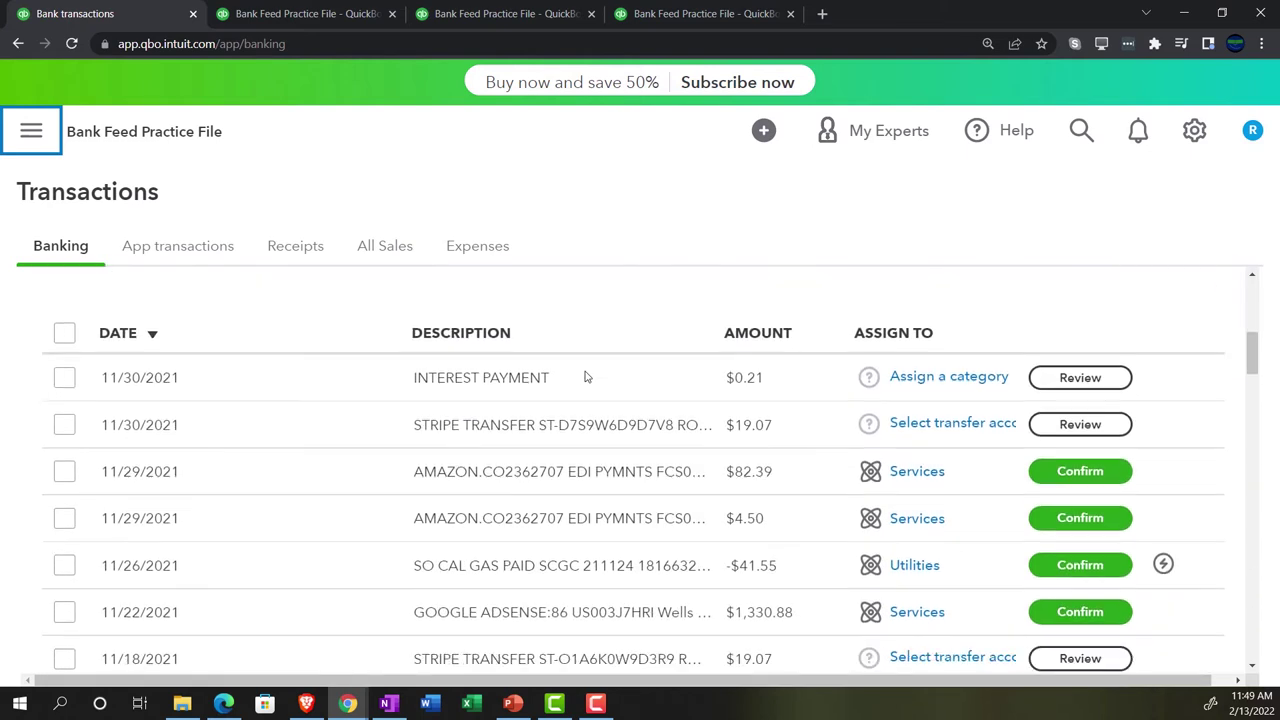
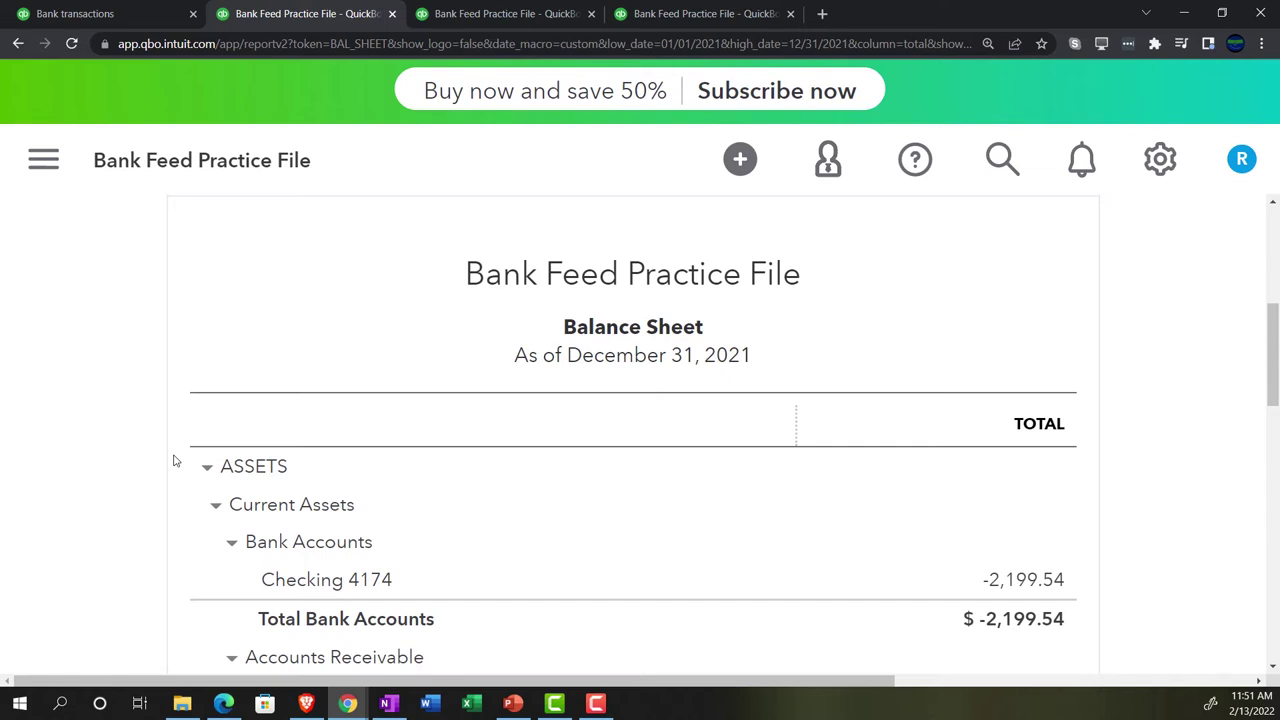
Step: Examine the 2021 Balance Sheet from assets through equity, then the Checking 4174, receivable and inventory lines
scroll(173, 460, down, 3)
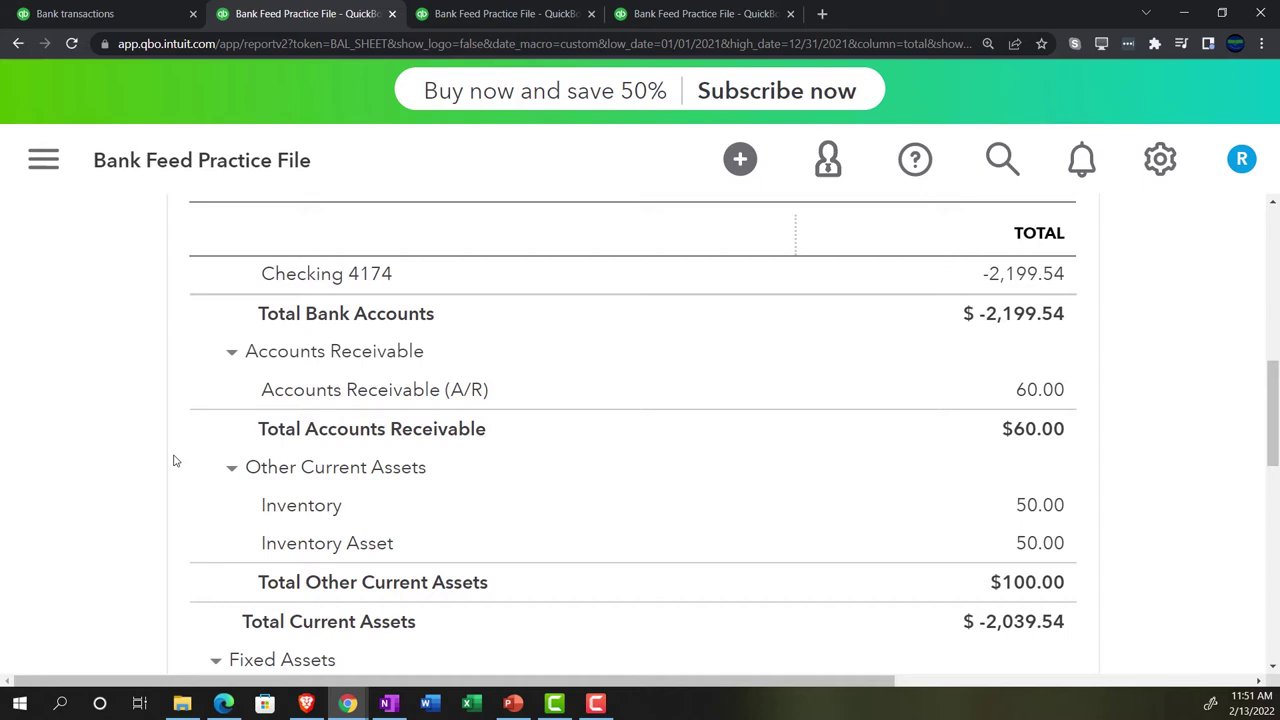
scroll(173, 461, down, 4)
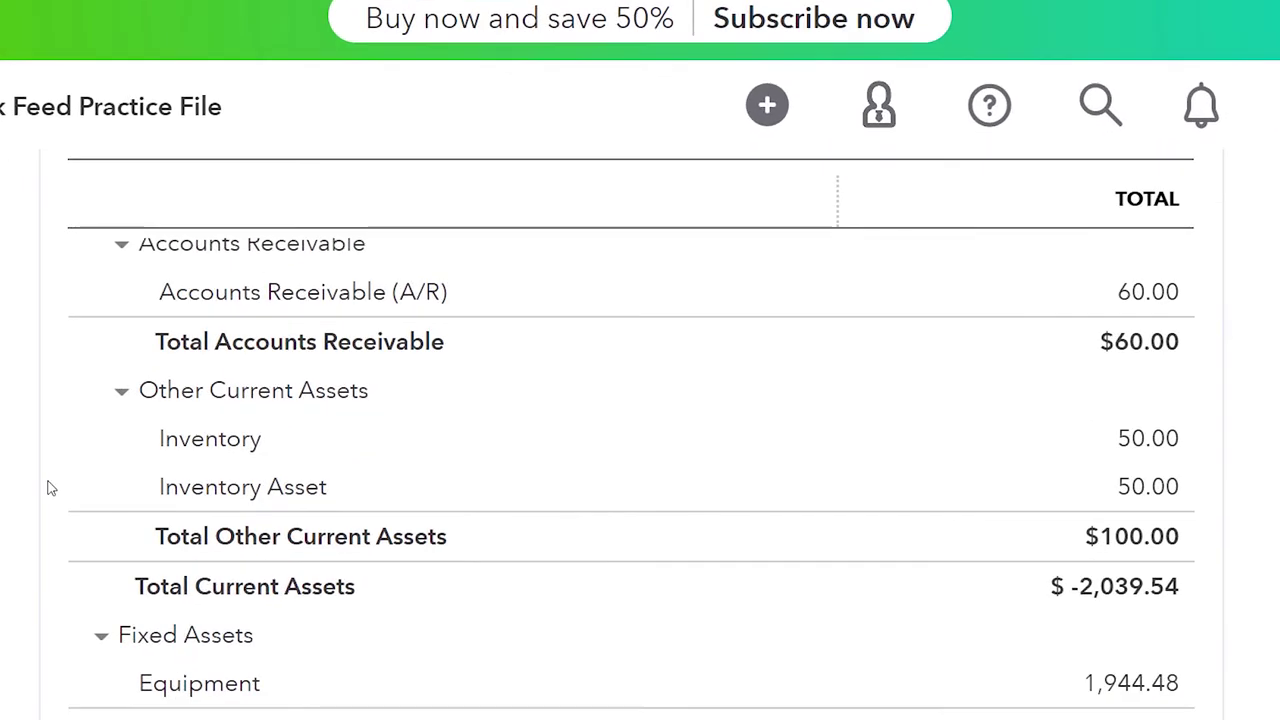
scroll(52, 488, down, 4)
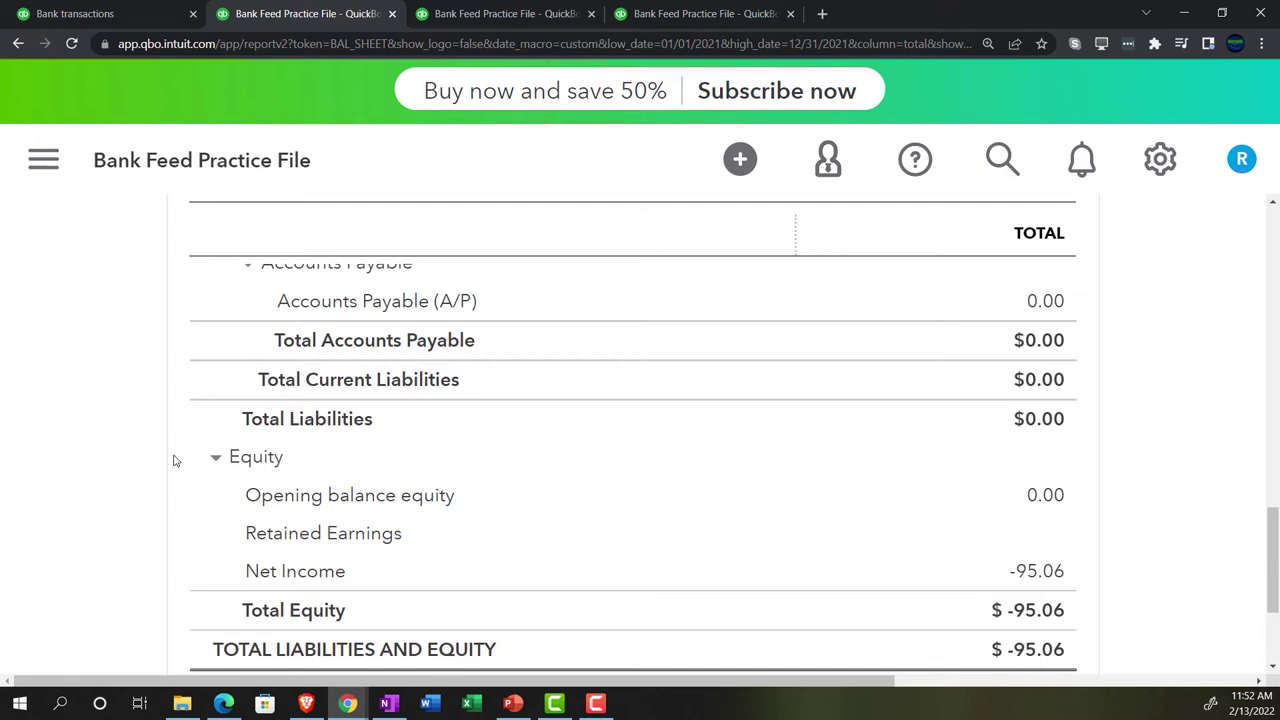
scroll(173, 460, up, 10)
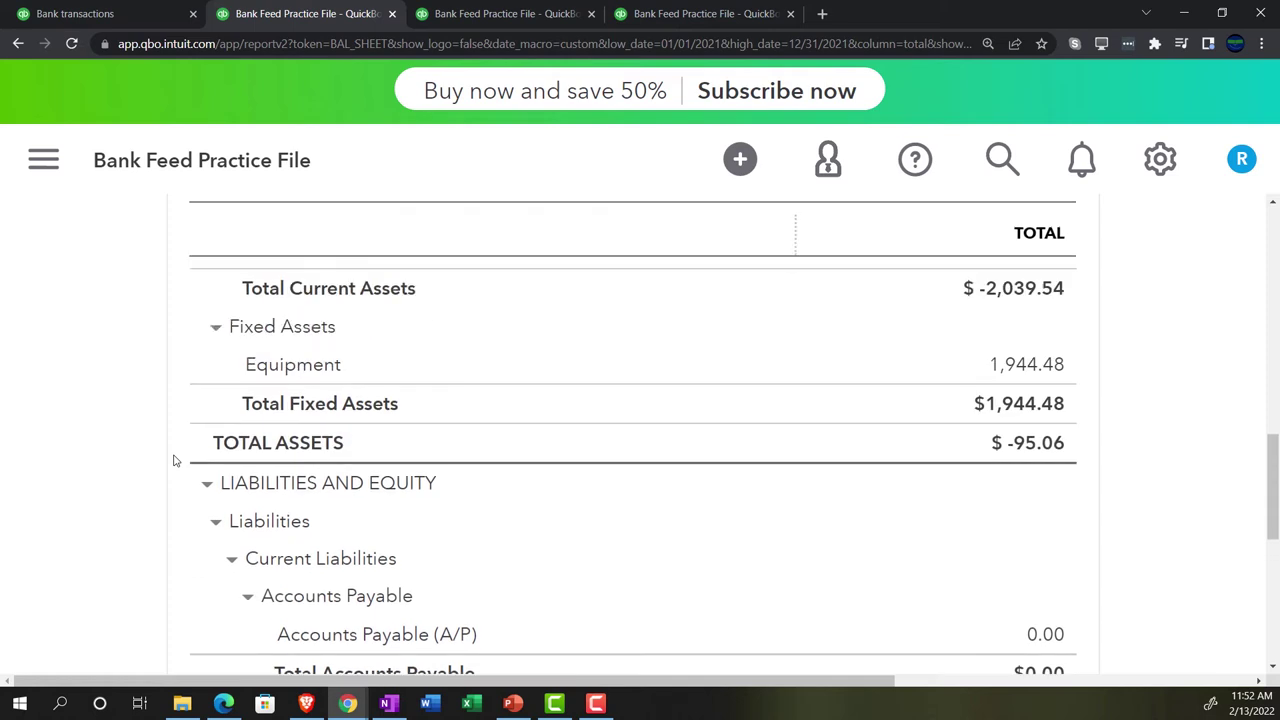
scroll(173, 460, up, 4)
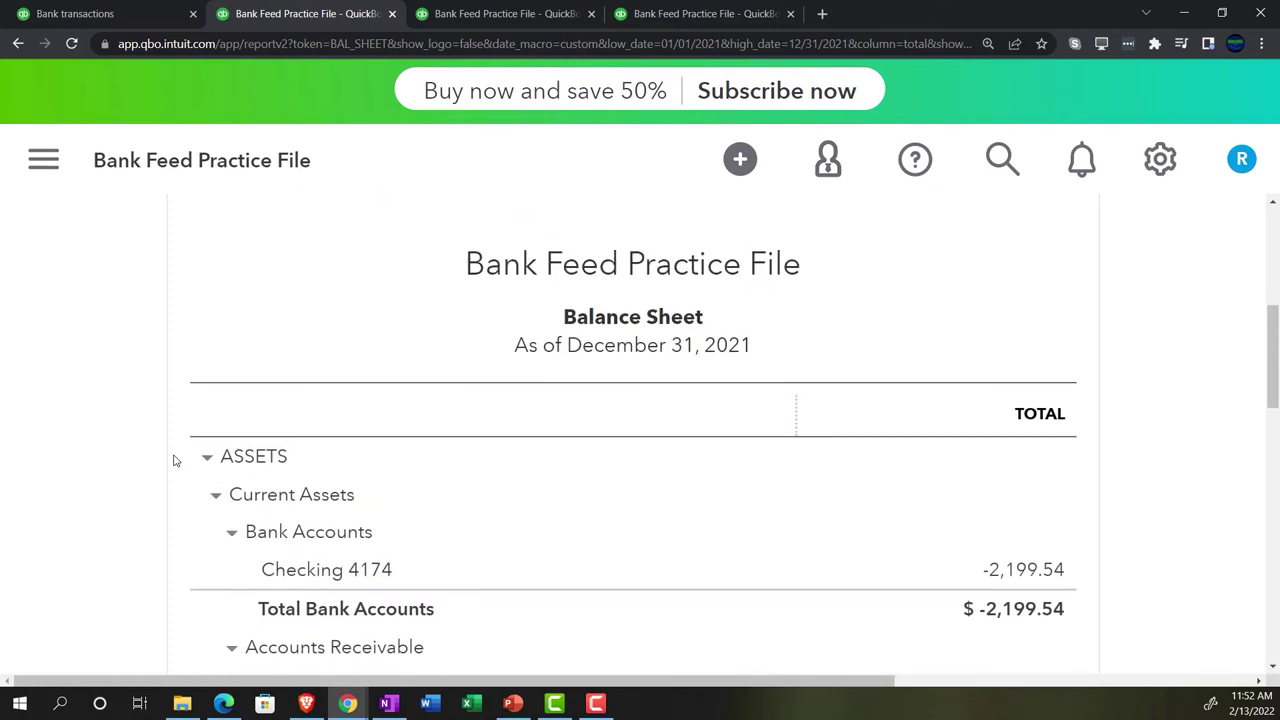
scroll(173, 460, down, 1)
scroll(173, 460, down, 1)
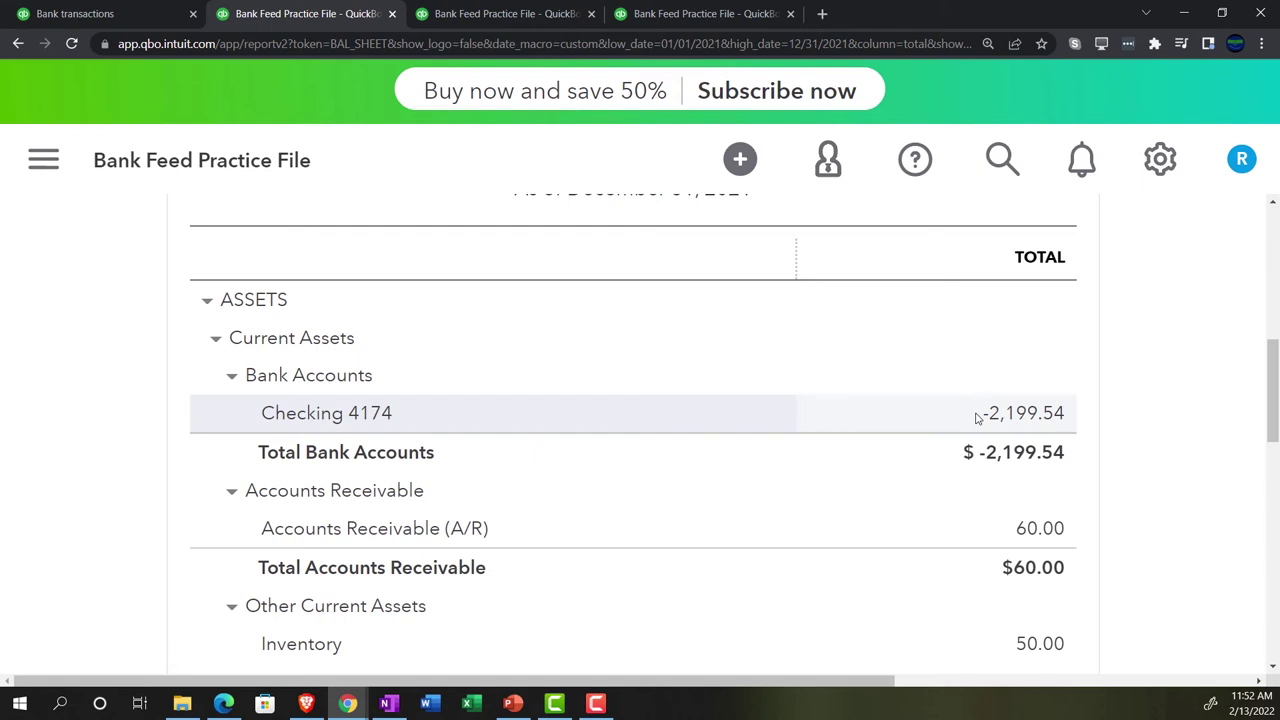
scroll(977, 418, down, 3)
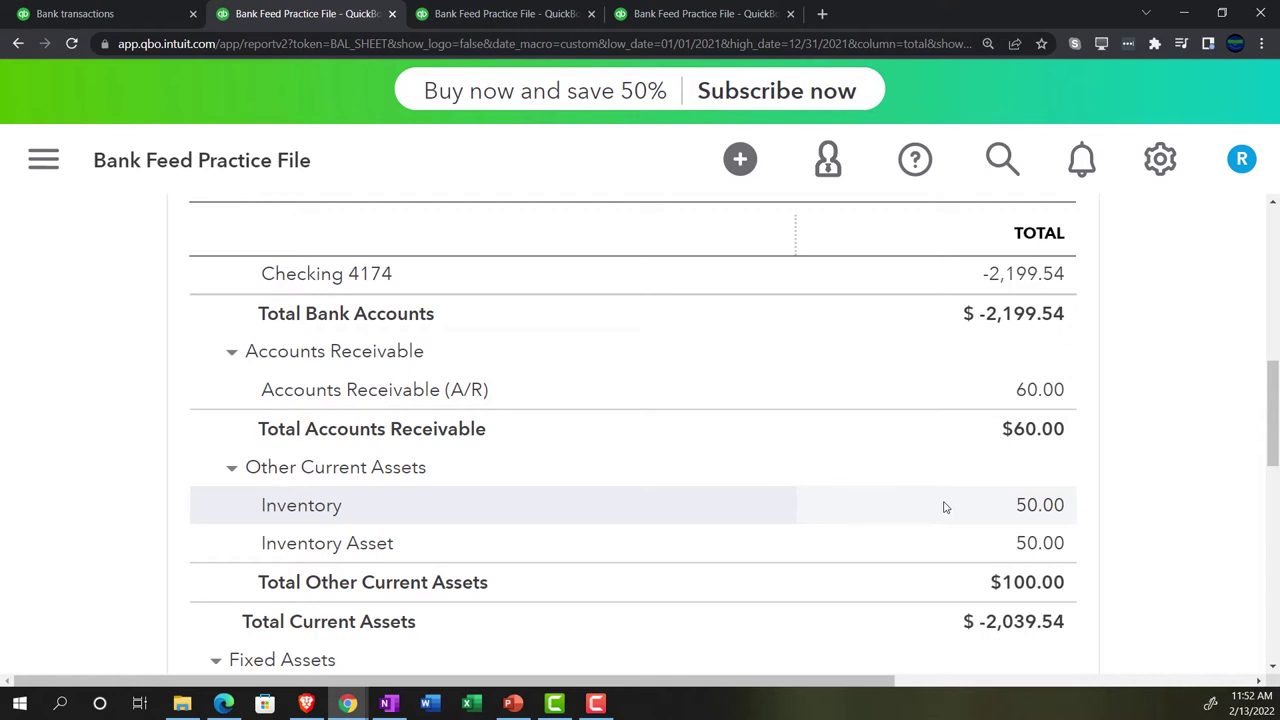
scroll(944, 507, down, 1)
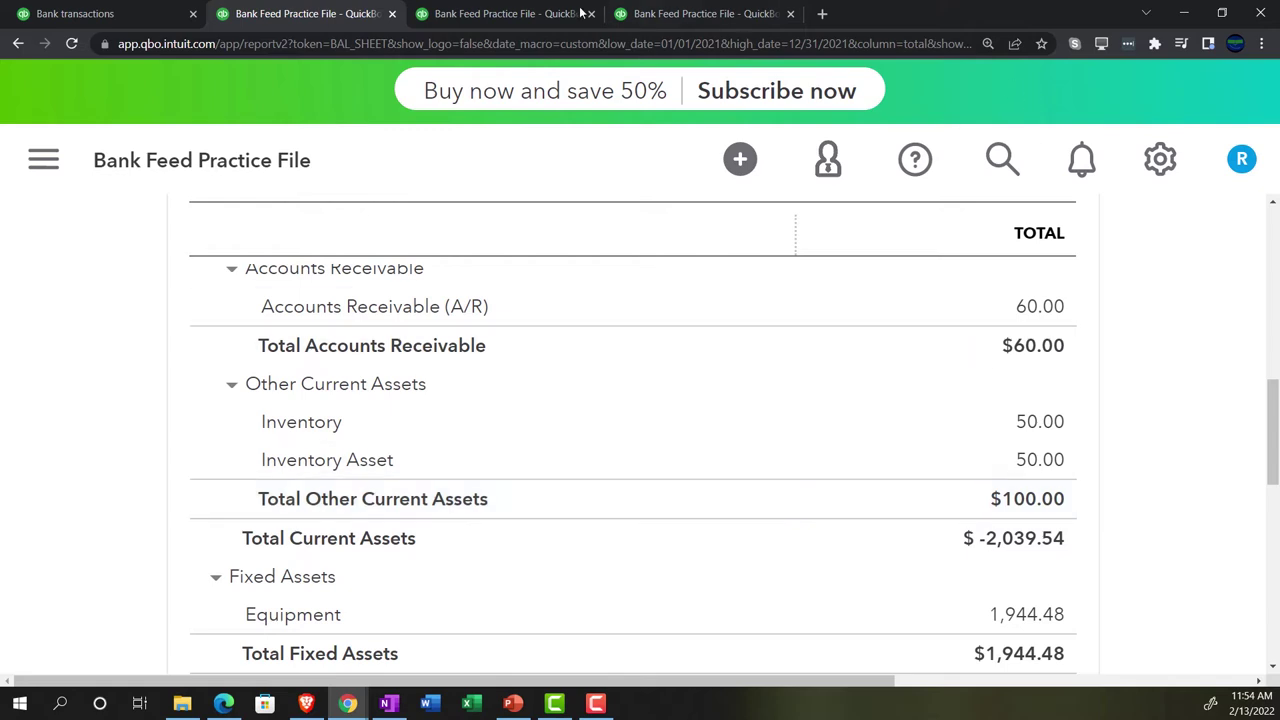
Step: Check the 2021 Profit and Loss report and return to the current and fixed assets on the Balance Sheet
click(515, 14)
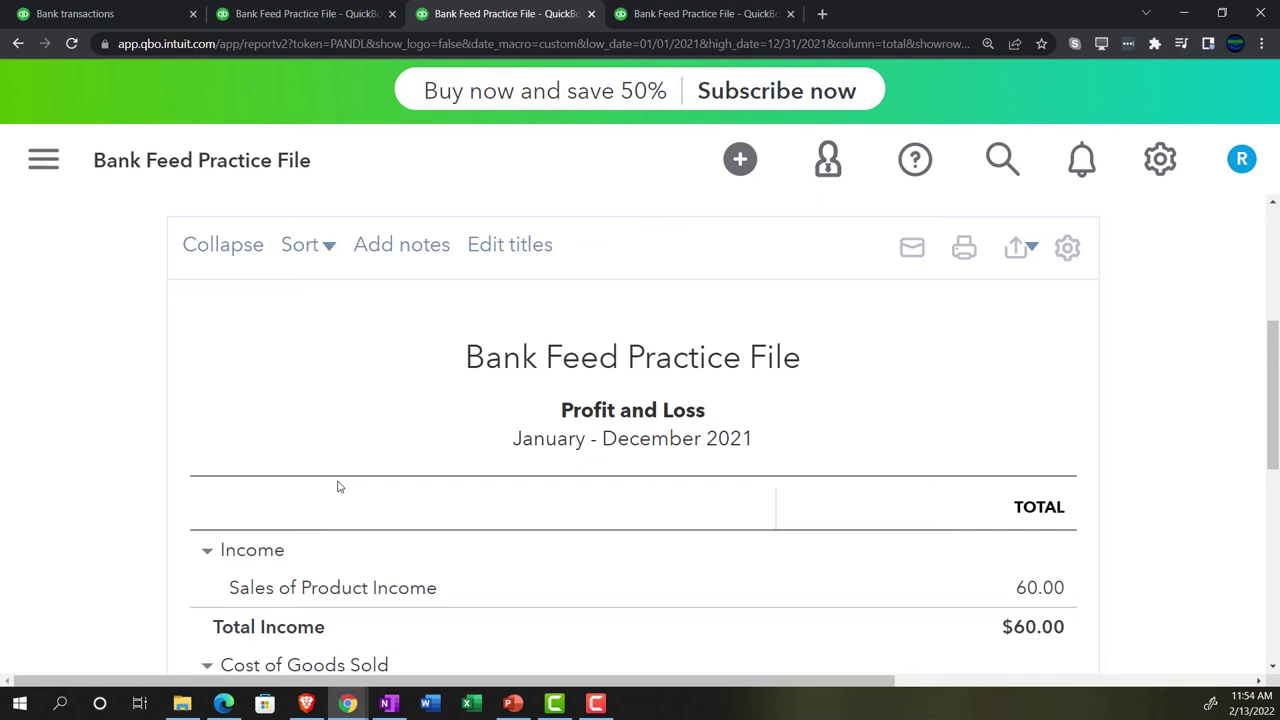
click(319, 17)
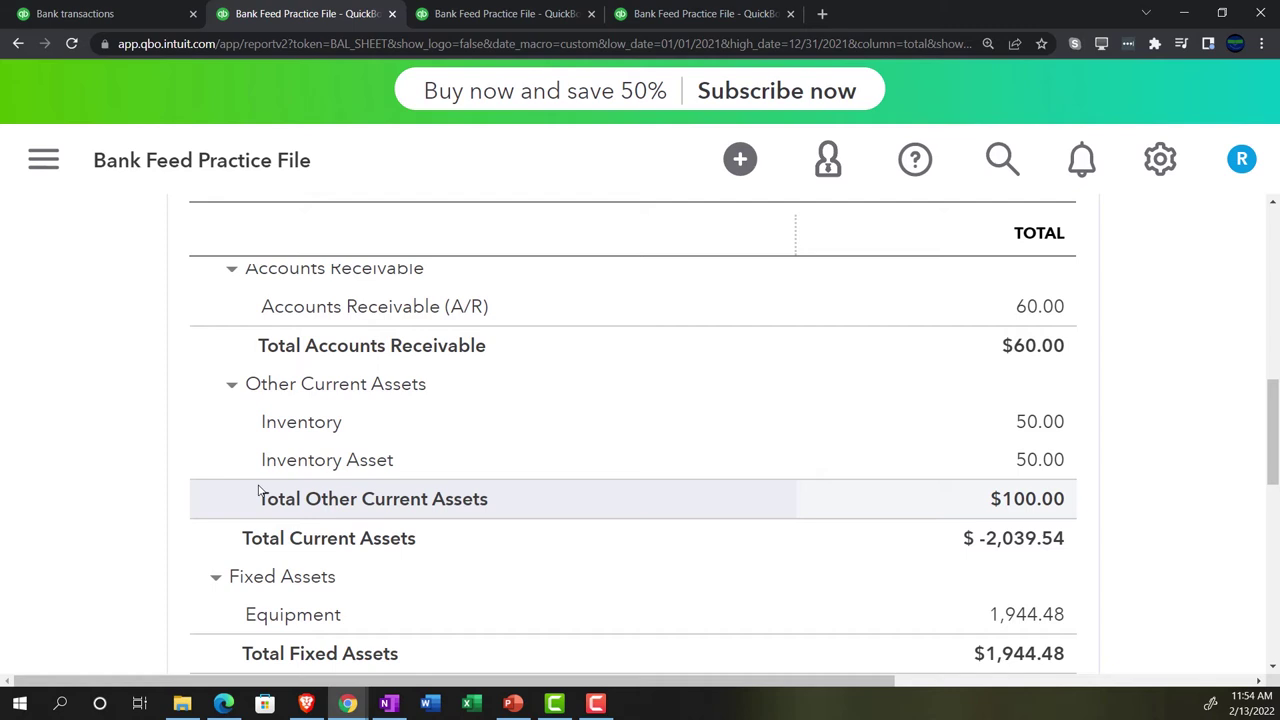
scroll(200, 496, down, 1)
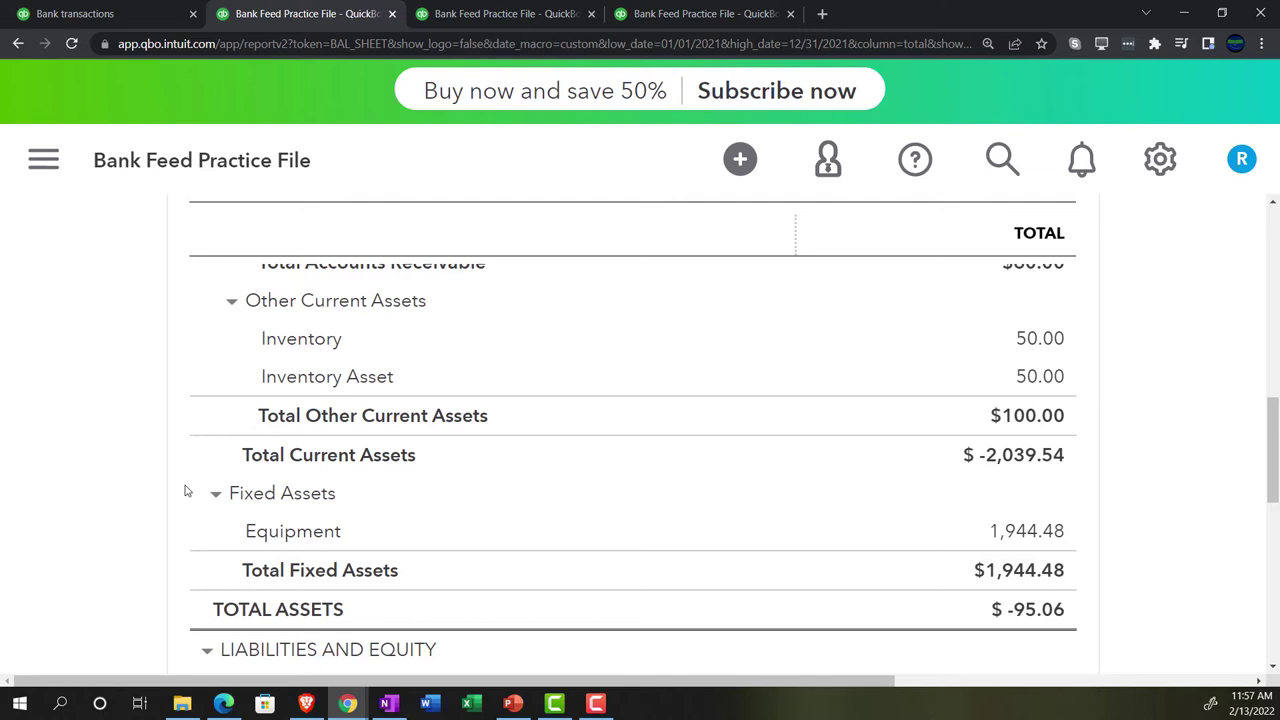
Step: Duplicate the Bank transactions browser tab and reduce the page zoom in the copy
click(128, 15)
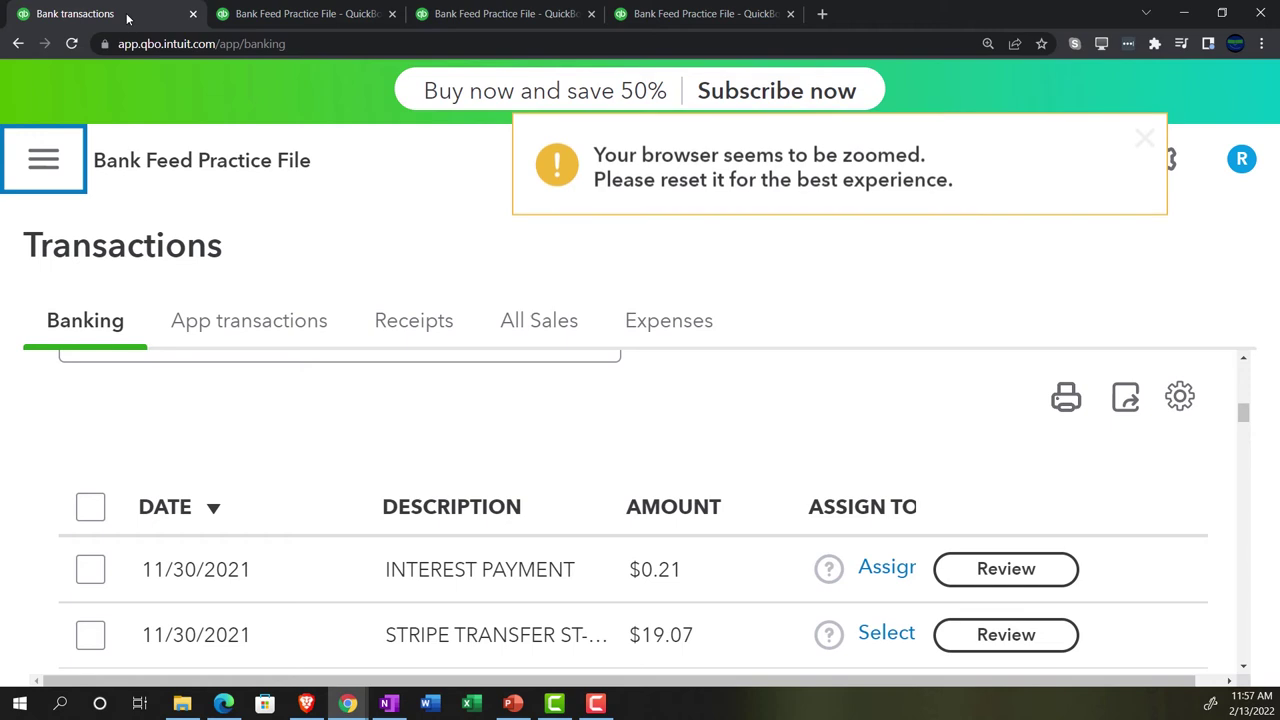
right_click(128, 15)
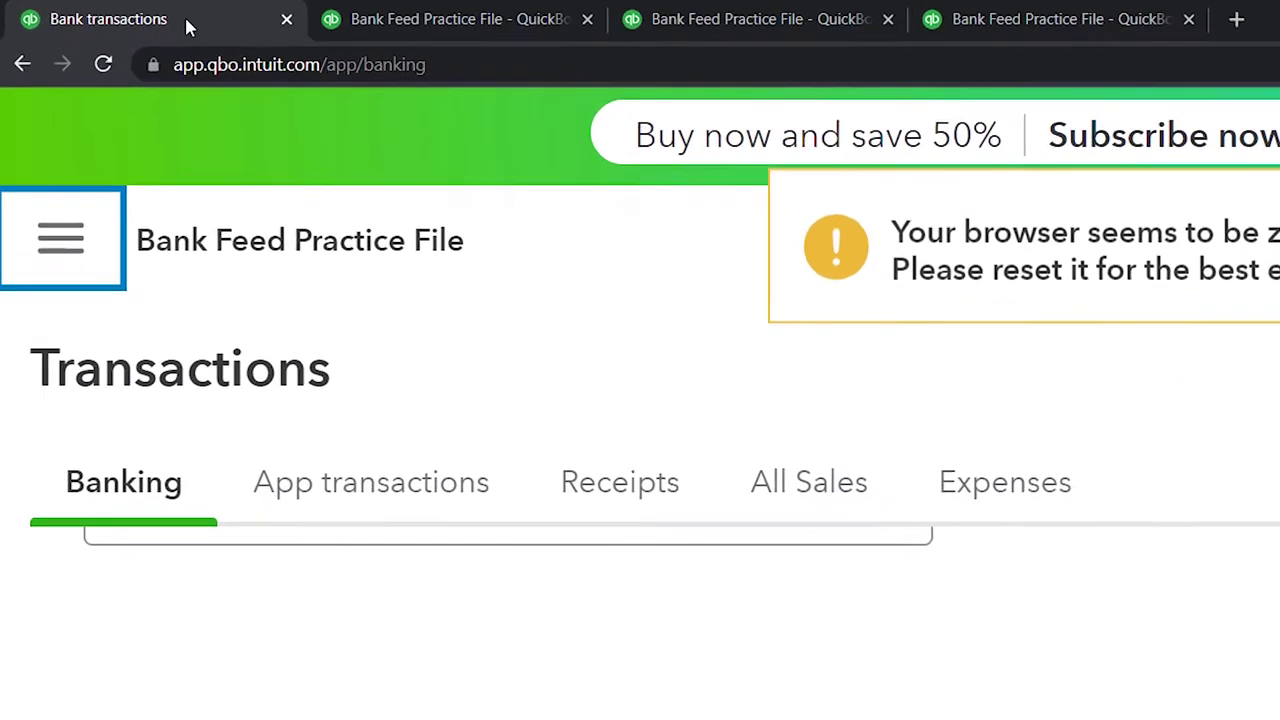
click(323, 260)
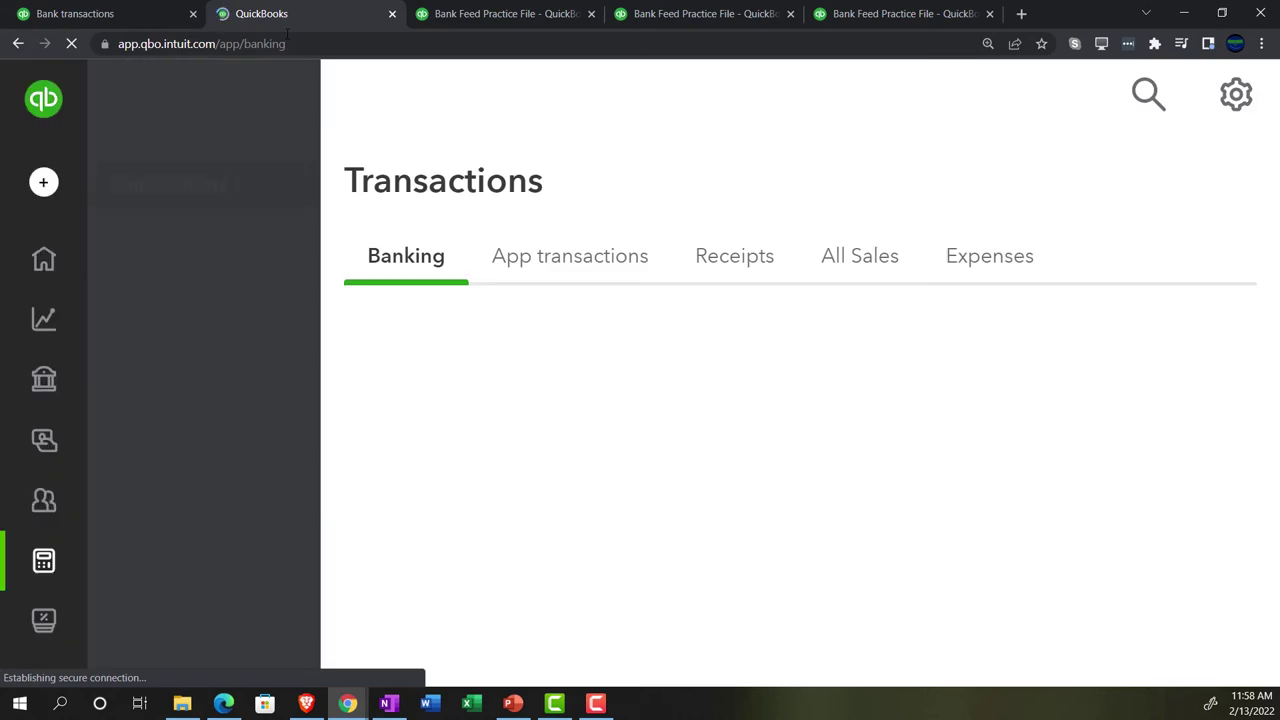
key(ctrl+minus)
key(ctrl+minus)
key(ctrl+minus)
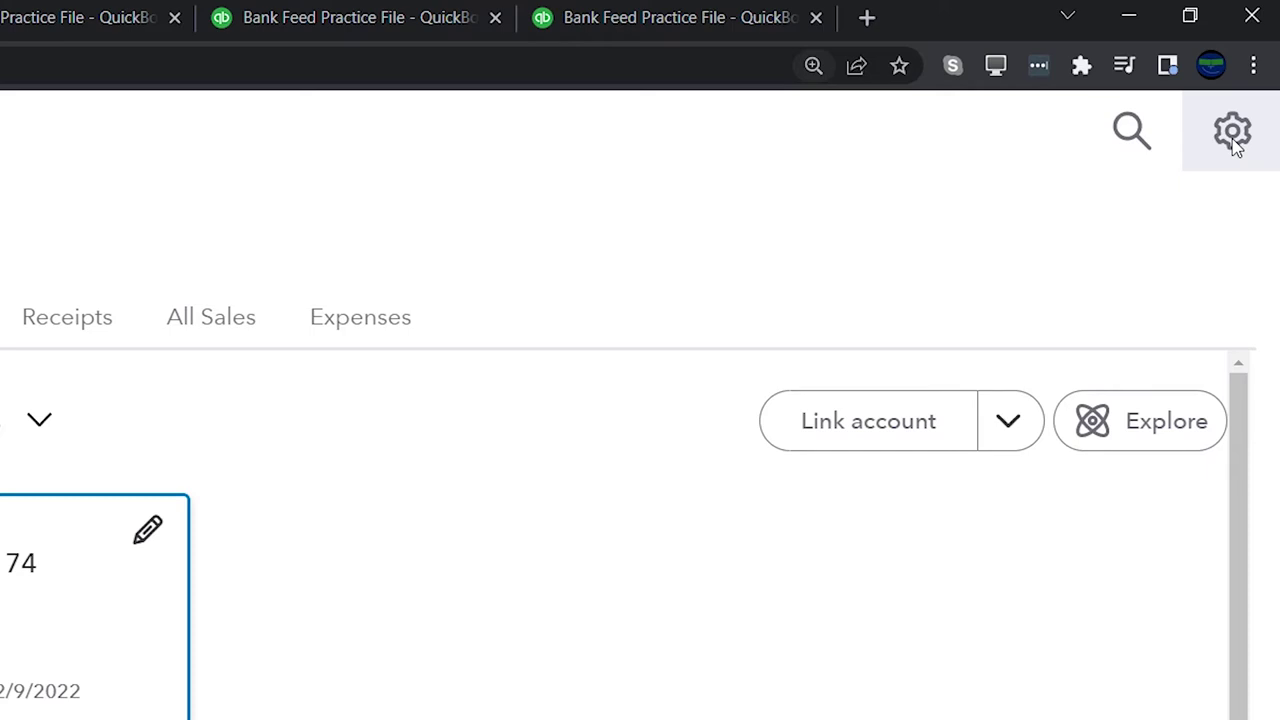
Step: Switch the company file to accountant view and open the Chart of Accounts with the navigation menu hidden
click(1233, 133)
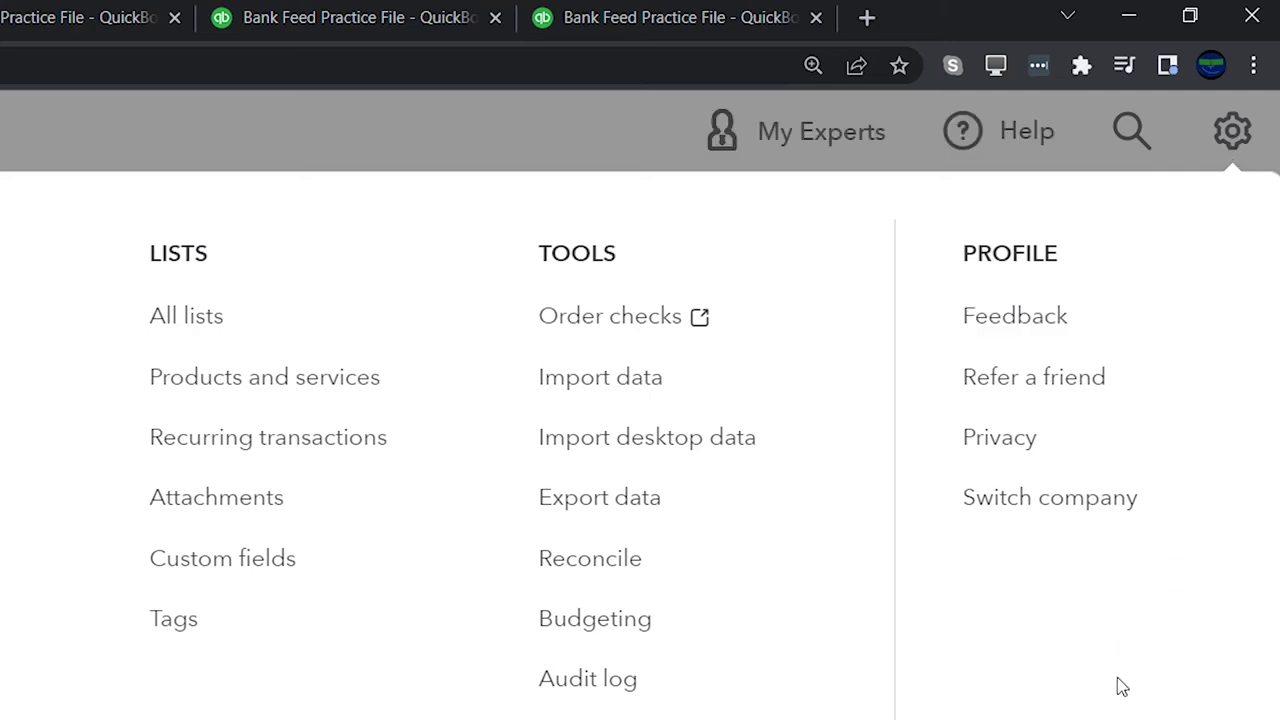
click(1063, 529)
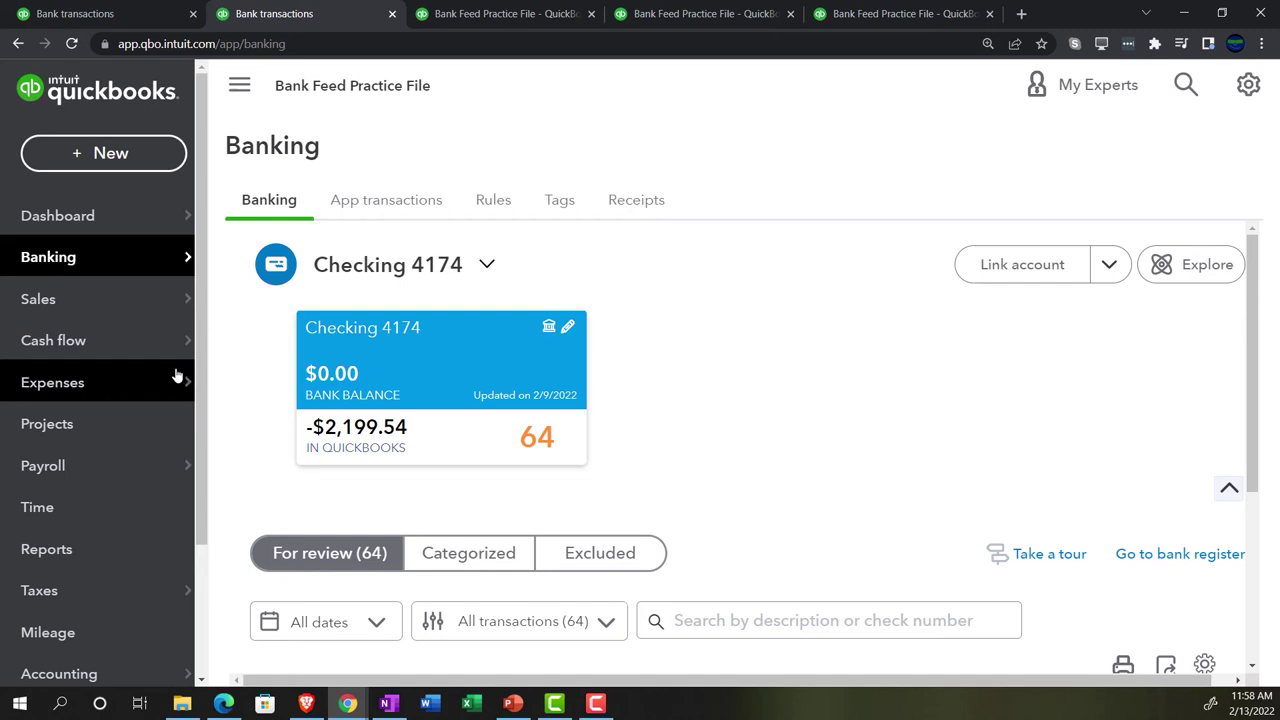
scroll(162, 374, down, 2)
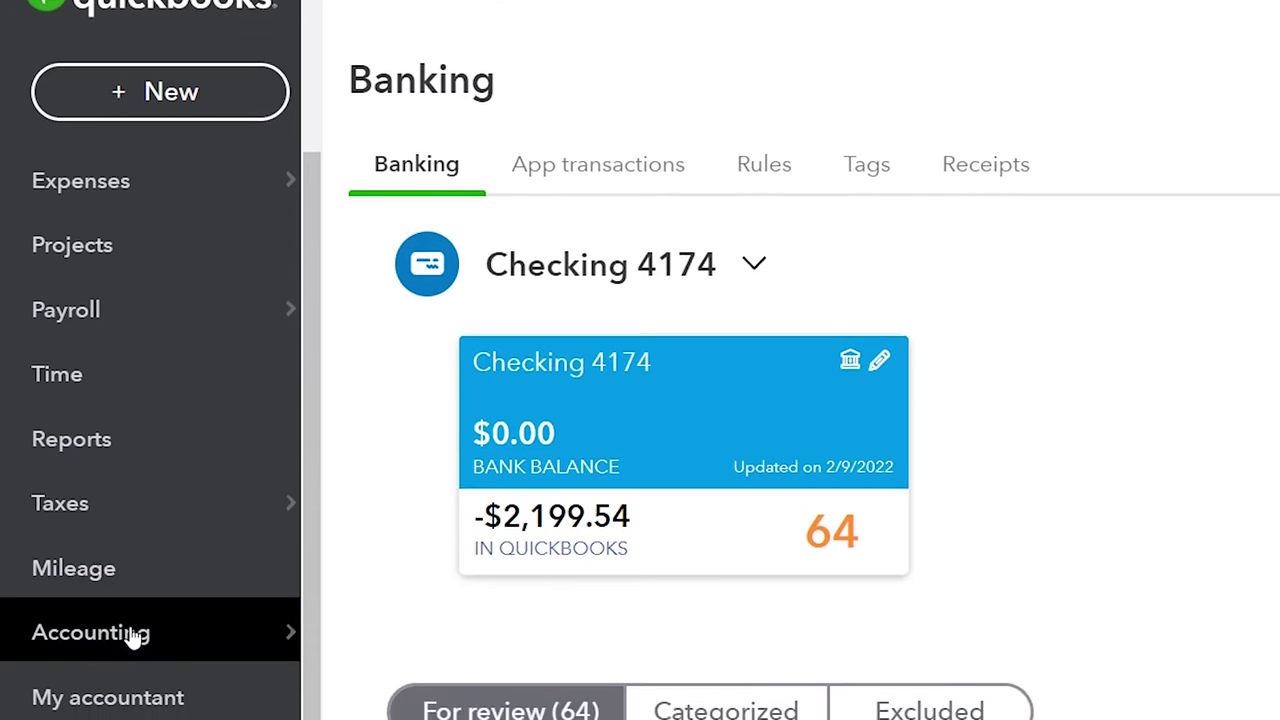
click(133, 633)
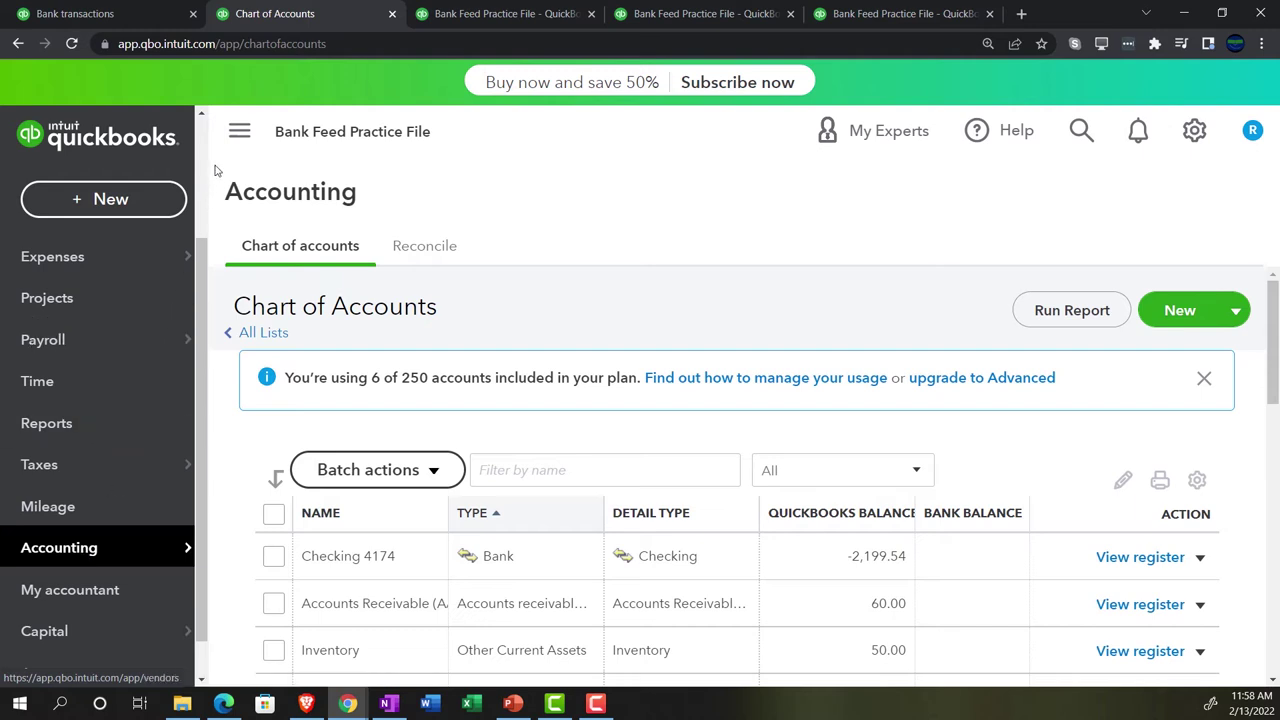
click(239, 131)
Step: Start a new account in the Chart of Accounts with type Other Current Assets and detail type Investments - Other
scroll(353, 505, down, 3)
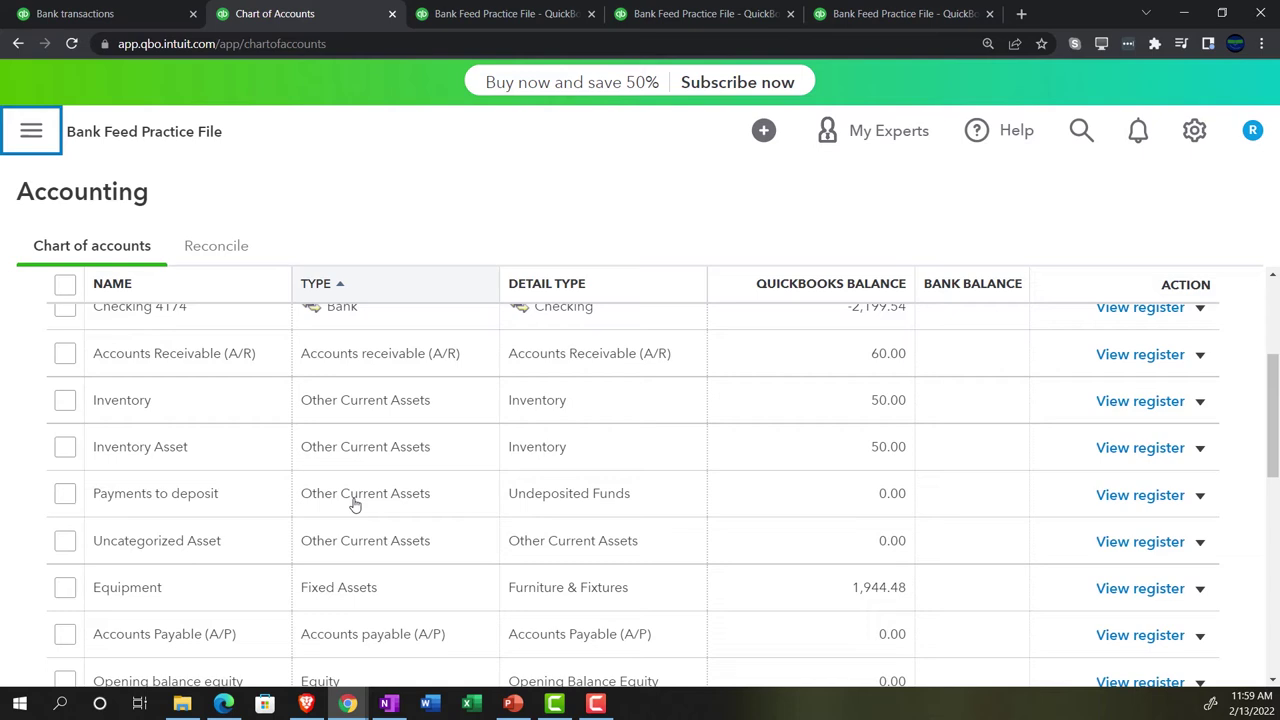
scroll(354, 505, up, 1)
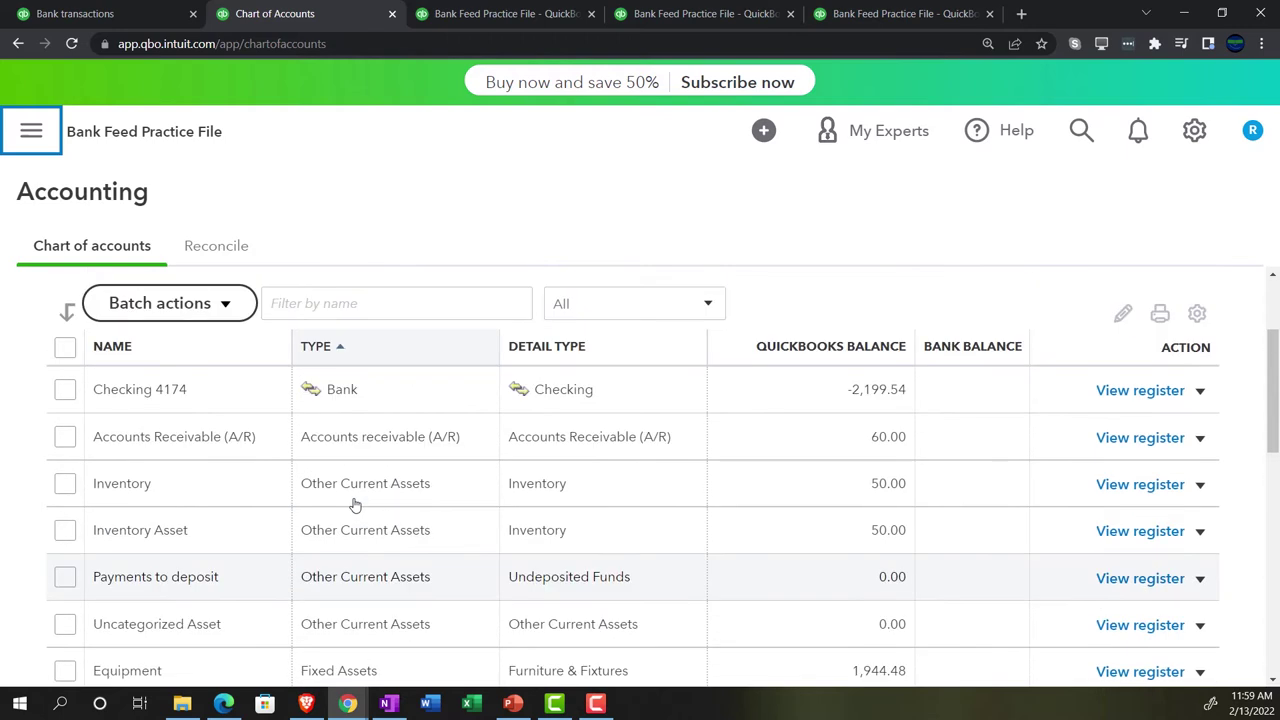
scroll(354, 498, up, 1)
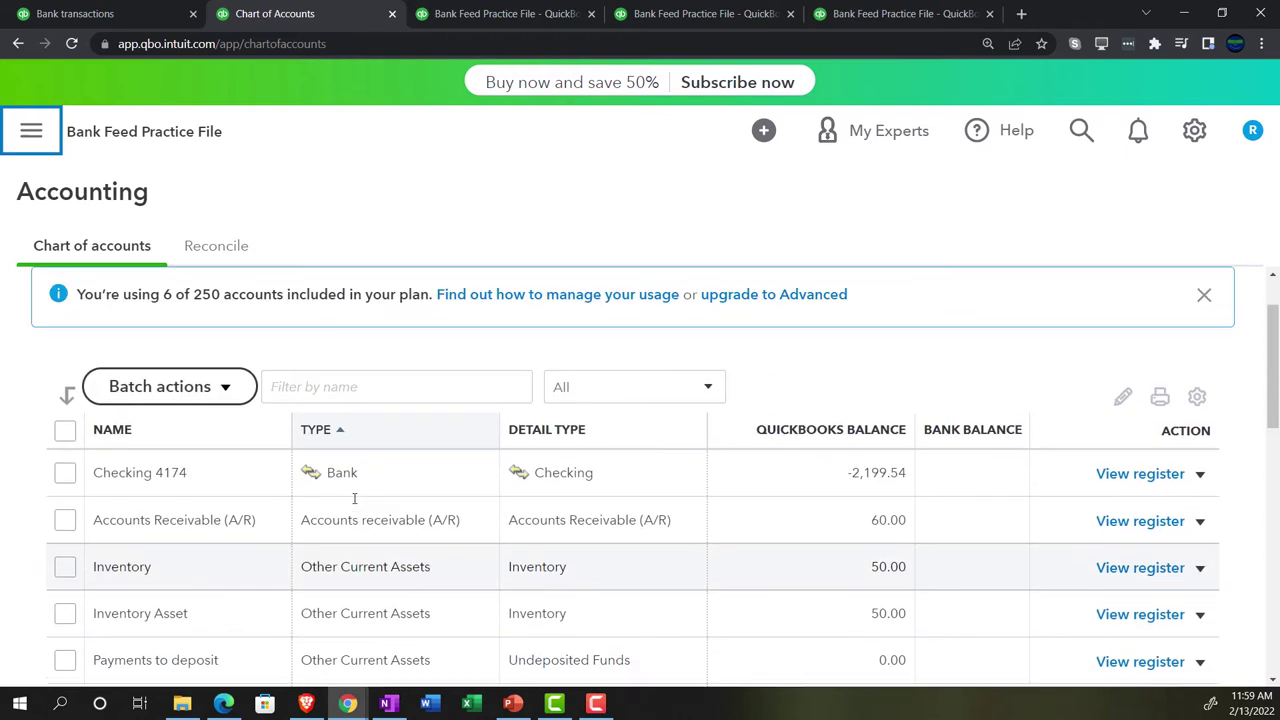
scroll(385, 520, up, 1)
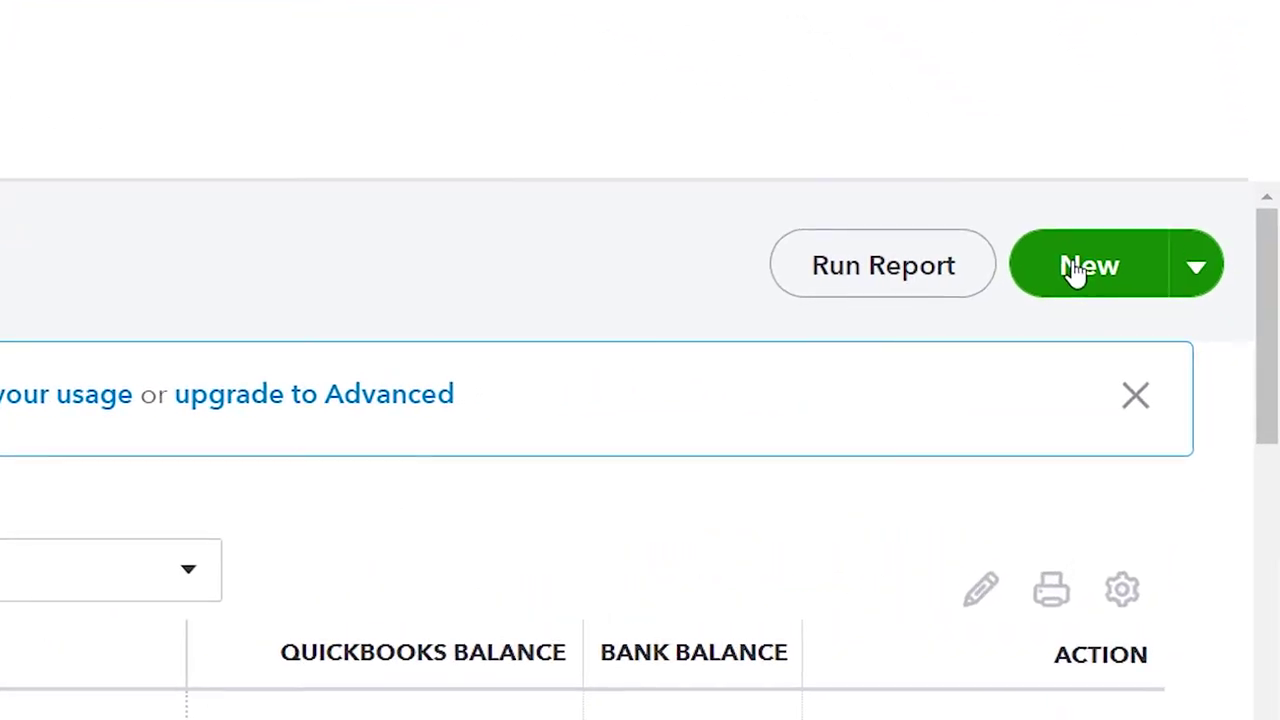
click(1075, 268)
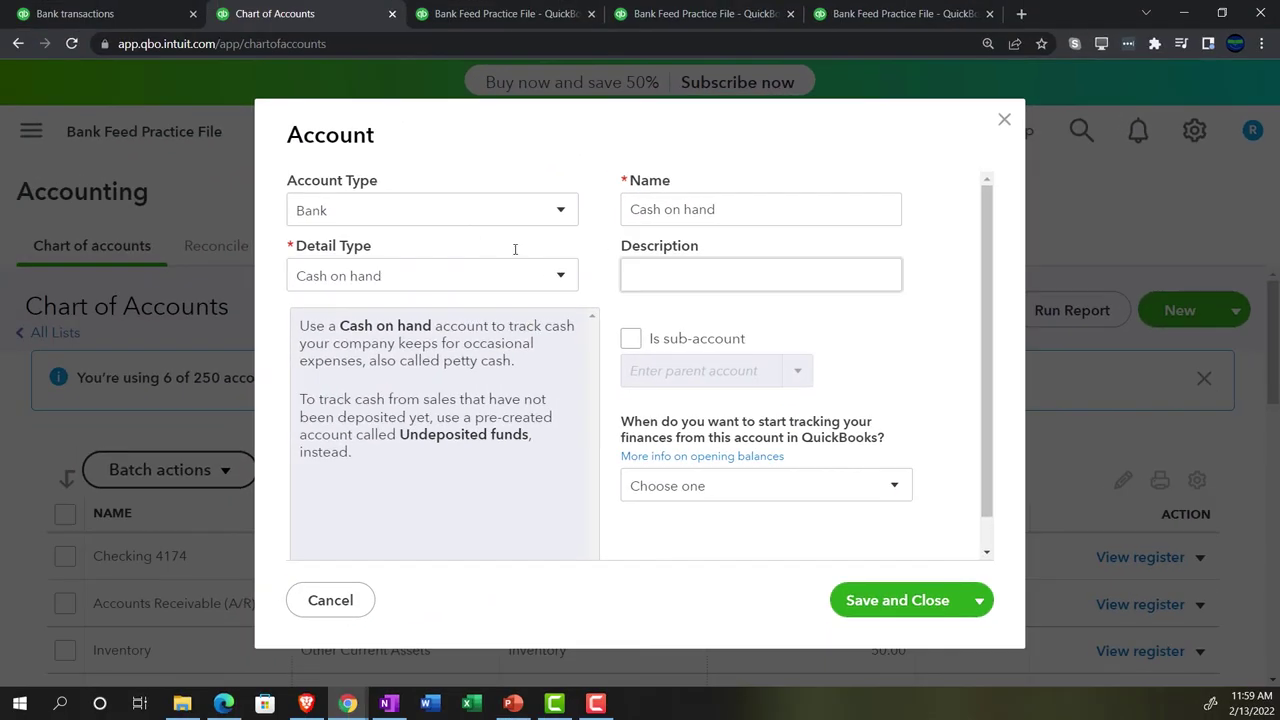
click(484, 218)
click(420, 279)
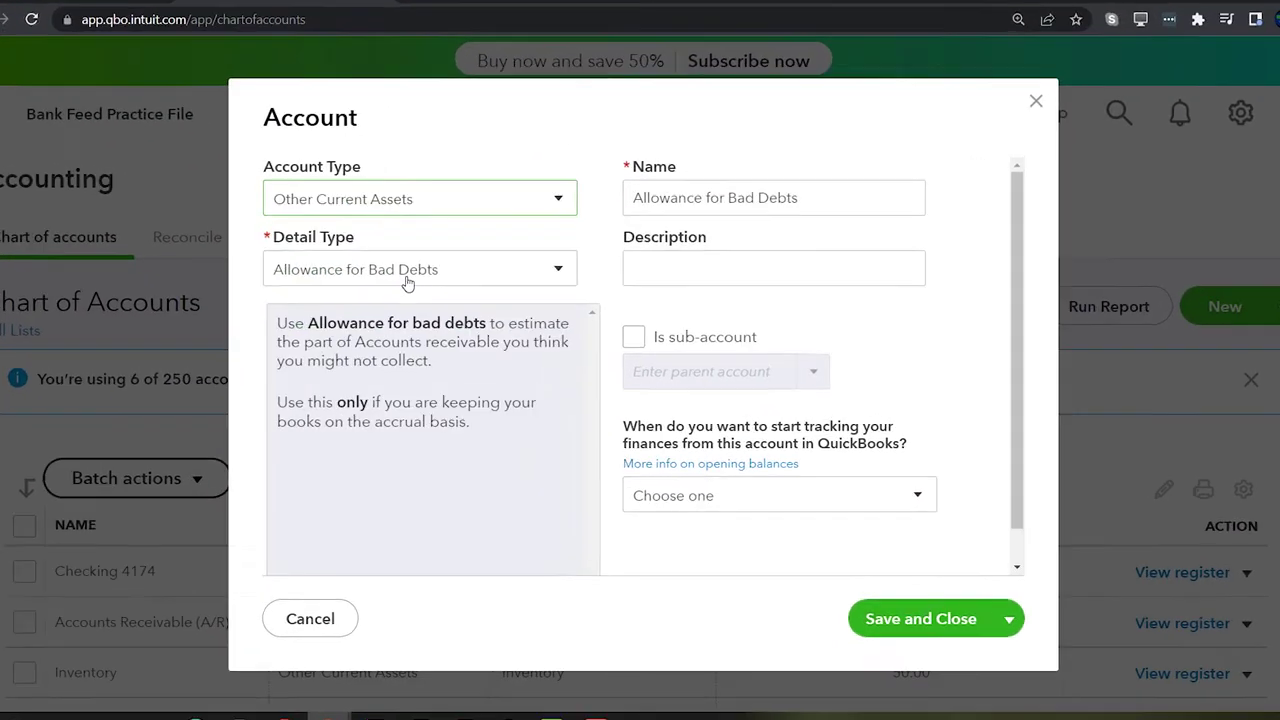
click(543, 288)
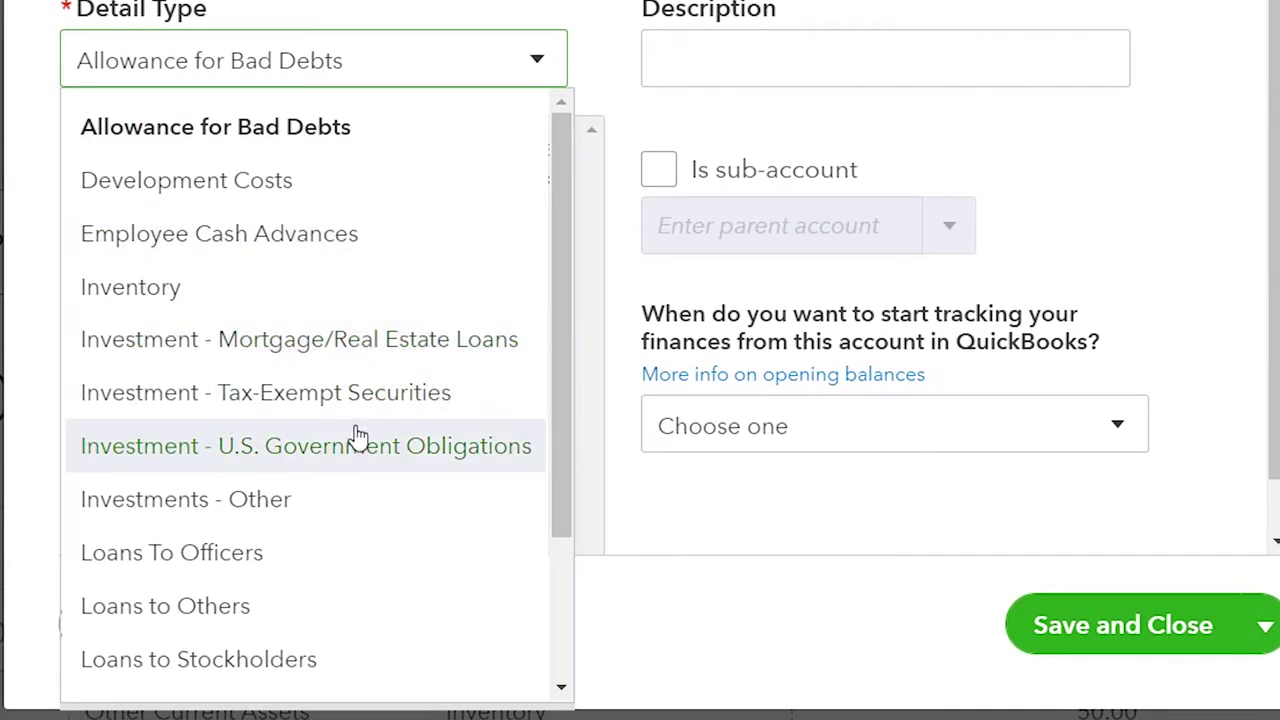
click(325, 510)
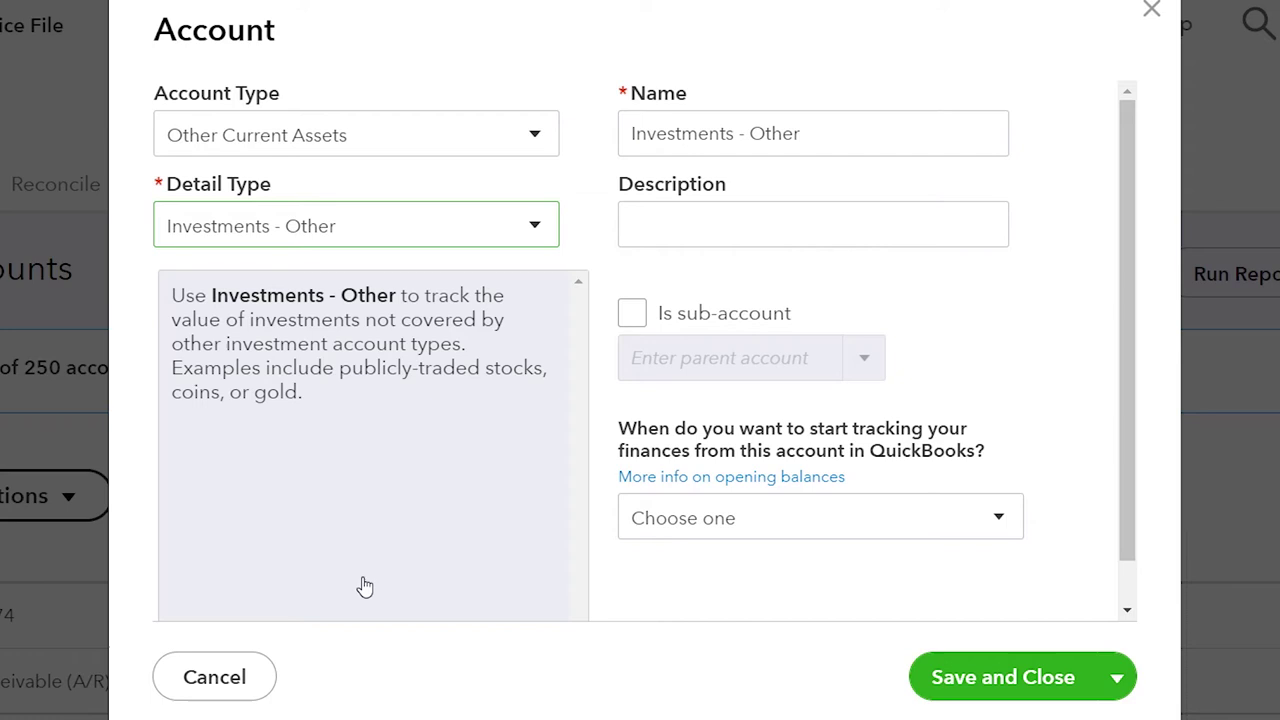
Step: Shorten the new account's name to Investments and save the account
triple_click(841, 150)
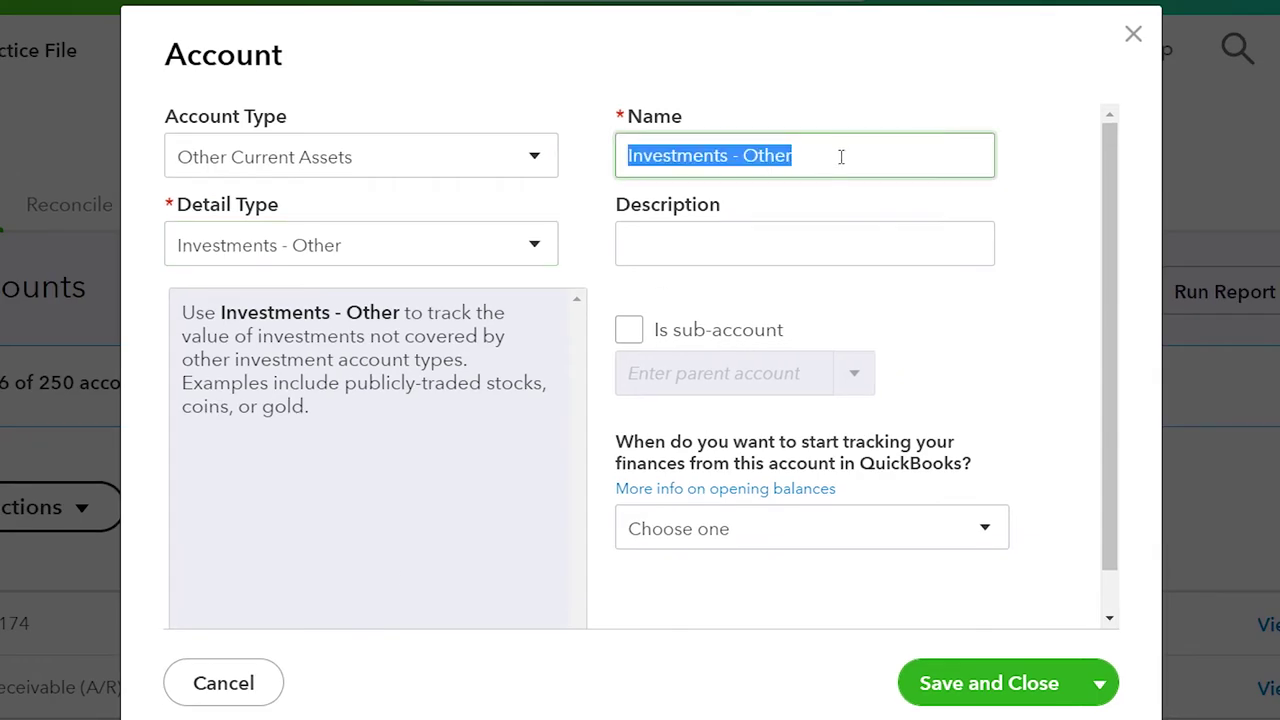
click(841, 156)
key(BackSpace)
key(BackSpace)
key(BackSpace)
key(BackSpace)
key(BackSpace)
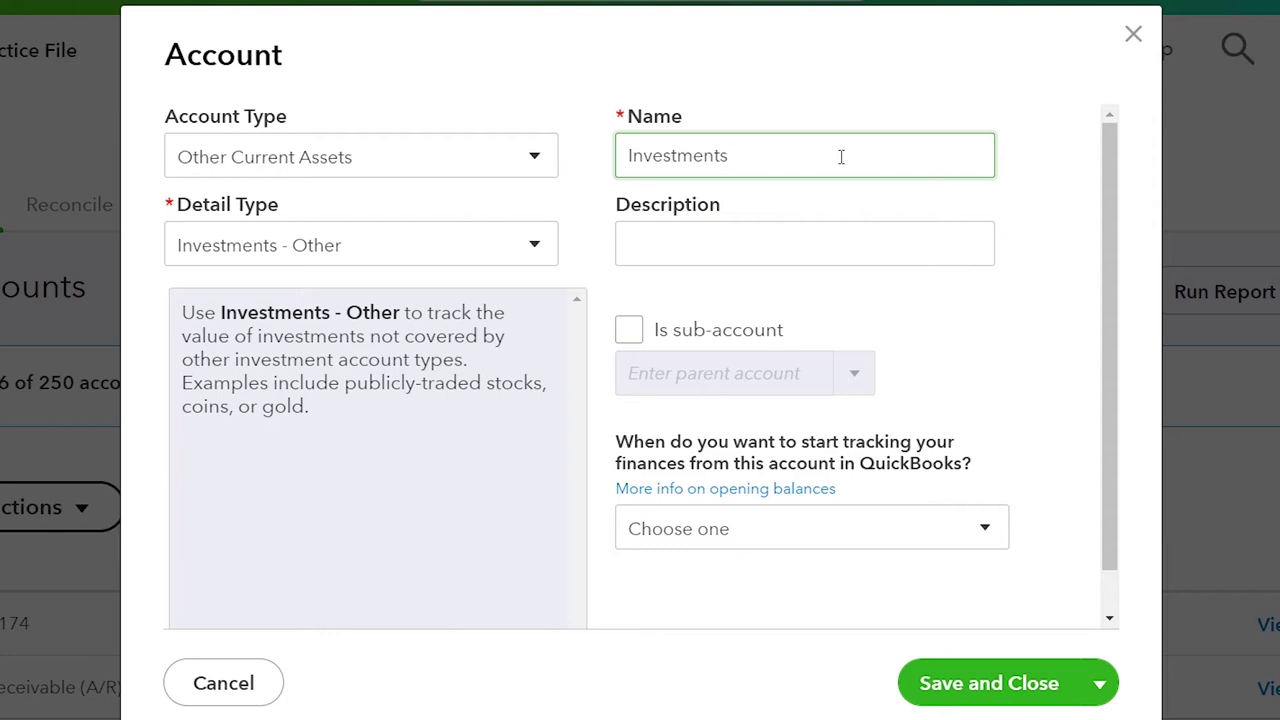
click(541, 168)
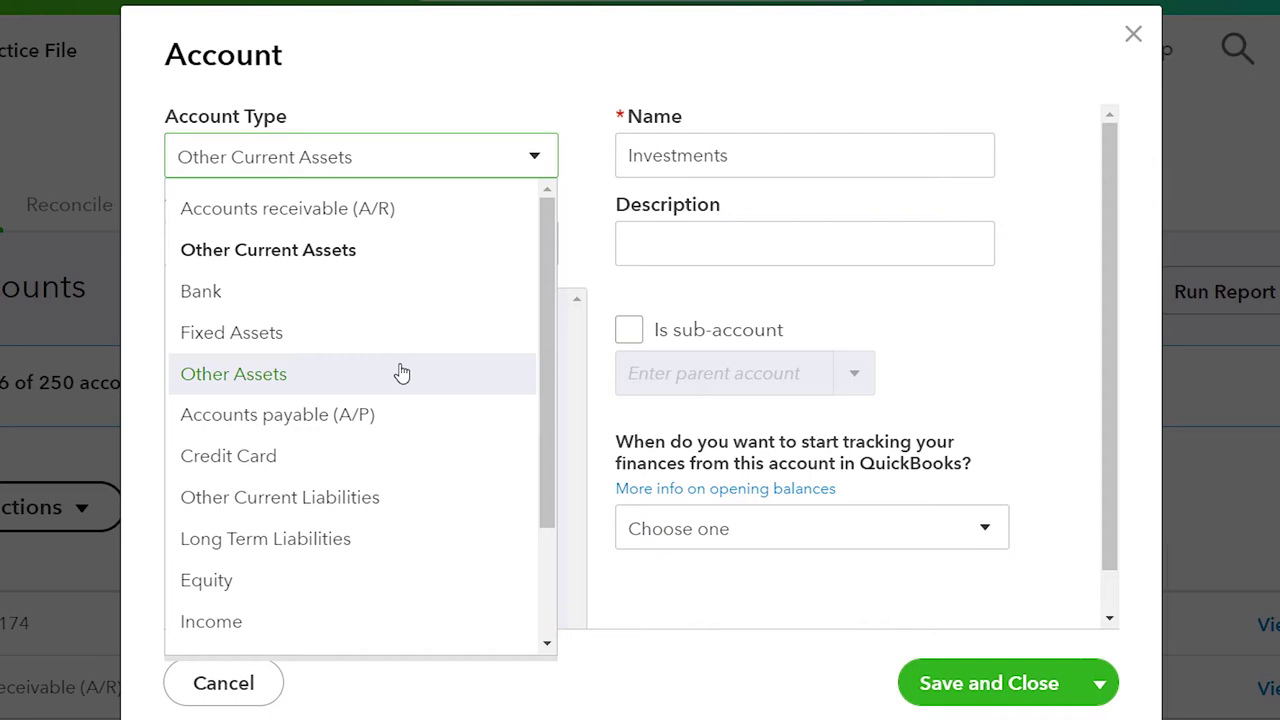
double_click(766, 162)
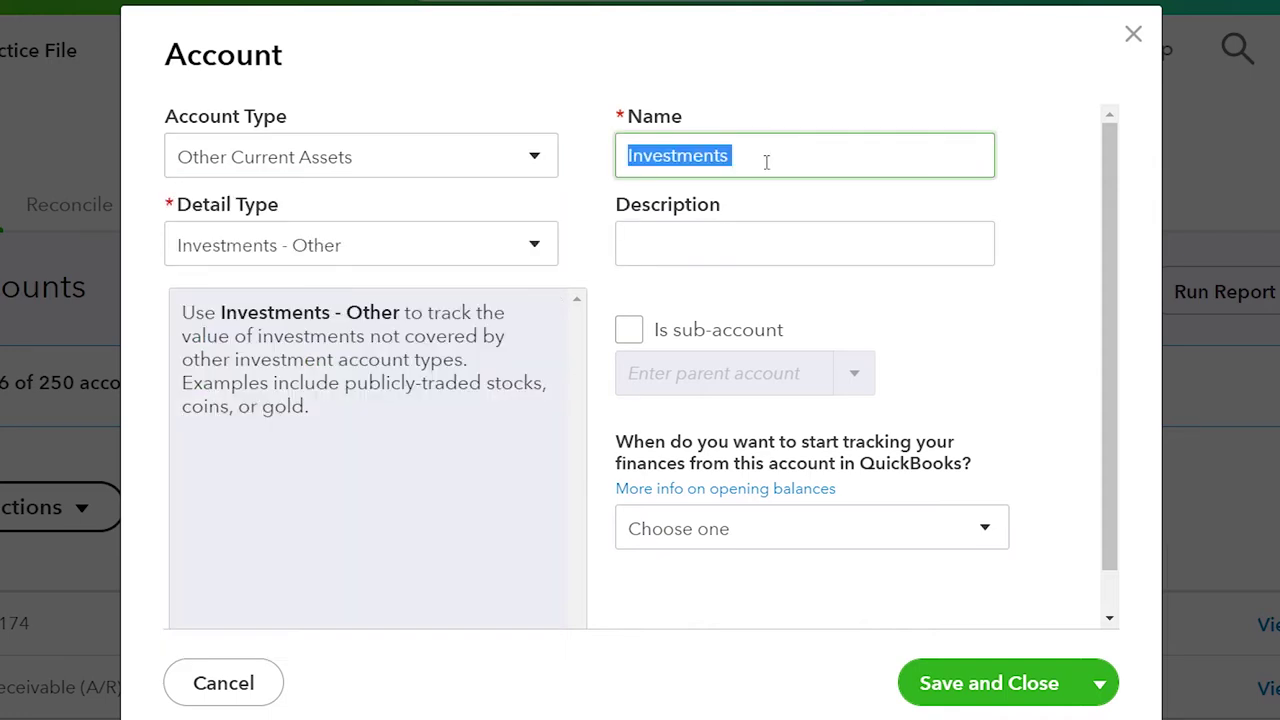
click(932, 690)
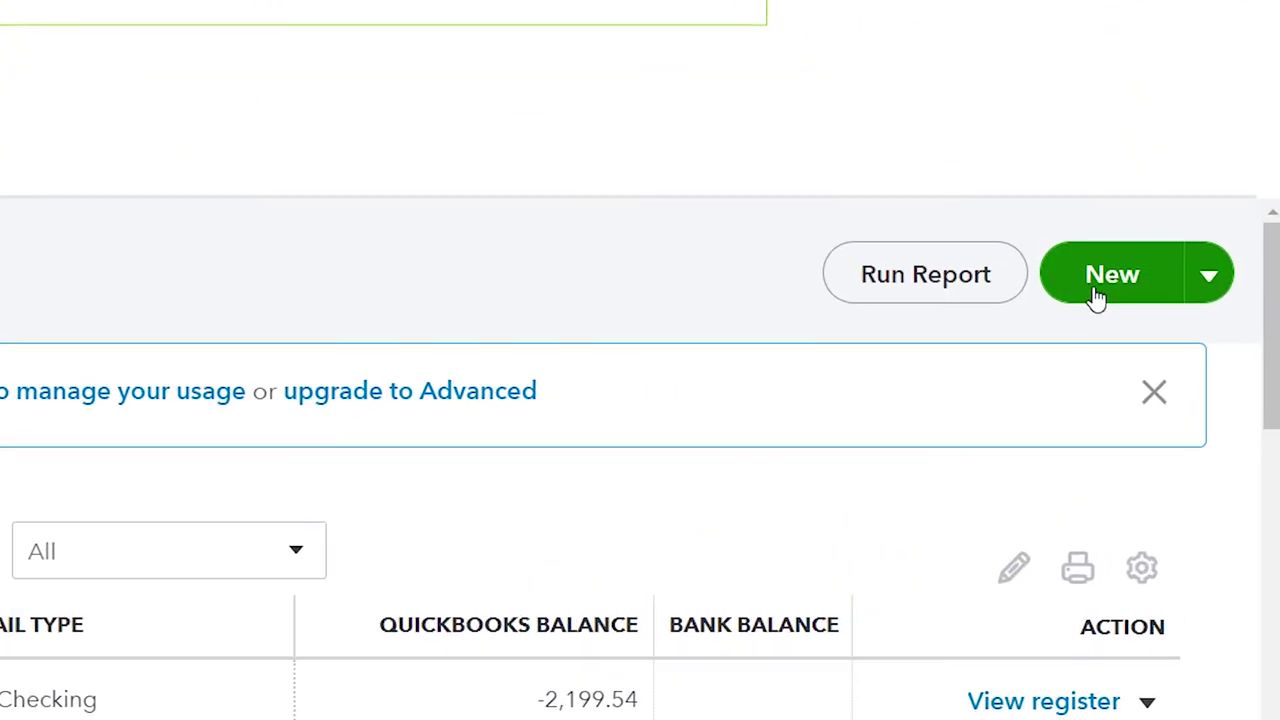
Step: Start a second new account of type Other Current Assets with detail type Investments - Other
click(1097, 296)
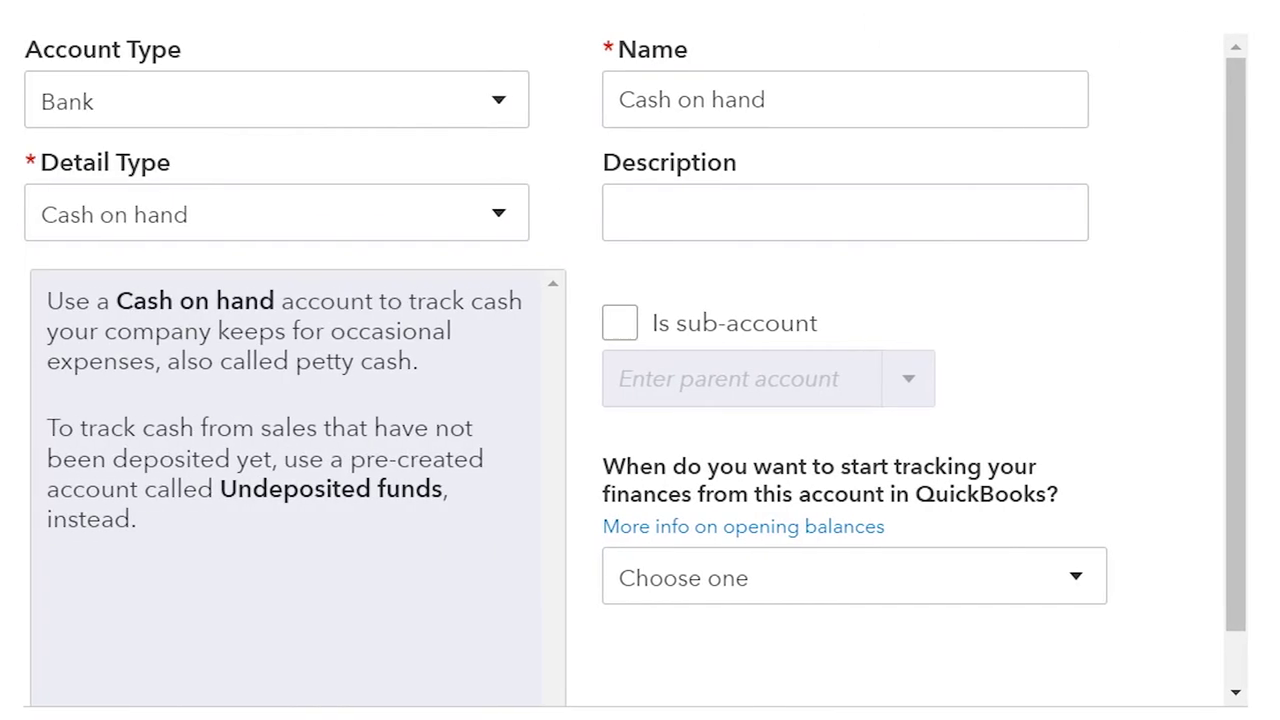
click(340, 105)
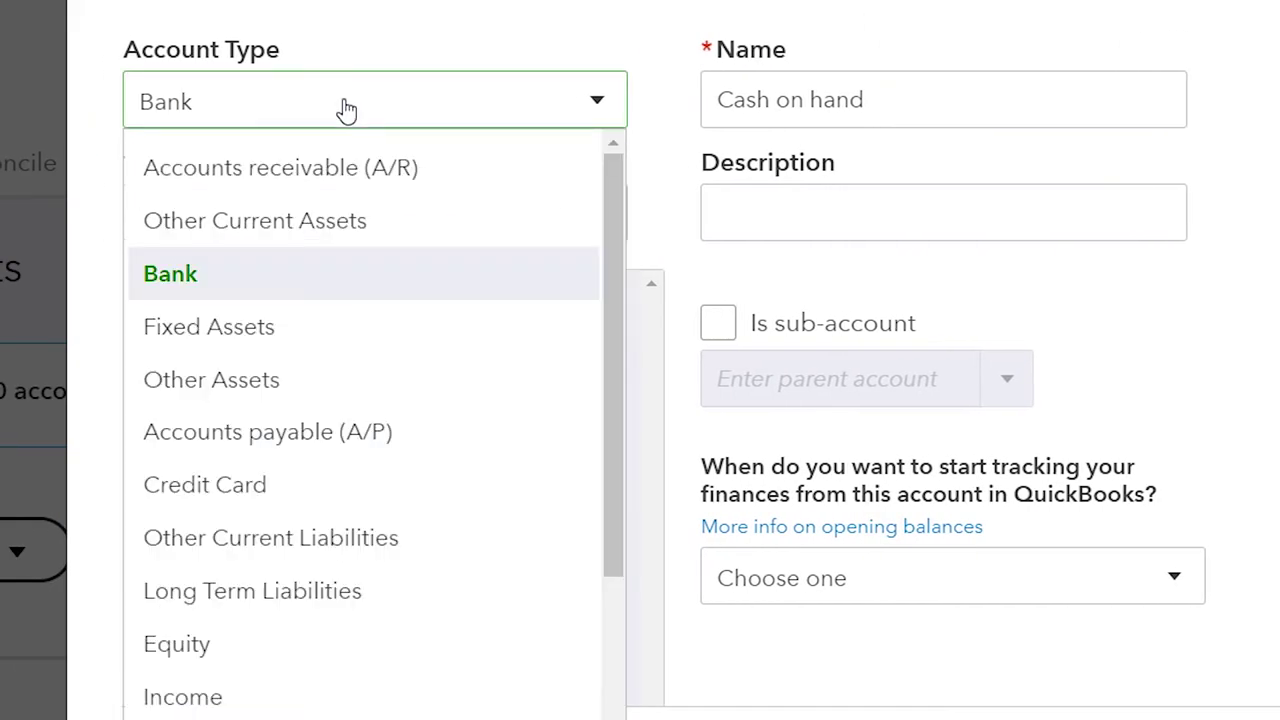
click(320, 220)
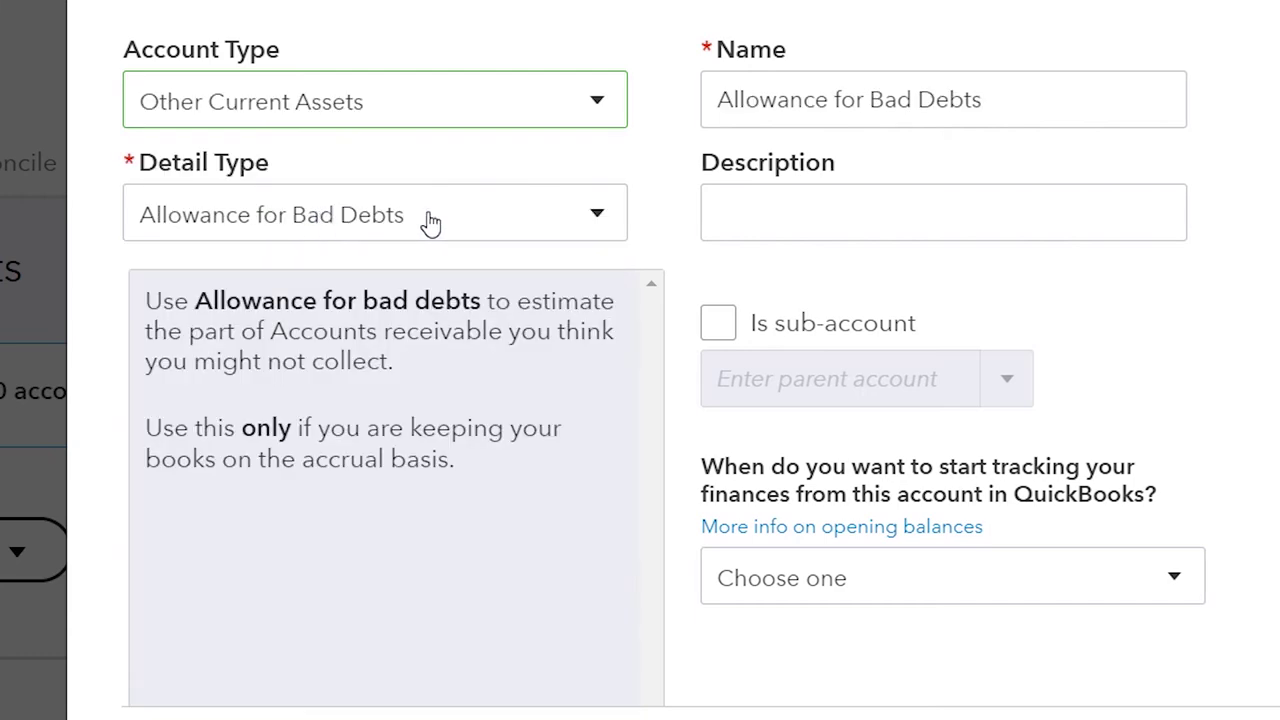
click(505, 222)
click(360, 660)
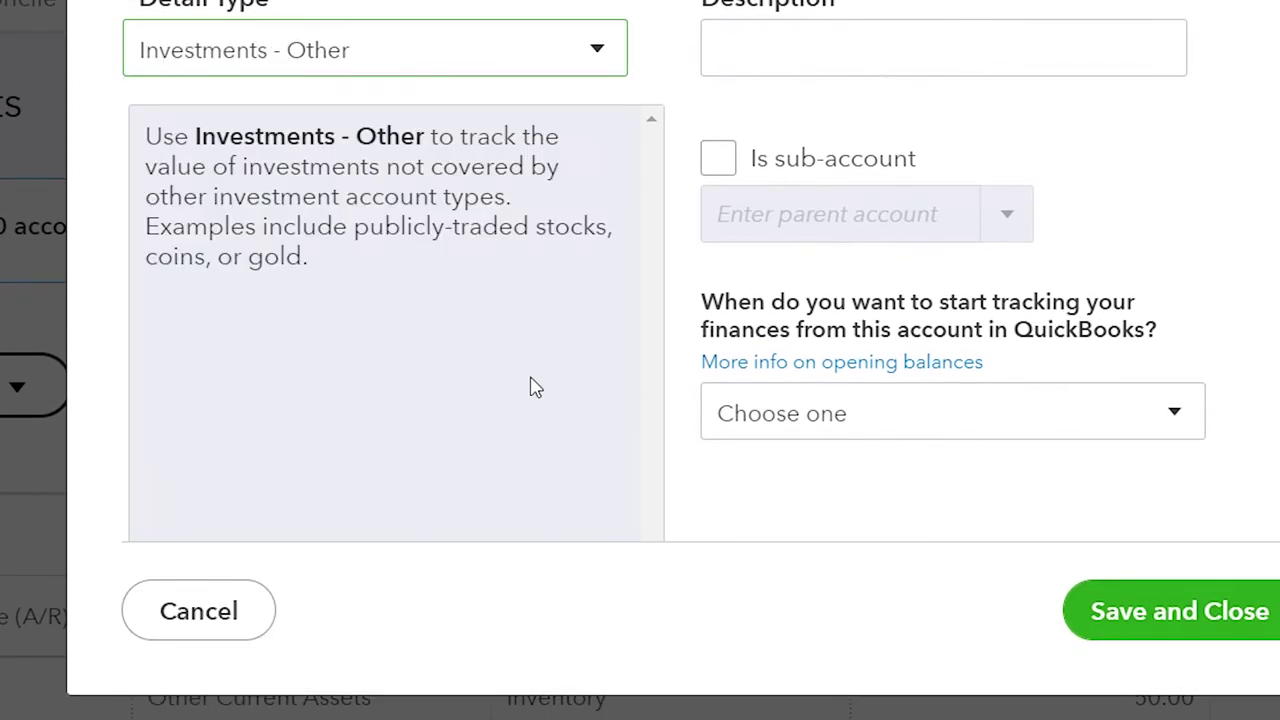
Step: Name the account Bank of America Investments
drag(895, 97, 609, 92)
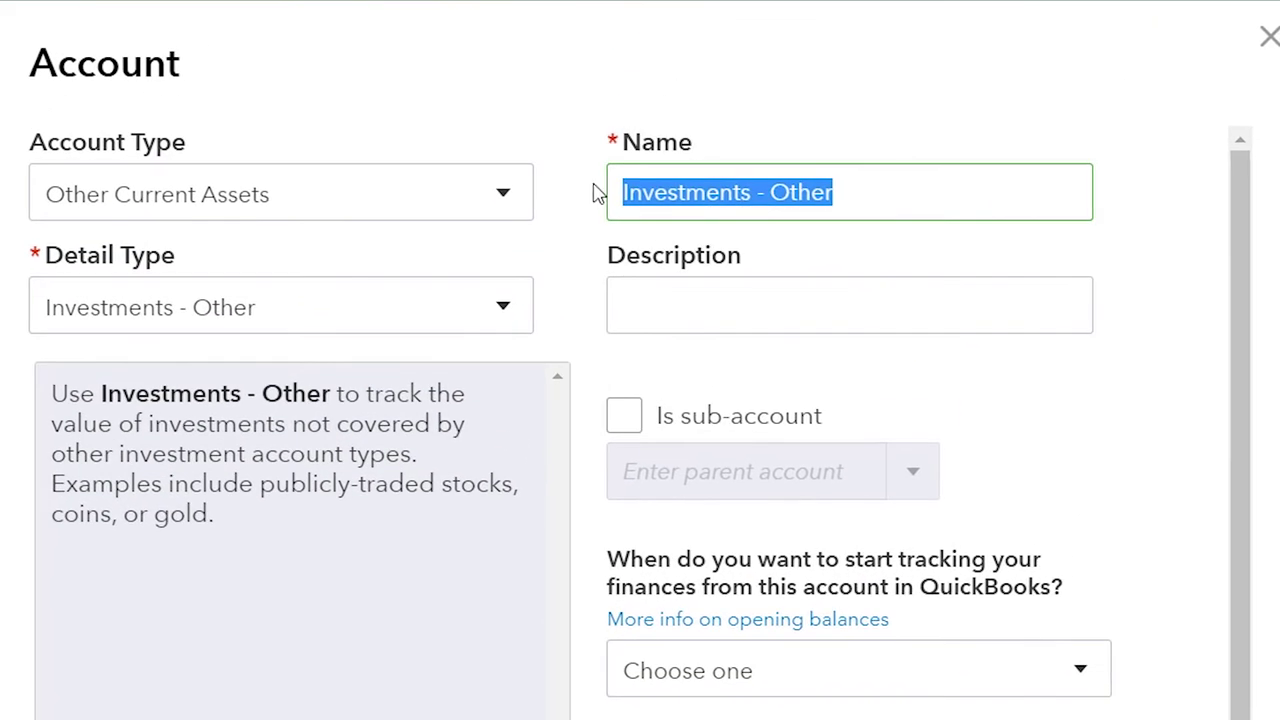
text(Bank o)
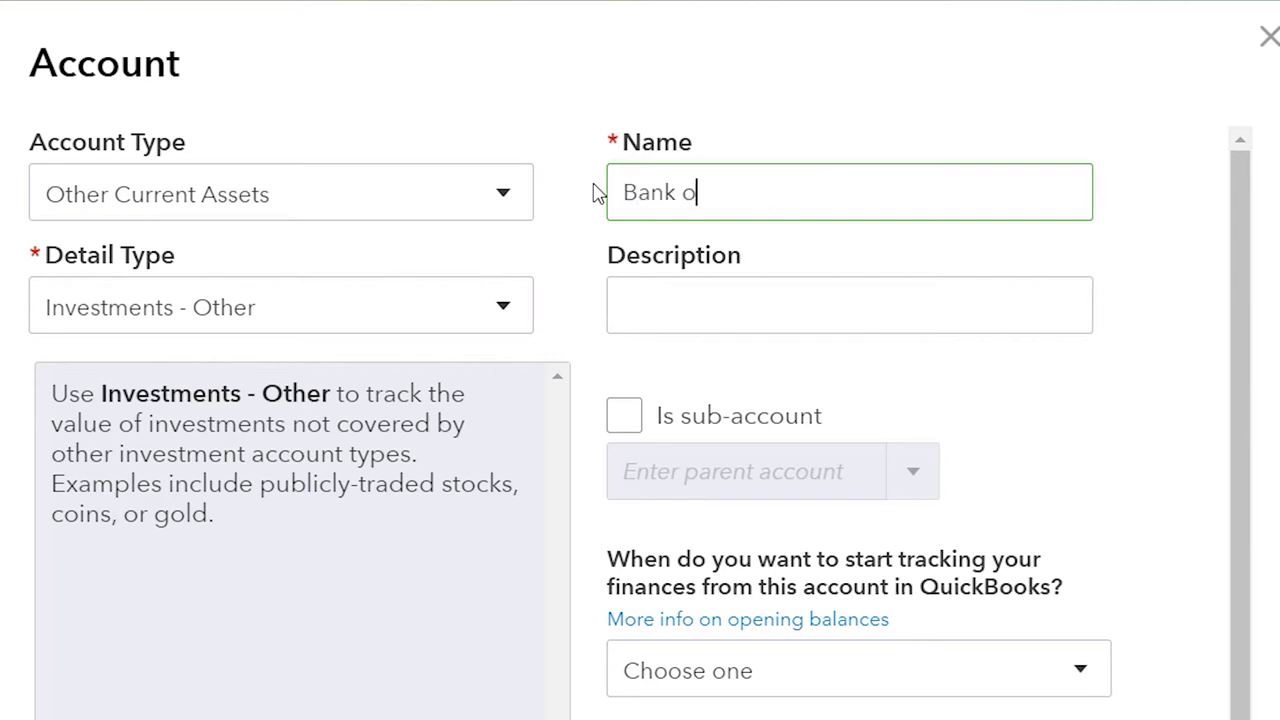
text(f America Inve)
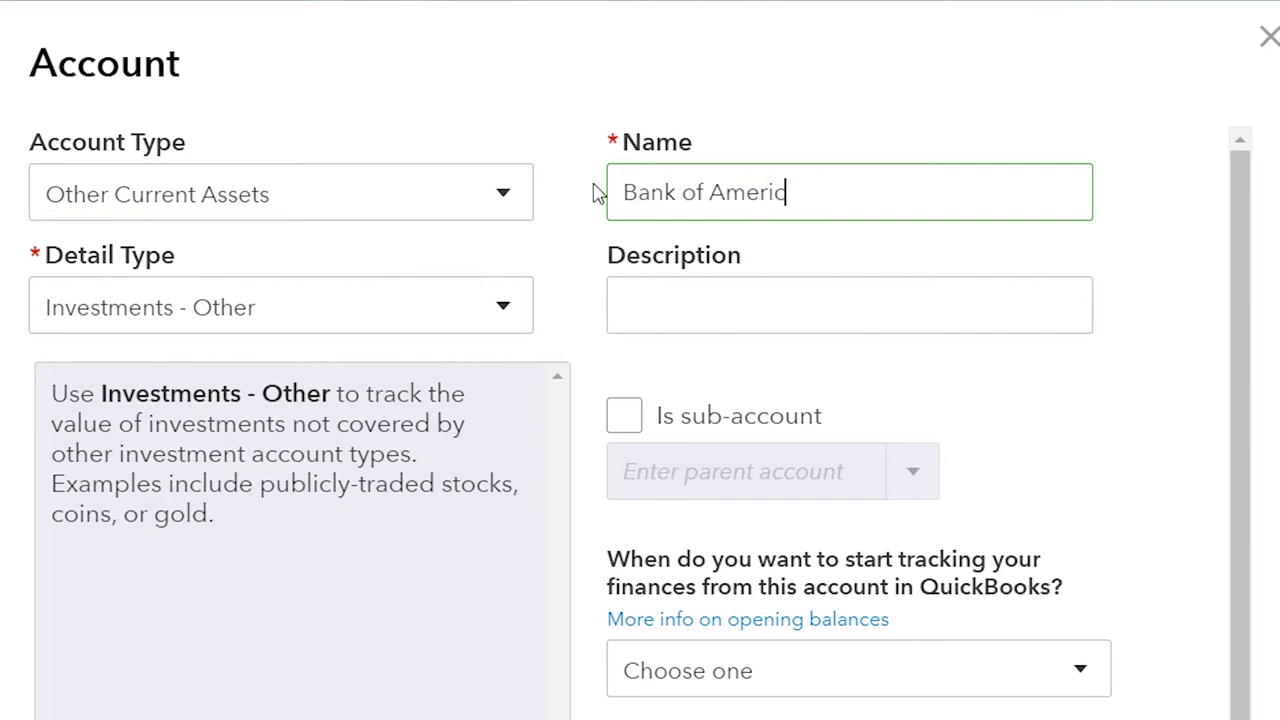
text(stments)
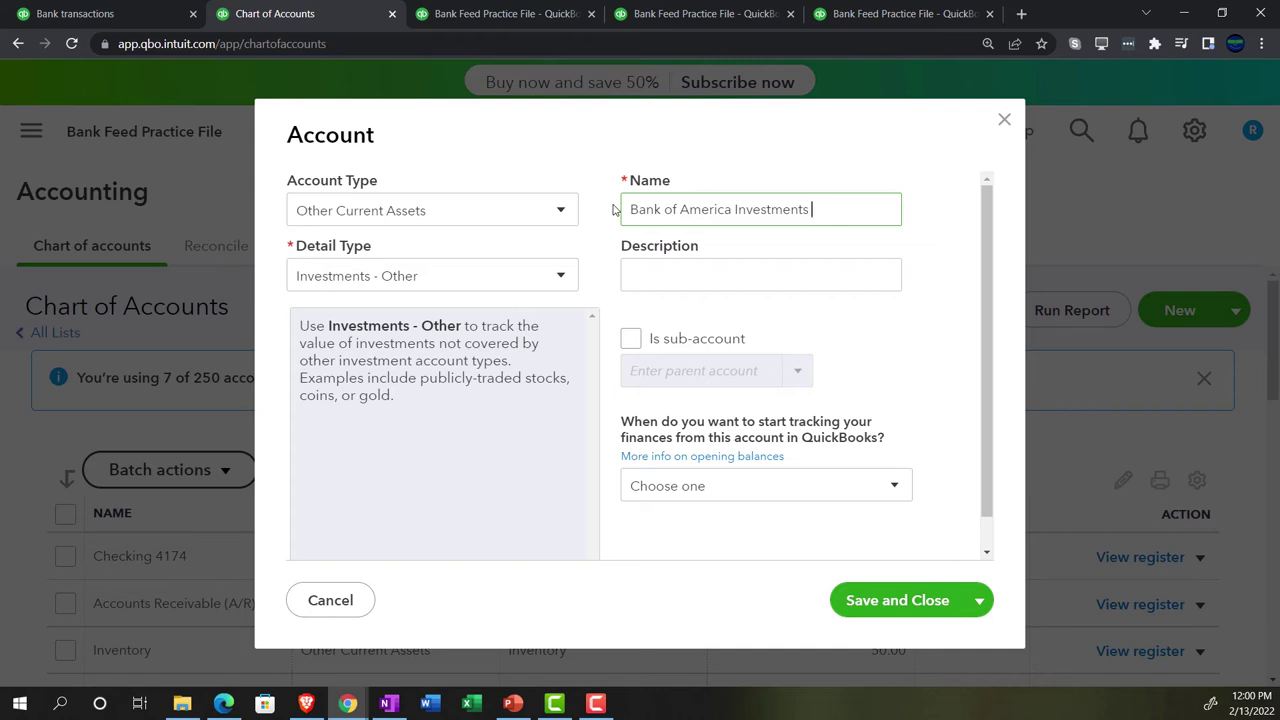
Step: Make Bank of America Investments a sub-account of Investments and save it
click(631, 340)
click(650, 367)
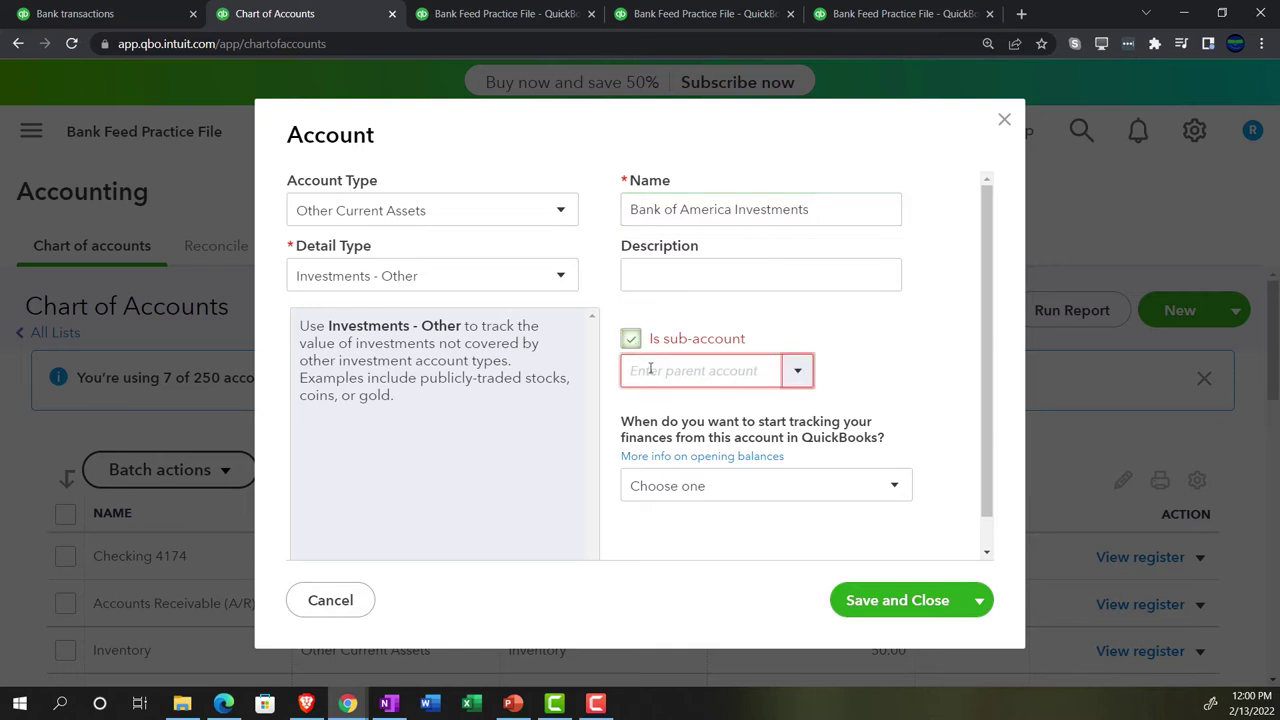
text(inv)
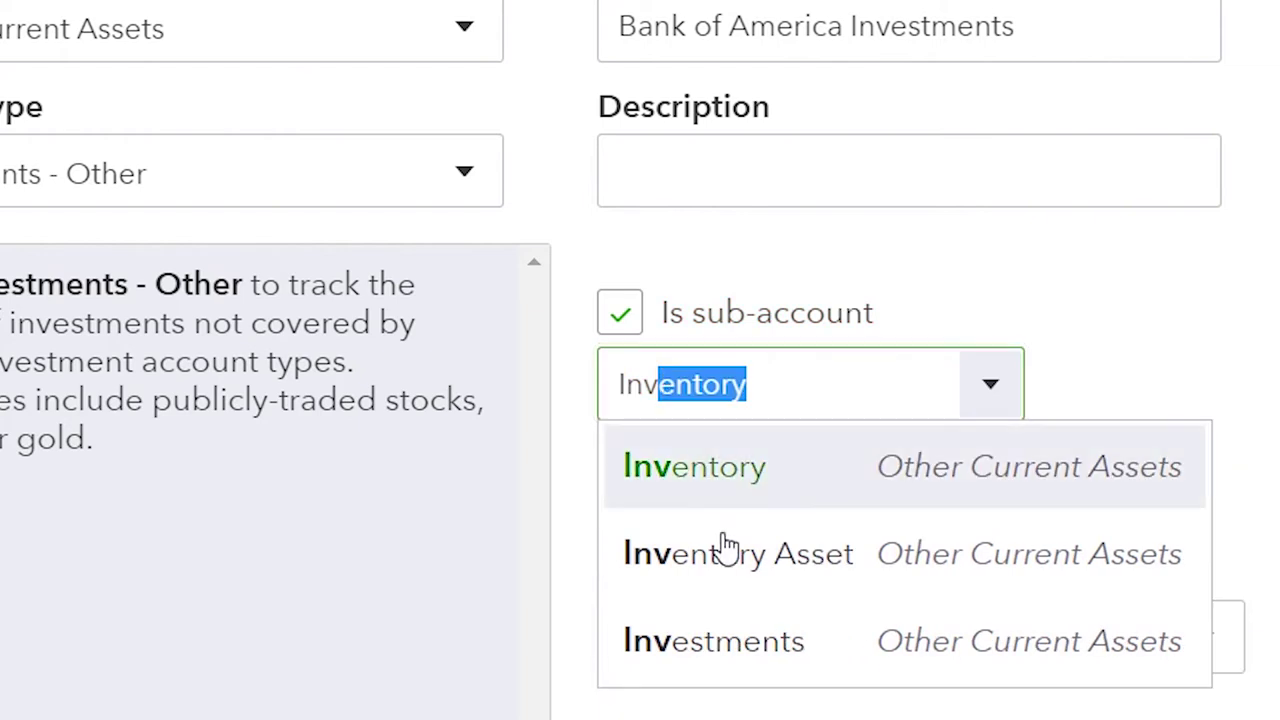
click(750, 660)
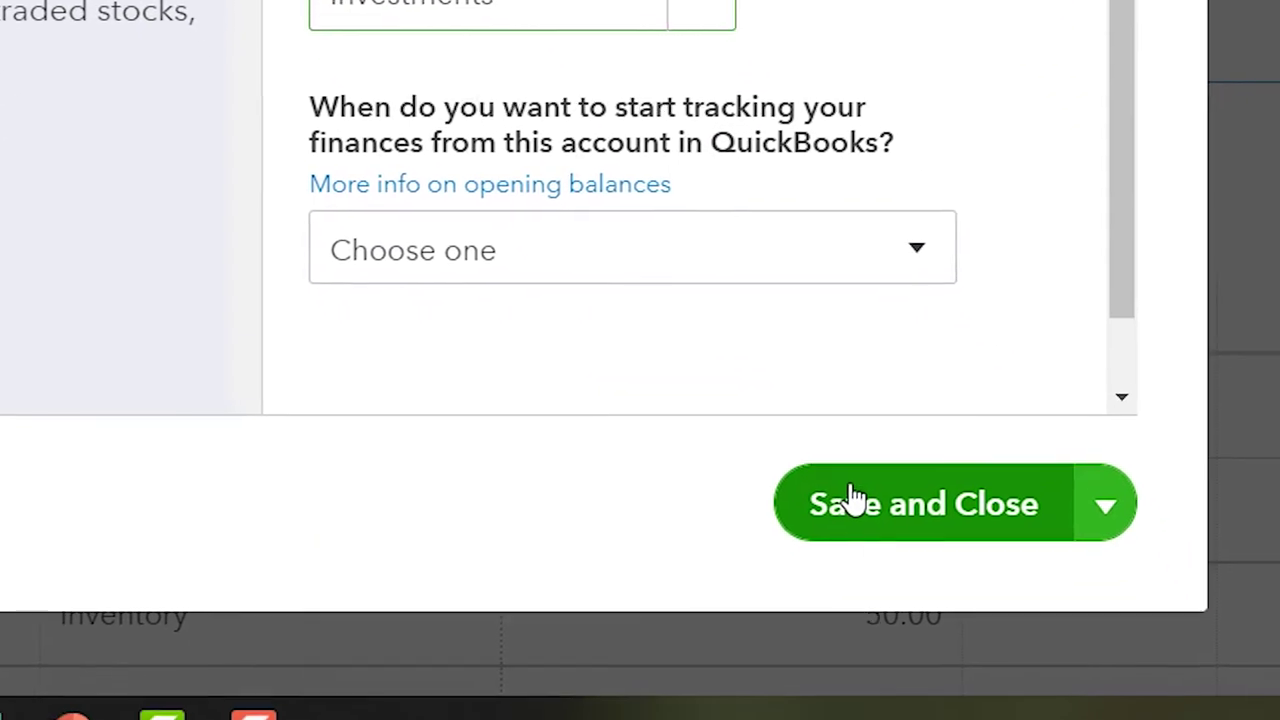
click(851, 497)
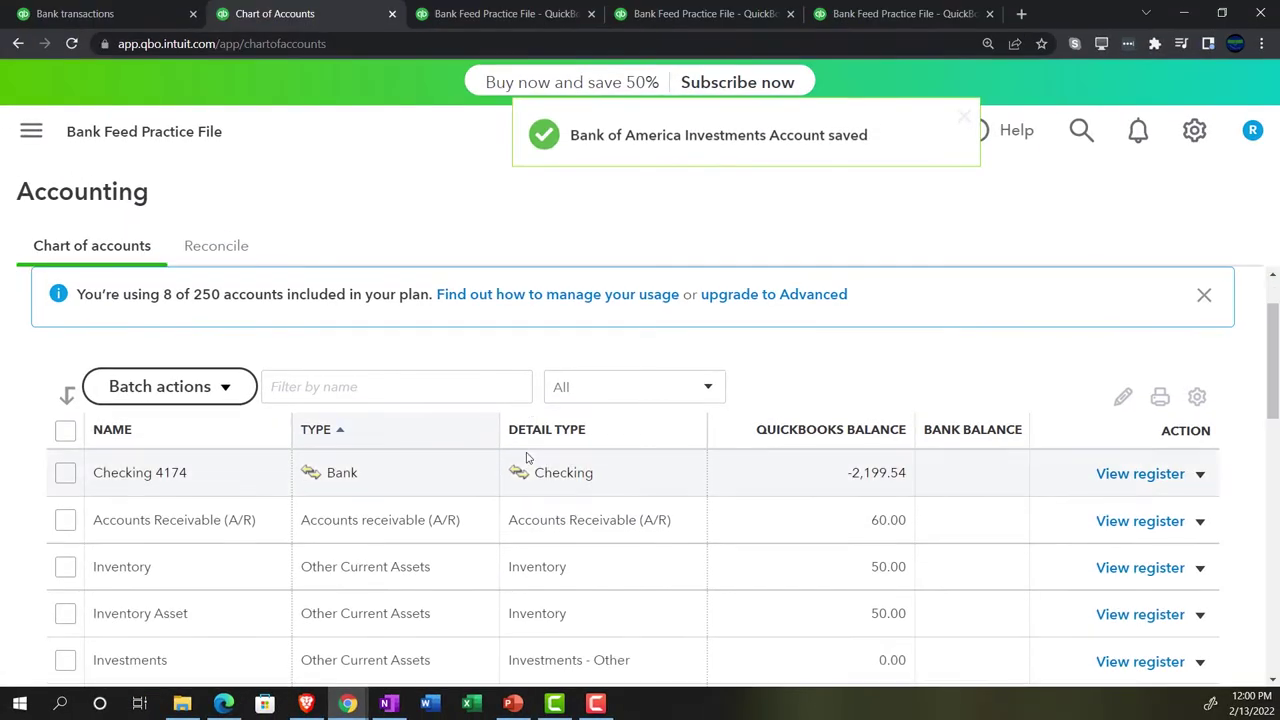
Step: Check the sub-account in the list and start another Other Current Assets account with detail type Investments - Other
scroll(527, 458, down, 4)
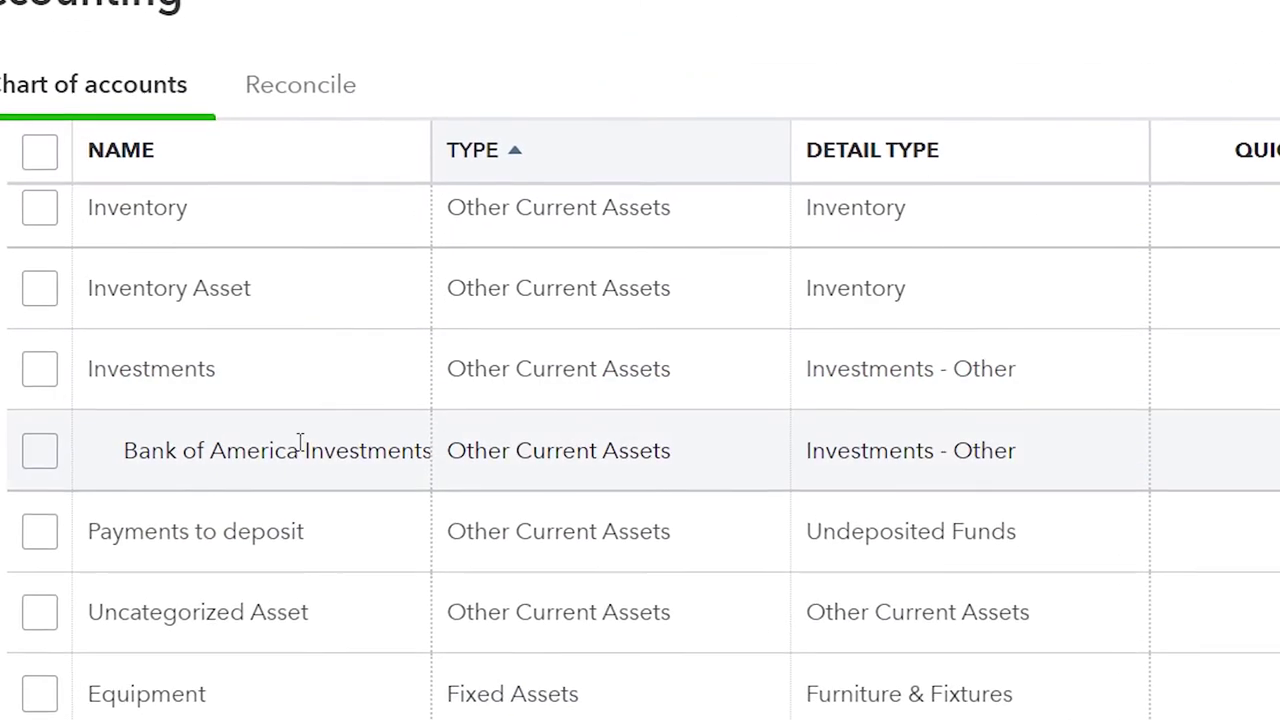
scroll(302, 447, up, 5)
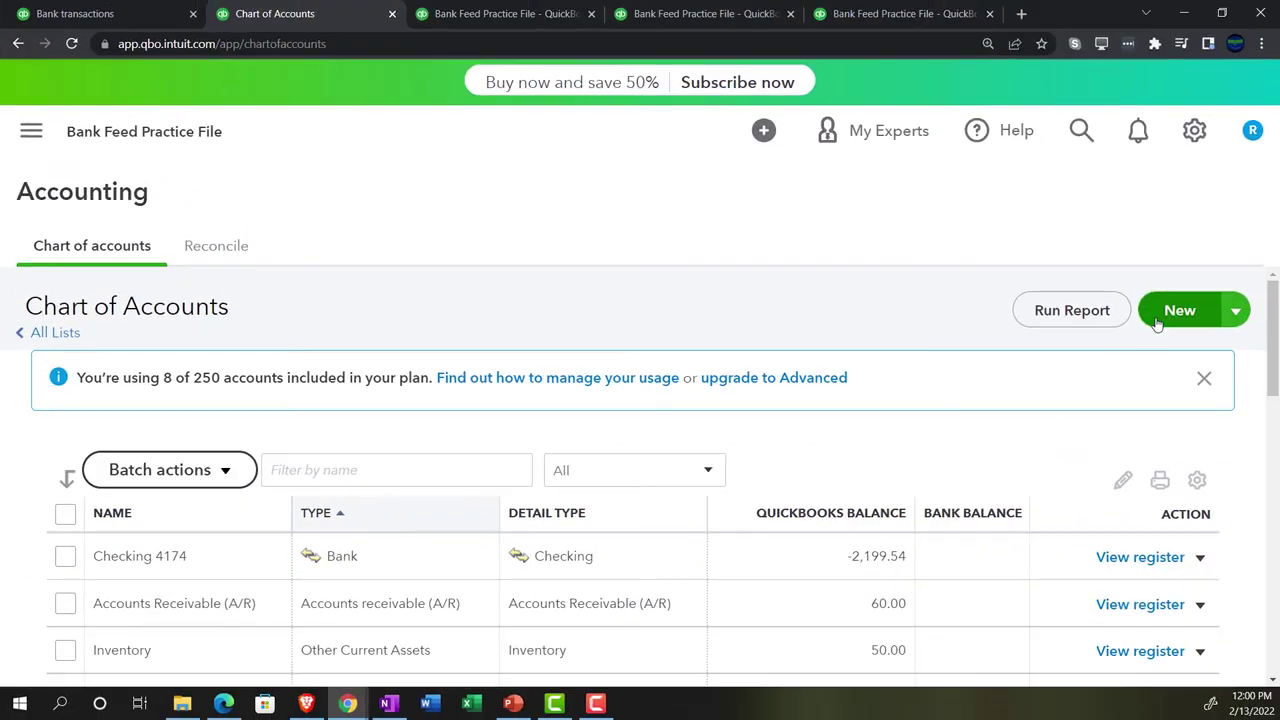
click(1157, 318)
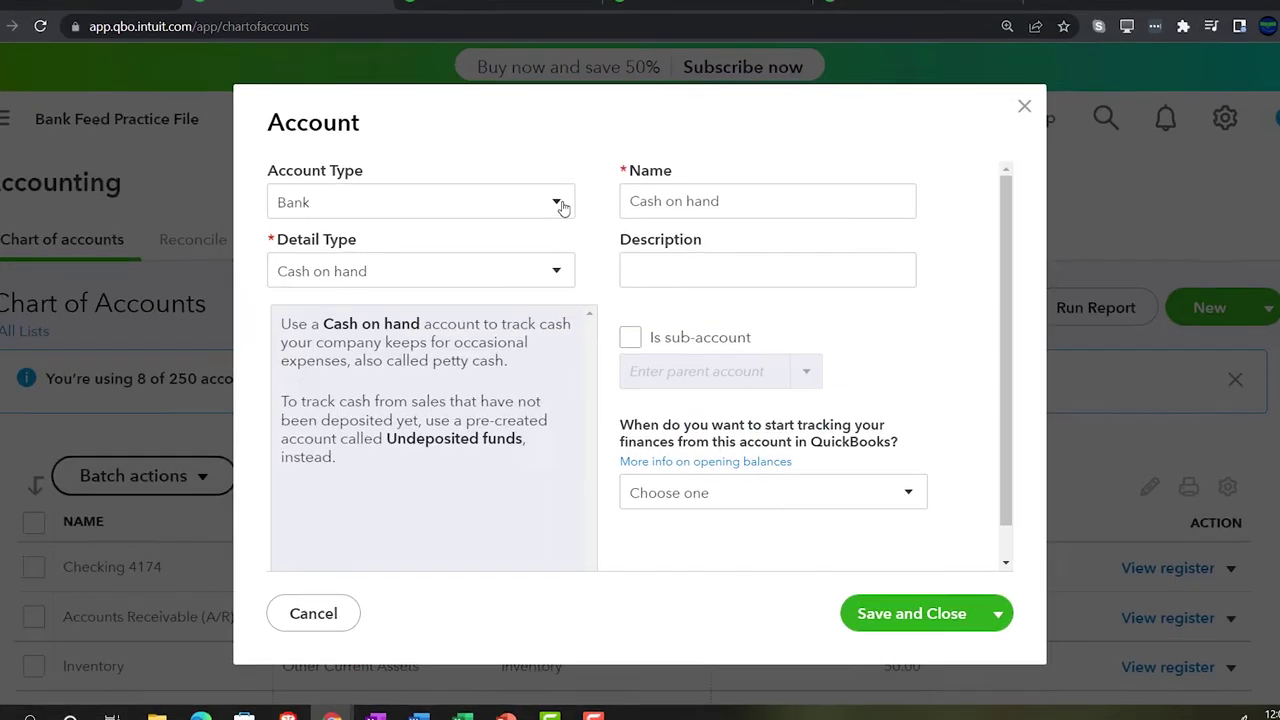
click(559, 208)
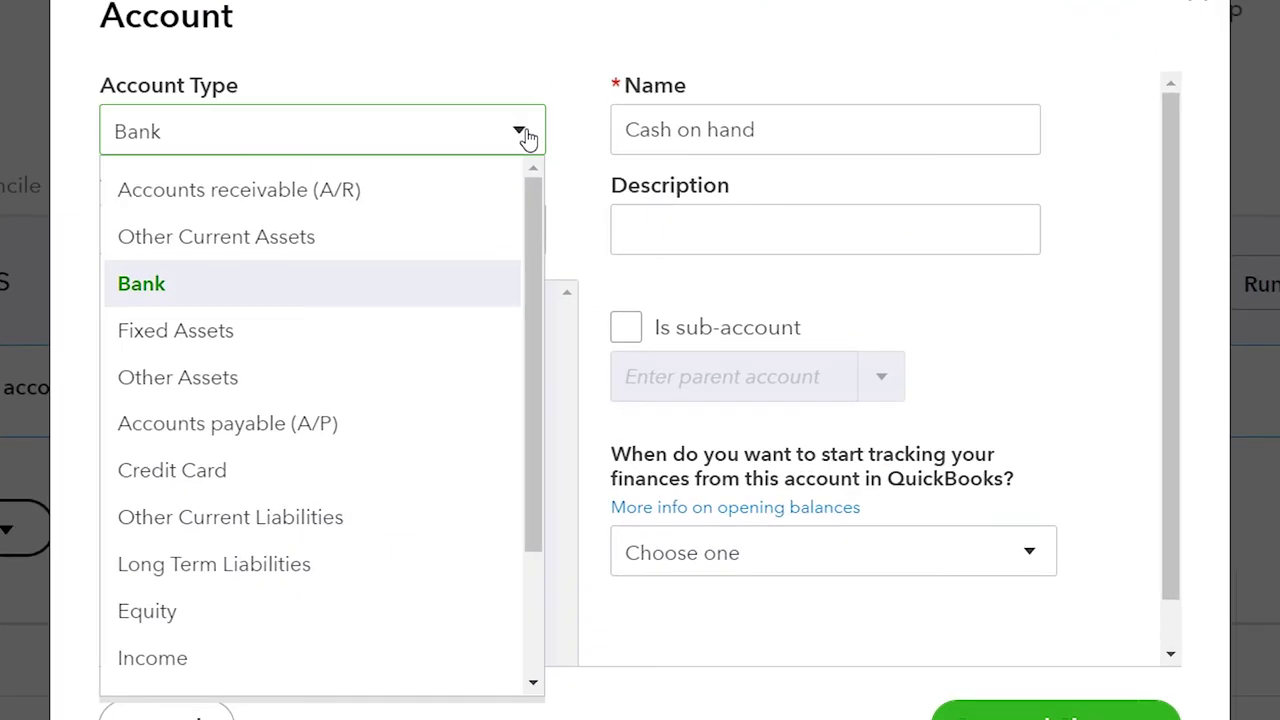
click(314, 236)
click(431, 242)
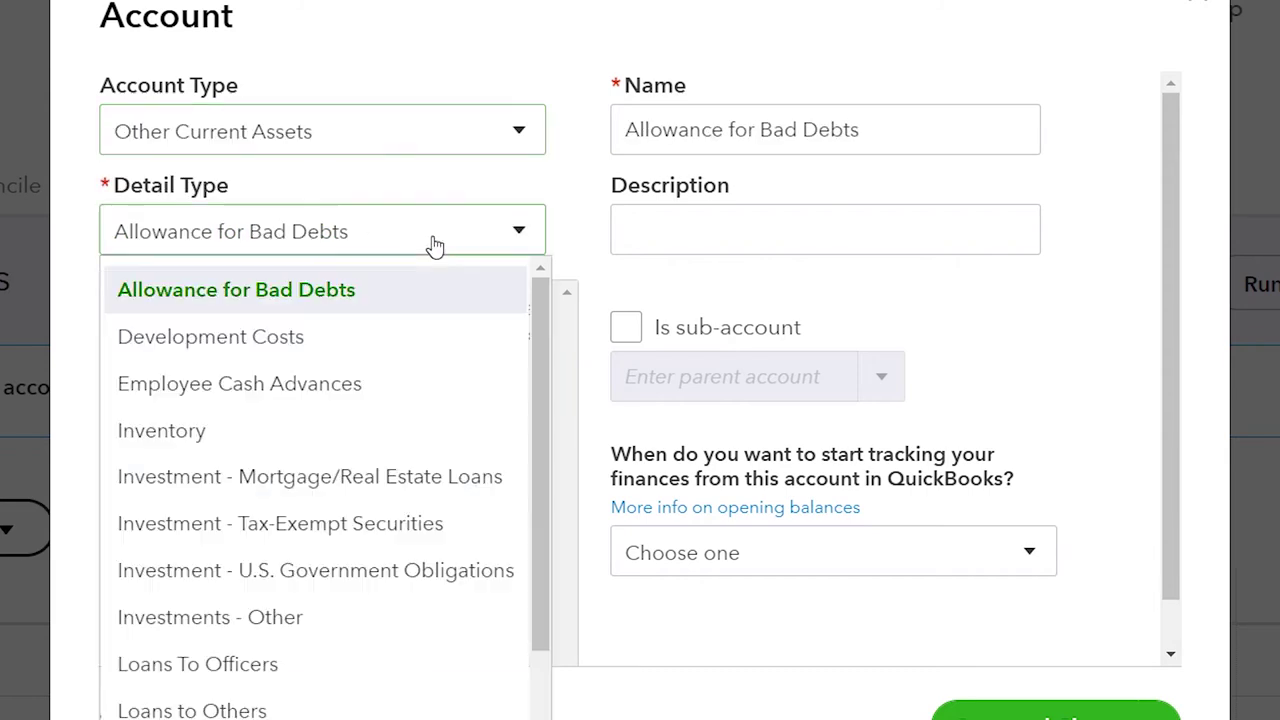
click(284, 617)
Step: Replace the default account name with Primerica, correcting the spelling
click(815, 130)
drag(815, 130, 611, 127)
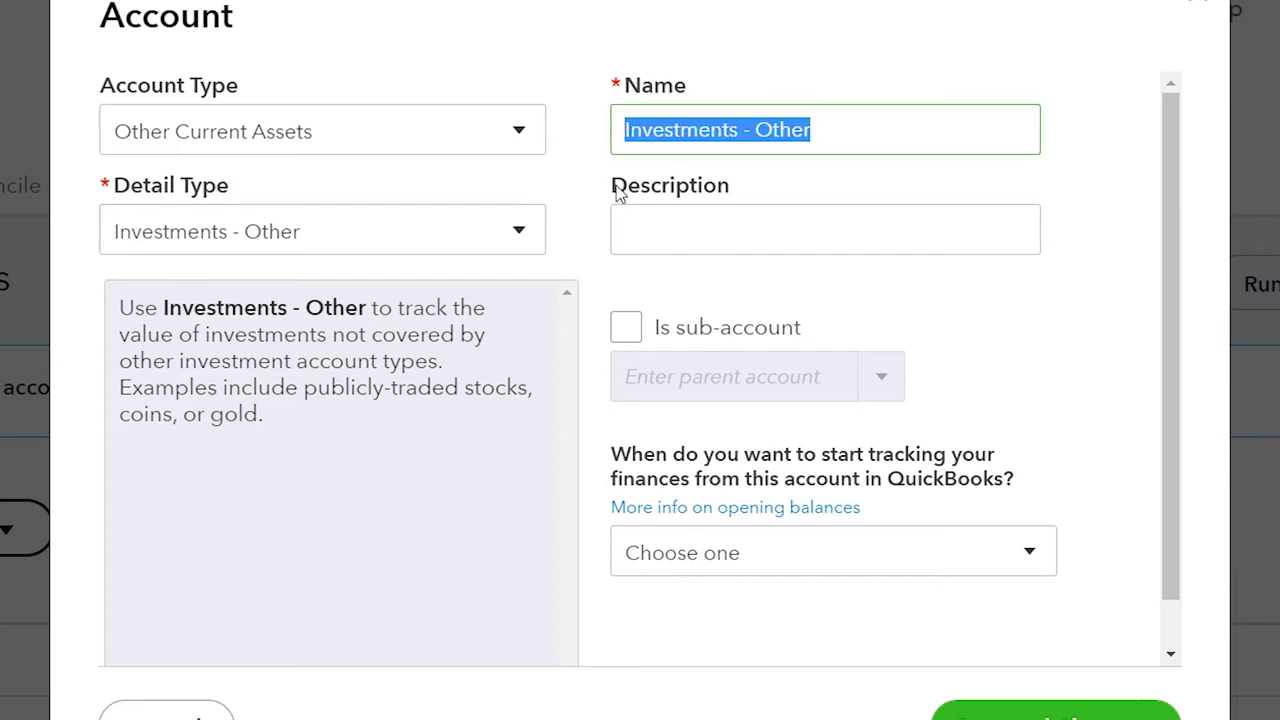
text(Primarica)
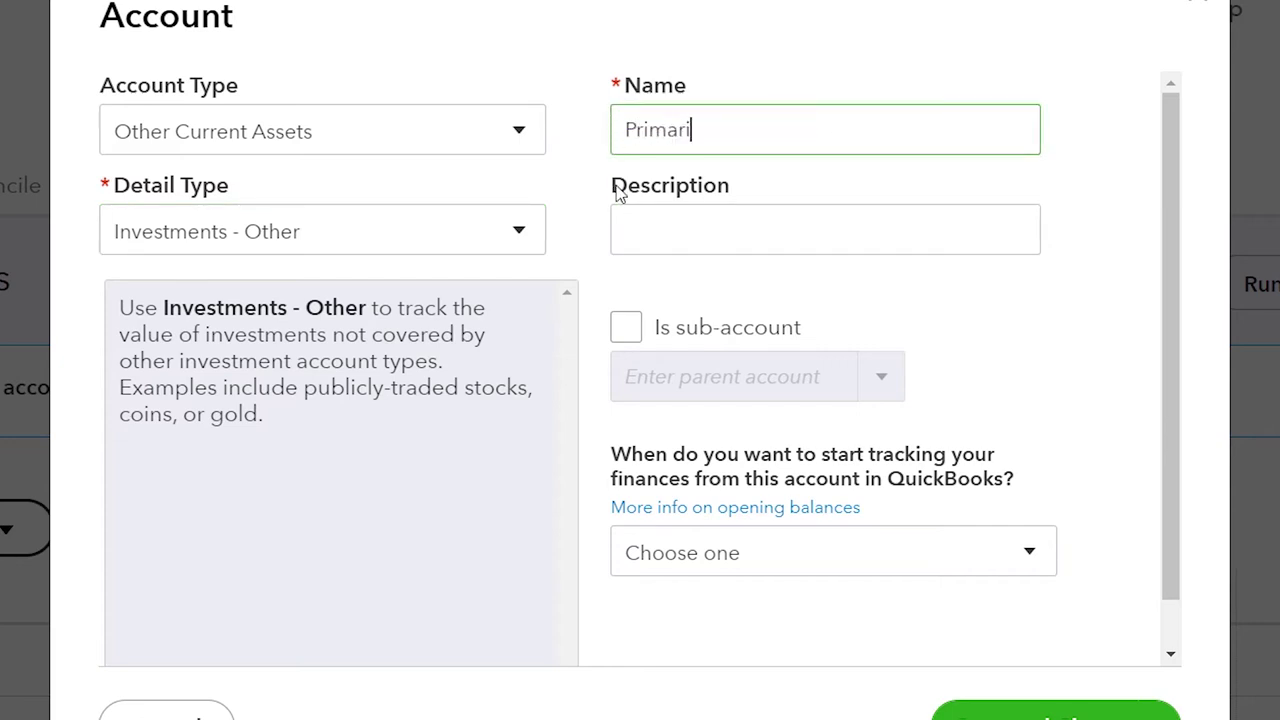
right_click(670, 130)
click(705, 142)
double_click(737, 137)
text(P)
text(mariac)
key(ctrl+a)
text(Primerica)
Step: Make Primerica a sub-account of Investments, then save and close the account
click(627, 329)
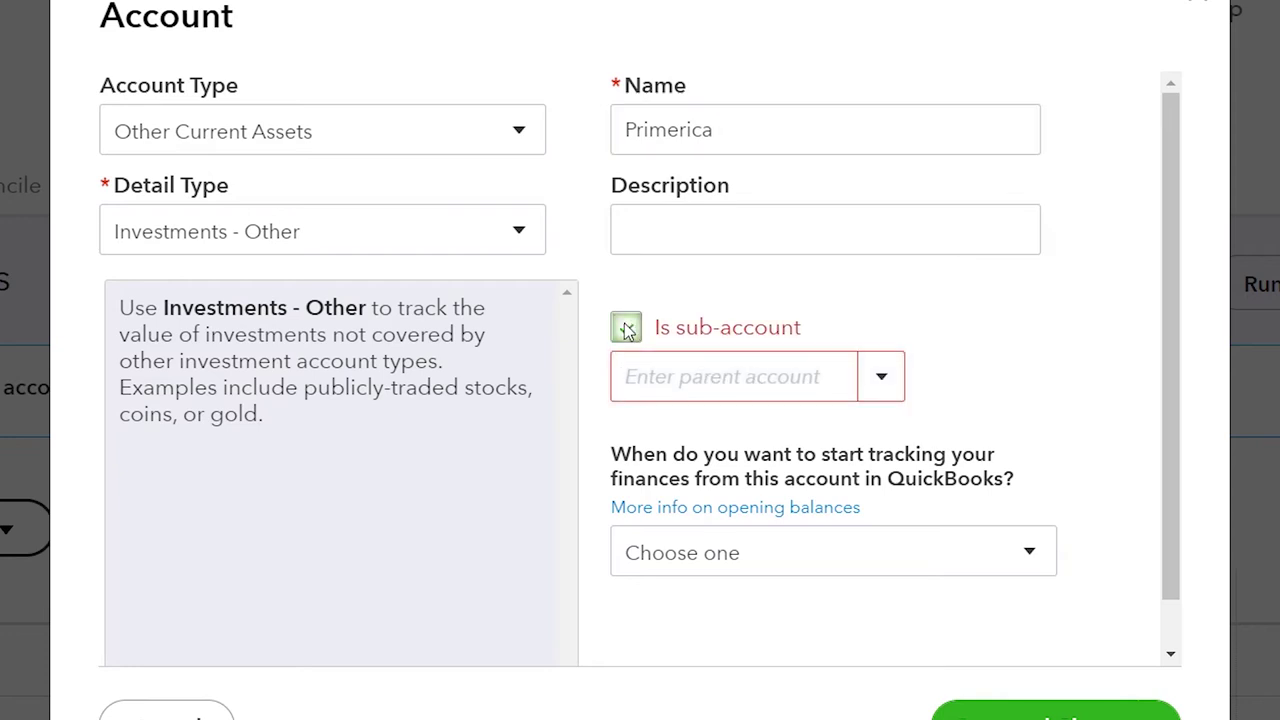
click(709, 372)
text(inve)
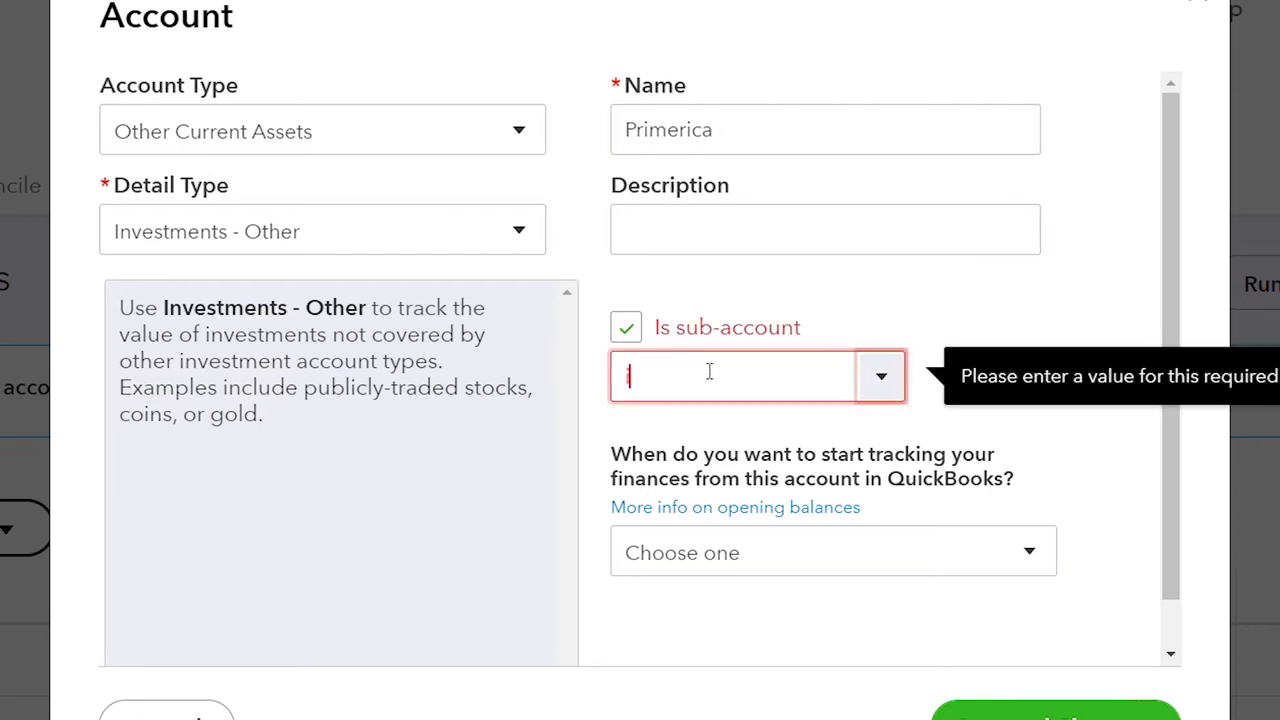
key(Down)
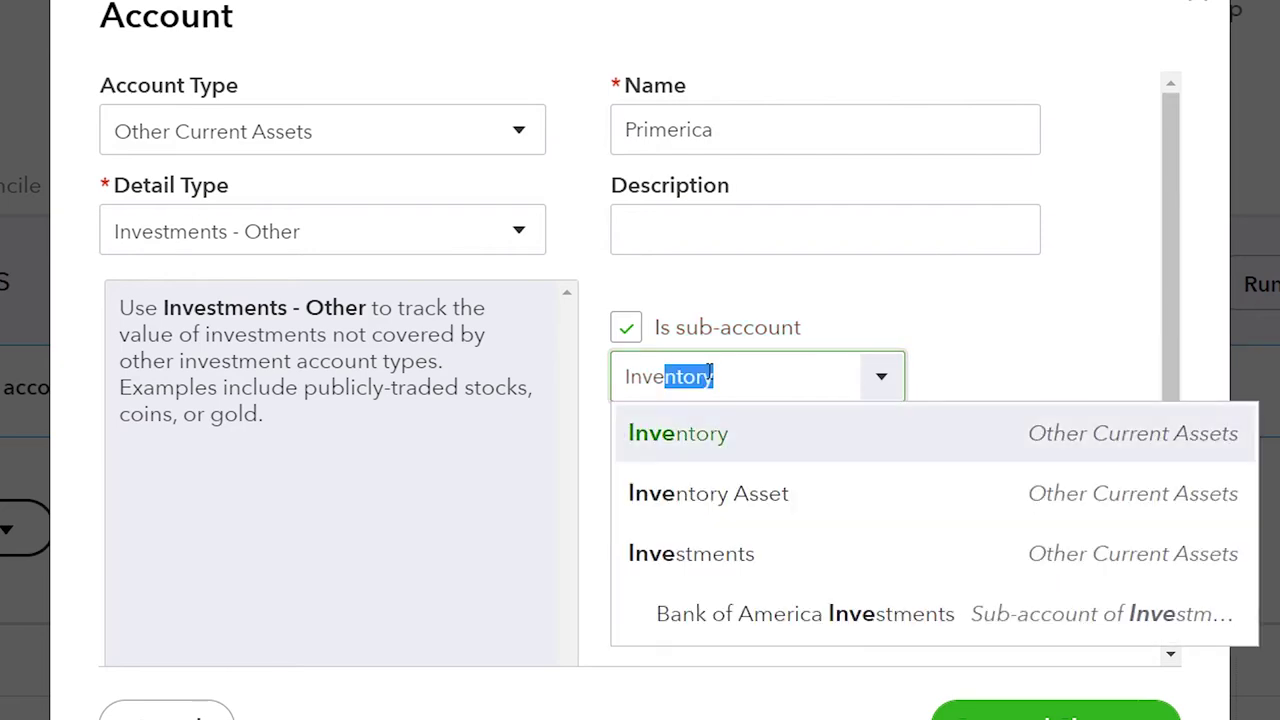
key(Down)
key(Down)
key(Return)
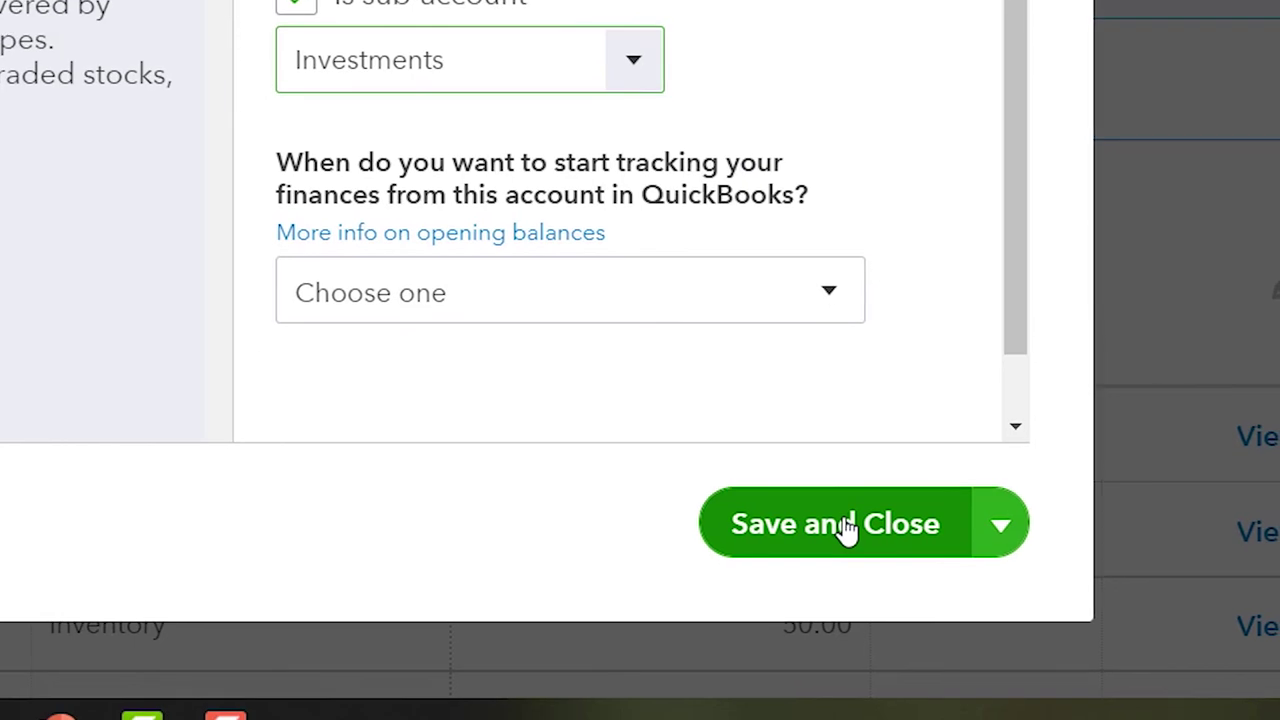
click(845, 530)
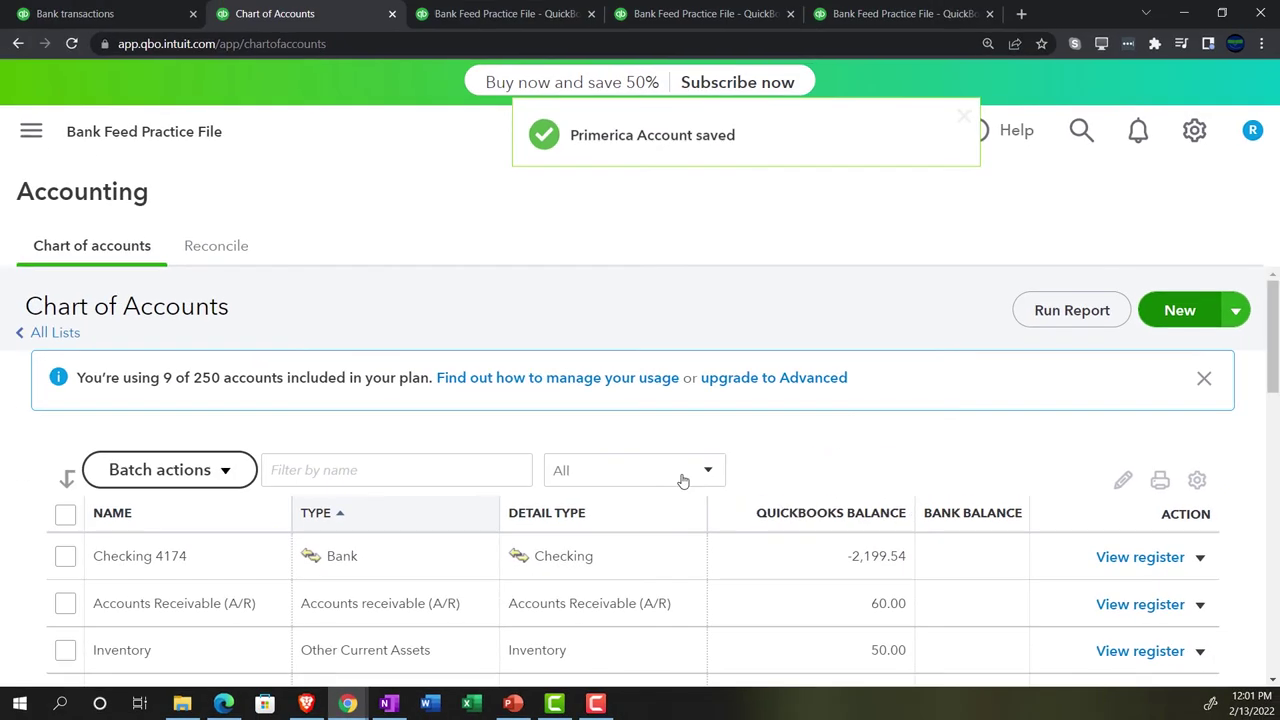
Step: Open the register of the Primerica sub-account from the chart of accounts and dismiss the register basics tip
scroll(683, 481, down, 3)
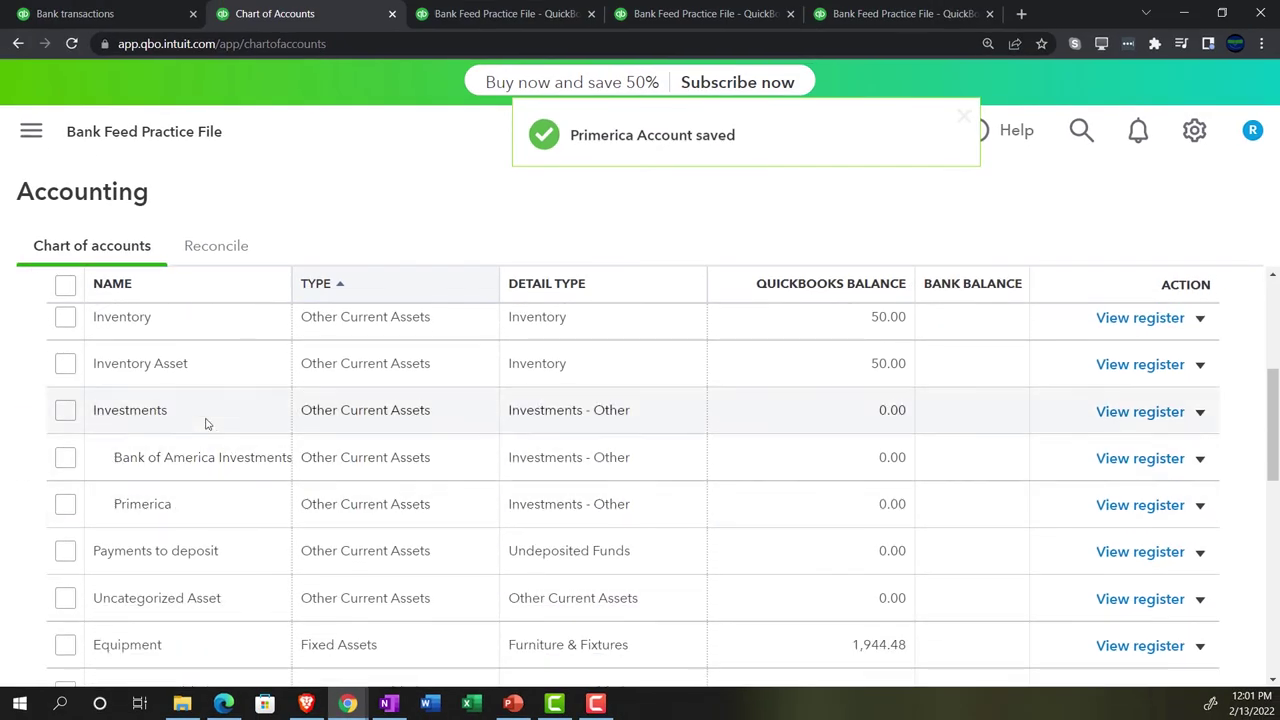
scroll(202, 422, down, 1)
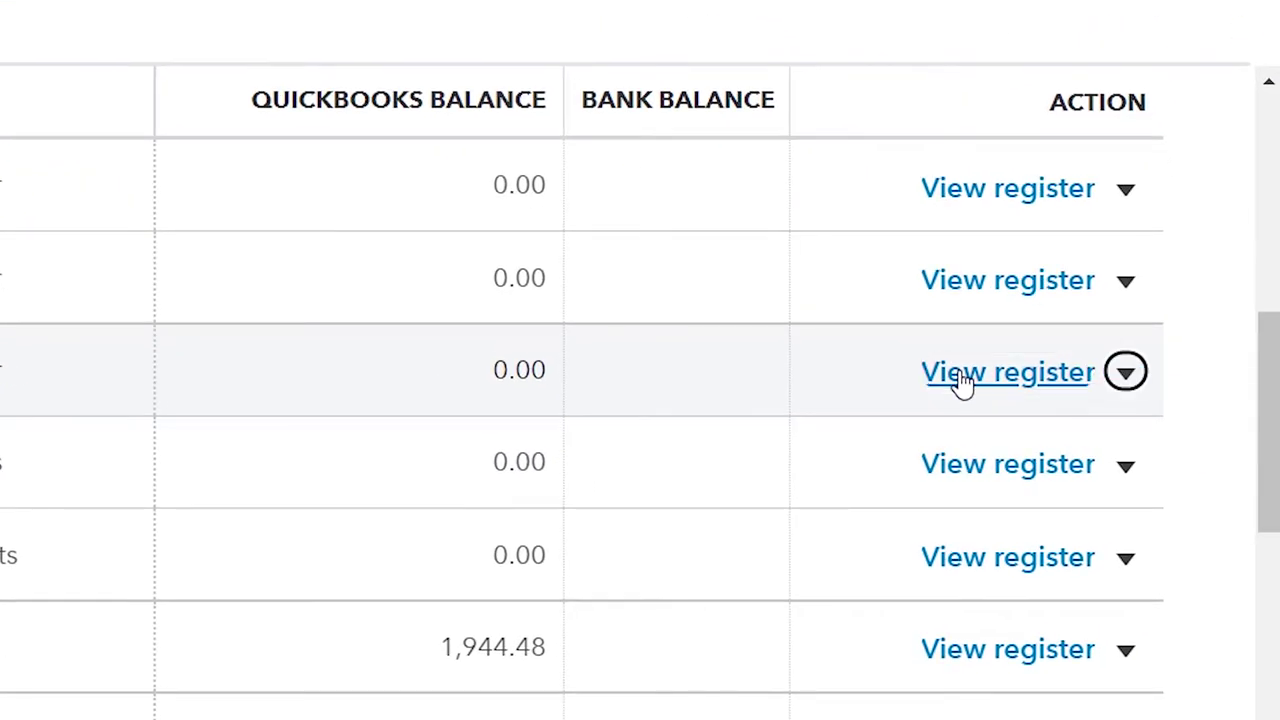
click(960, 378)
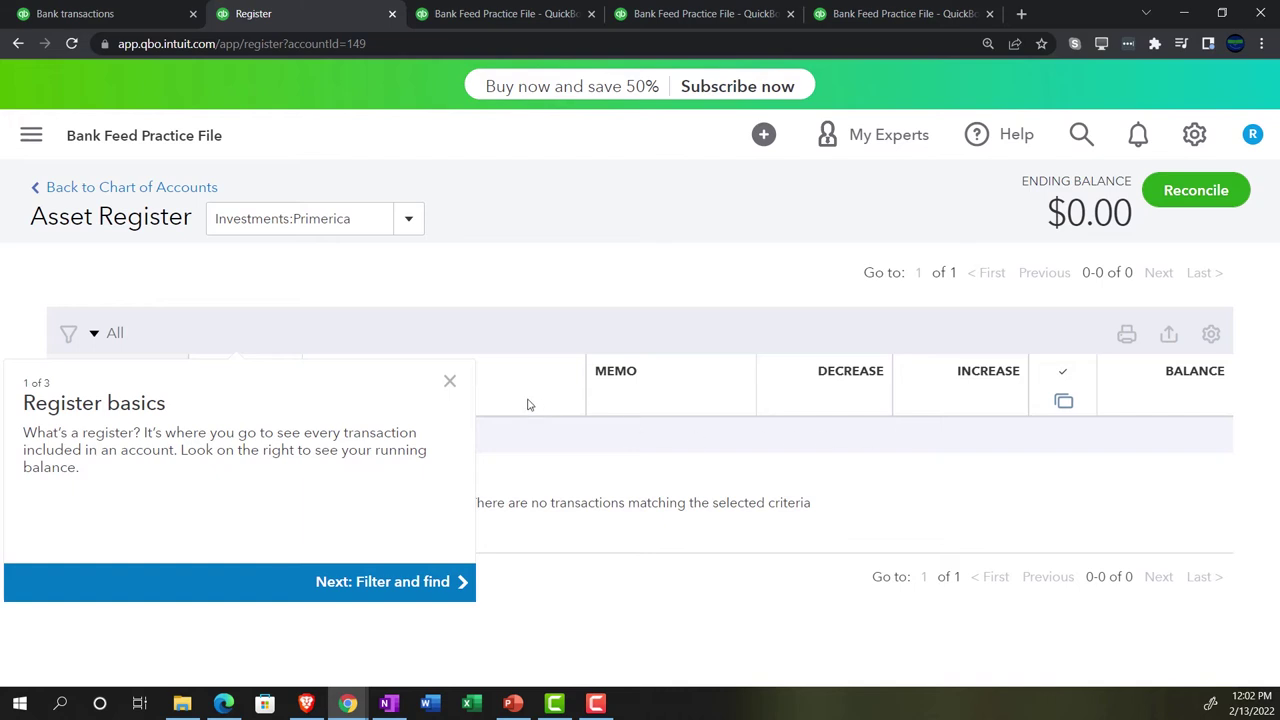
click(449, 382)
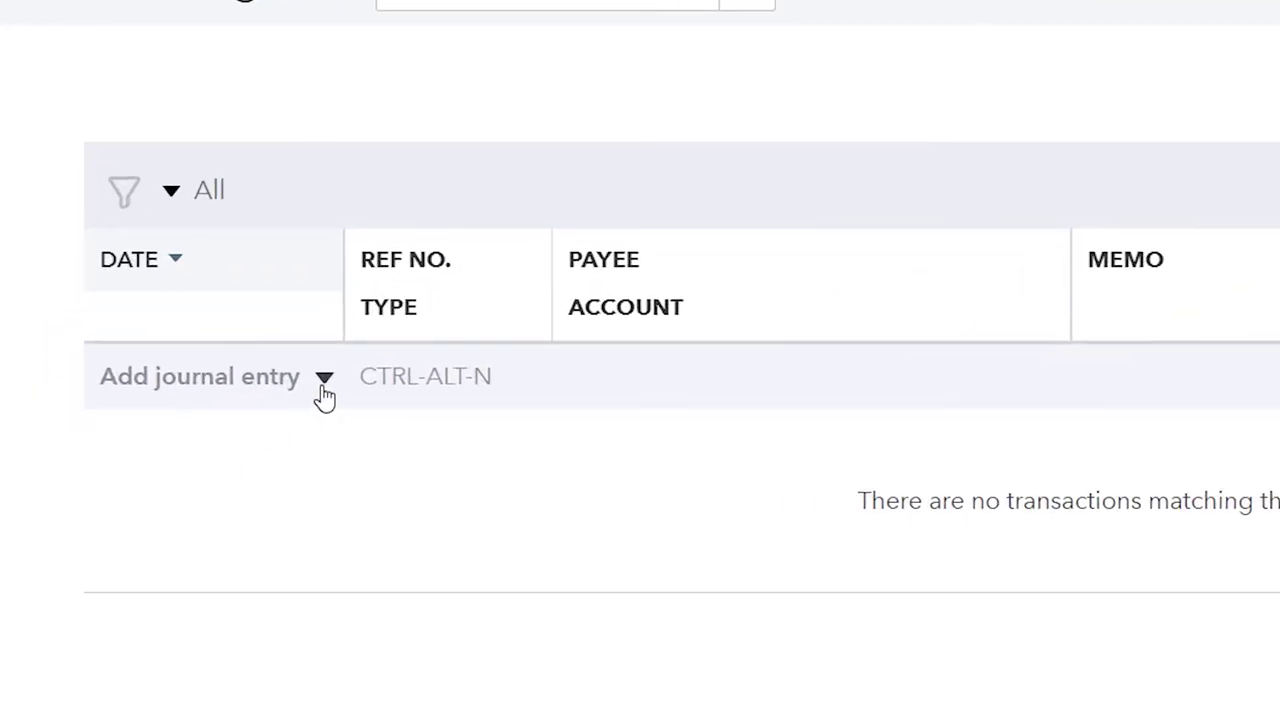
Step: Start a journal entry in the Primerica register and date it 01/01/2021
click(177, 436)
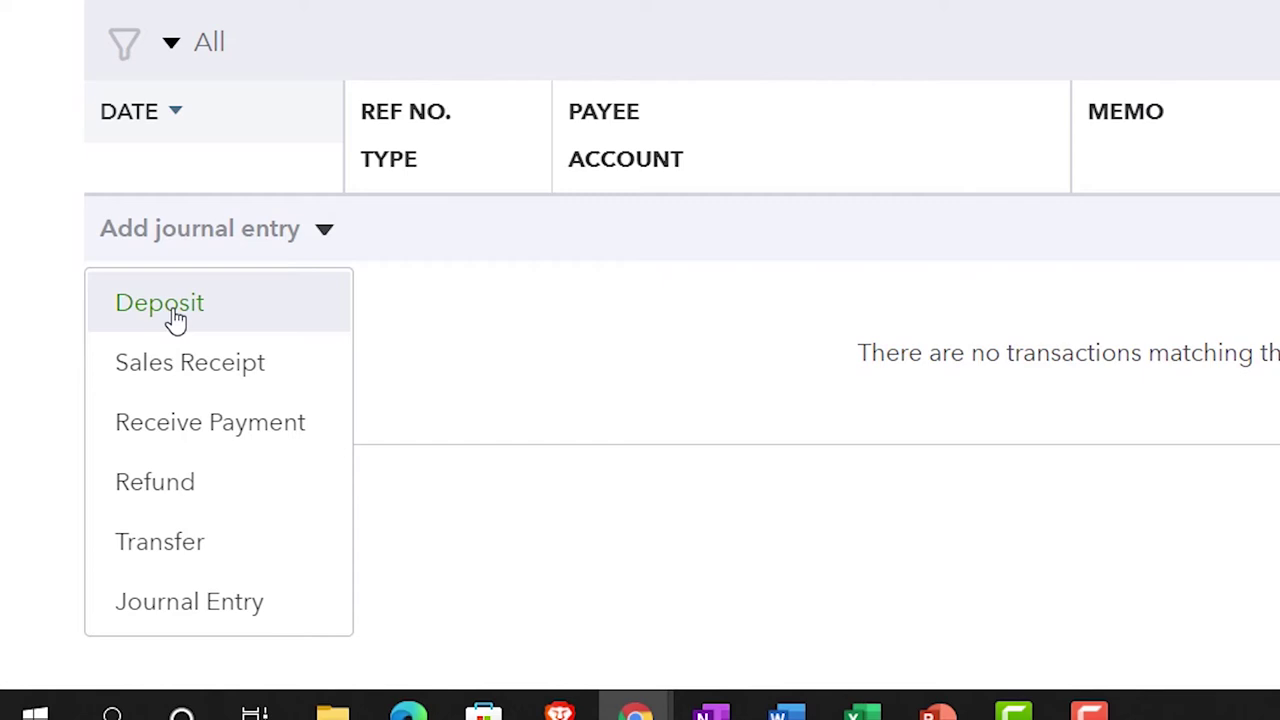
click(178, 612)
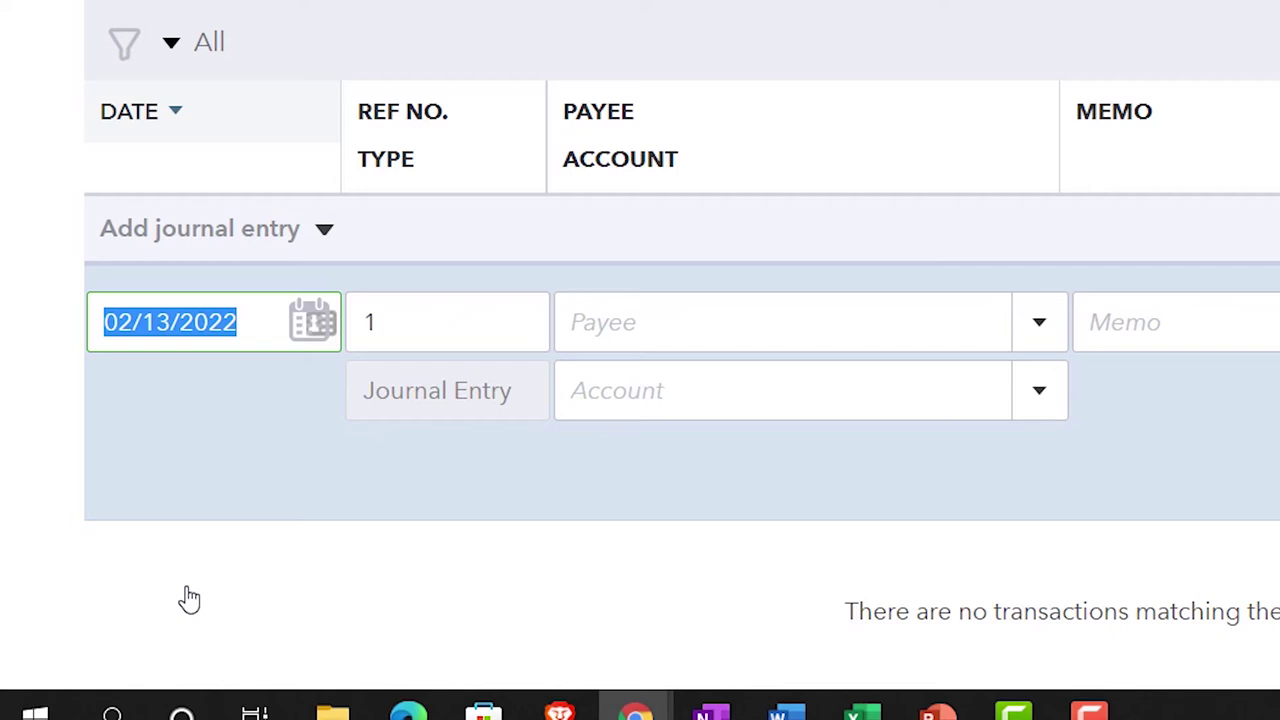
text(01021)
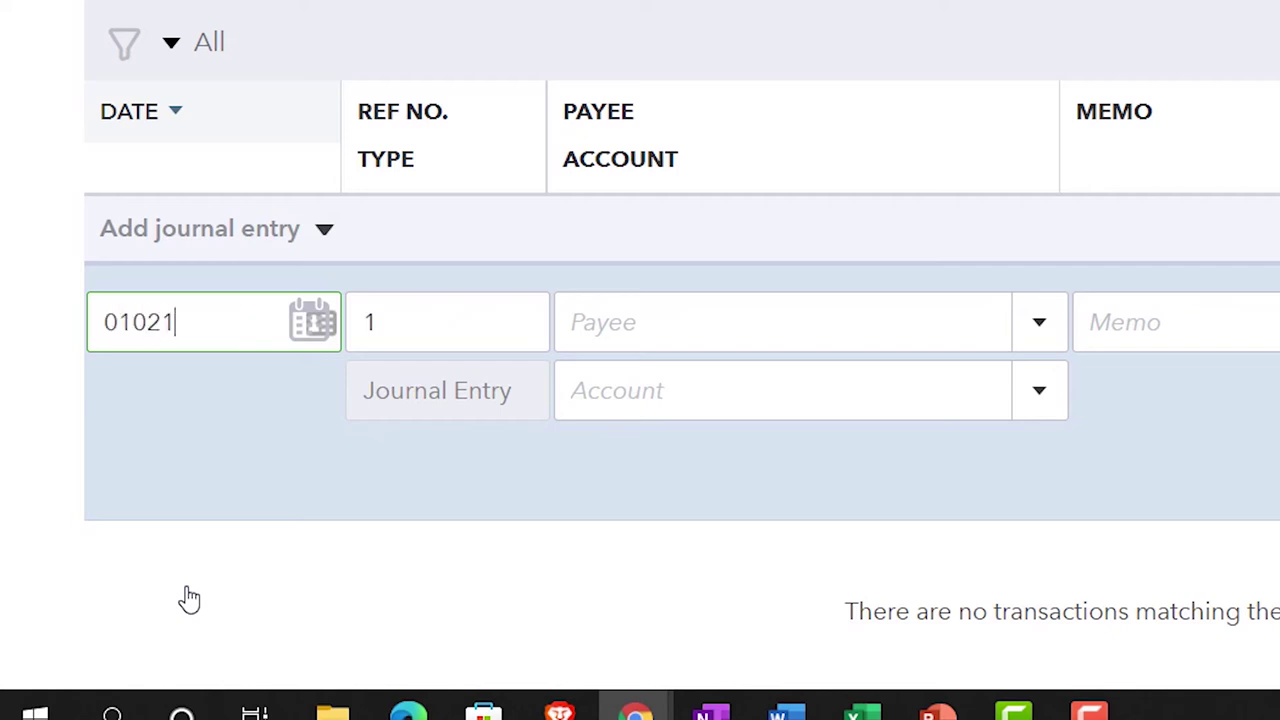
key(Tab)
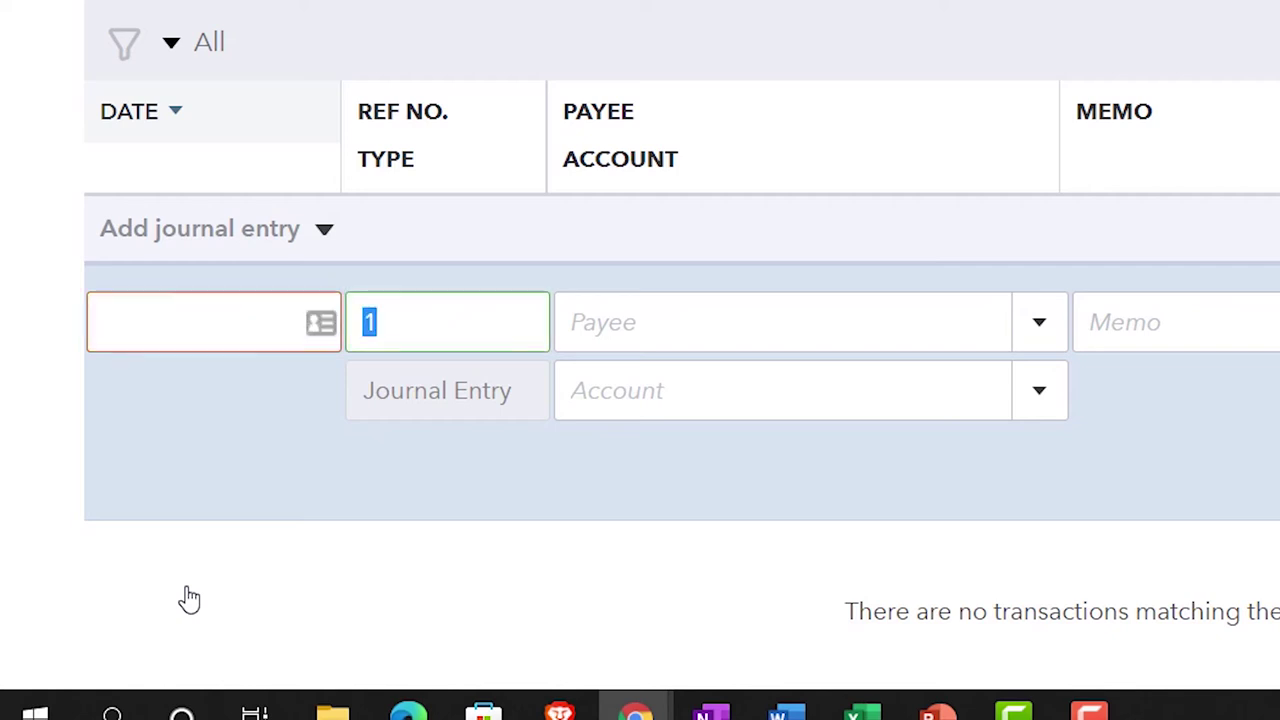
click(189, 334)
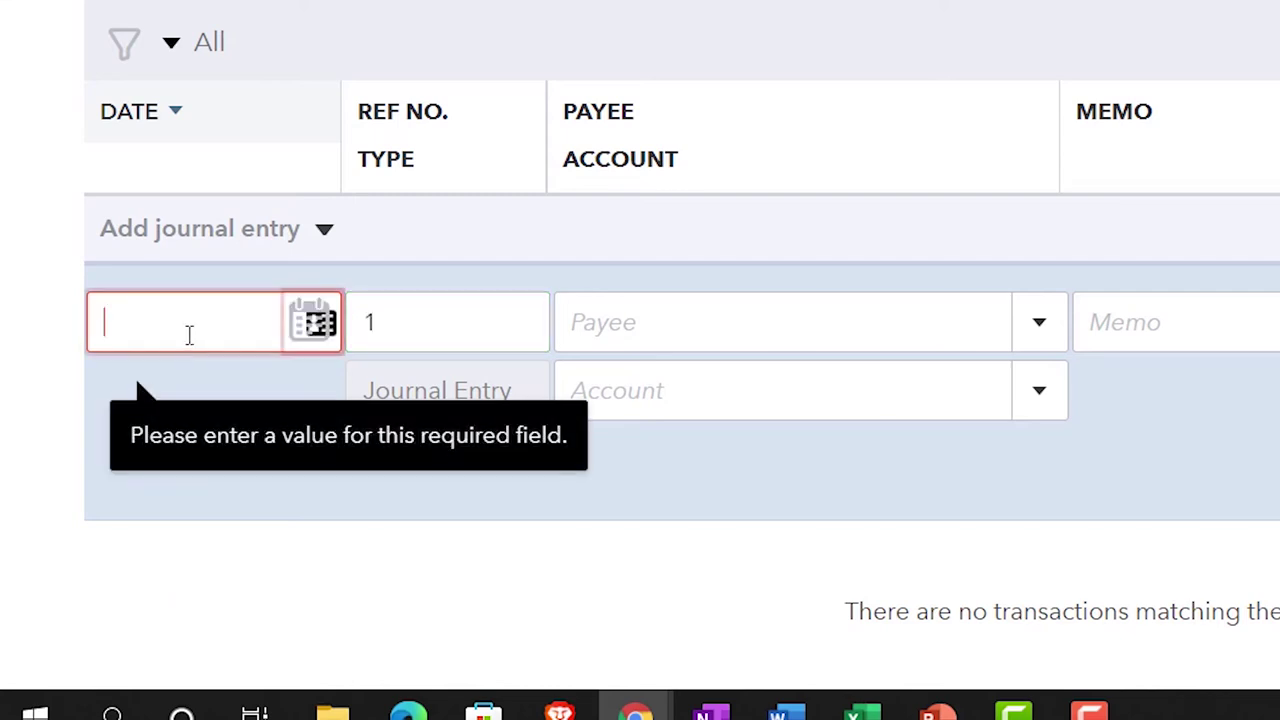
text(010121)
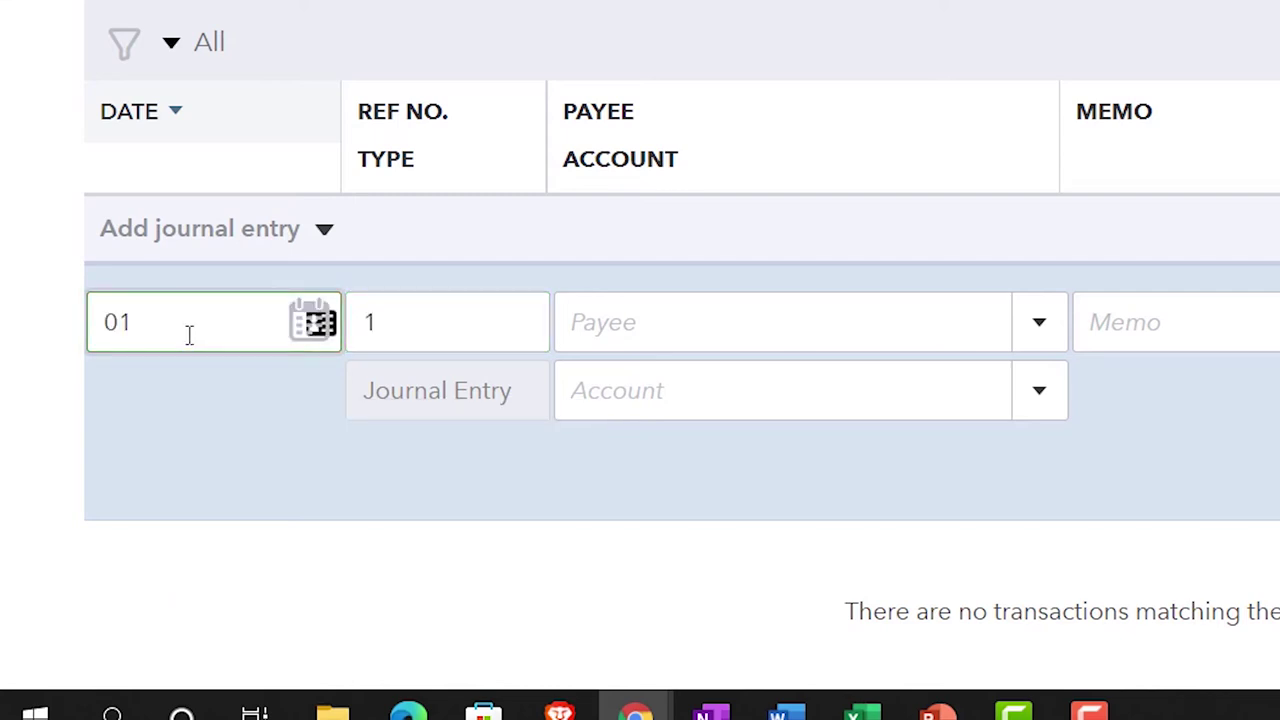
key(Tab)
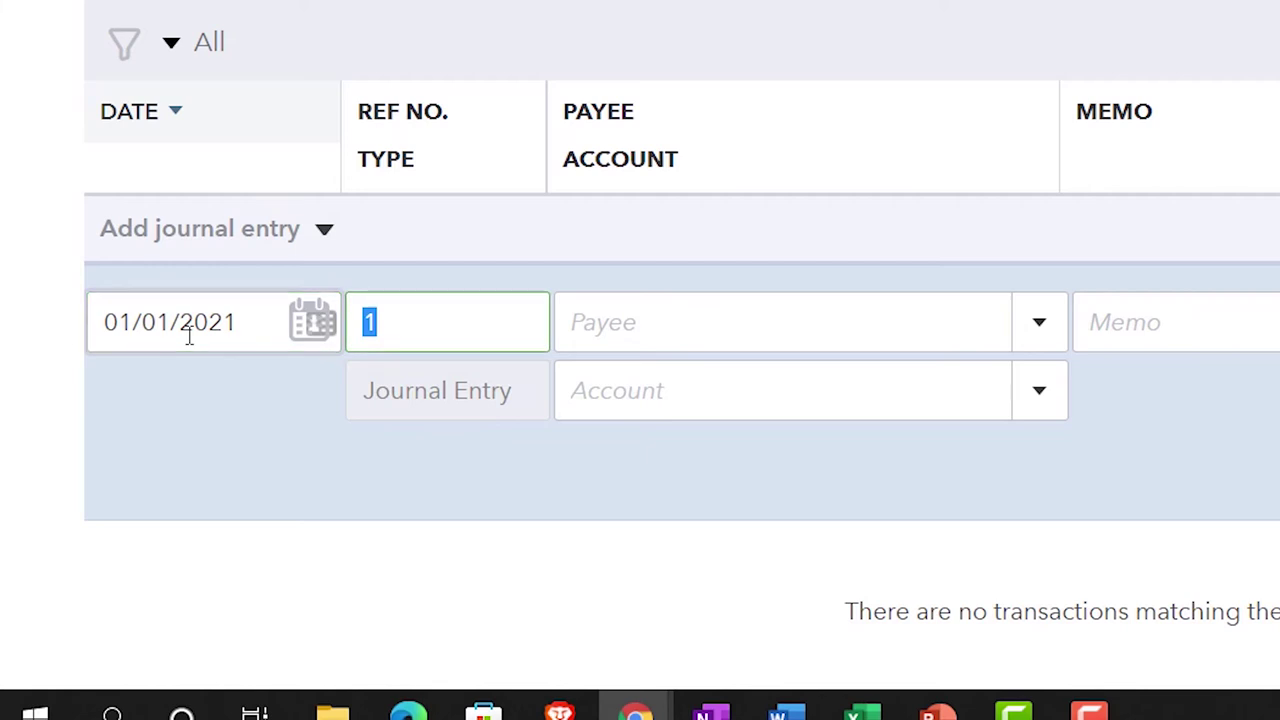
Step: Enter the memo "To record beginning balance" for the journal entry, correcting its spelling
key(Tab)
key(Tab)
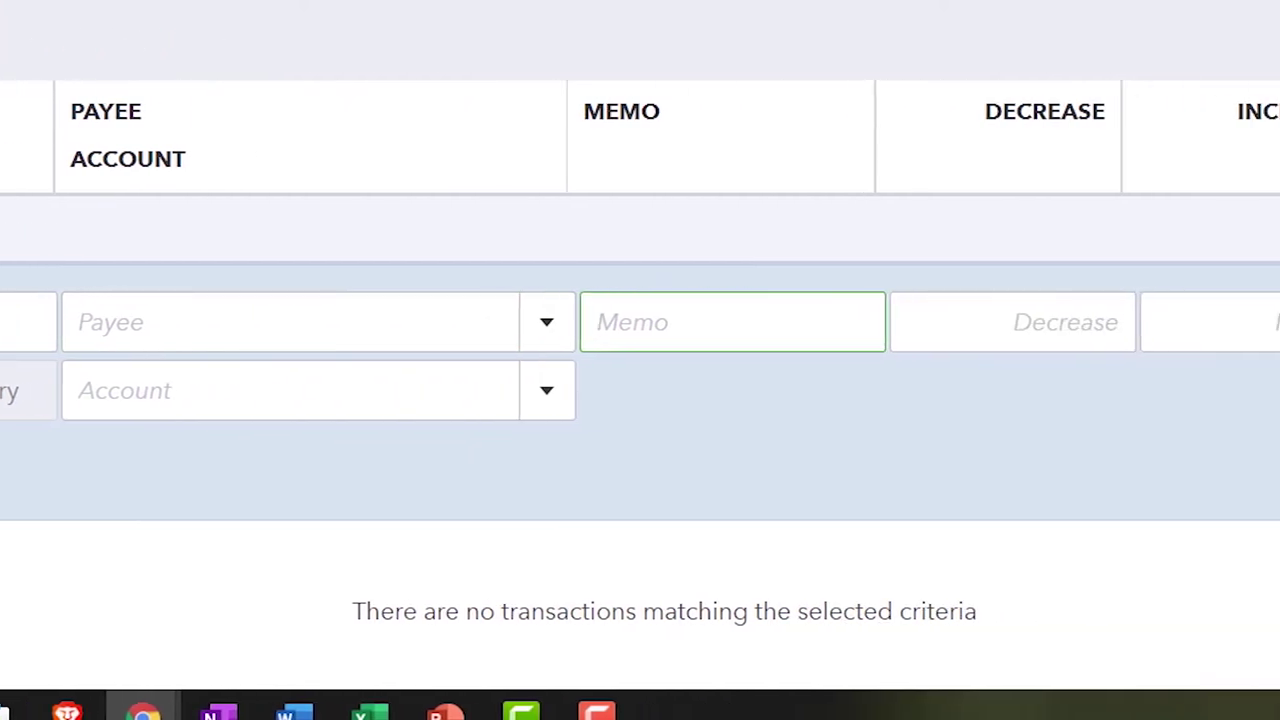
text(To record initioal)
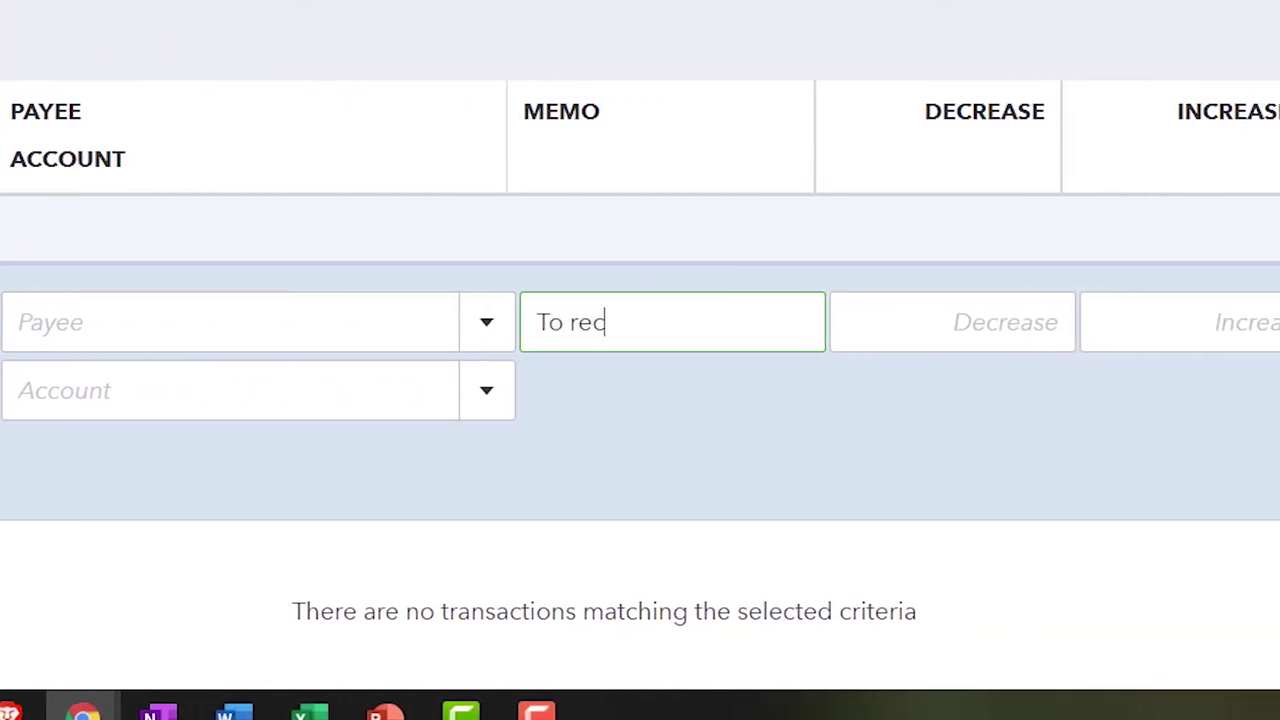
key(BackSpace)
key(BackSpace)
key(BackSpace)
key(BackSpace)
key(BackSpace)
key(BackSpace)
key(BackSpace)
key(BackSpace)
key(BackSpace)
text(beginin)
key(BackSpace)
key(BackSpace)
text(ing balance)
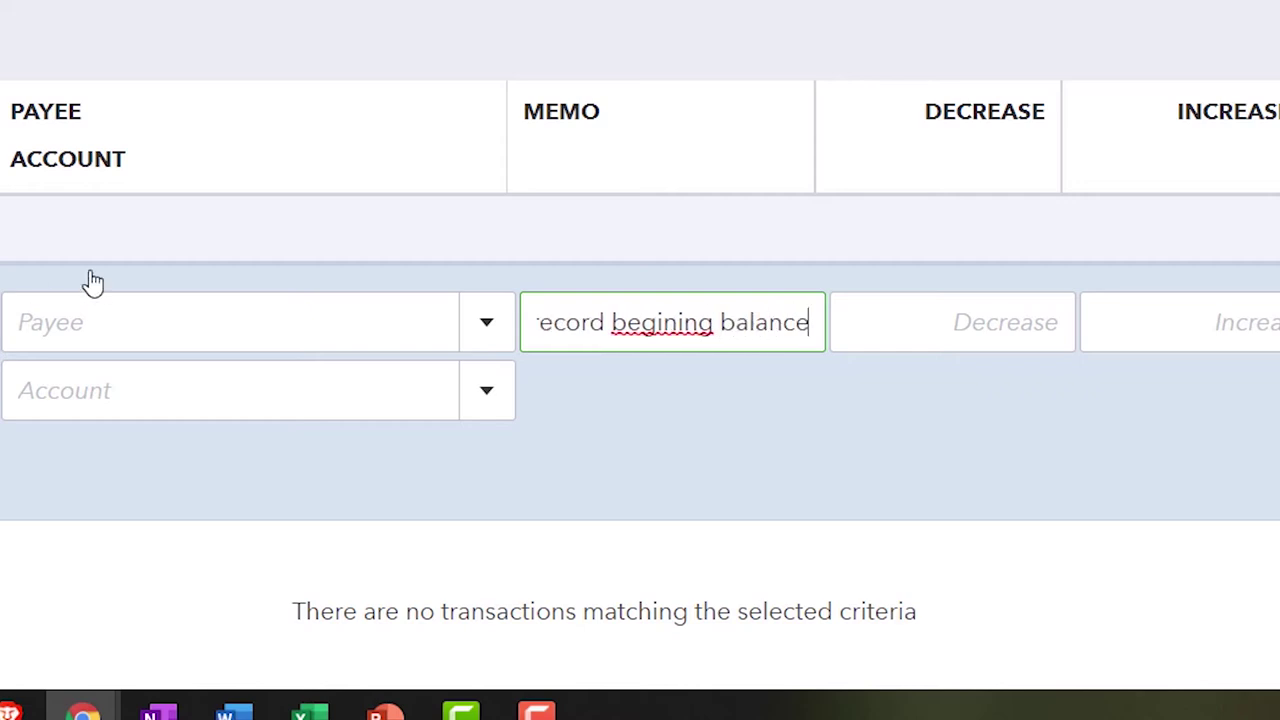
right_click(660, 322)
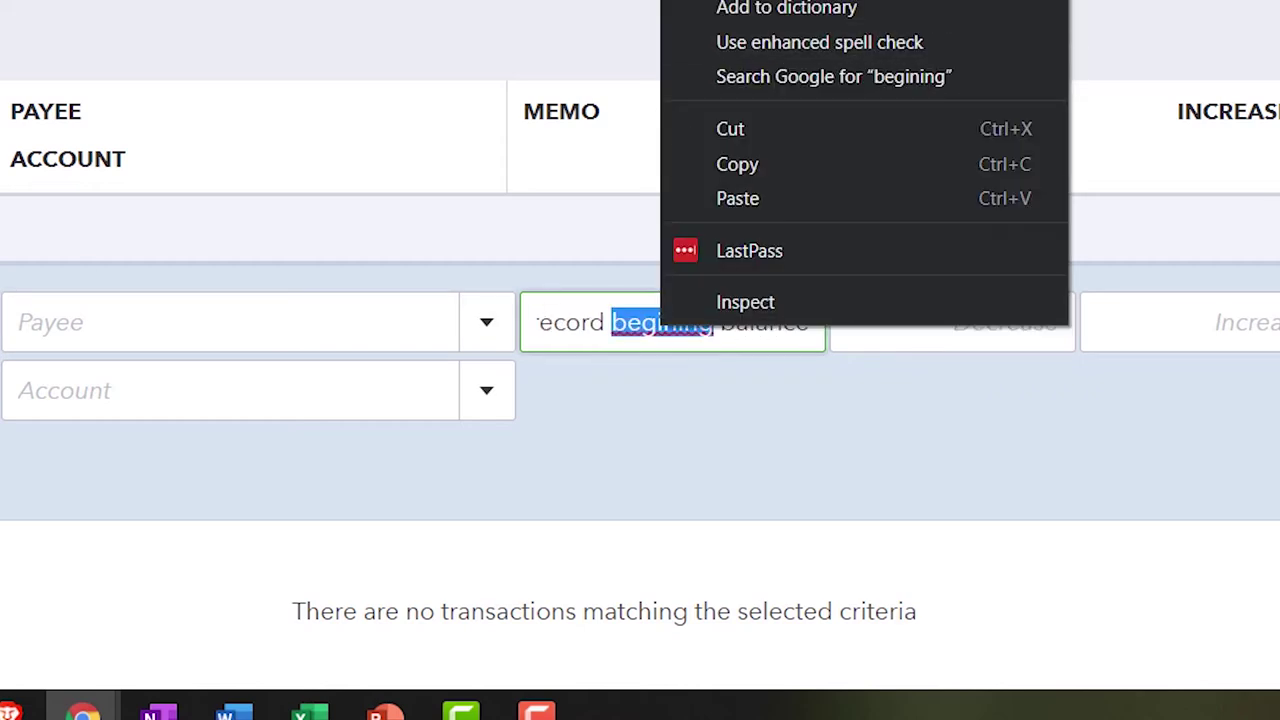
click(790, 2)
key(Tab)
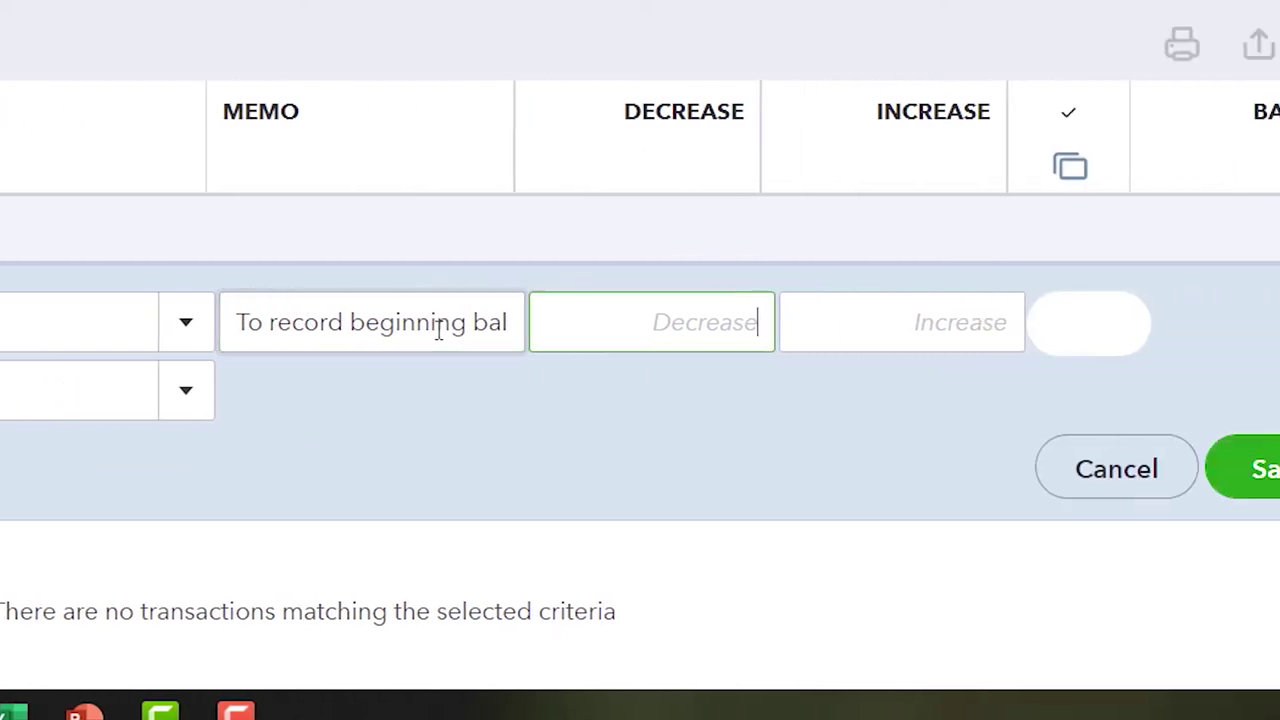
Step: Record an increase of 10,000.00 against the Retained Earnings account and save the journal entry
key(Tab)
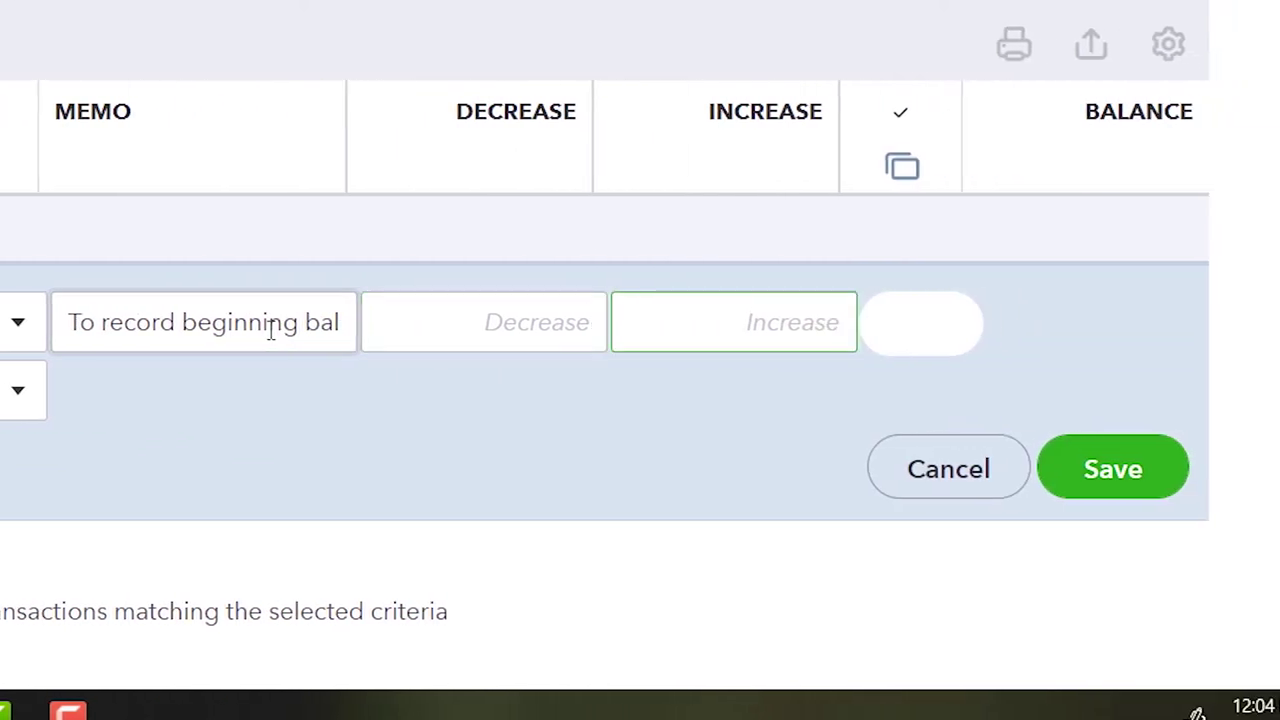
text(10000)
key(Tab)
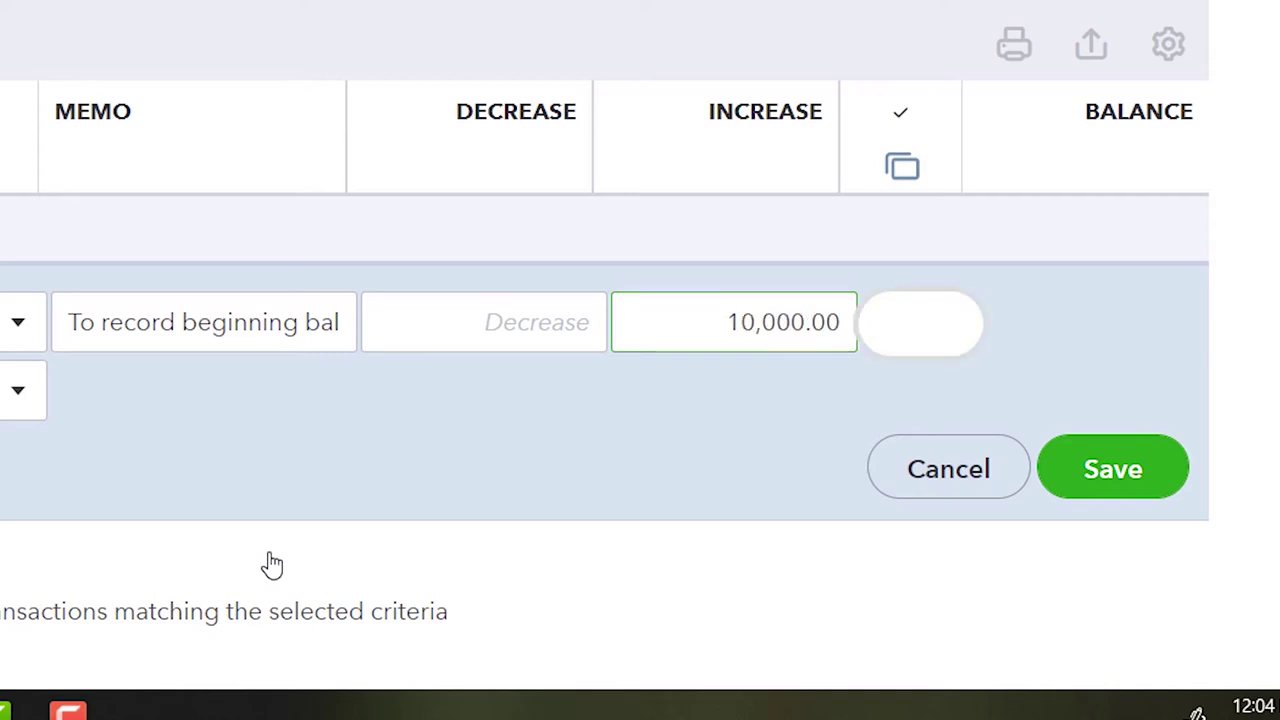
click(18, 390)
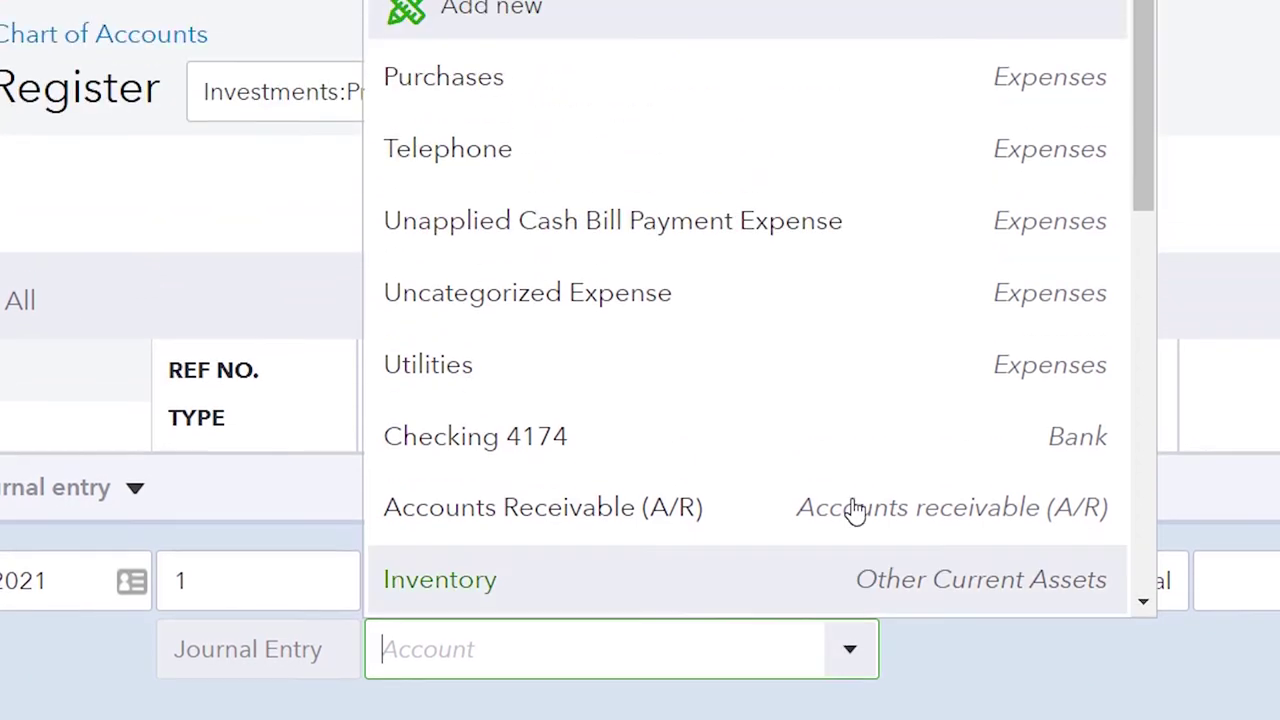
scroll(851, 134, down, 4)
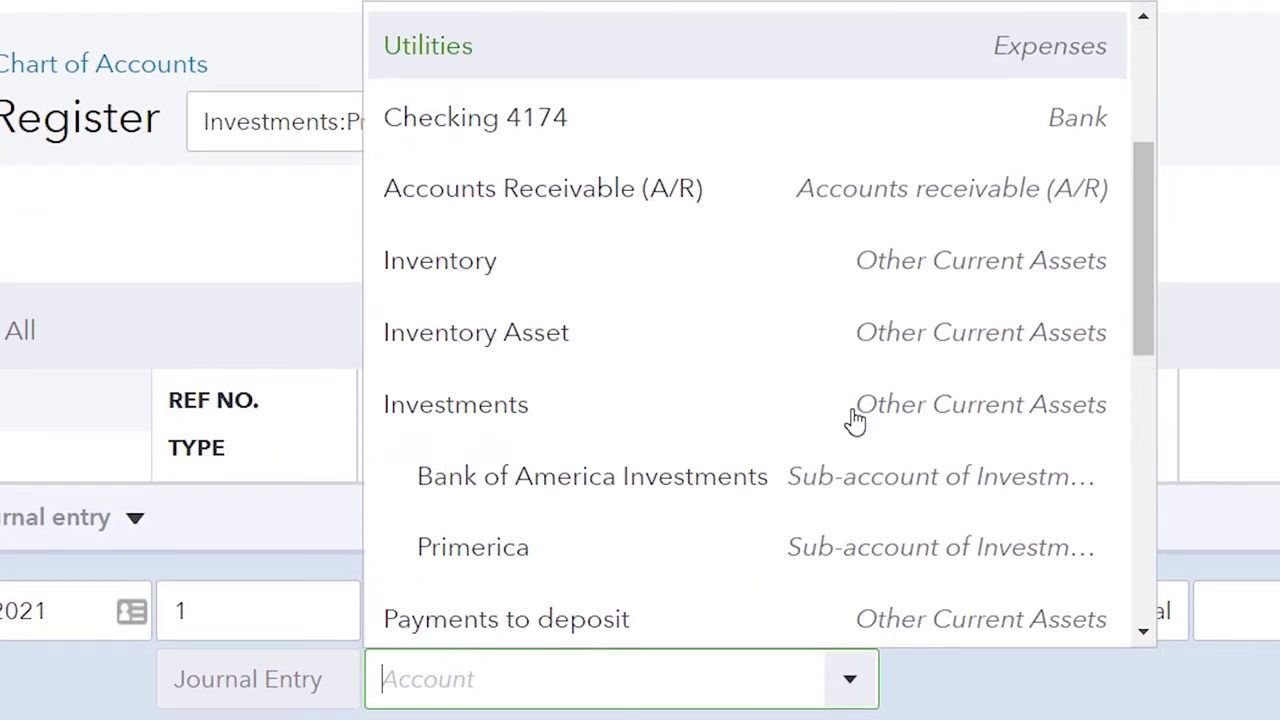
scroll(855, 420, down, 8)
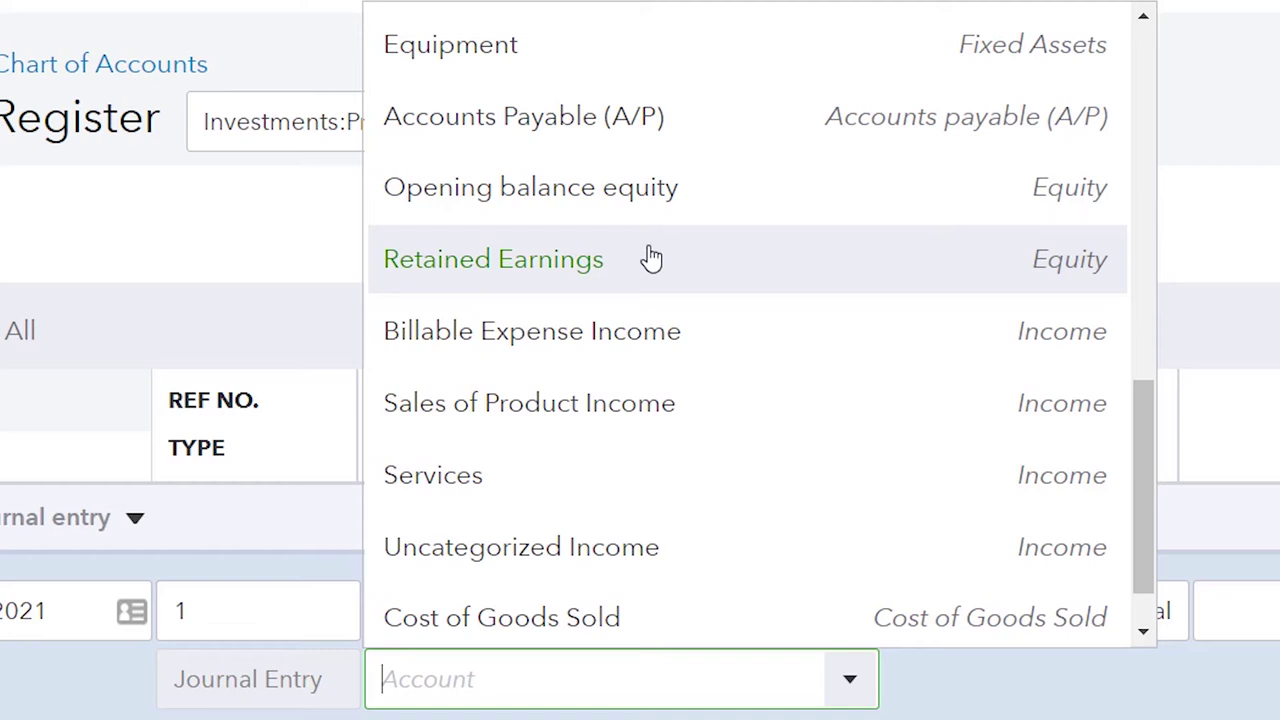
click(650, 258)
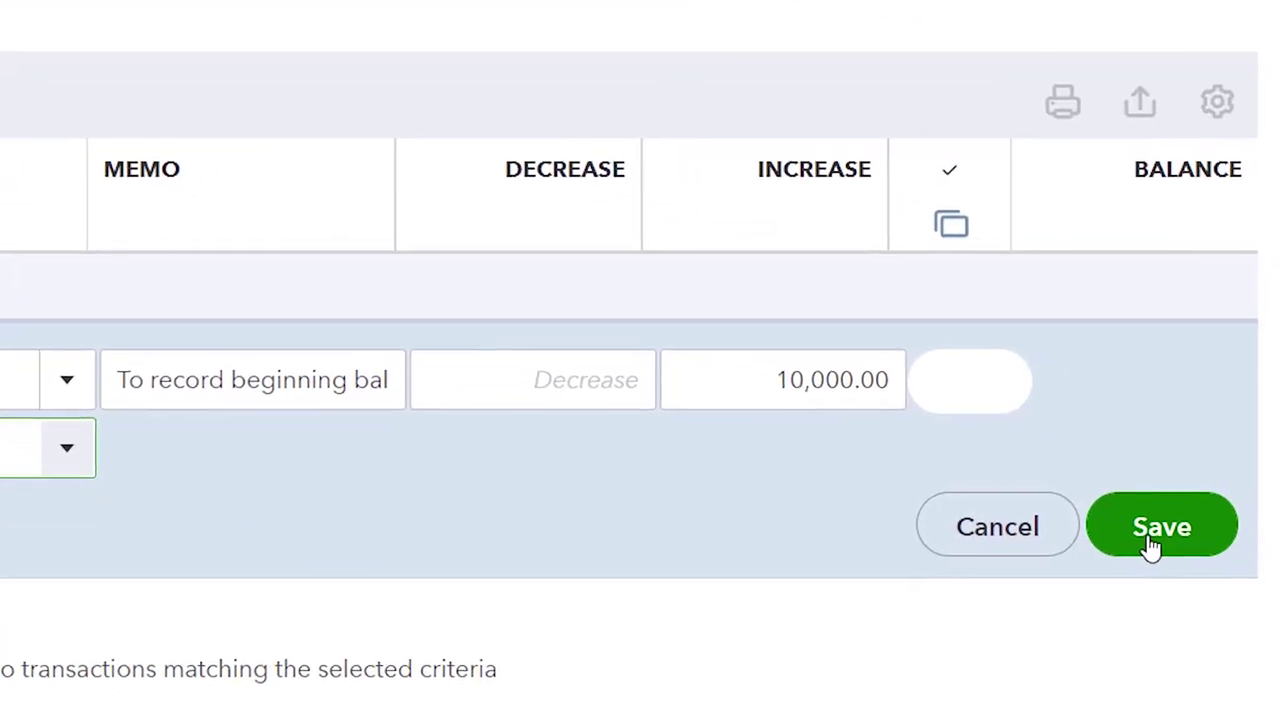
click(1152, 540)
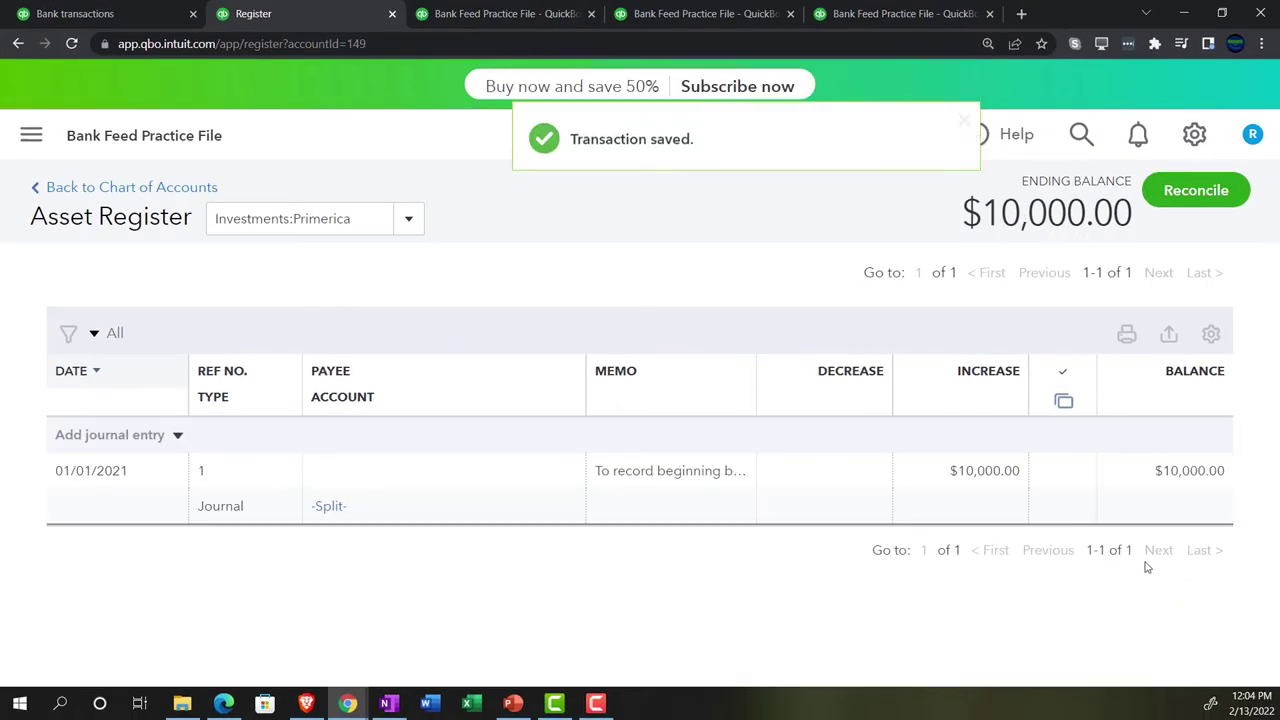
Step: Return to the 2021 balance sheet and rerun the report
click(522, 16)
key(ctrl+plus)
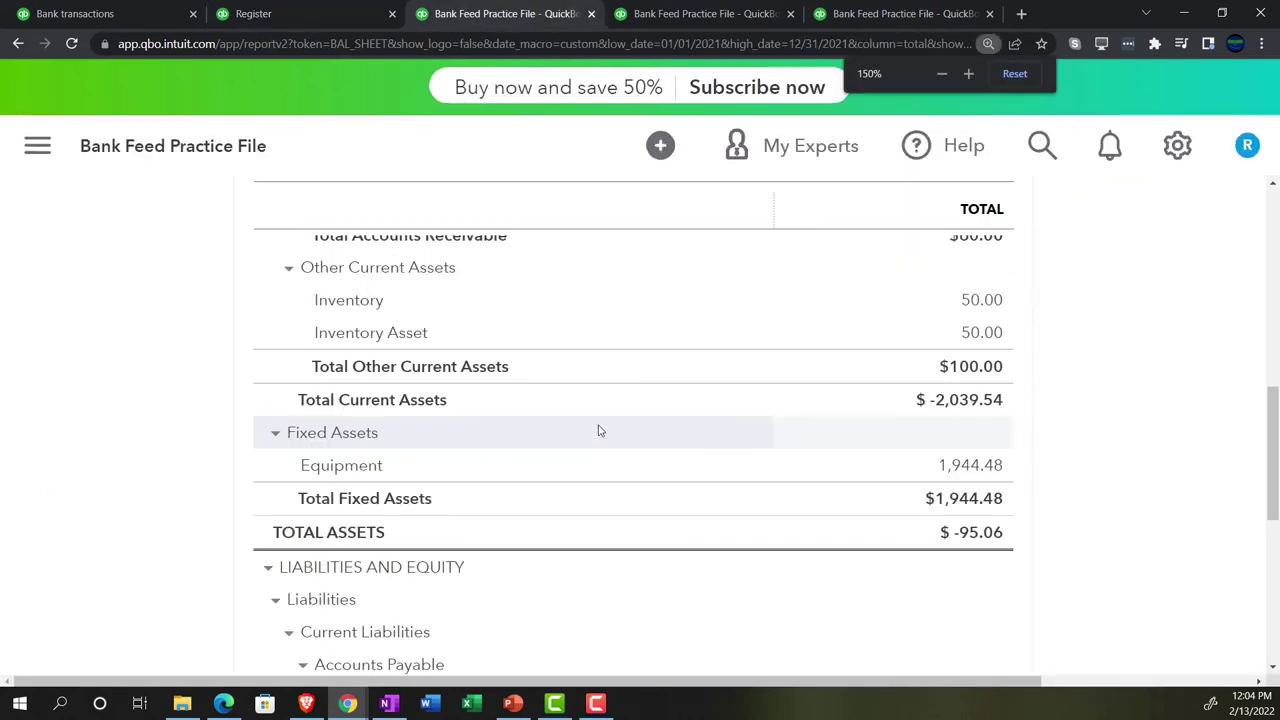
scroll(700, 440, up, 3)
scroll(725, 447, up, 3)
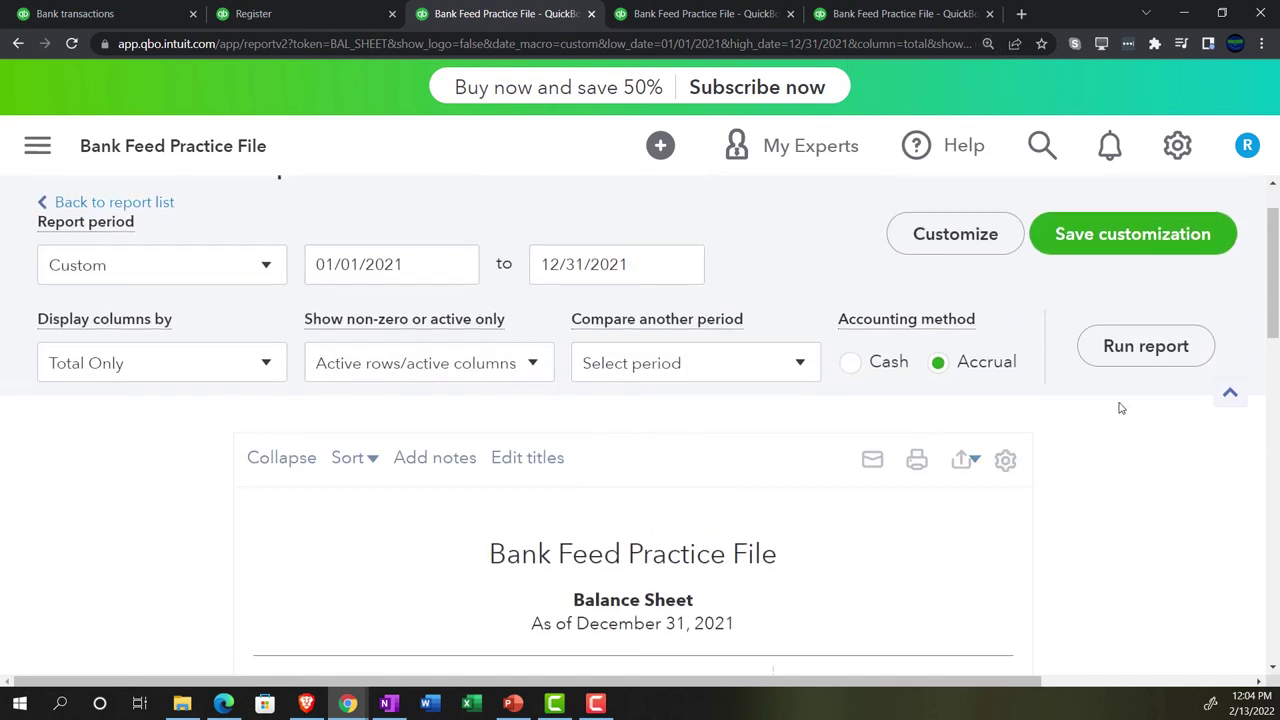
click(1127, 348)
Step: Examine the Investments group under Other Current Assets on the balance sheet, collapsing and re-expanding it
scroll(238, 511, down, 2)
key(ctrl+plus)
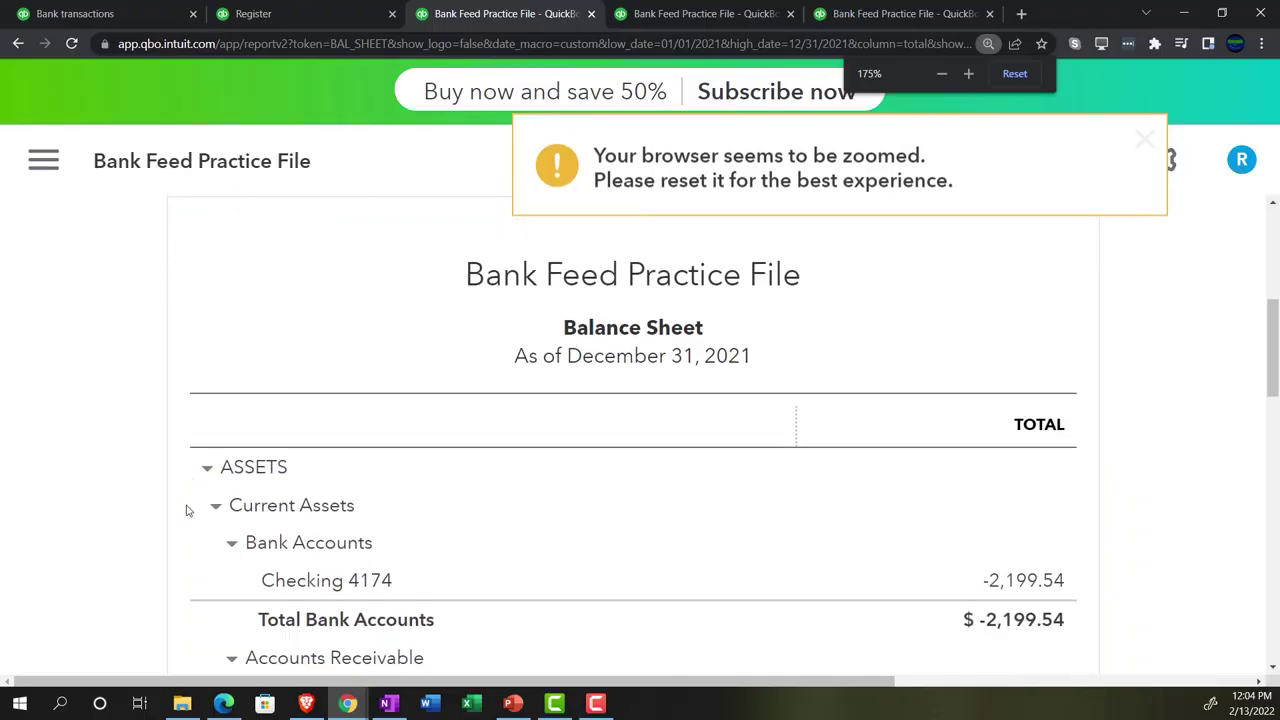
scroll(186, 511, down, 2)
scroll(186, 511, down, 3)
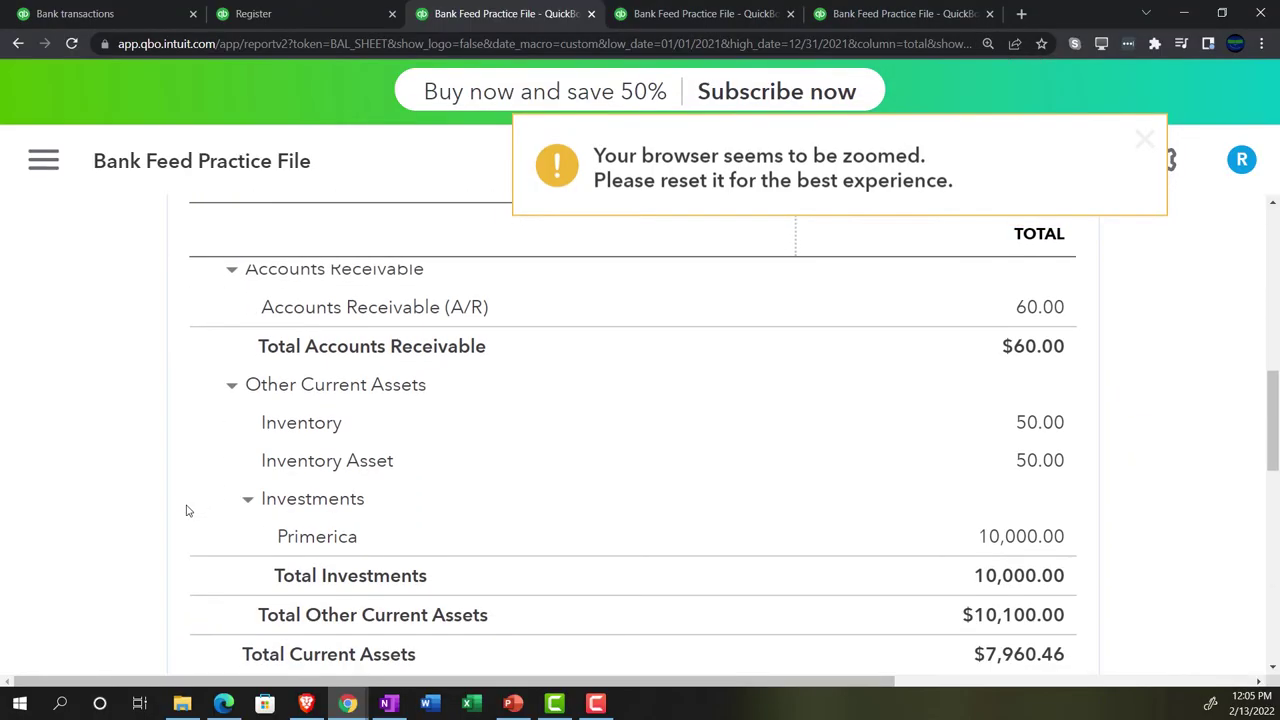
scroll(305, 520, down, 1)
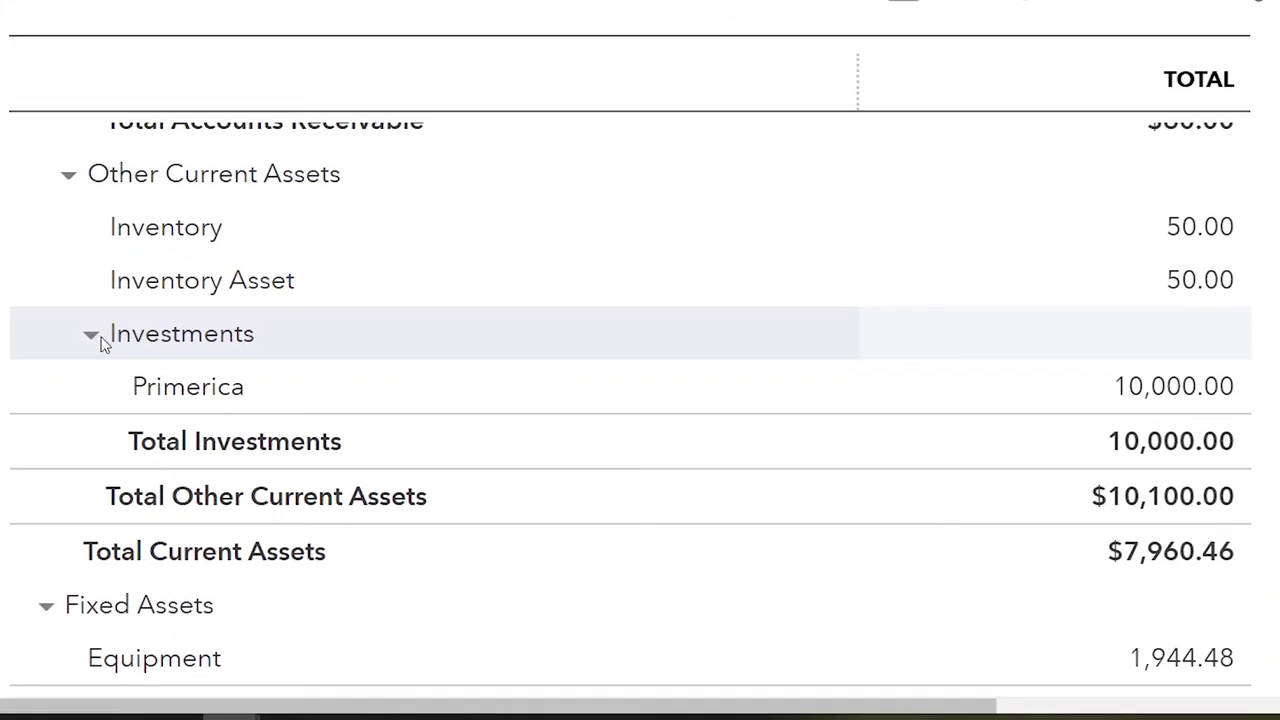
click(92, 338)
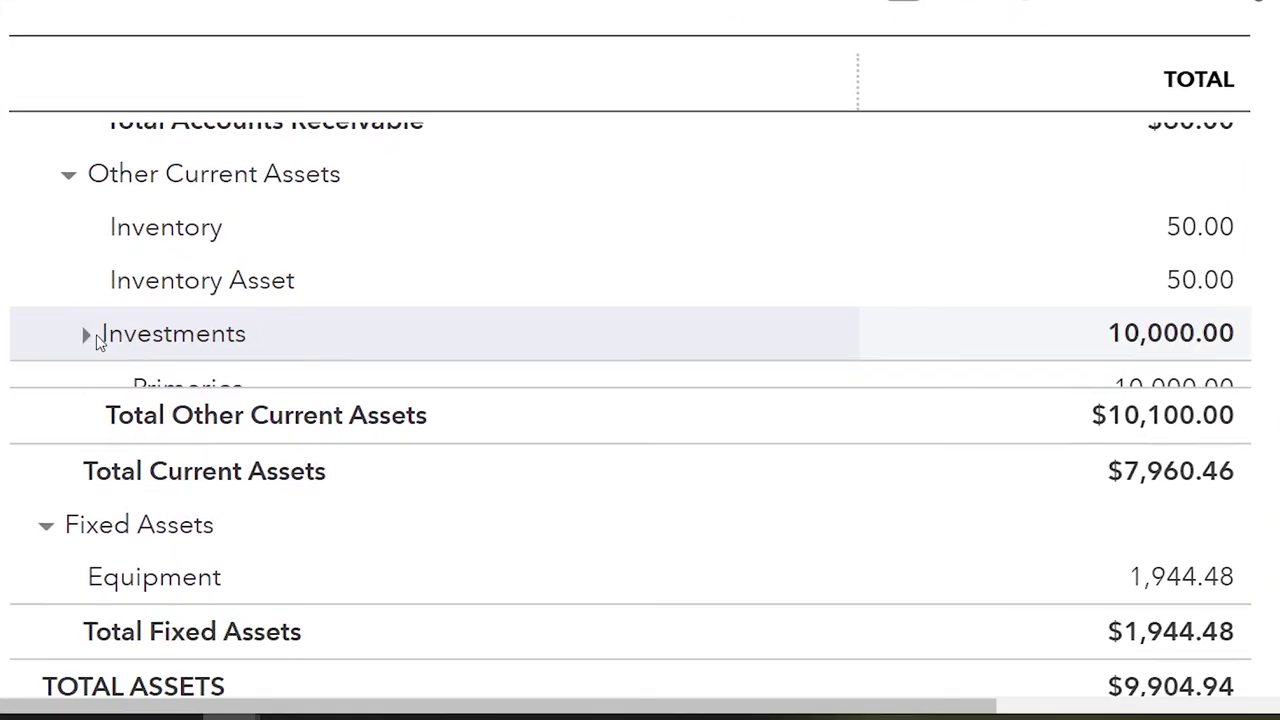
click(92, 340)
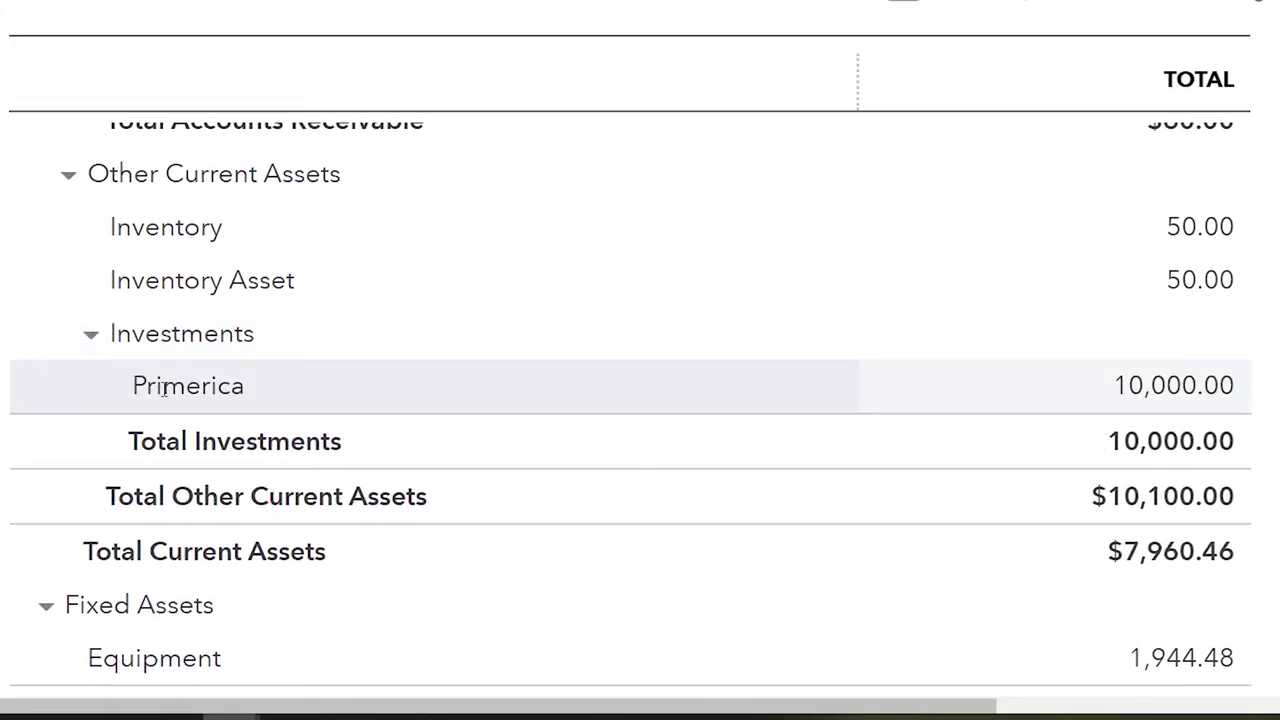
Step: Open the transaction detail behind Primerica's balance, review the journal entry, and return to the balance sheet
click(1130, 386)
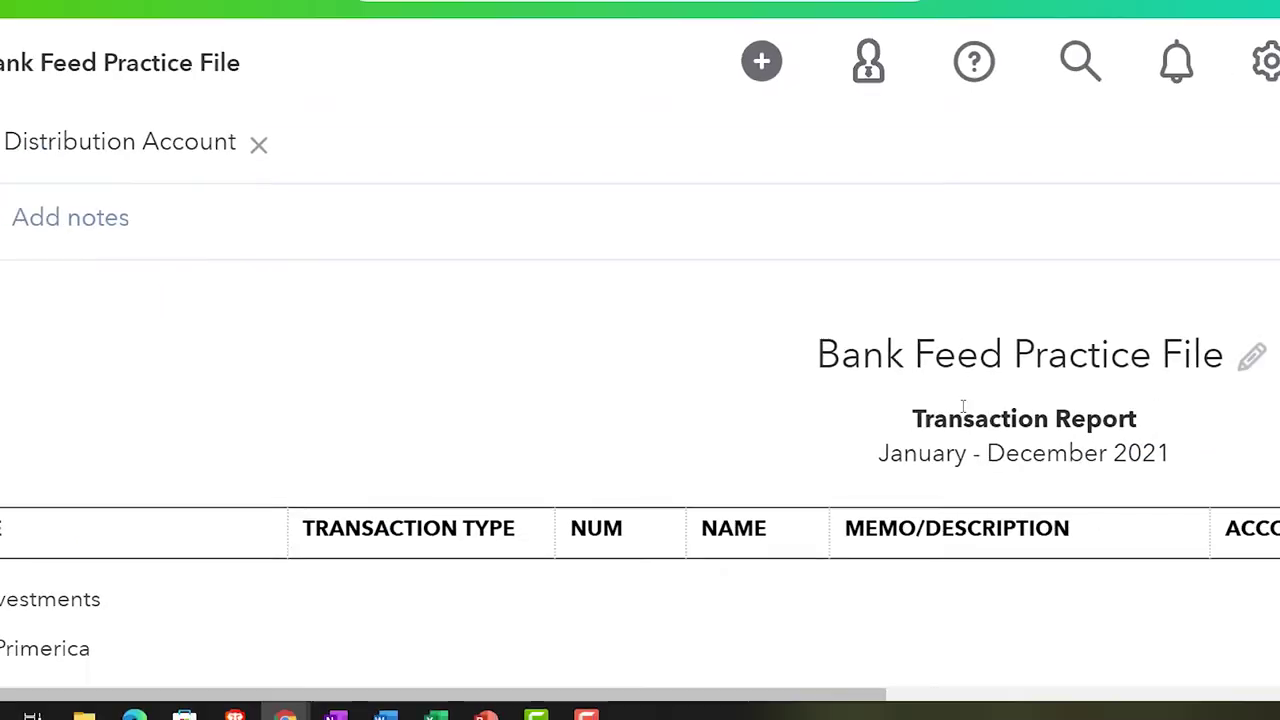
scroll(744, 449, down, 1)
key(ctrl+minus)
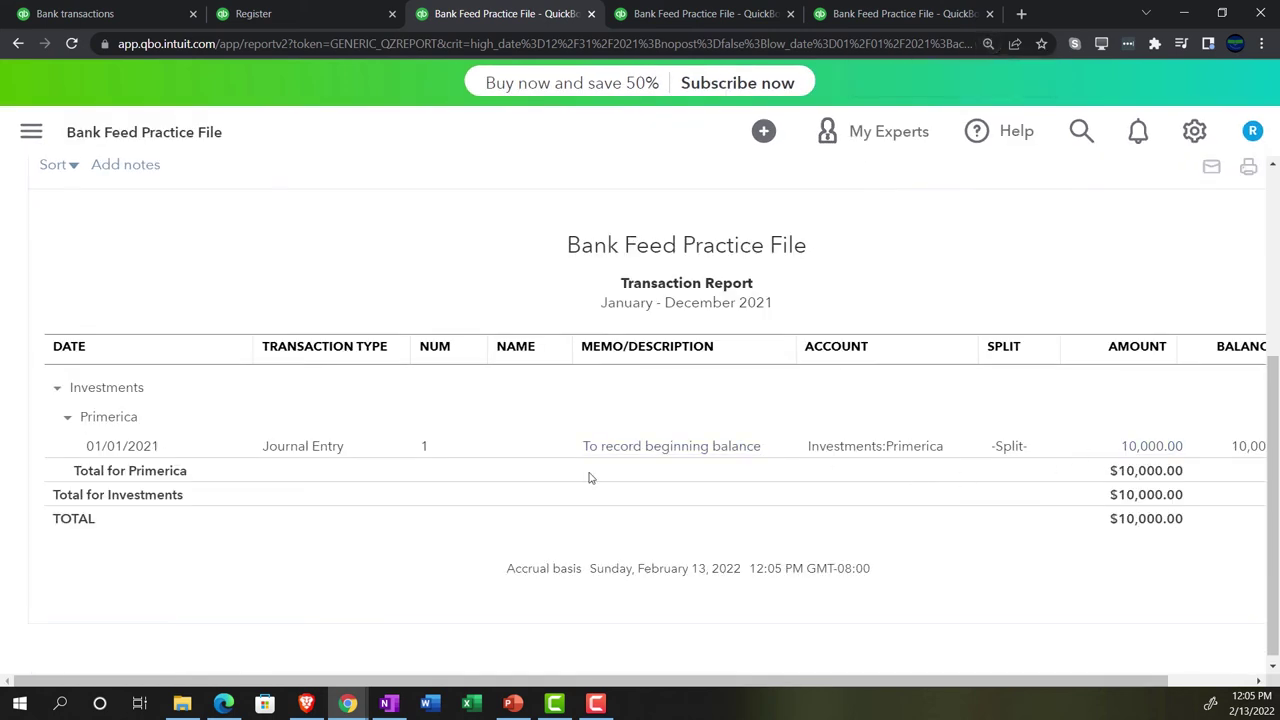
scroll(277, 538, up, 3)
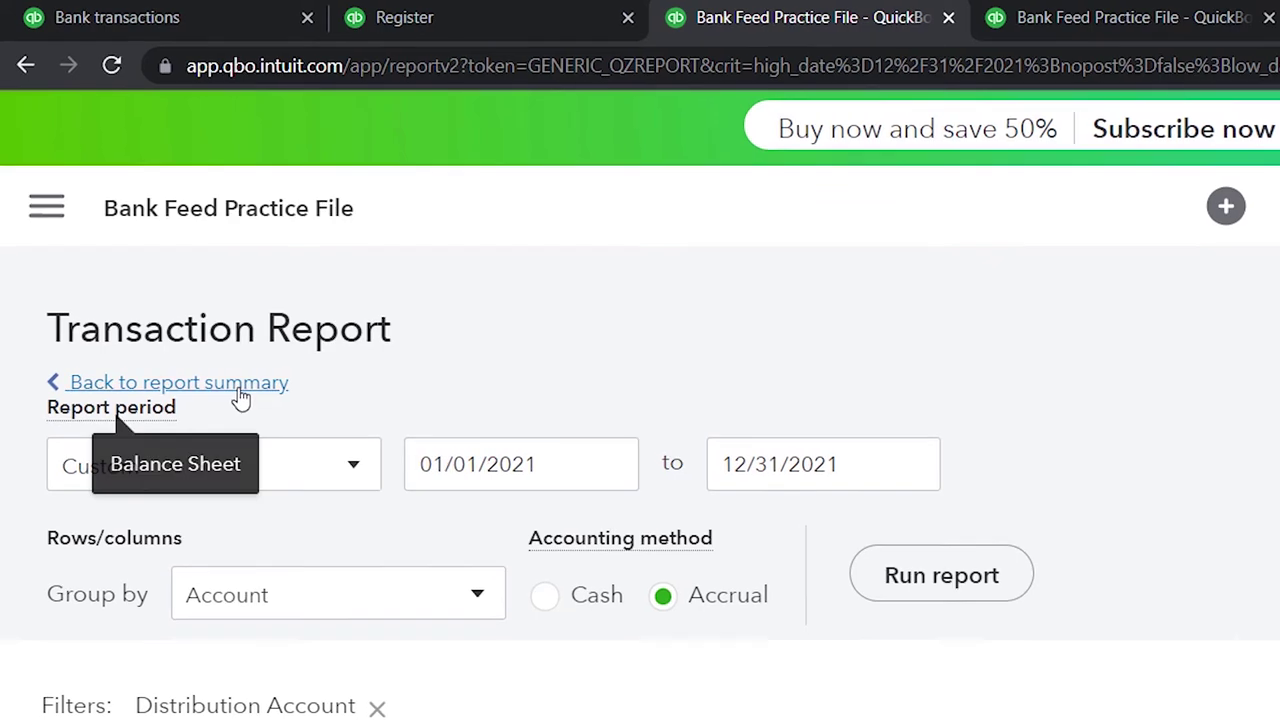
click(241, 397)
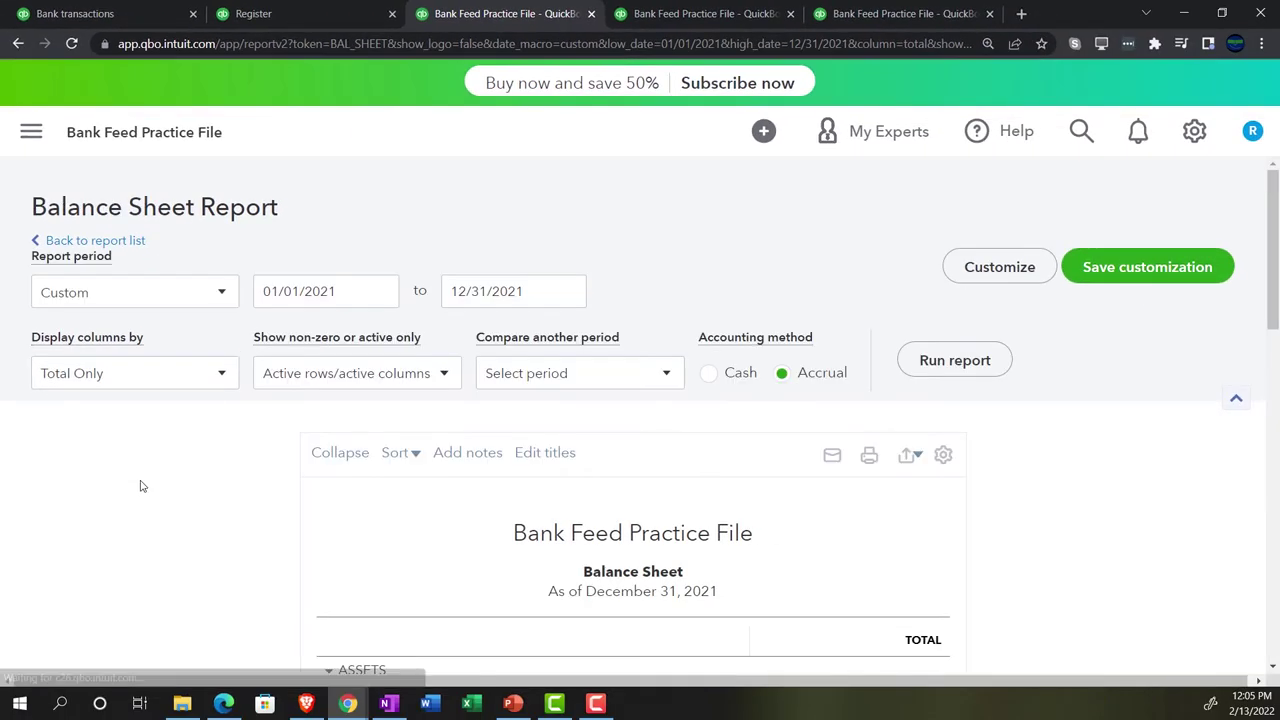
Step: Examine the Retained Earnings line in the Equity section of the balance sheet
key(ctrl+plus)
scroll(141, 486, down, 5)
key(ctrl+plus)
scroll(141, 486, down, 5)
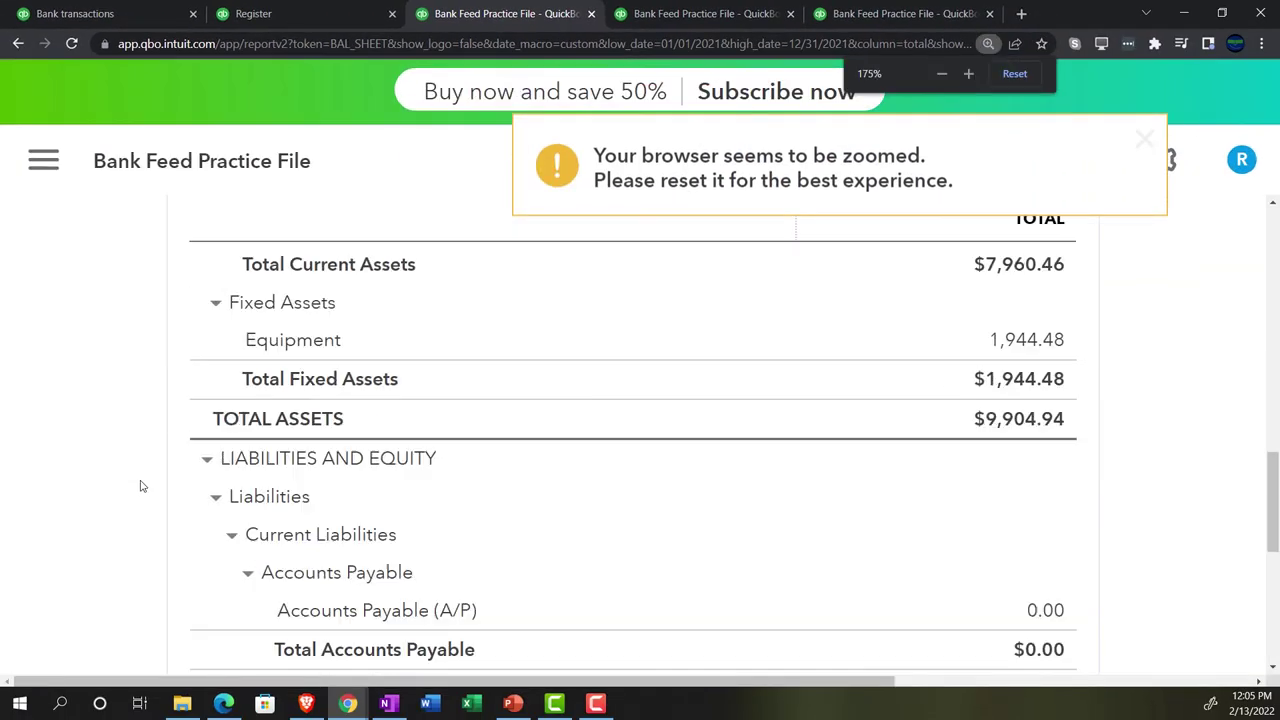
scroll(141, 486, down, 5)
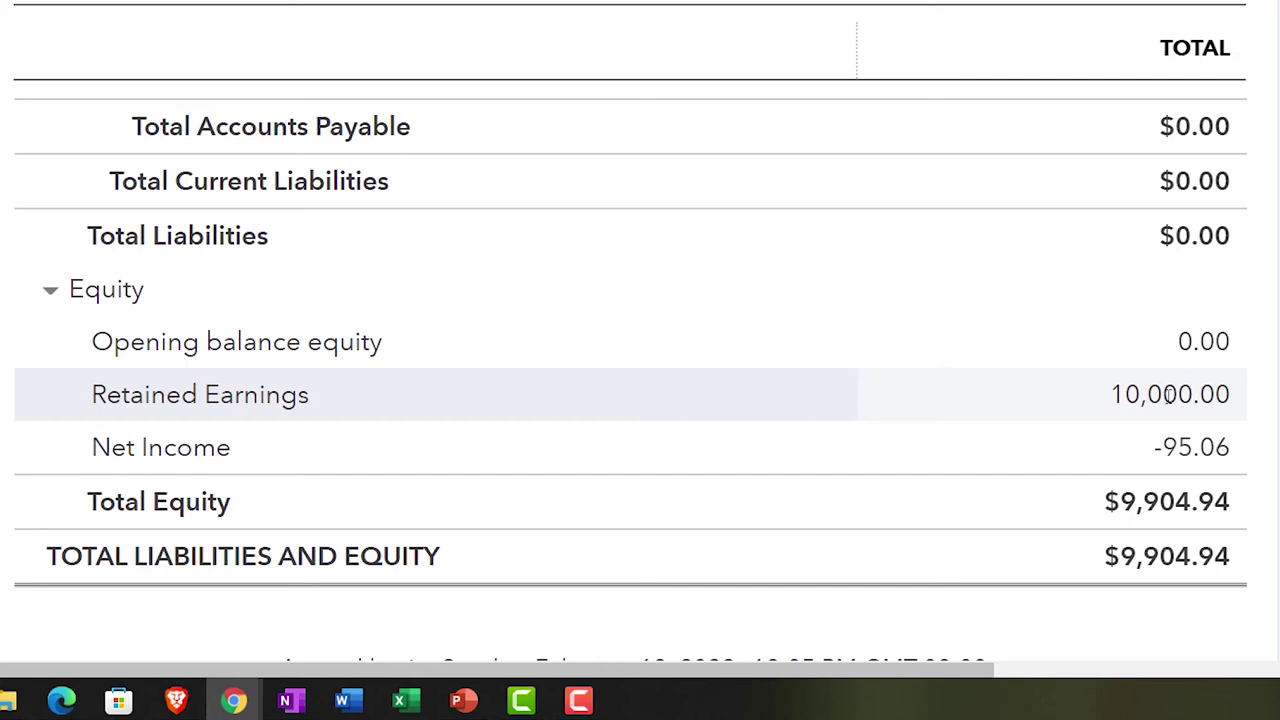
Step: Duplicate the browser tab that holds the Trial Balance report
click(898, 13)
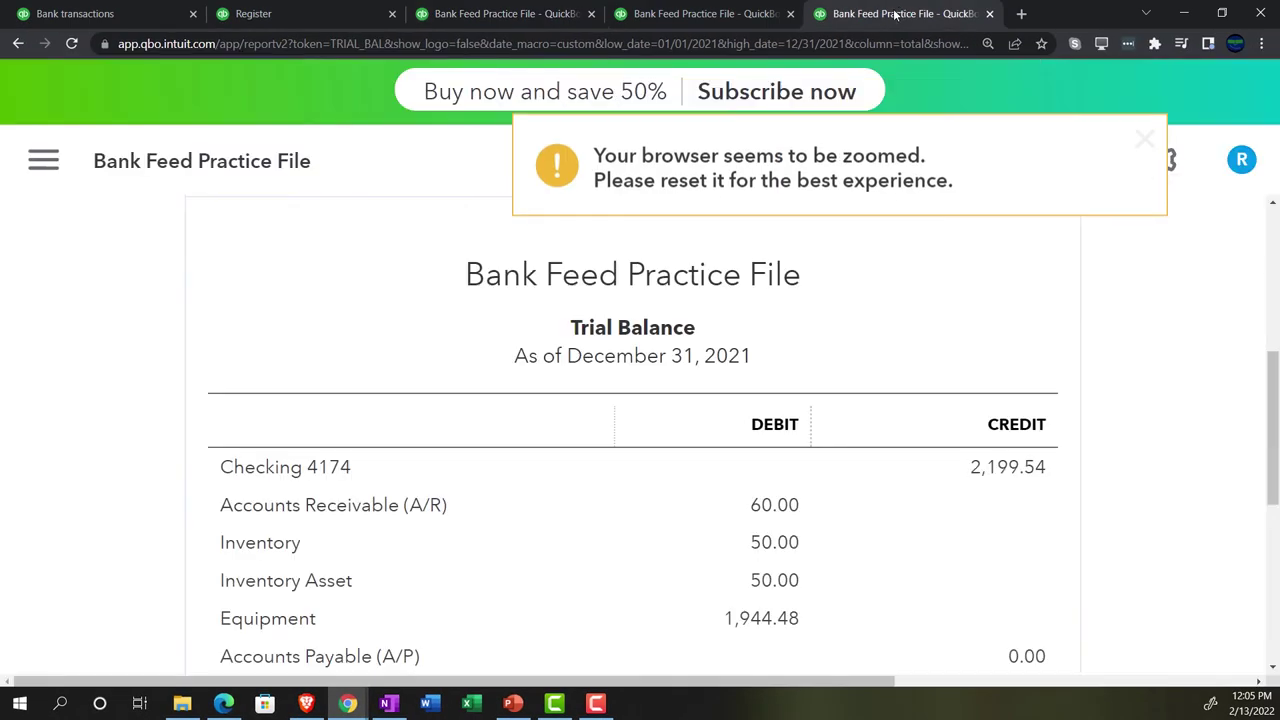
right_click(897, 14)
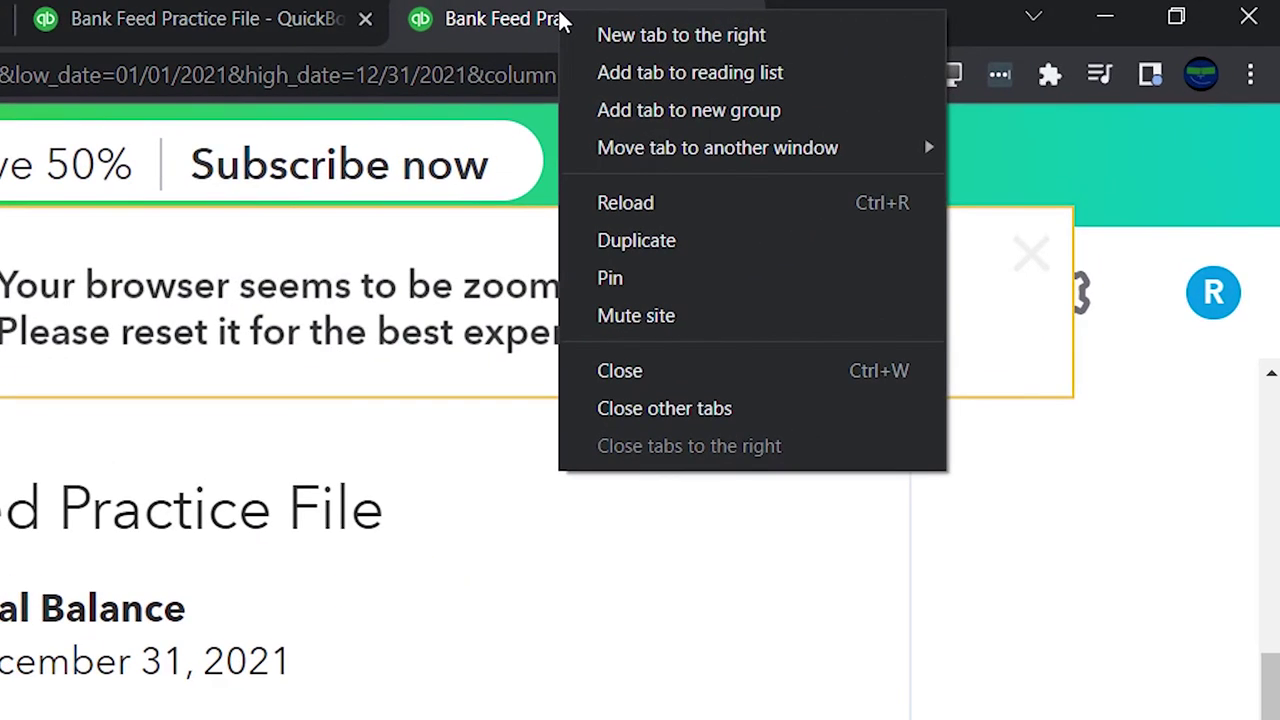
click(622, 240)
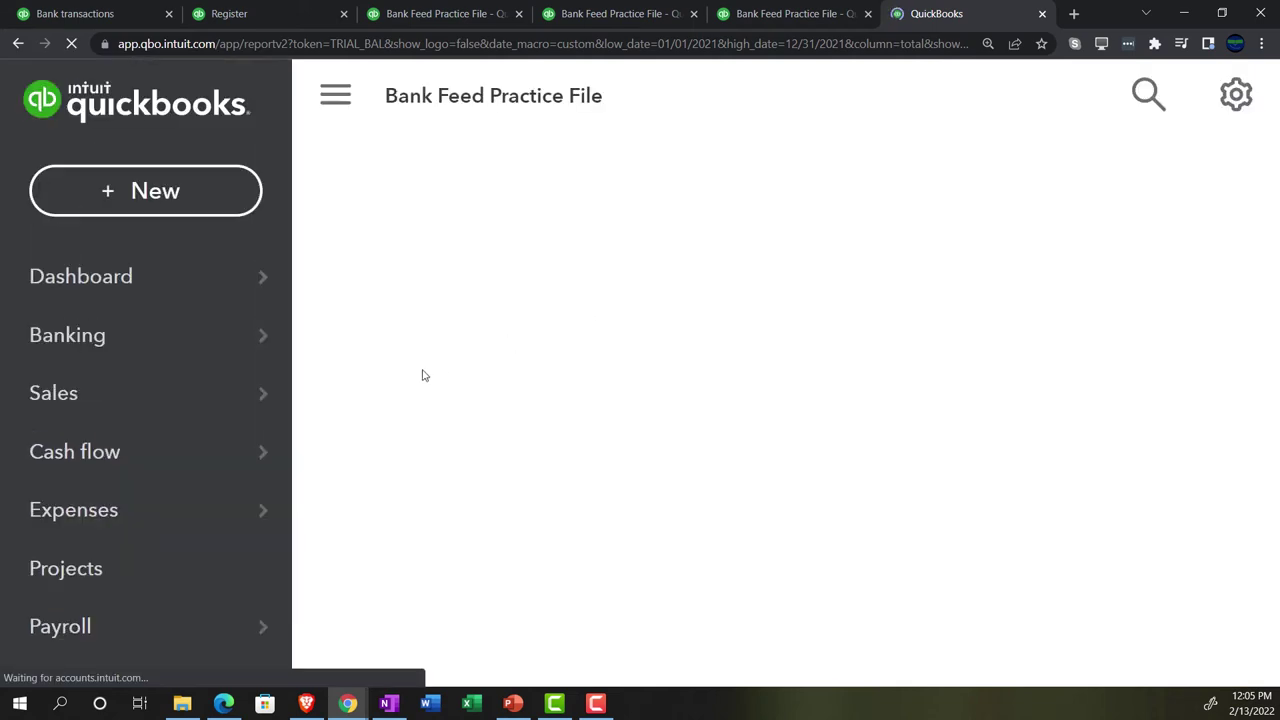
key(ctrl+minus)
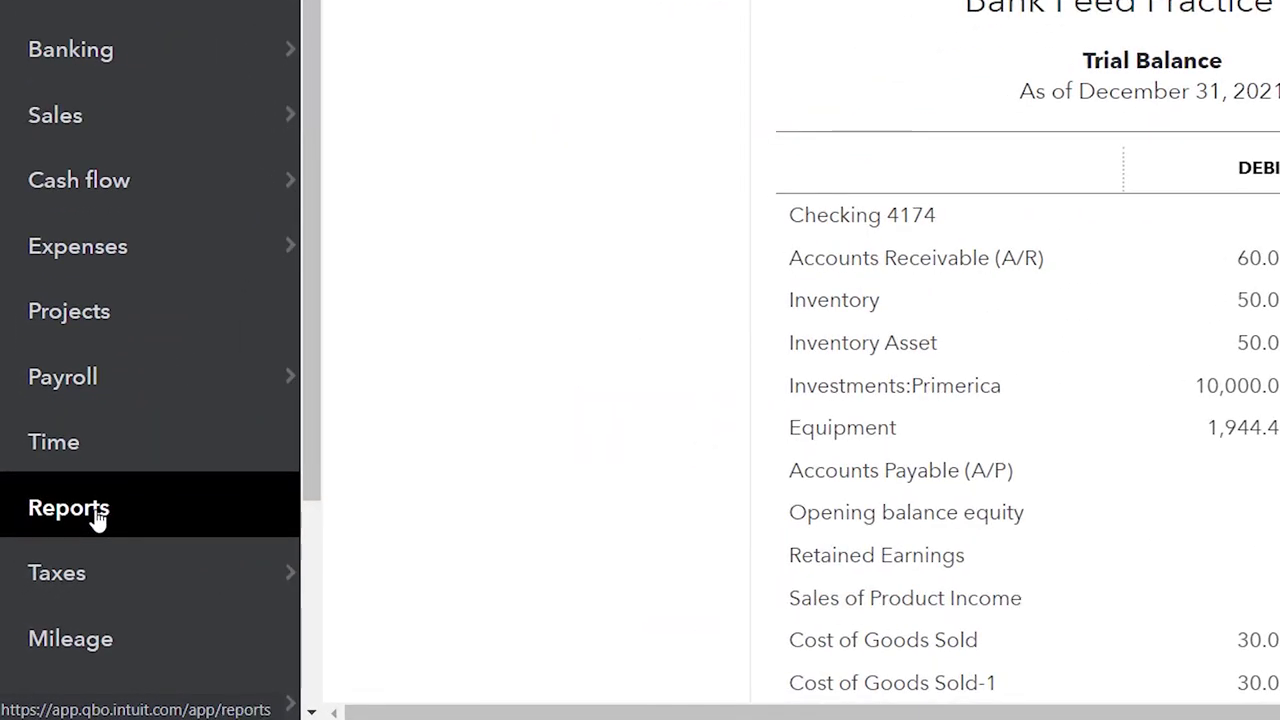
Step: Find the General Ledger report in the reports list and open it
click(98, 516)
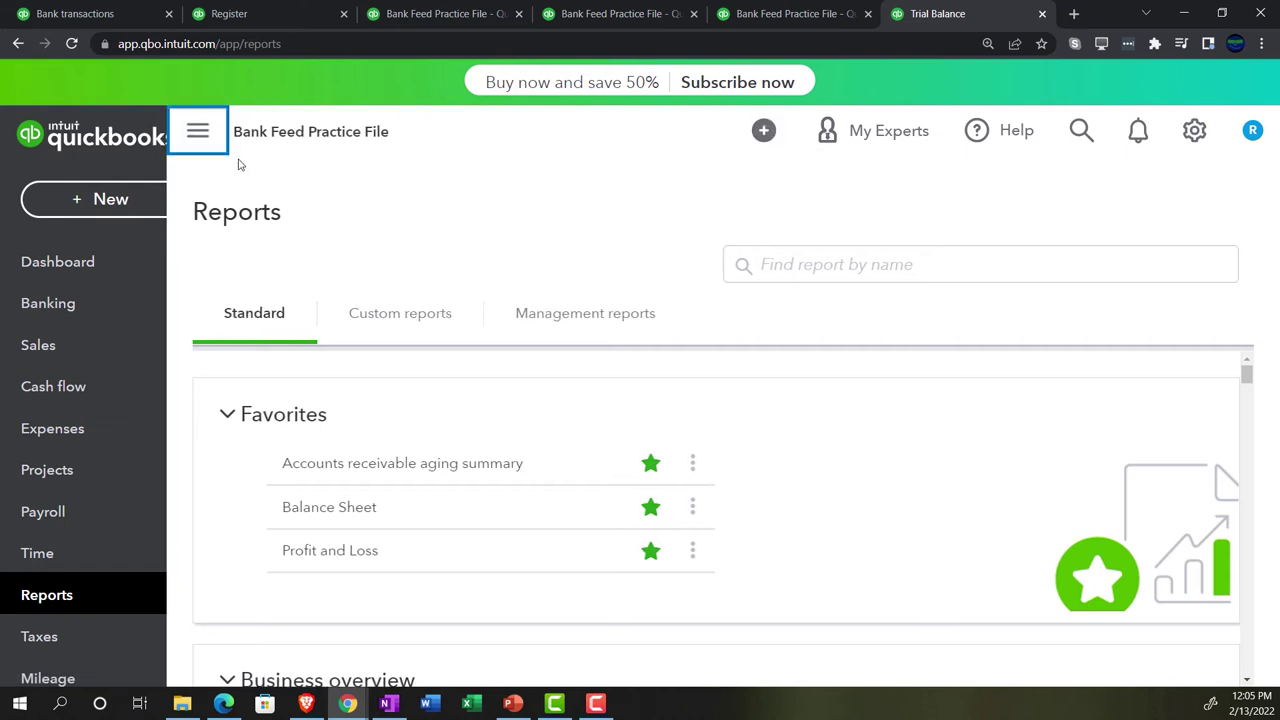
click(782, 255)
text(genera)
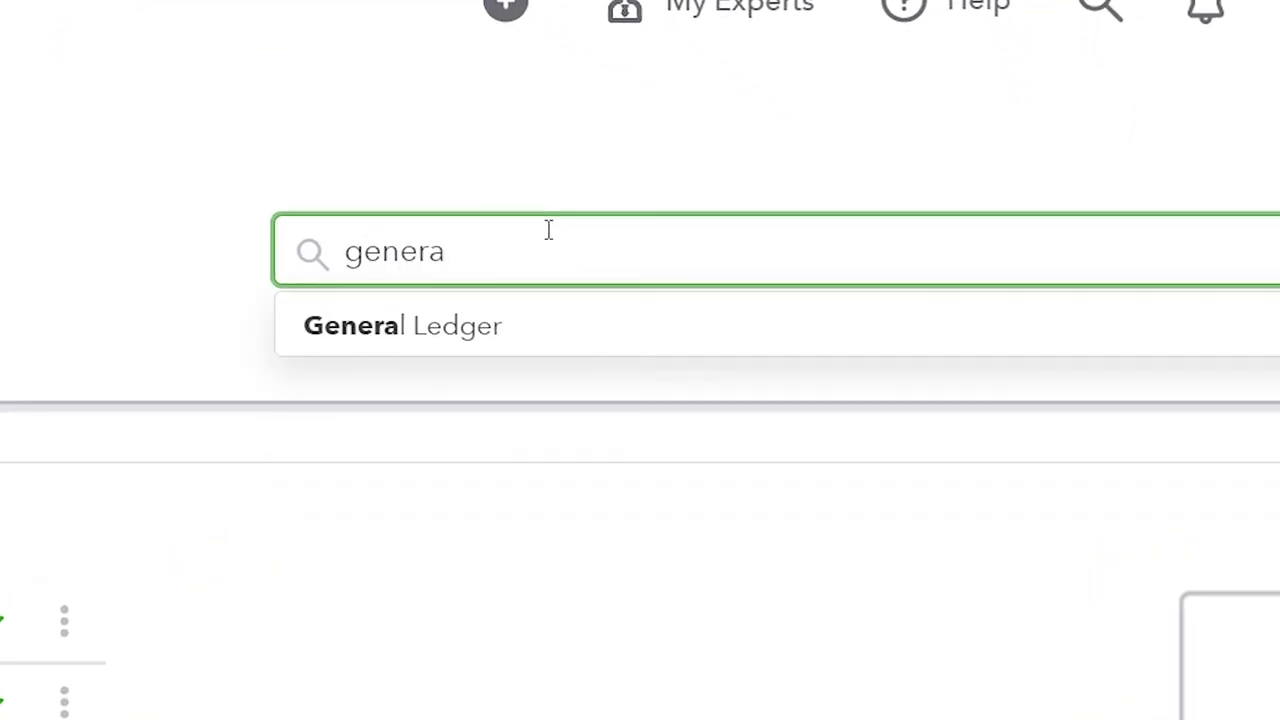
key(Down)
key(Return)
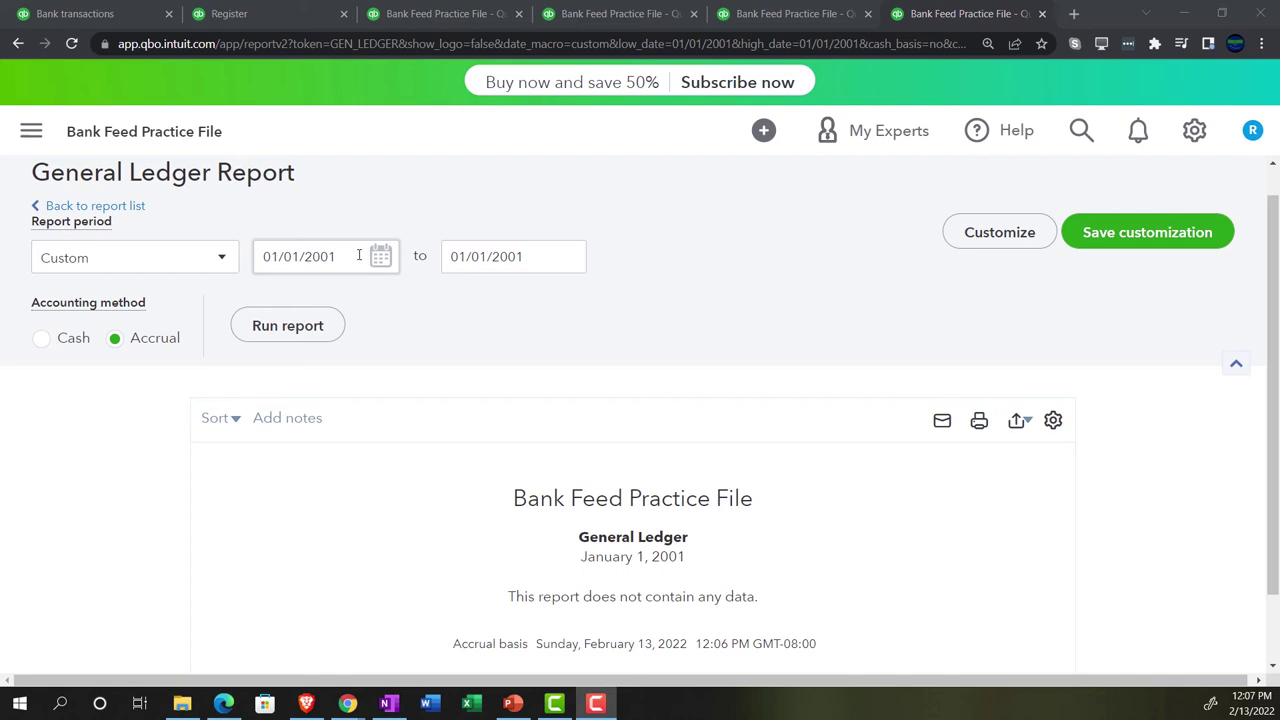
Step: Run the General Ledger report for 01/01/2021 to 01/01/2021 and review the Primerica and Retained Earnings entries
drag(359, 255, 261, 247)
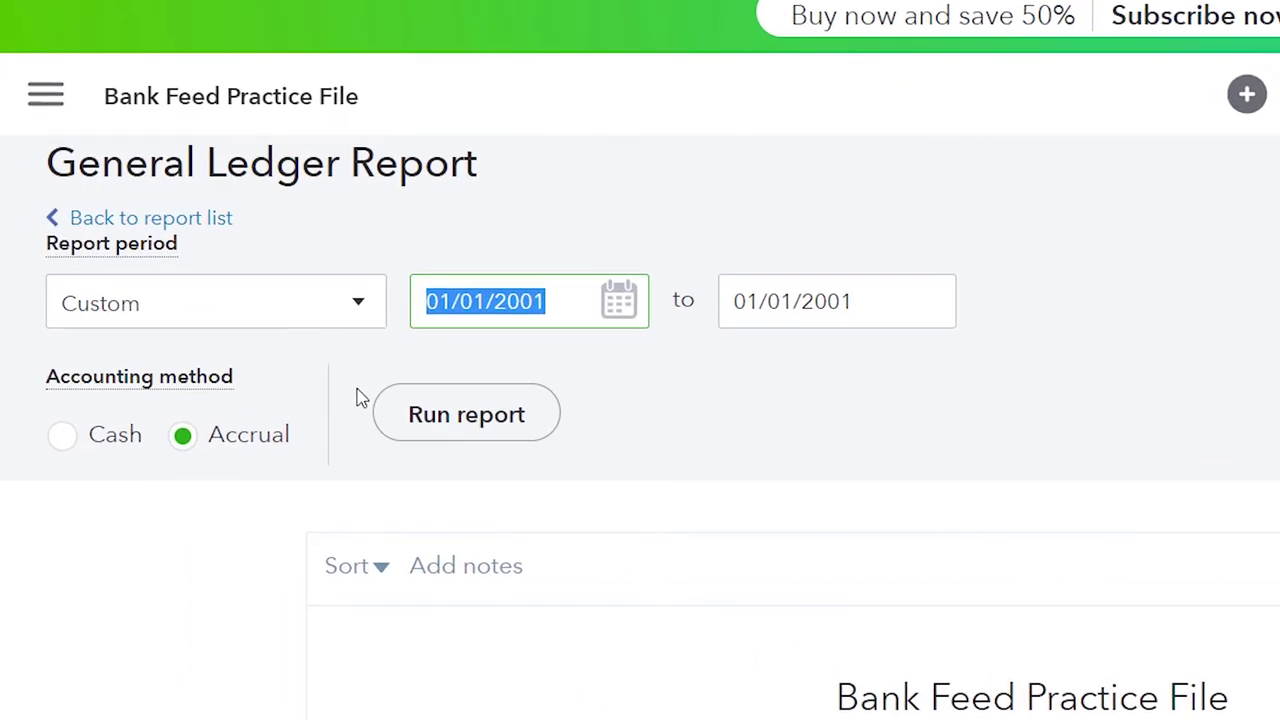
text(01/01/2021)
key(Tab)
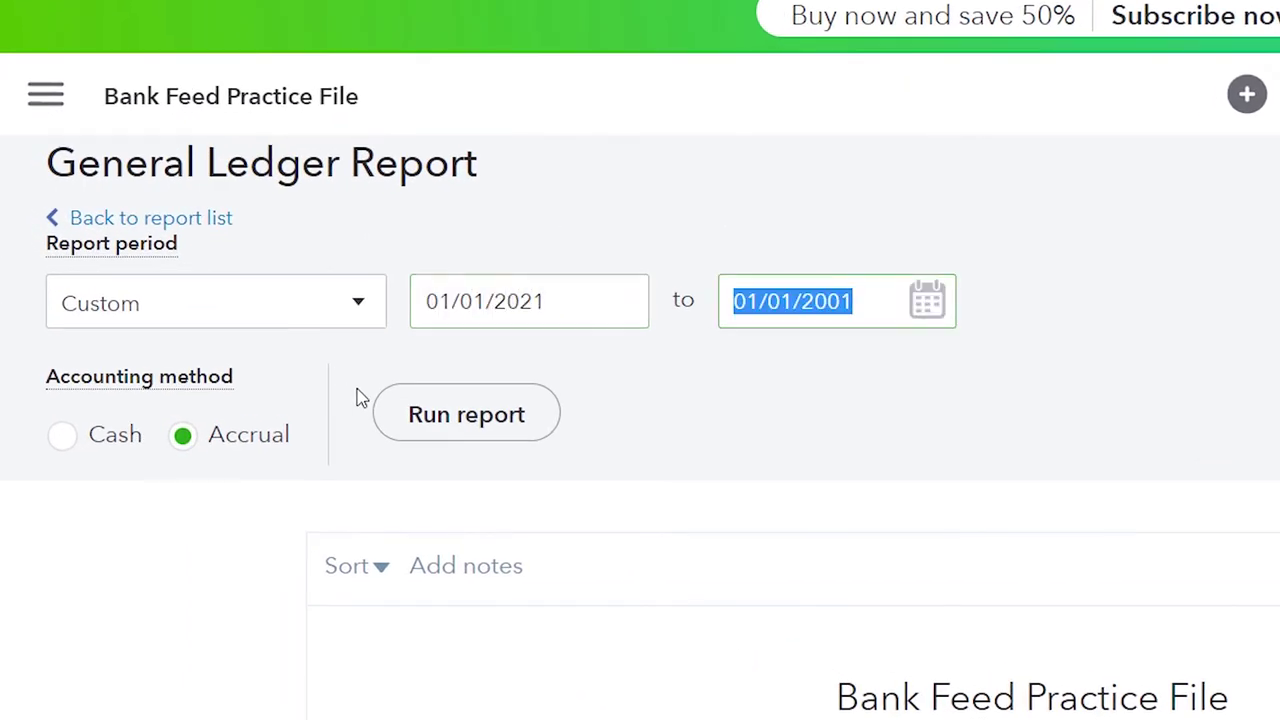
text(01/01/2021)
key(Tab)
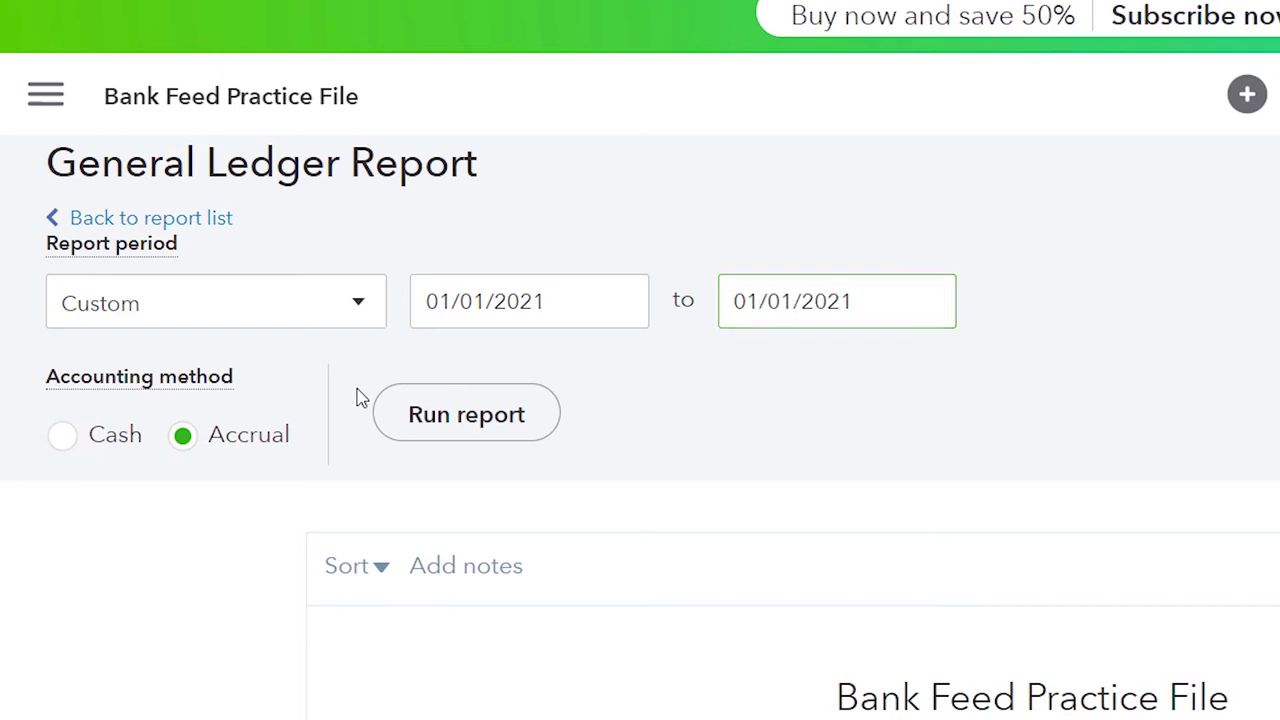
click(520, 445)
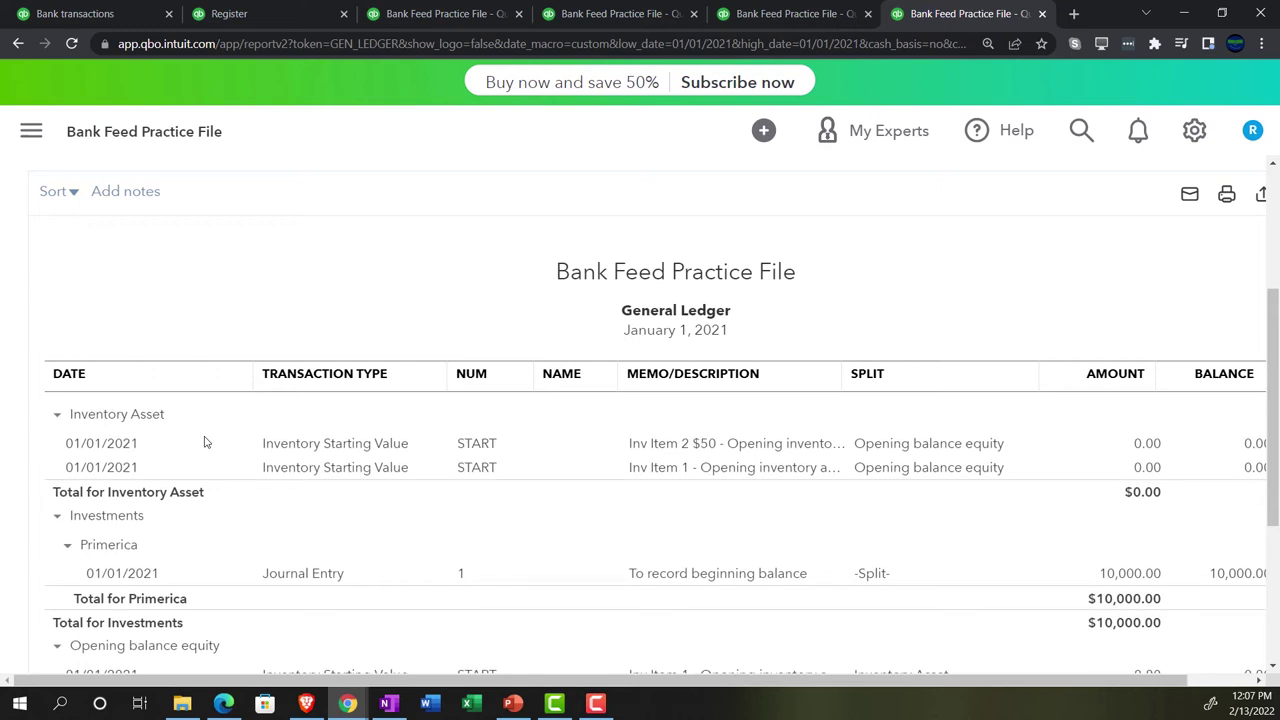
scroll(110, 465, down, 3)
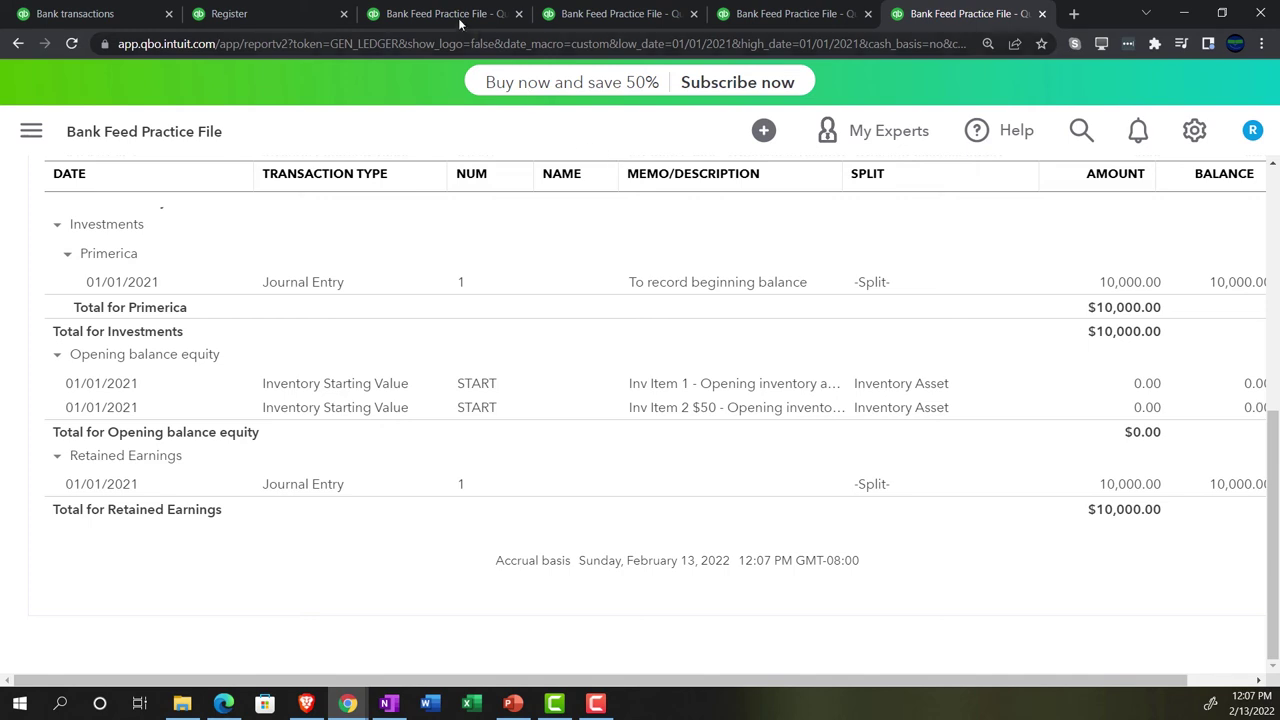
Step: Return to the balance sheet and review Primerica under Investments and the bank accounts above it
click(455, 15)
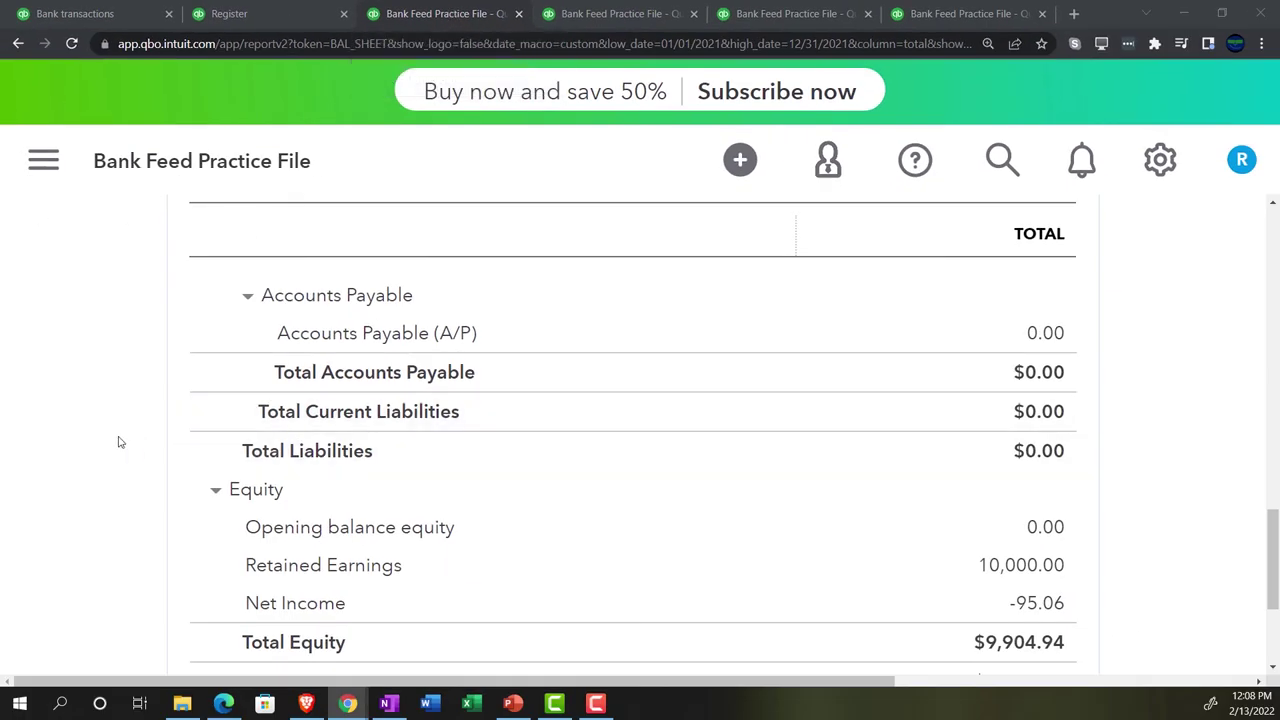
scroll(114, 441, up, 8)
scroll(114, 441, down, 1)
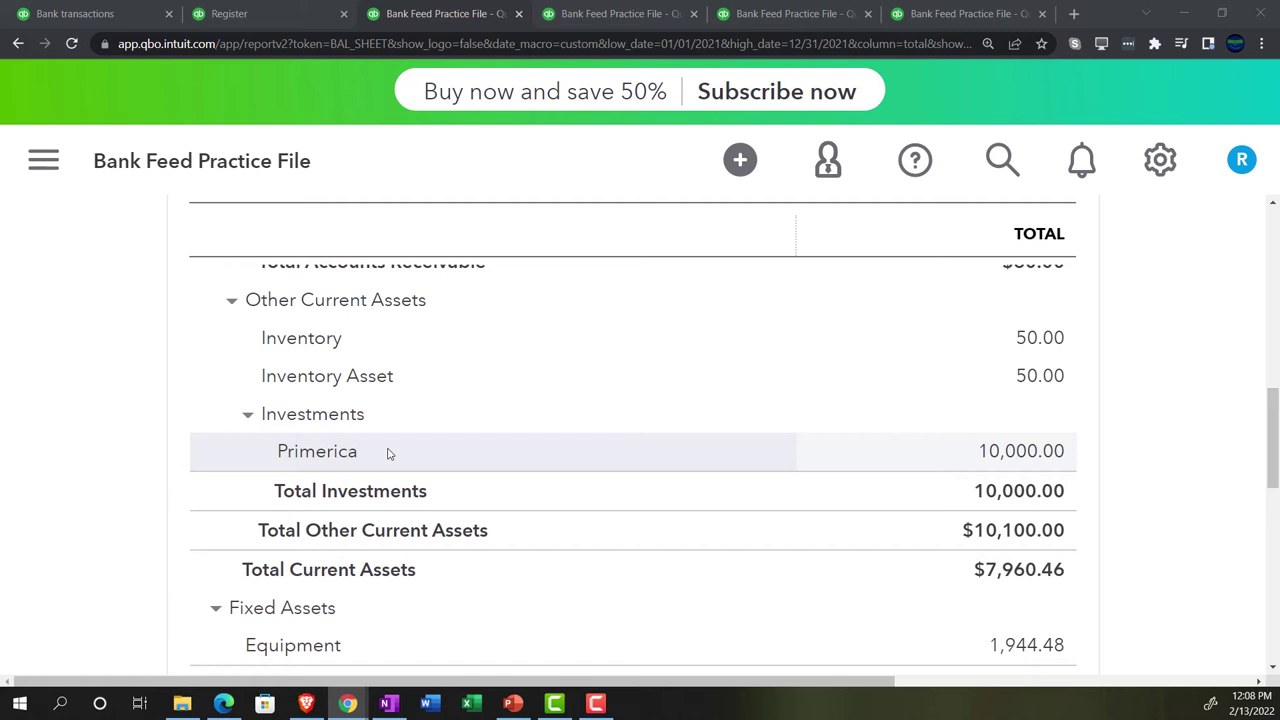
scroll(390, 454, up, 4)
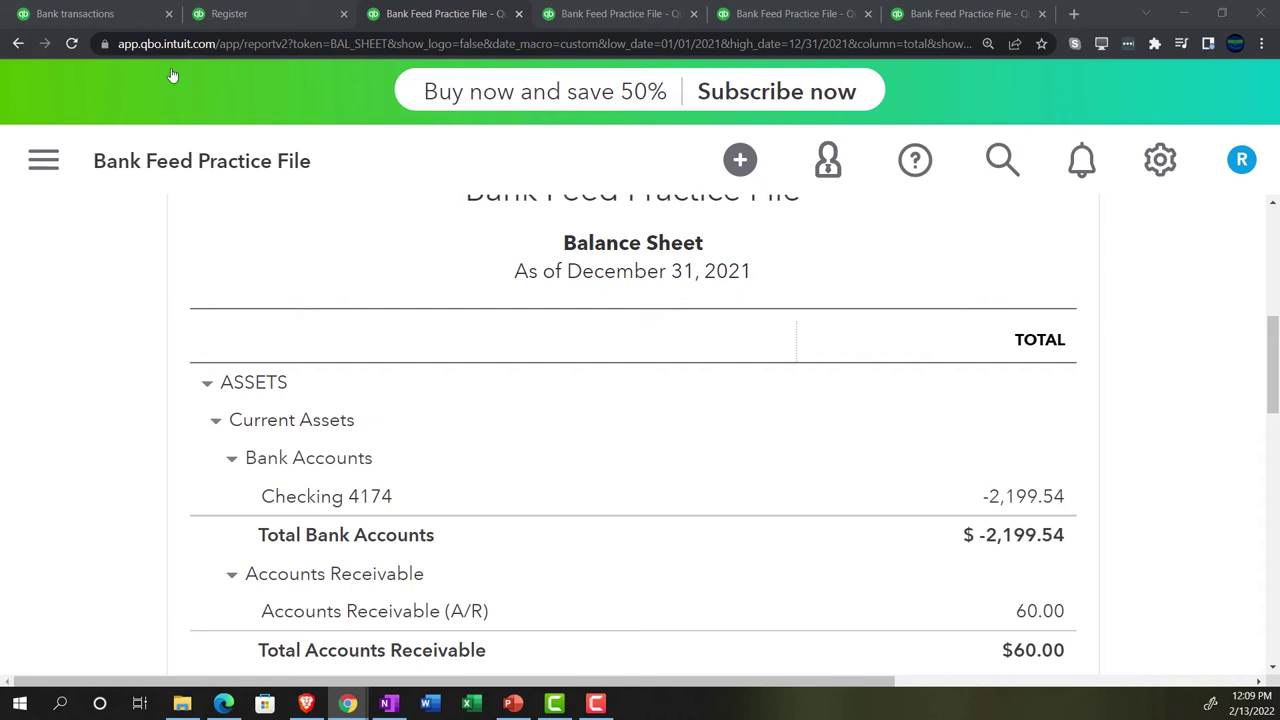
Step: Switch to the bank transactions and open the 11/17/2021 Primerica Life Ins. payment from the Checking 4174 items for review
click(107, 14)
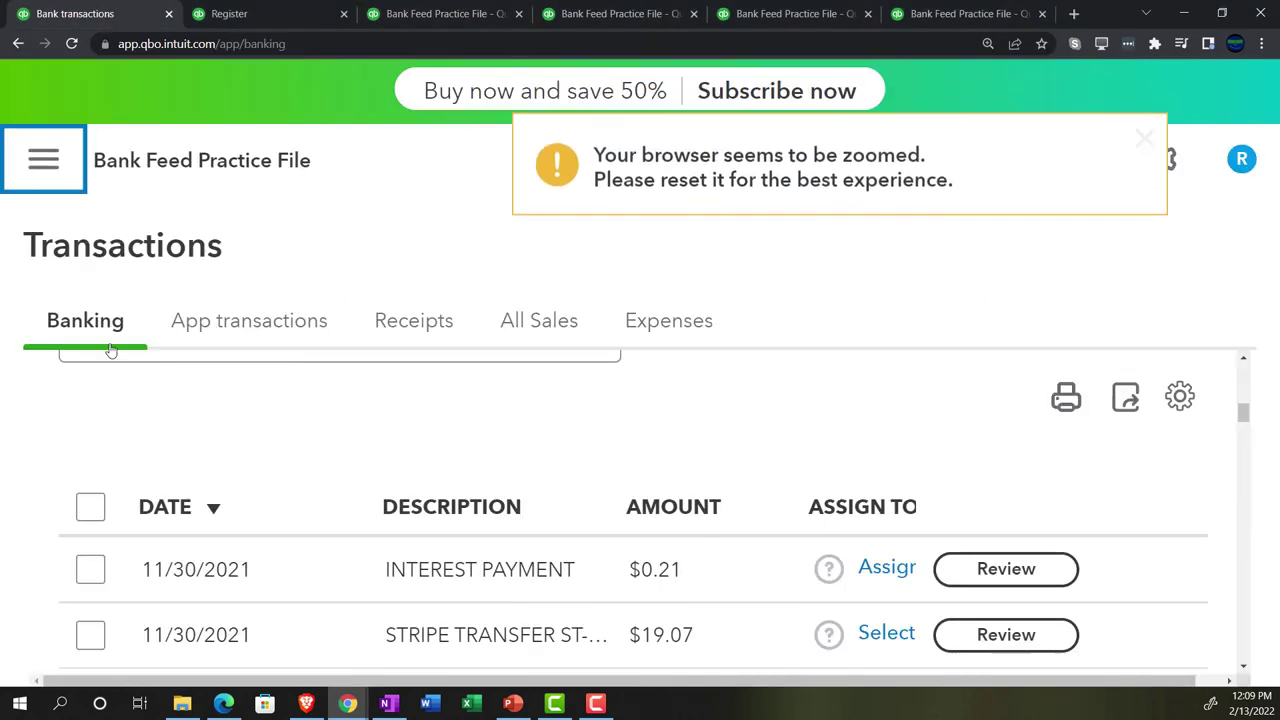
scroll(87, 434, up, 1)
key(ctrl+minus)
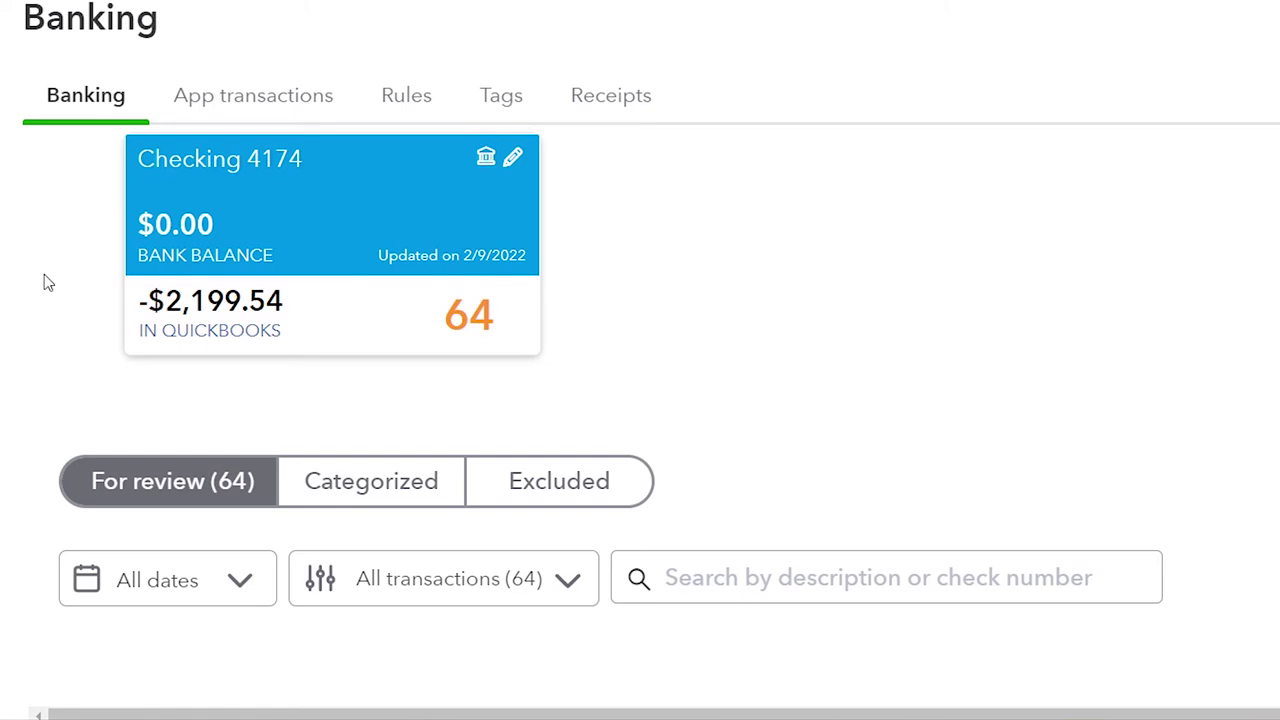
scroll(44, 274, down, 4)
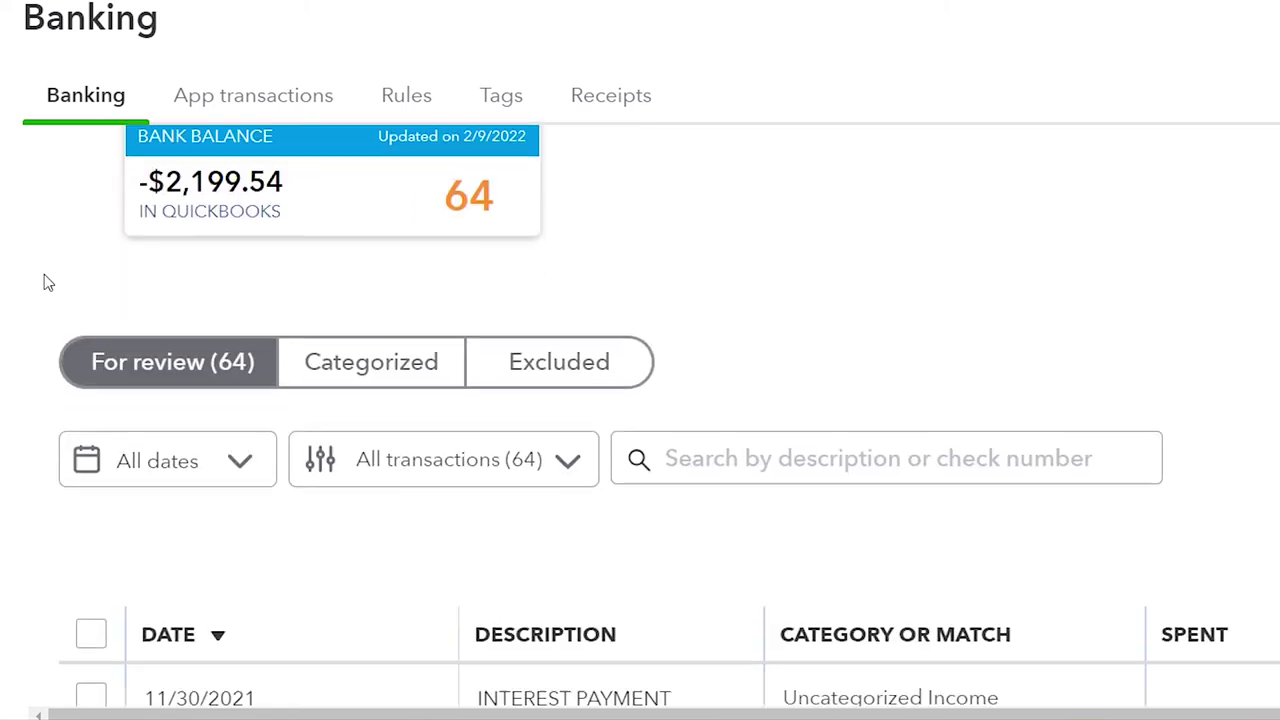
scroll(44, 281, down, 3)
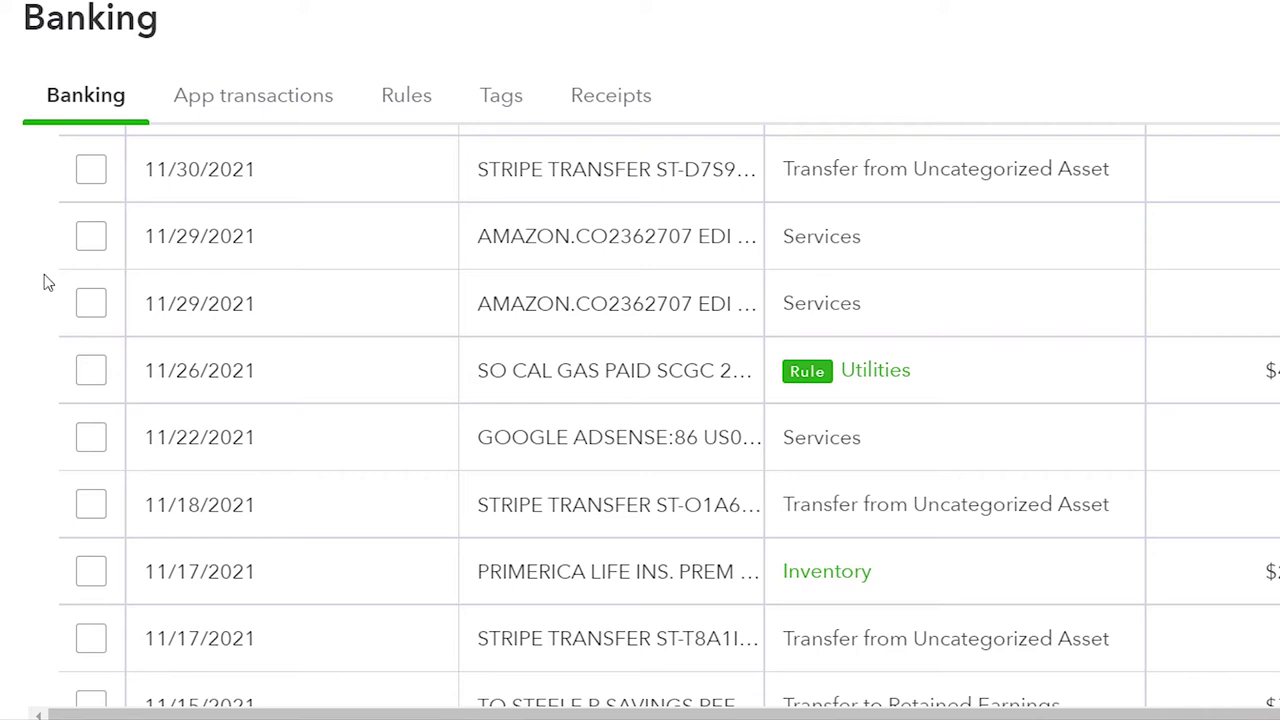
scroll(44, 280, down, 3)
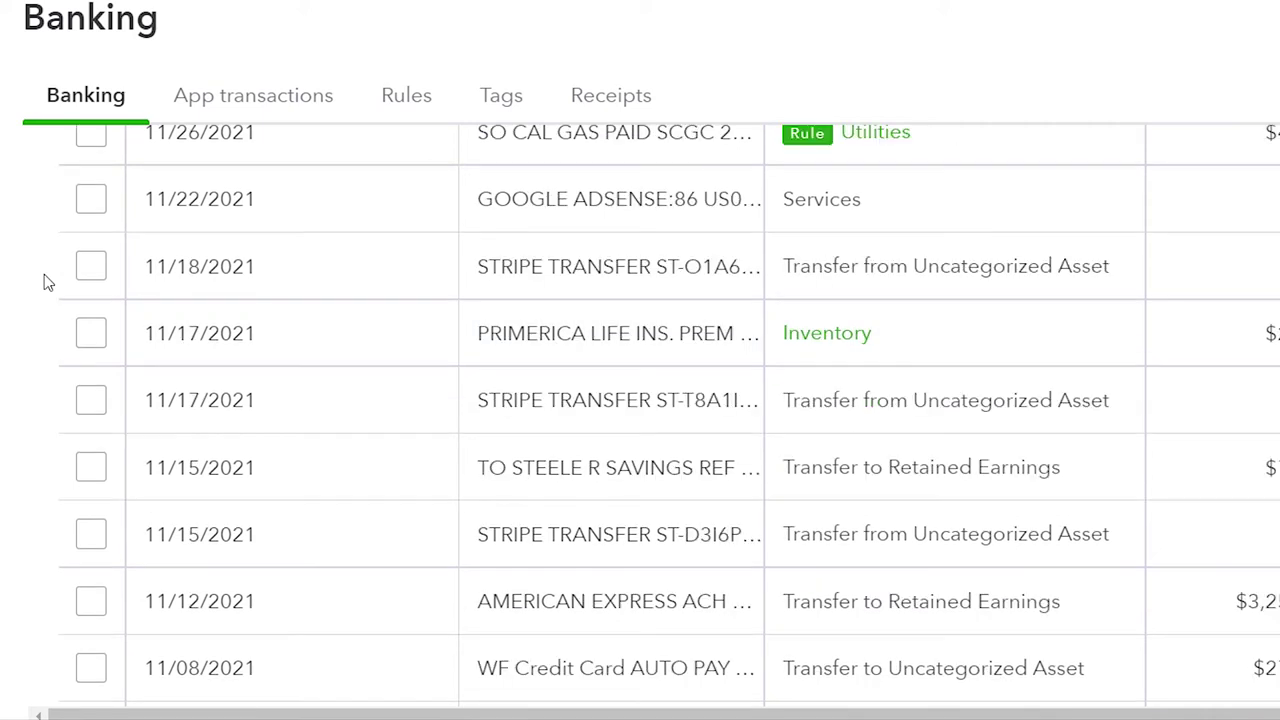
click(519, 340)
scroll(563, 366, down, 2)
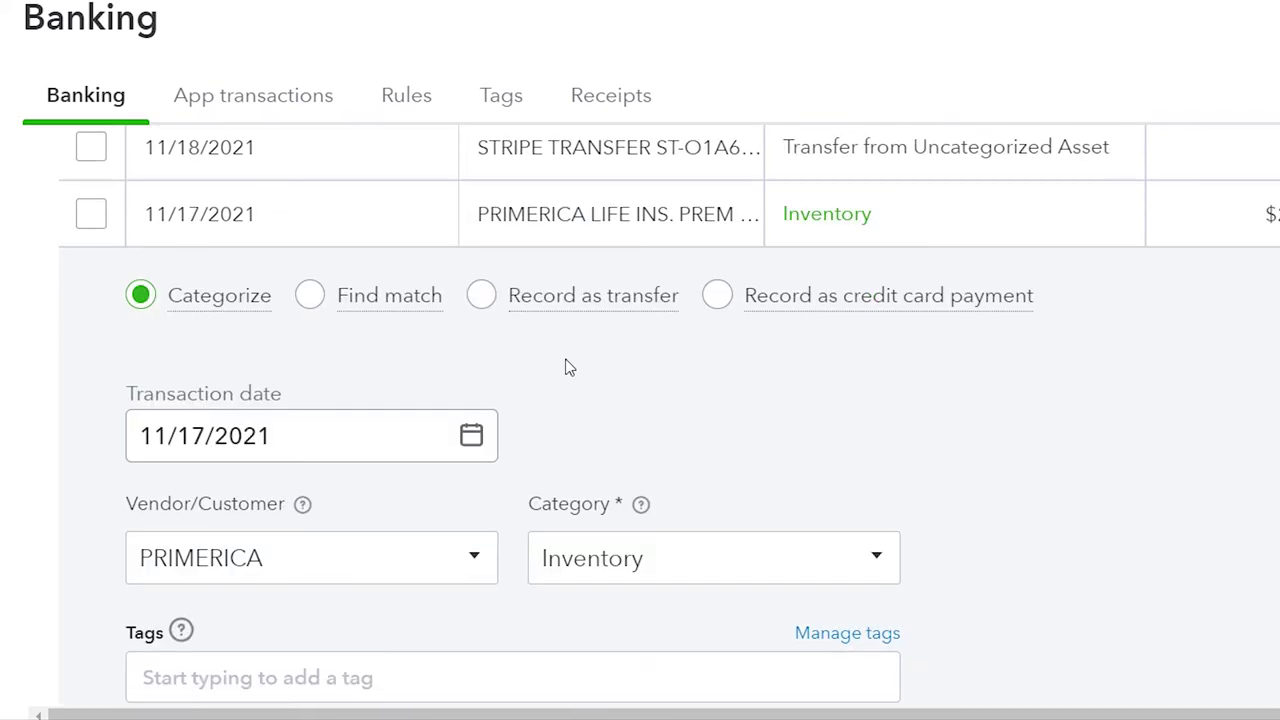
Step: Set the category of the 11/17/2021 Primerica payment to the Primerica sub-account of Investments
scroll(565, 367, down, 1)
click(369, 337)
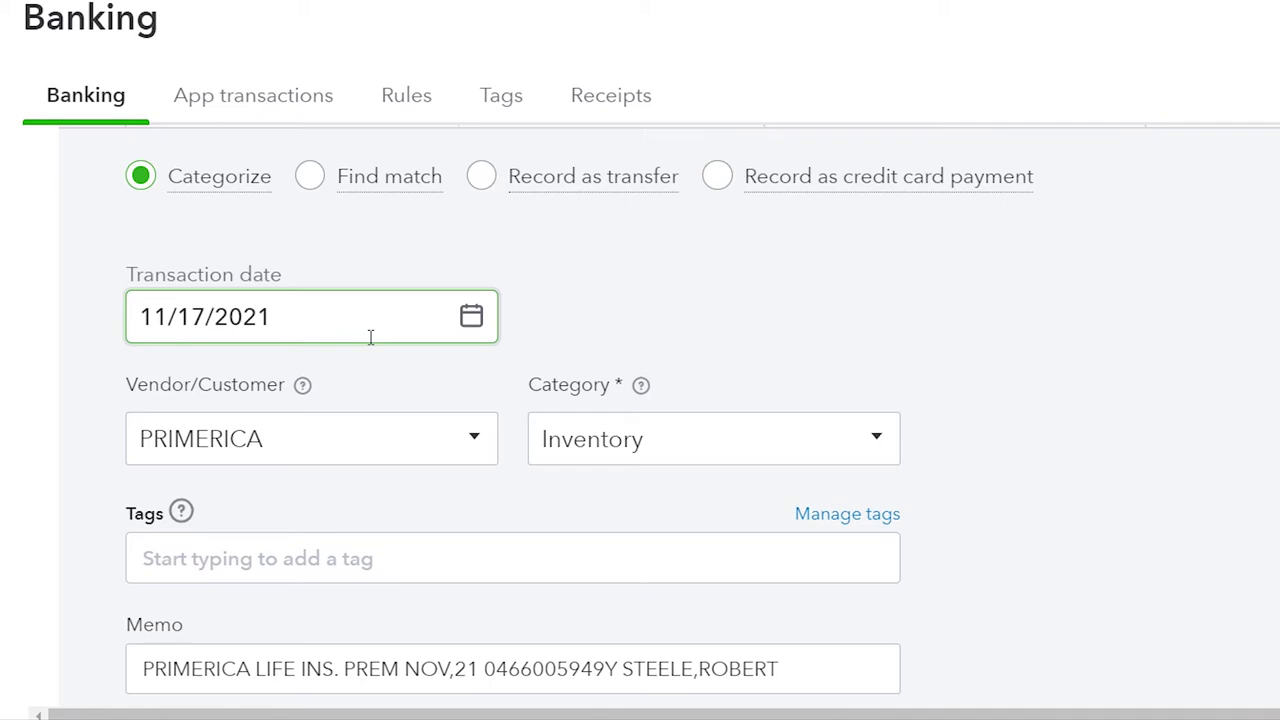
scroll(369, 337, down, 1)
click(805, 318)
double_click(563, 328)
text(inv)
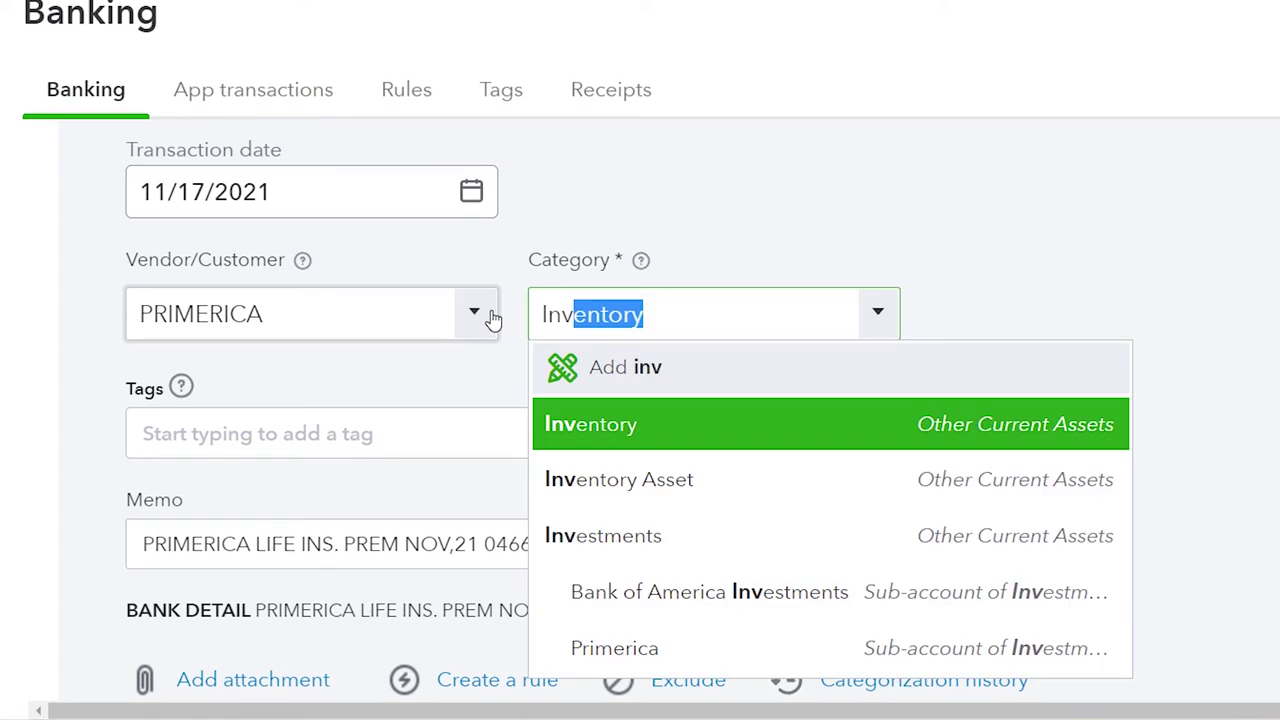
key(Down)
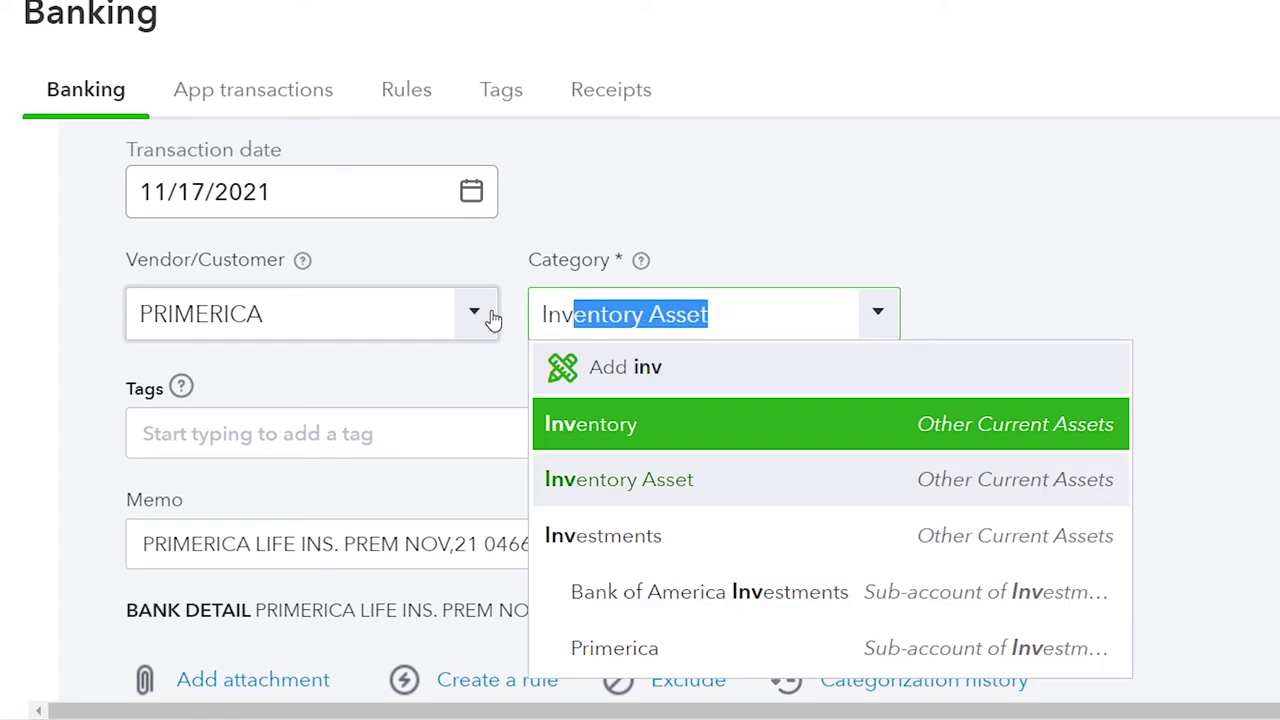
click(614, 648)
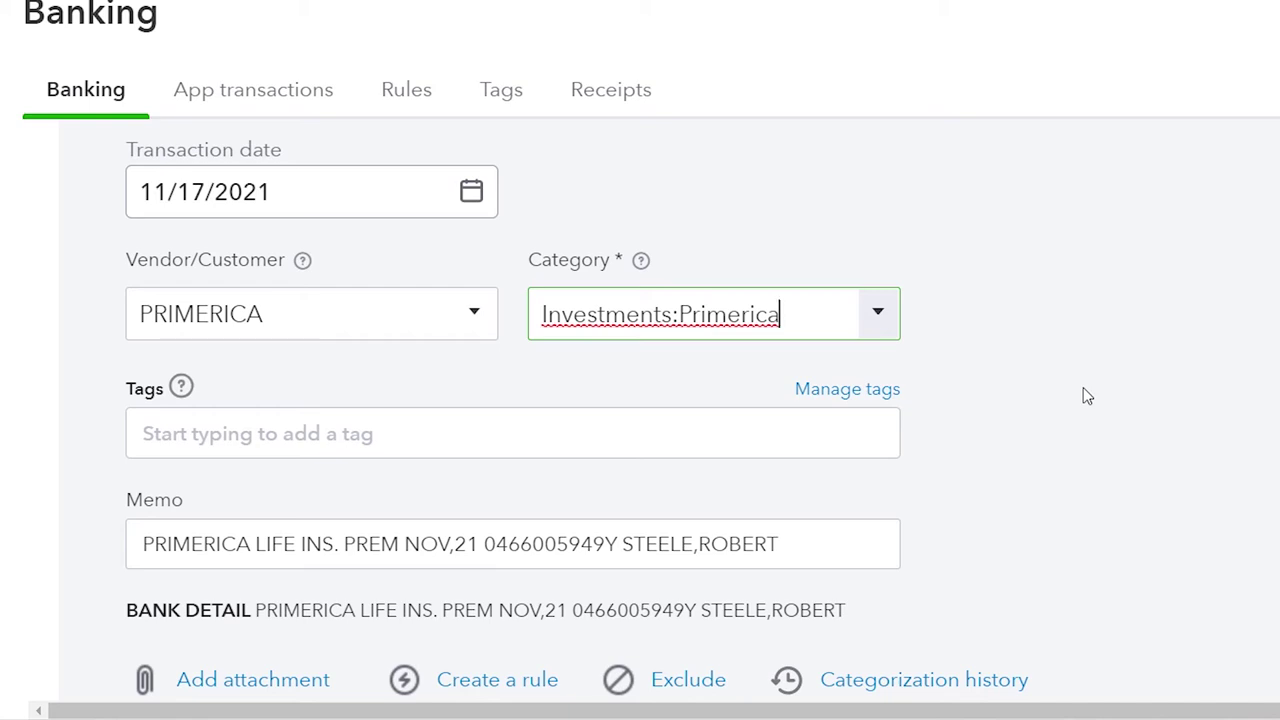
Step: Switch the 11/17/2021 Primerica payment to be recorded as a transfer and add it to the books
scroll(1084, 390, down, 1)
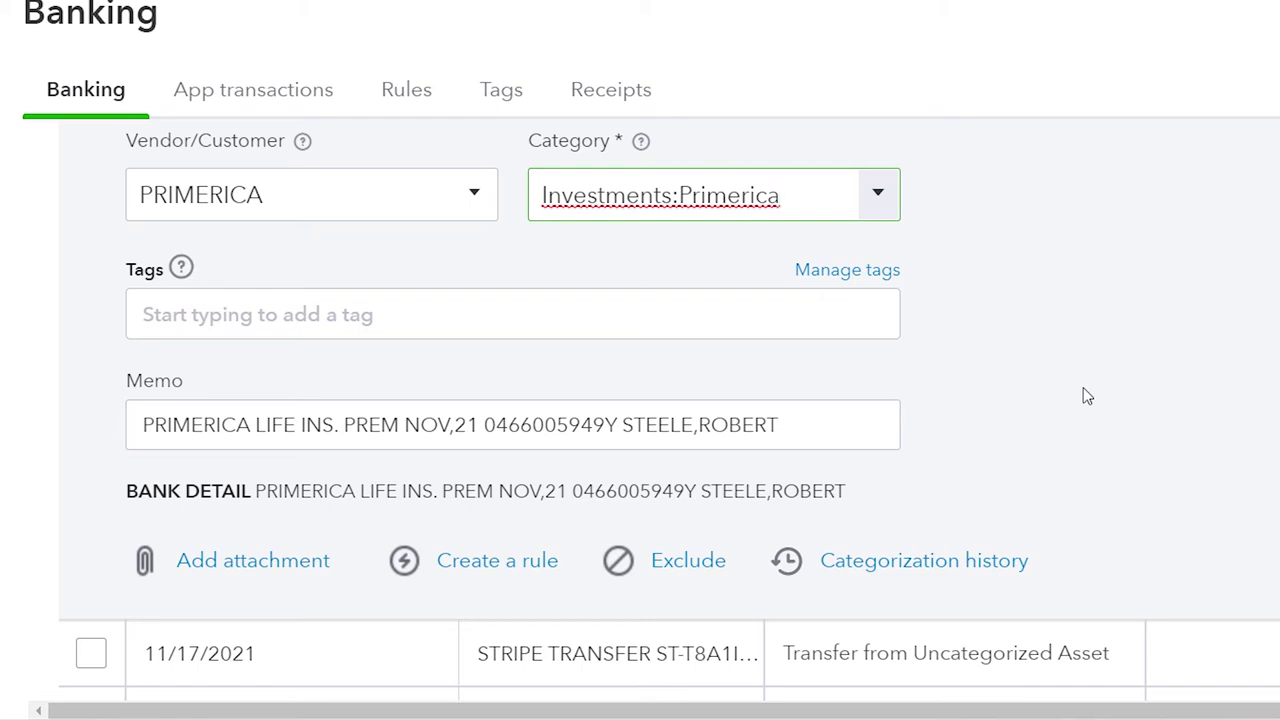
scroll(1083, 396, up, 3)
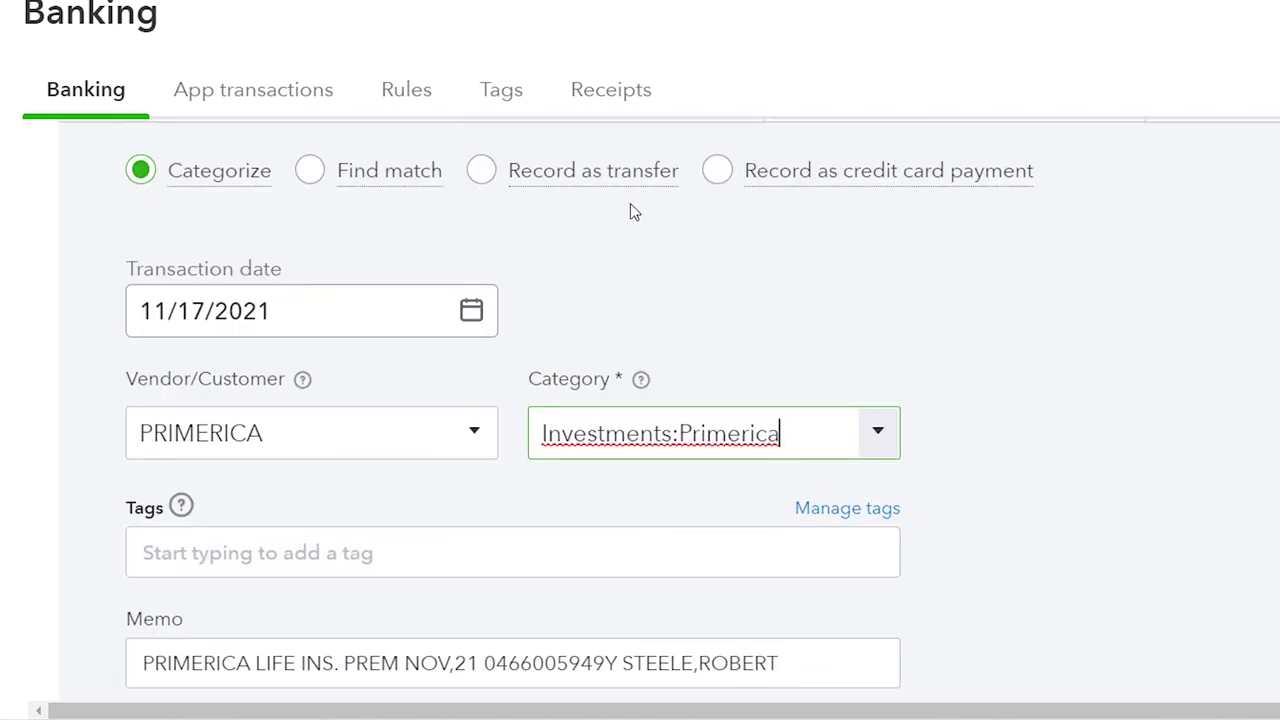
click(590, 178)
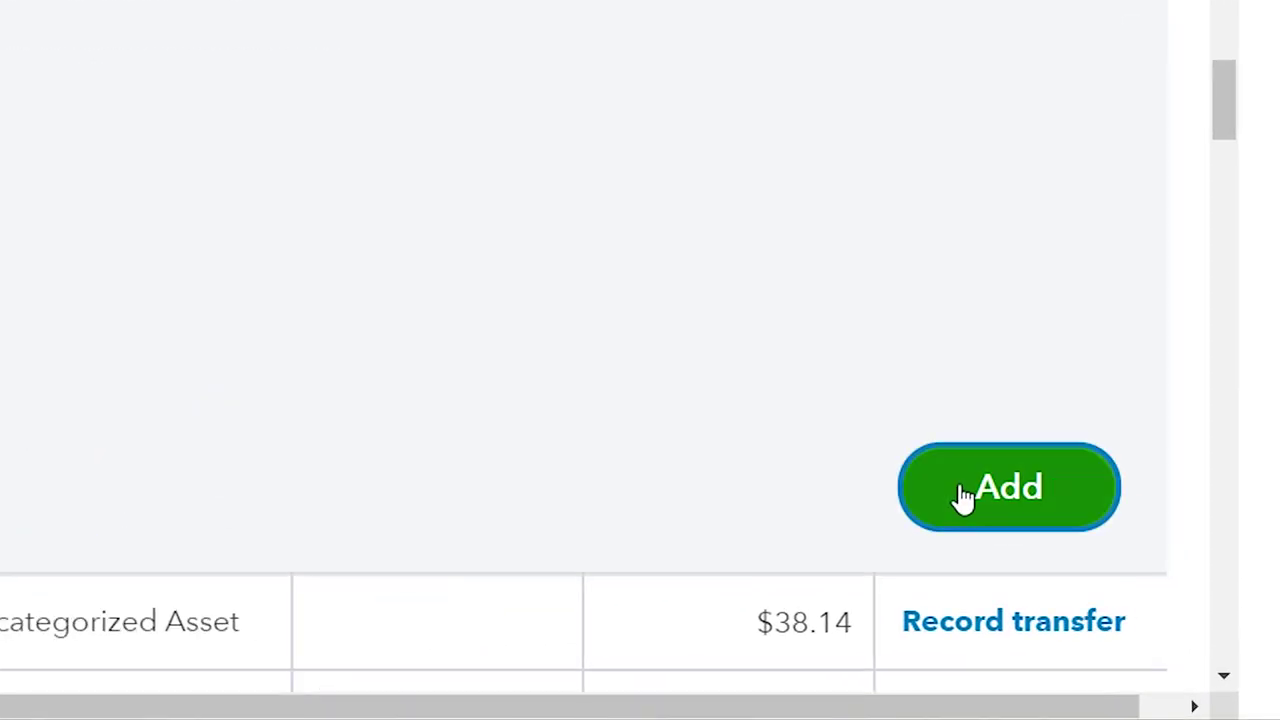
click(963, 497)
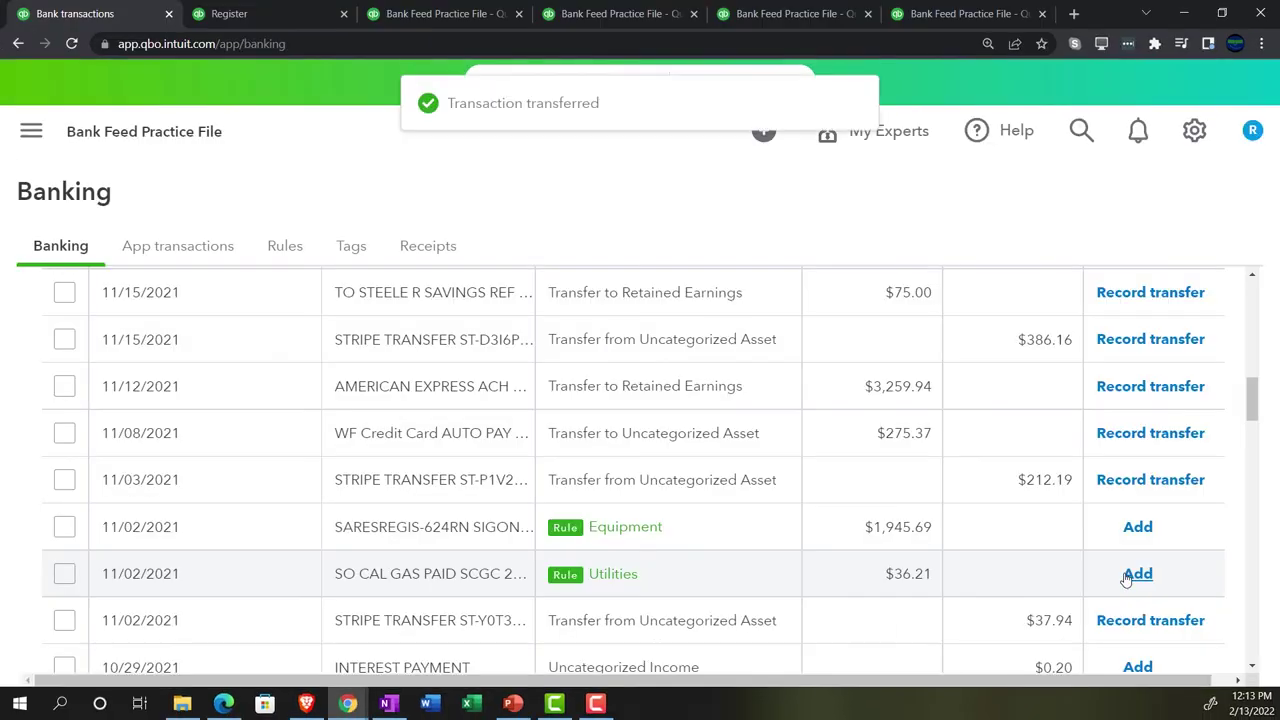
Step: Switch to the balance sheet as of December 31, 2021 and rerun the report
click(430, 16)
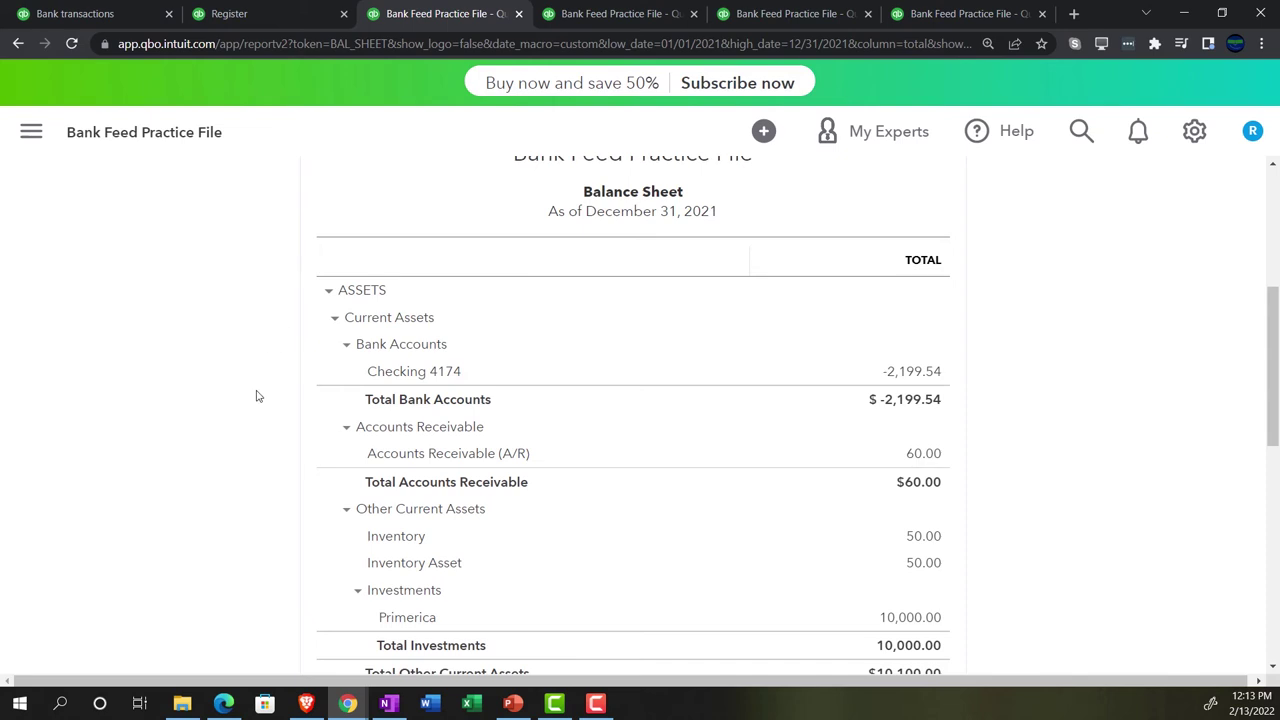
scroll(256, 396, up, 3)
click(930, 234)
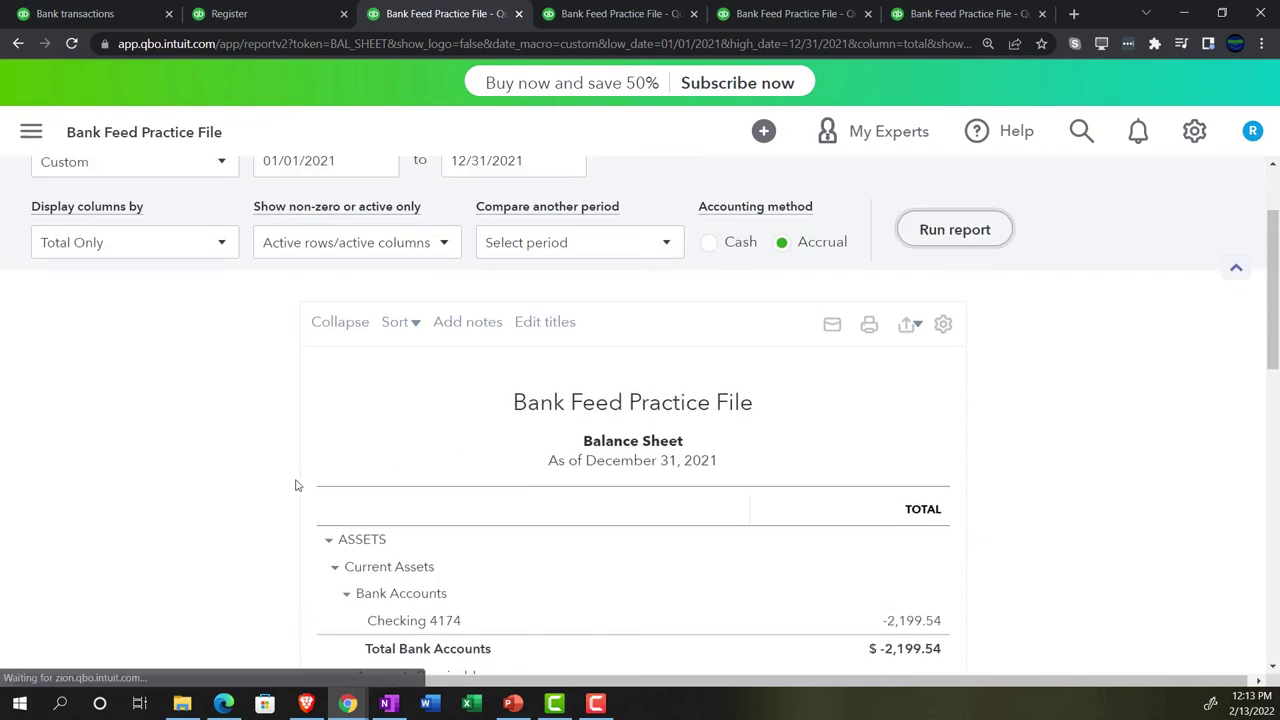
key(ctrl+plus)
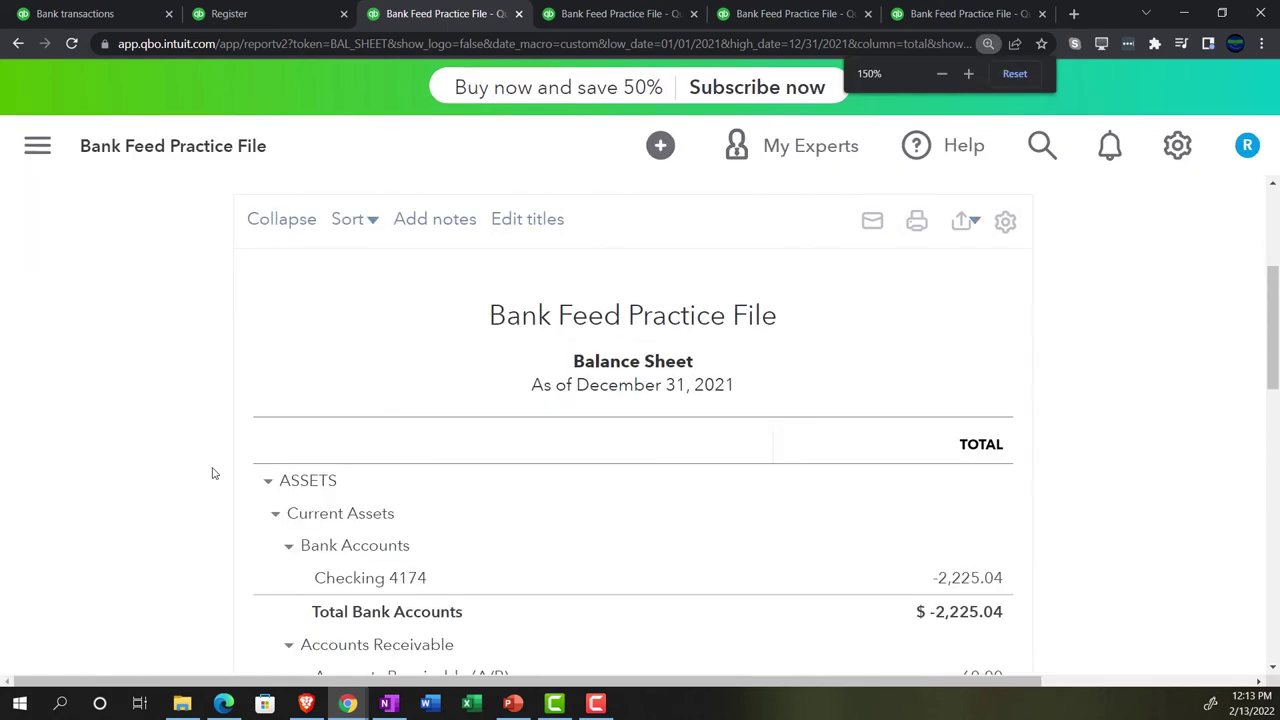
Step: Open the transaction detail behind Checking 4174, inspect the Primerica Life Ins. transfer record, and close it without changes
scroll(212, 473, down, 1)
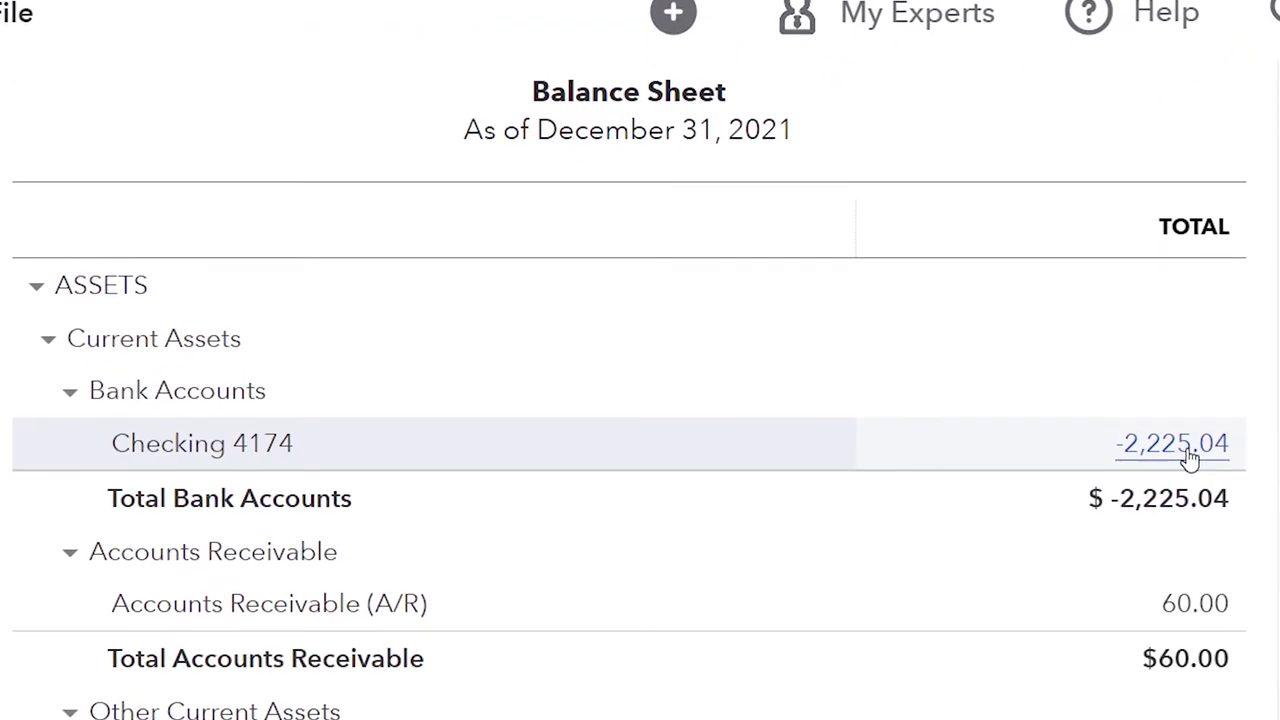
click(1188, 449)
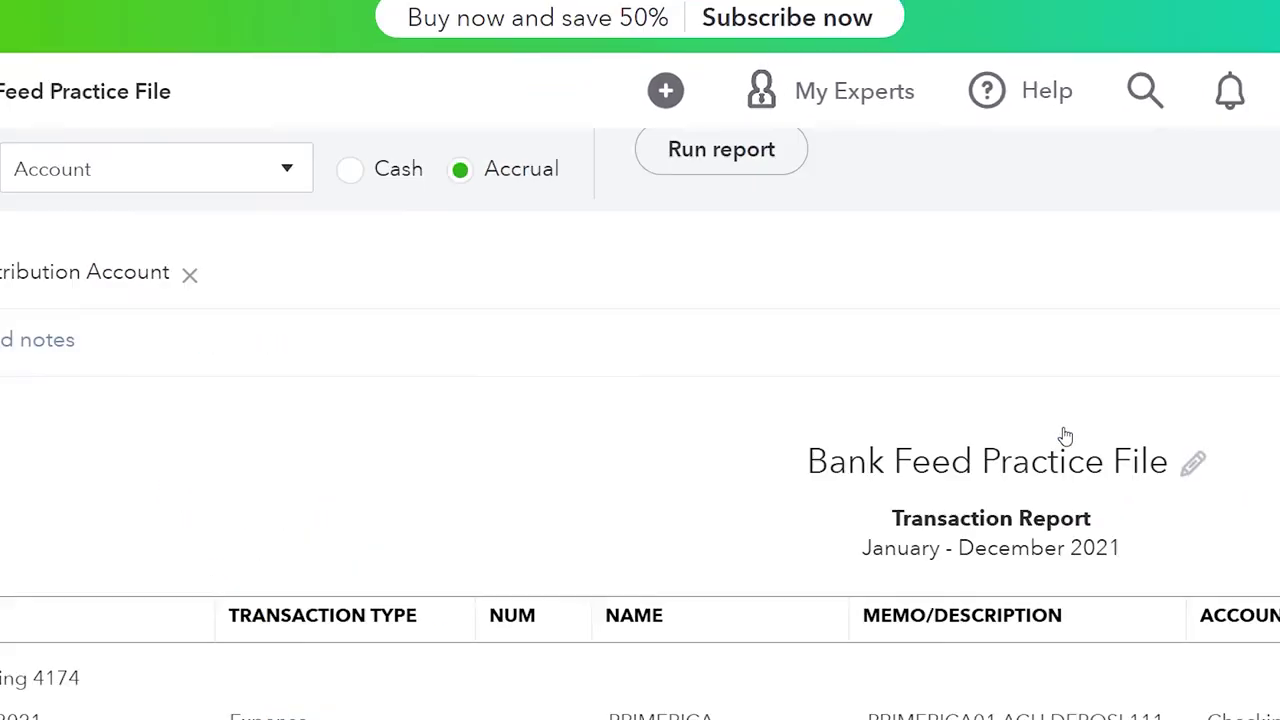
scroll(1065, 437, down, 1)
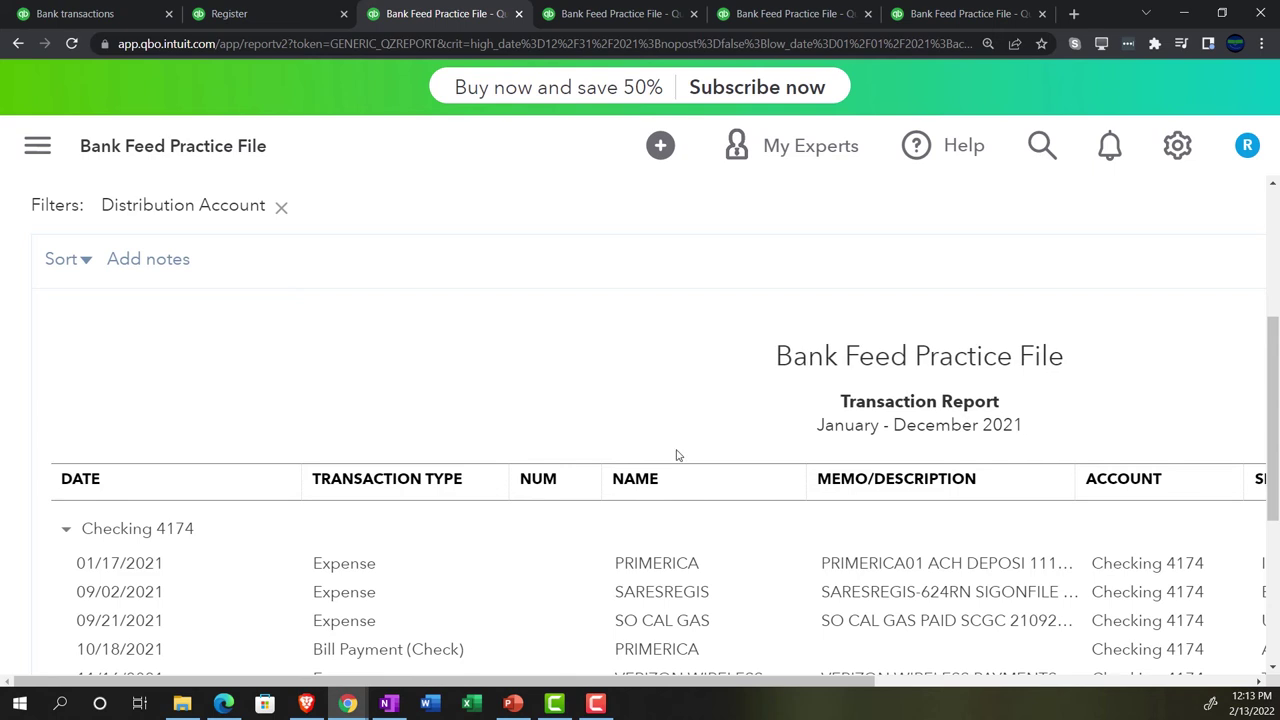
key(ctrl+minus)
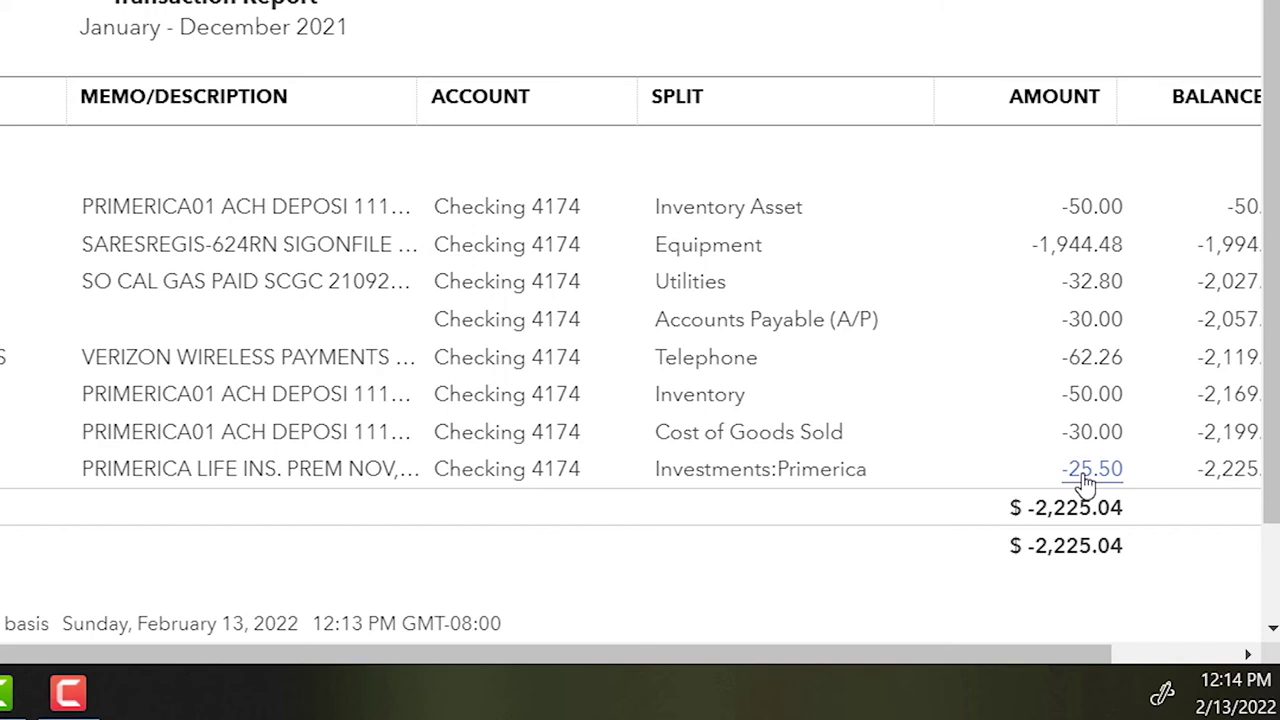
click(1090, 472)
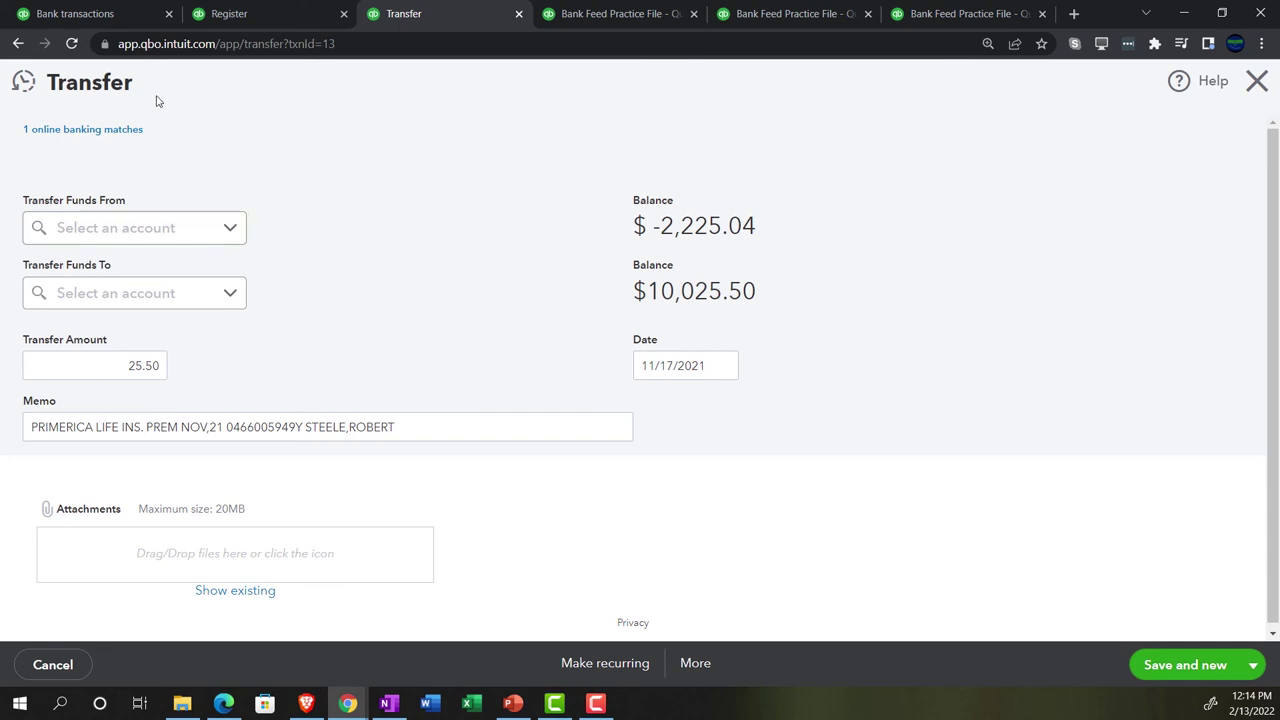
click(1258, 86)
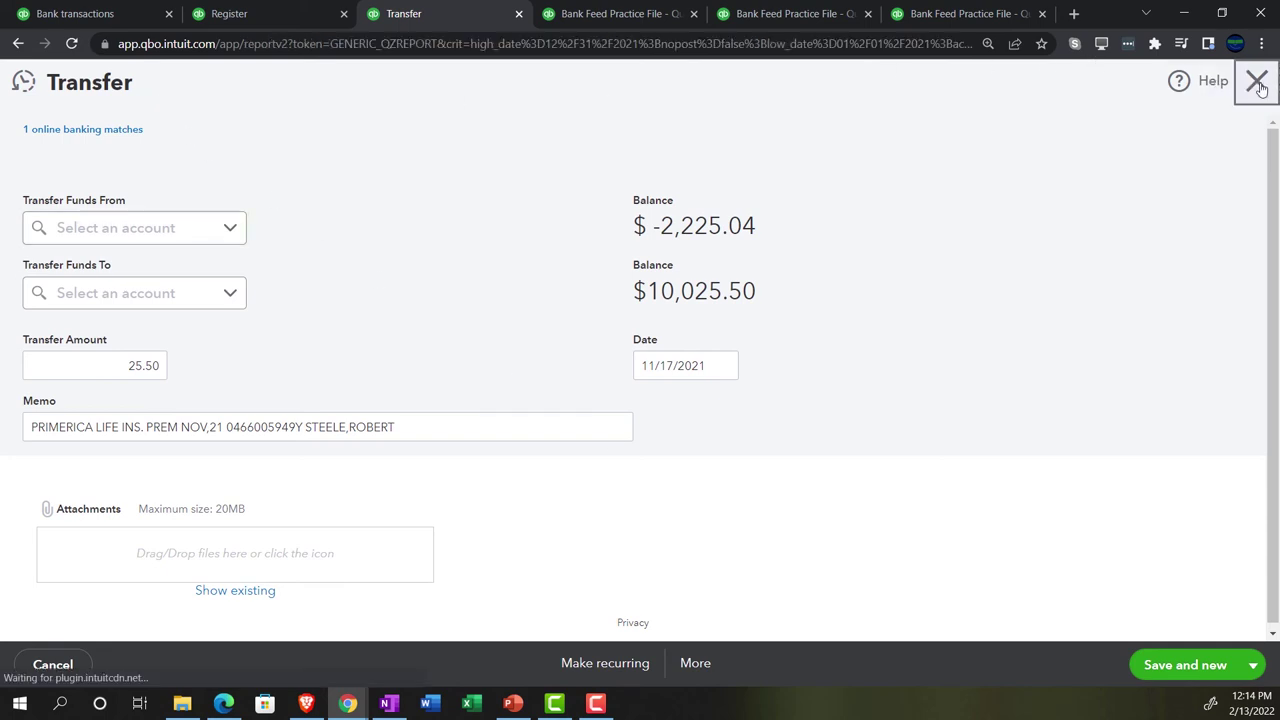
Step: Return to the balance sheet and open the transaction detail behind the Primerica investment account
scroll(138, 308, up, 5)
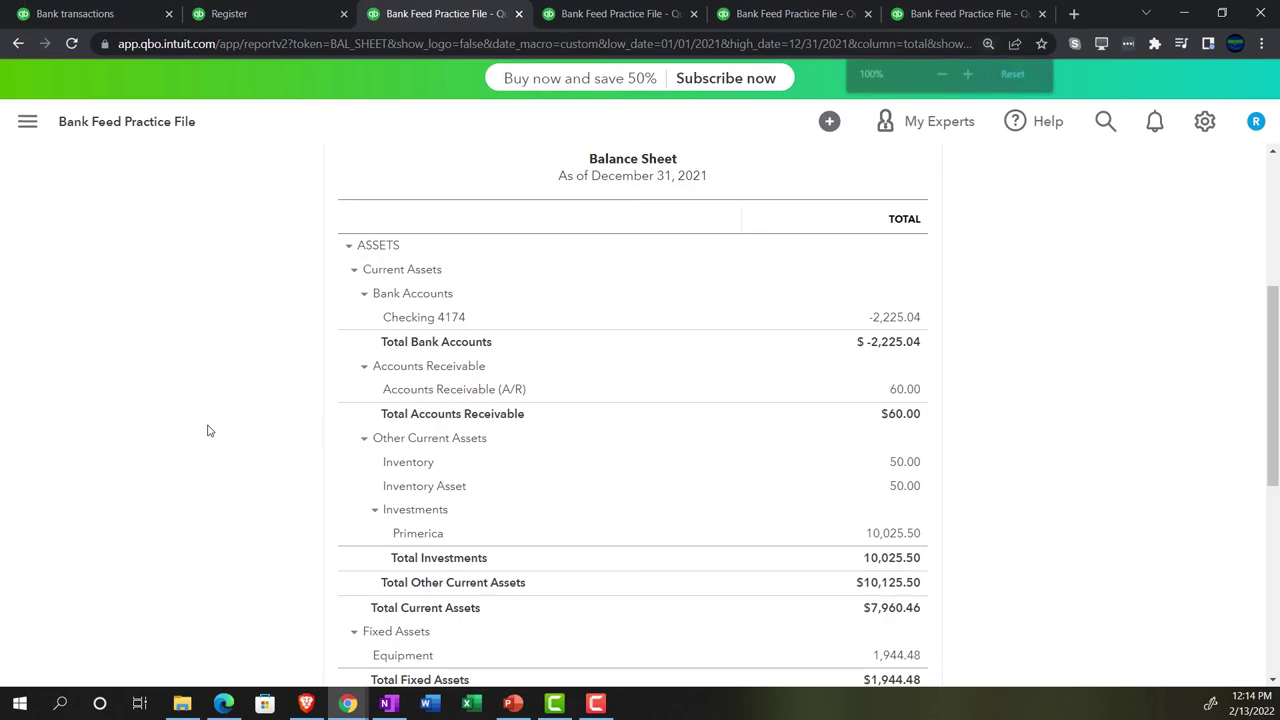
key(ctrl+plus)
key(ctrl+plus)
key(ctrl+plus)
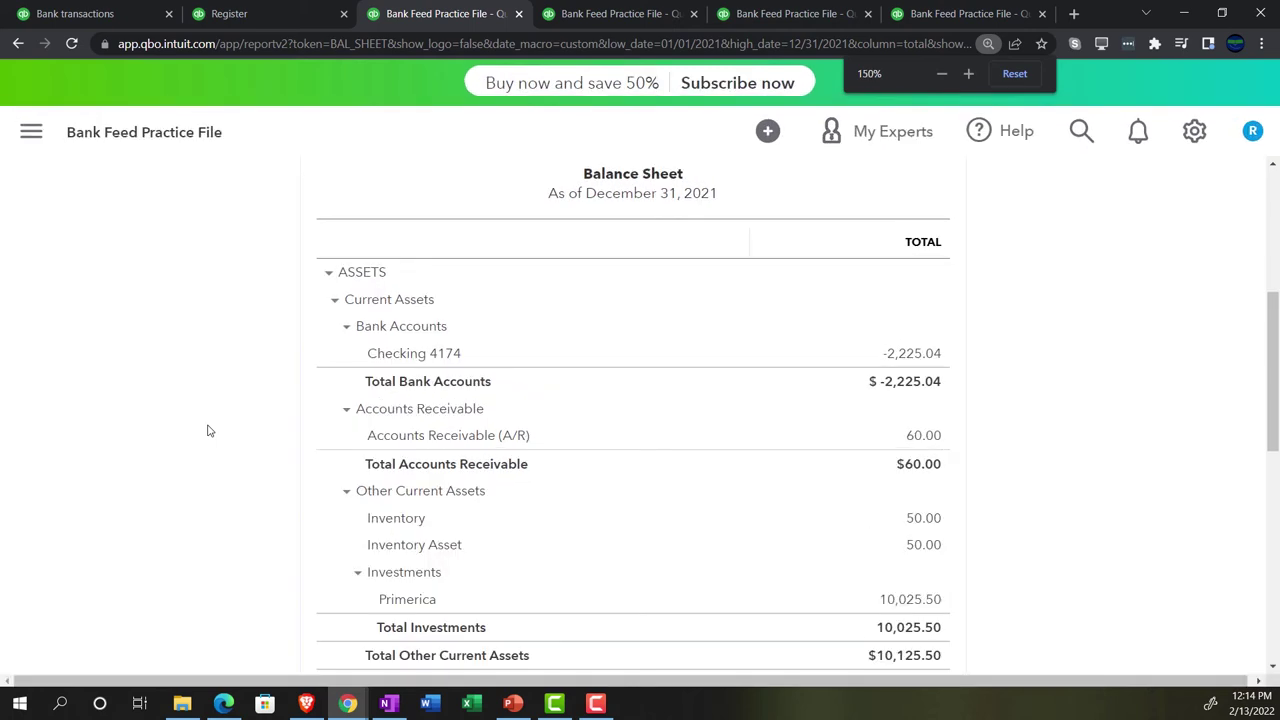
scroll(205, 432, down, 2)
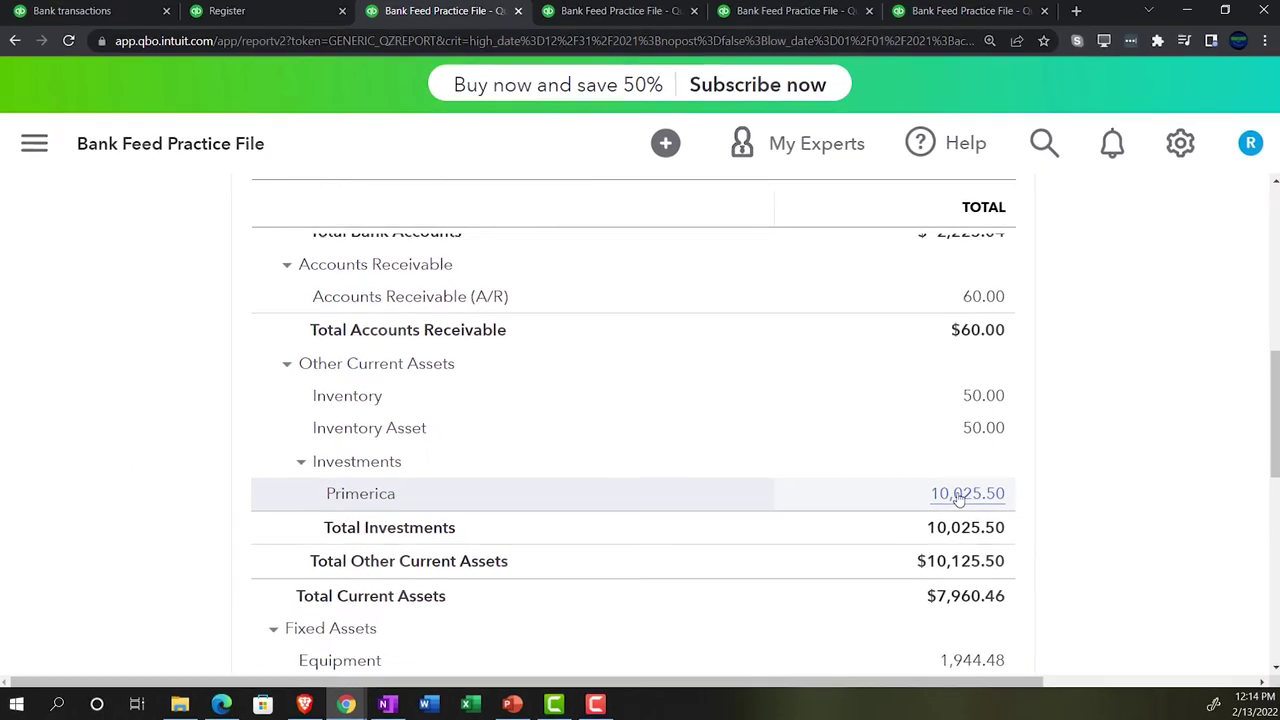
click(1145, 452)
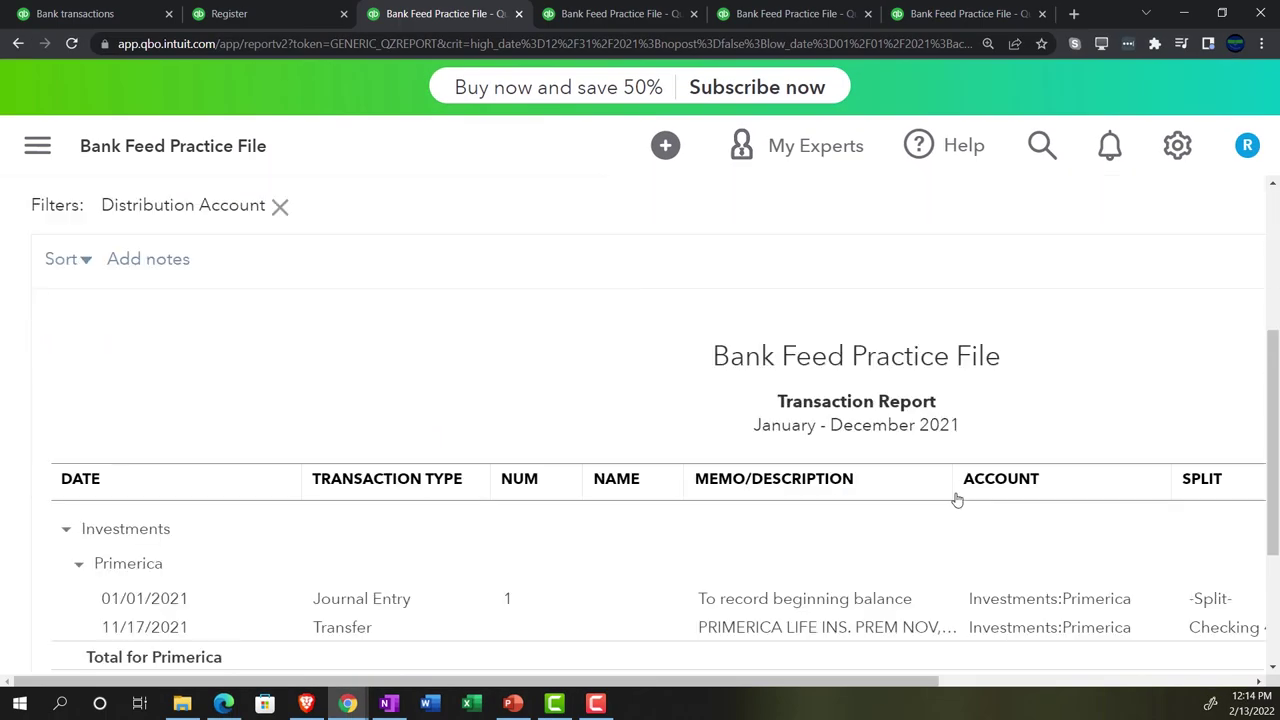
key(ctrl+minus)
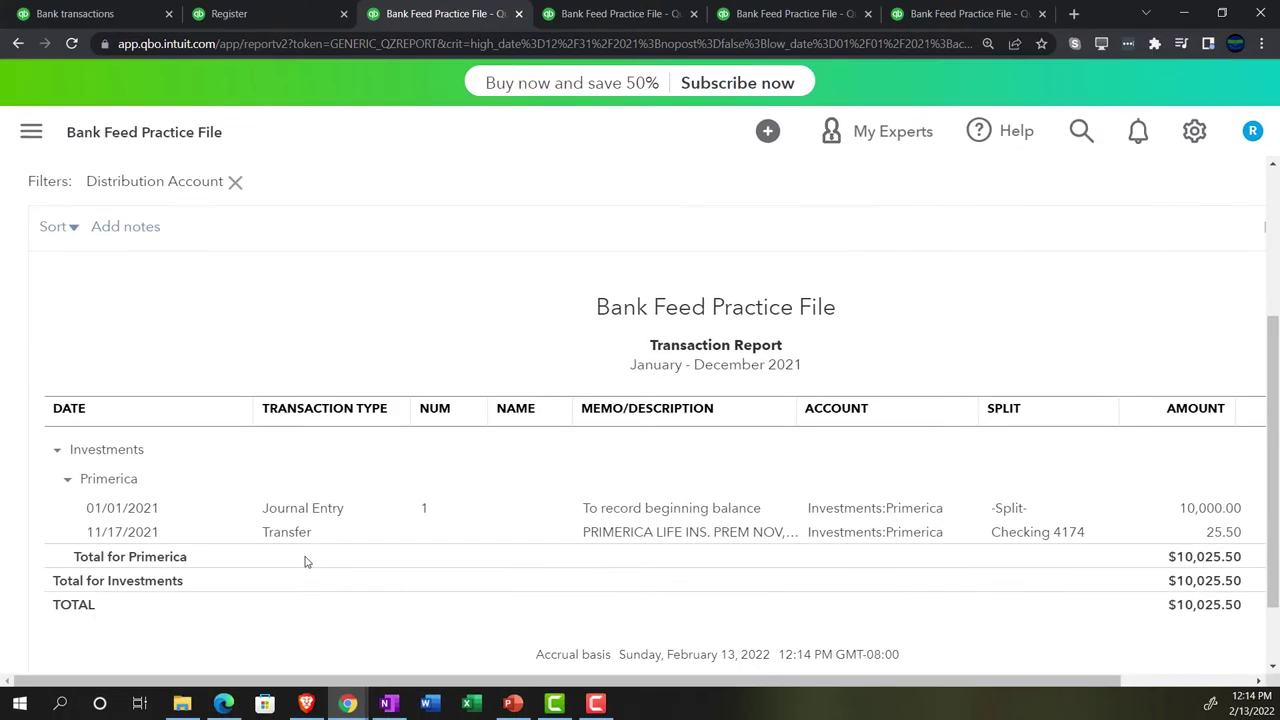
Step: Go back to the balance sheet summary and review Primerica under Investments along with the current asset totals
scroll(305, 562, up, 3)
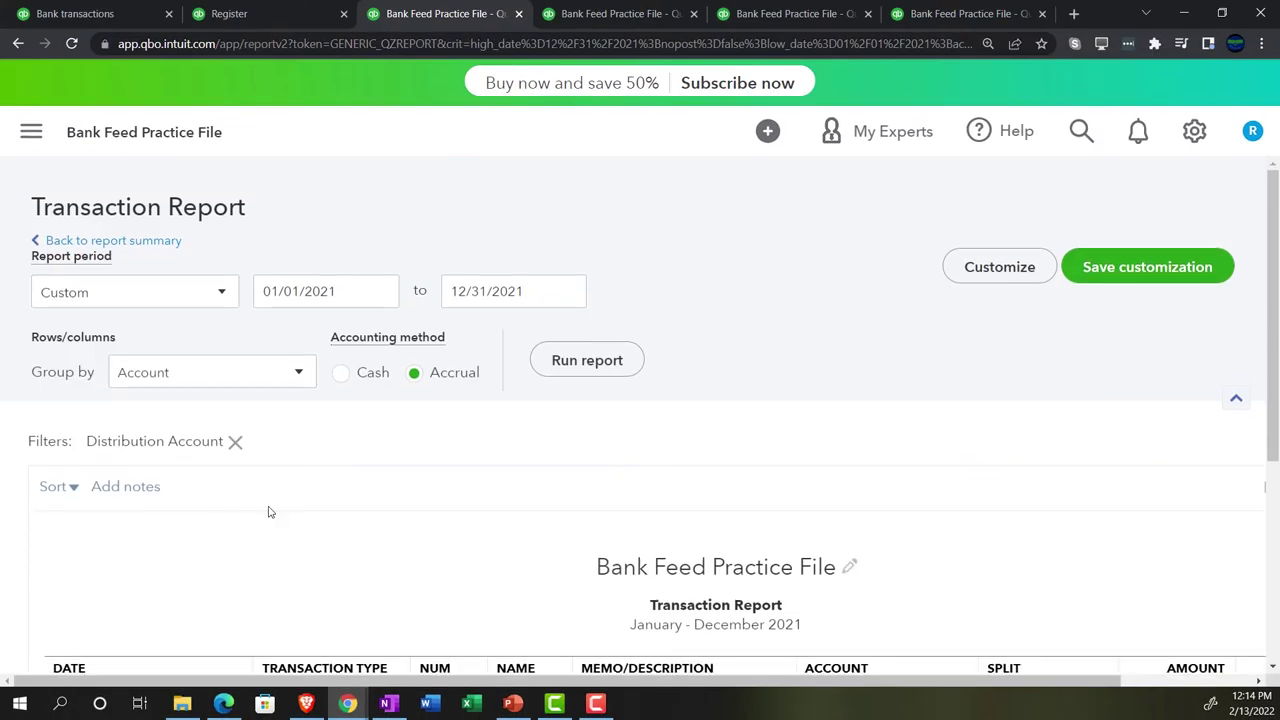
click(150, 242)
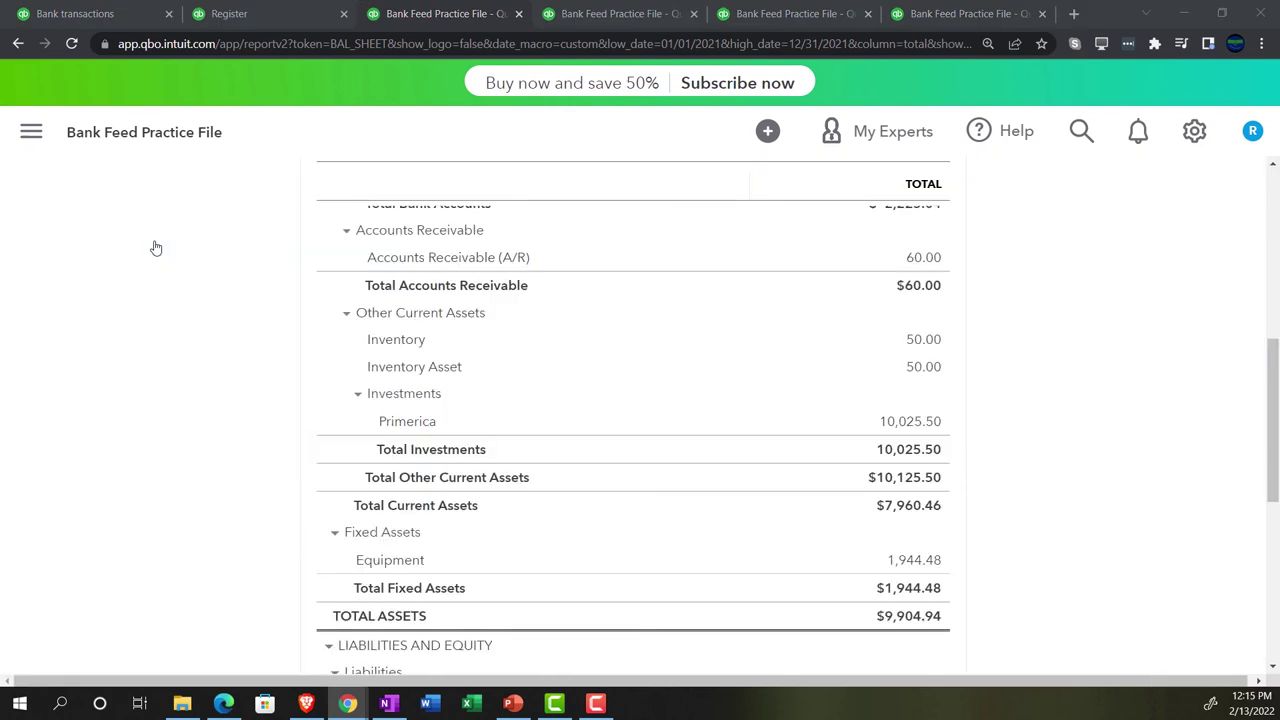
key(ctrl+plus)
key(ctrl+plus)
key(ctrl+plus)
key(ctrl+plus)
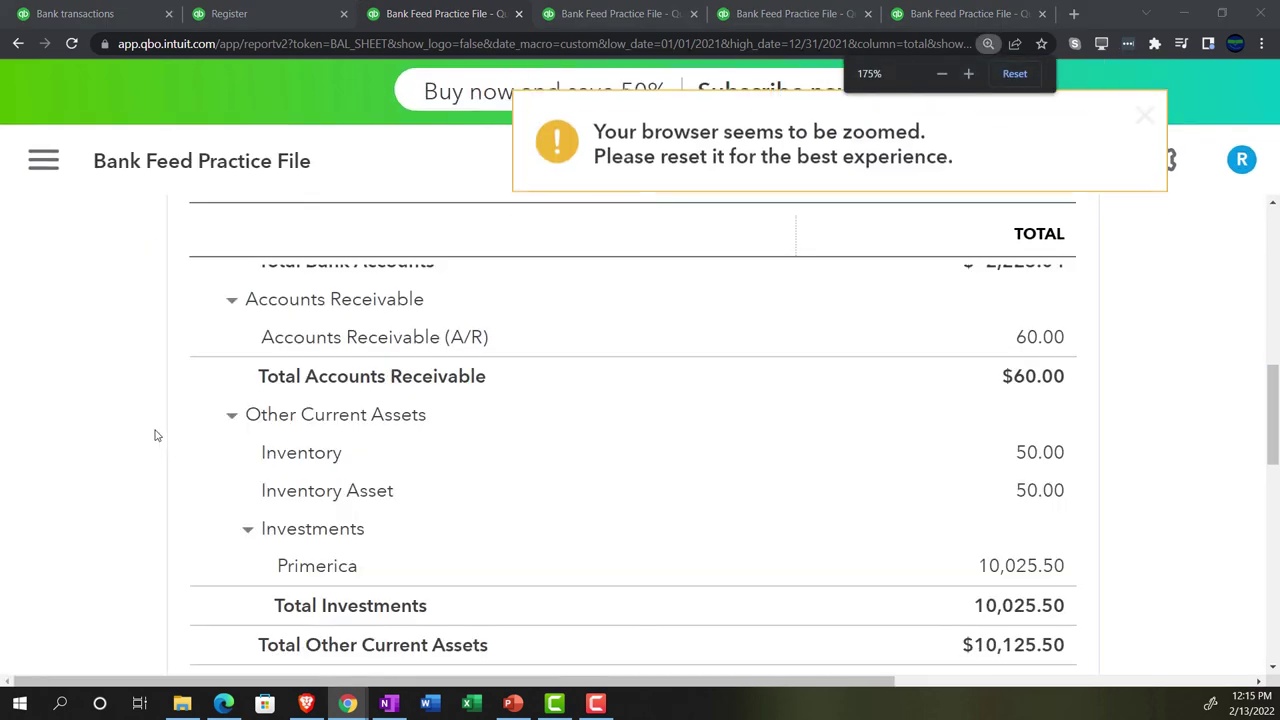
scroll(160, 437, down, 2)
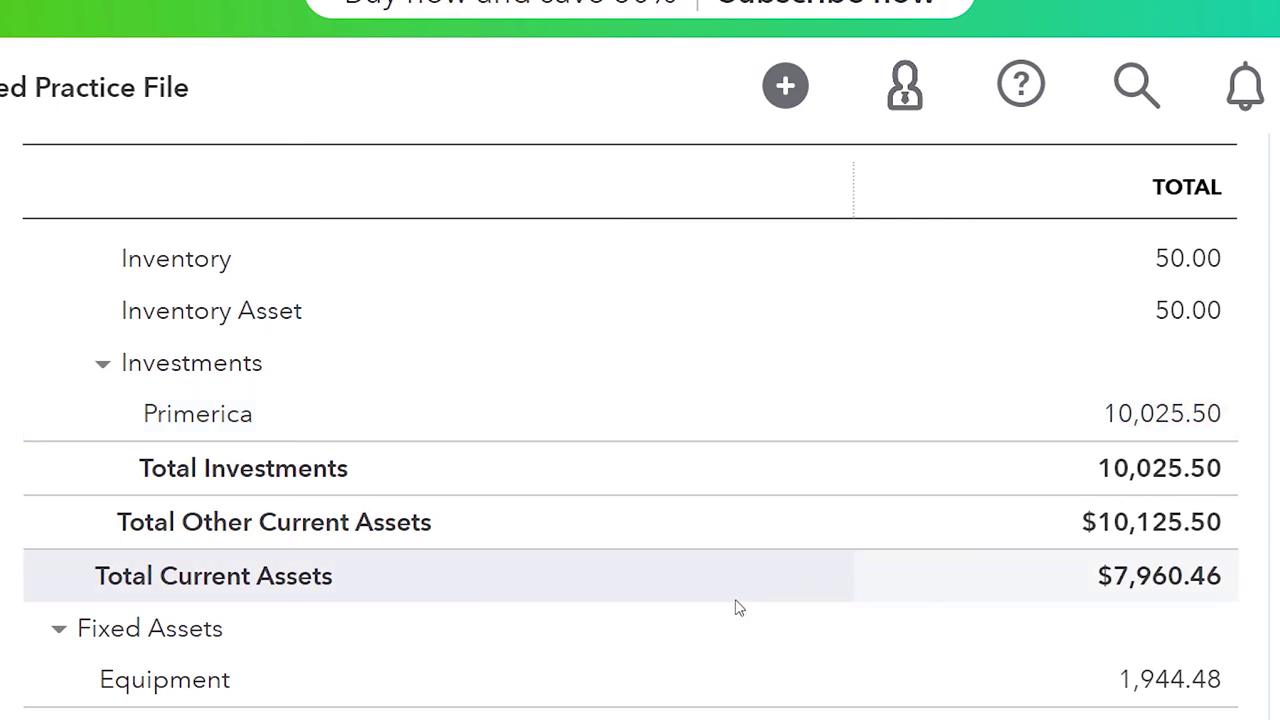
scroll(700, 600, down, 1)
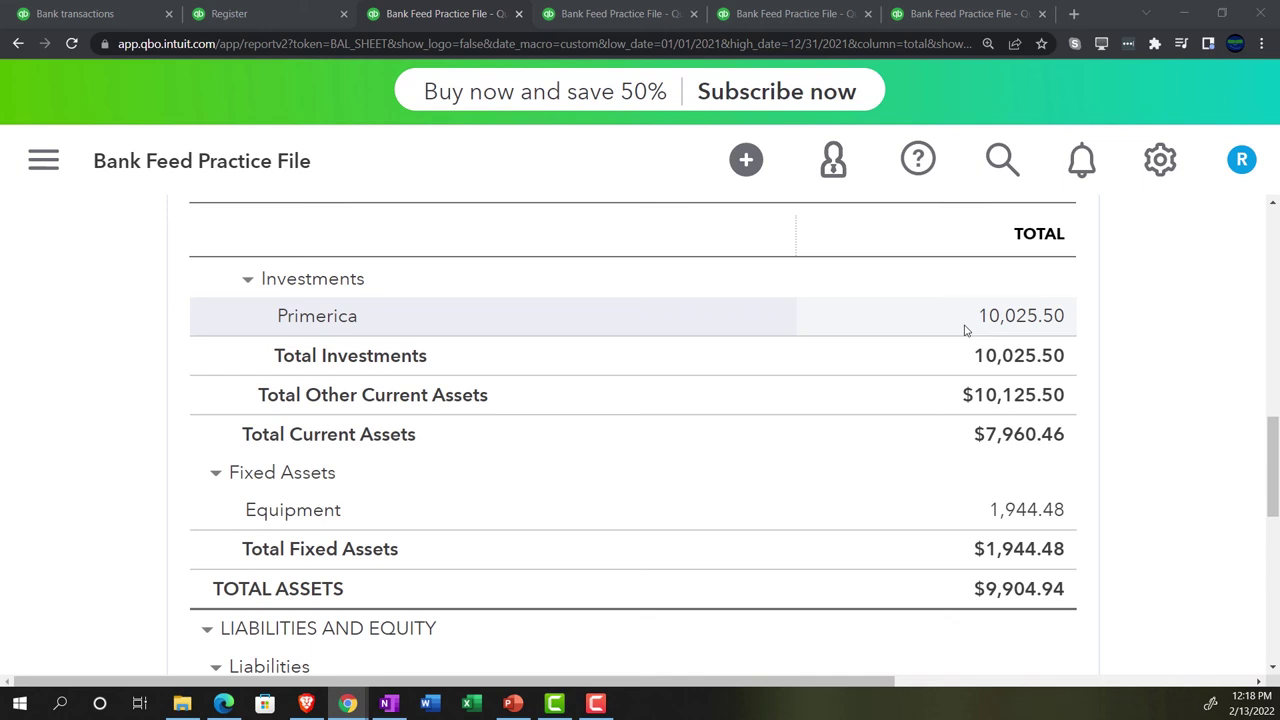
Step: Examine Retained Earnings in the equity section and compare it with the Primerica investment and Checking 4174 balances
scroll(966, 330, down, 4)
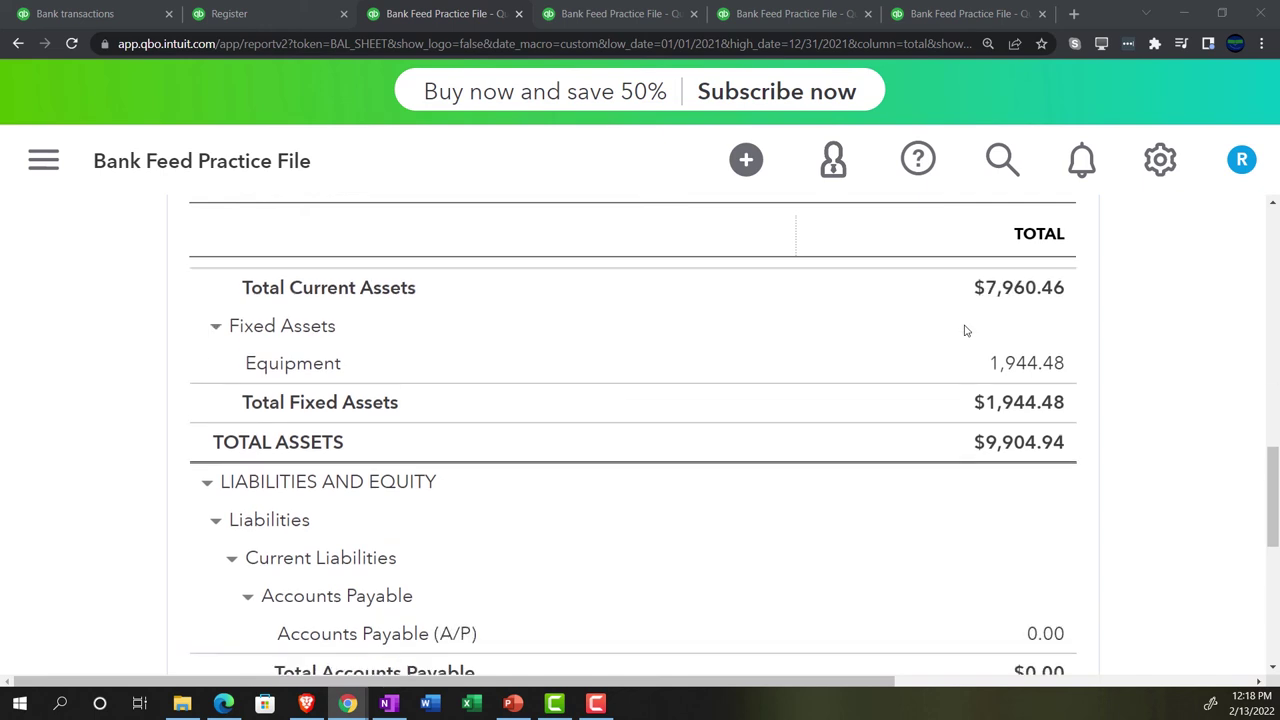
scroll(966, 330, down, 1)
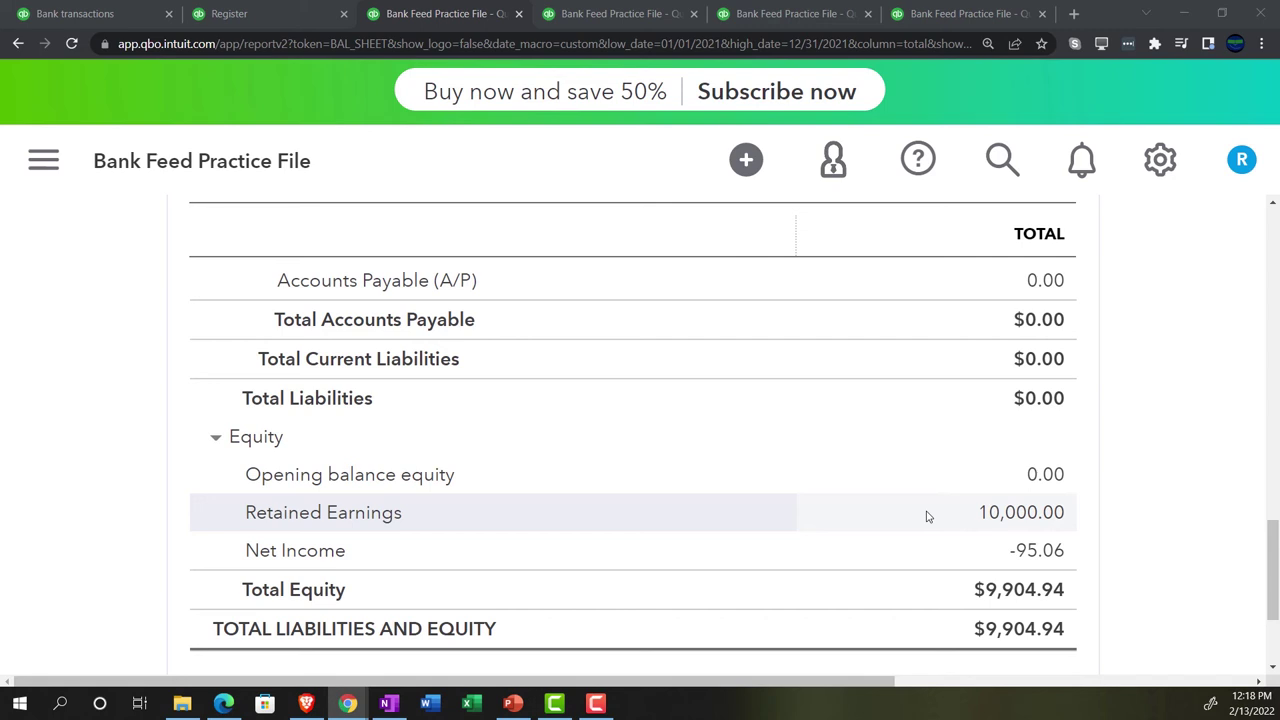
scroll(927, 516, up, 4)
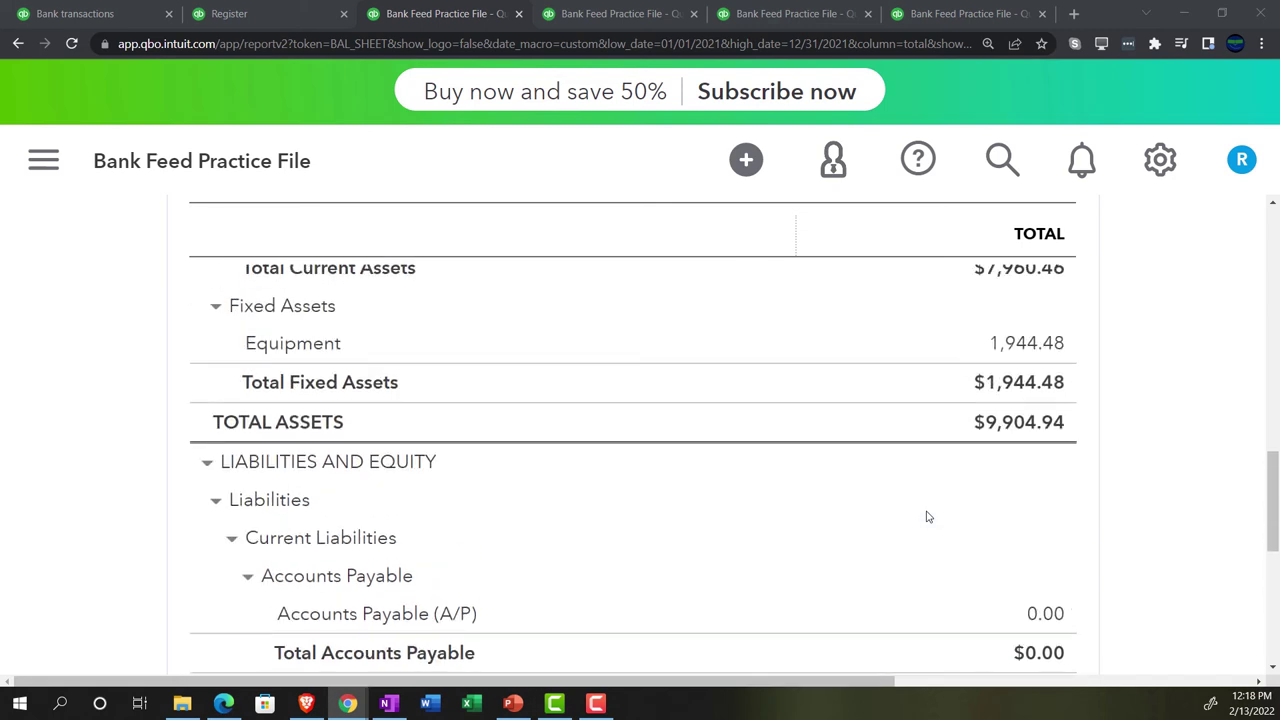
scroll(927, 516, up, 2)
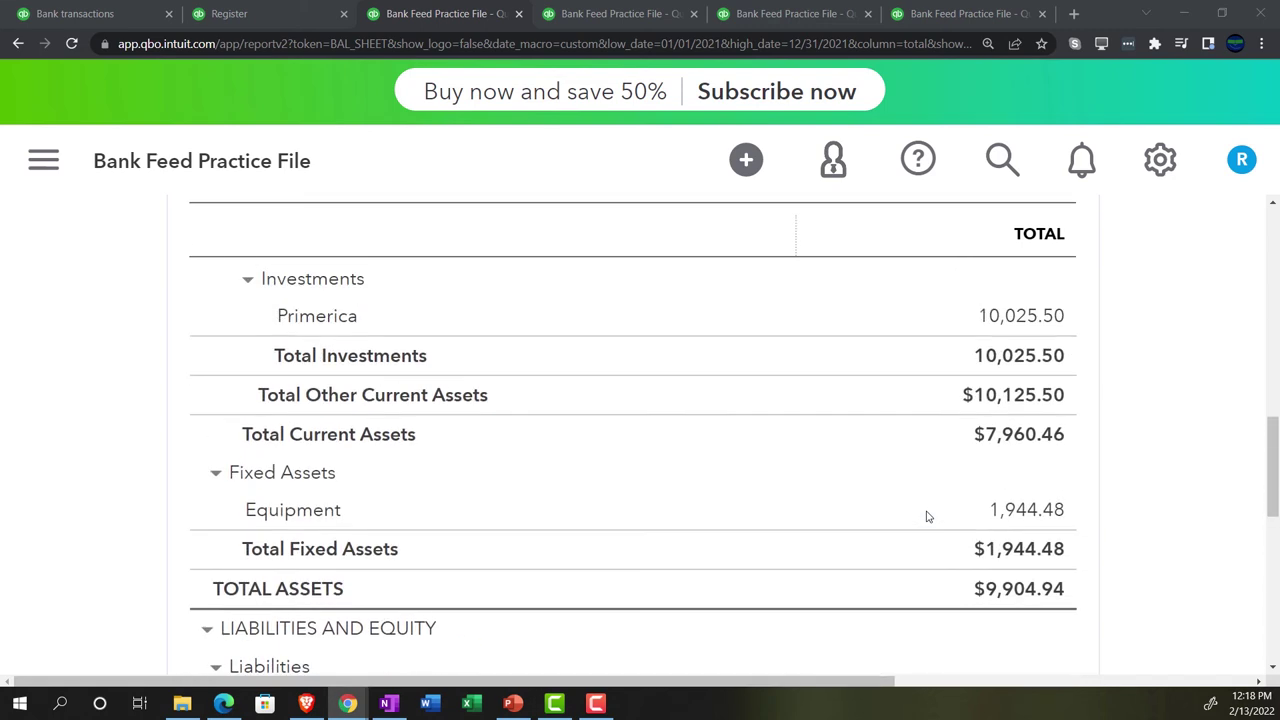
scroll(927, 516, down, 1)
scroll(927, 516, up, 1)
scroll(927, 516, down, 2)
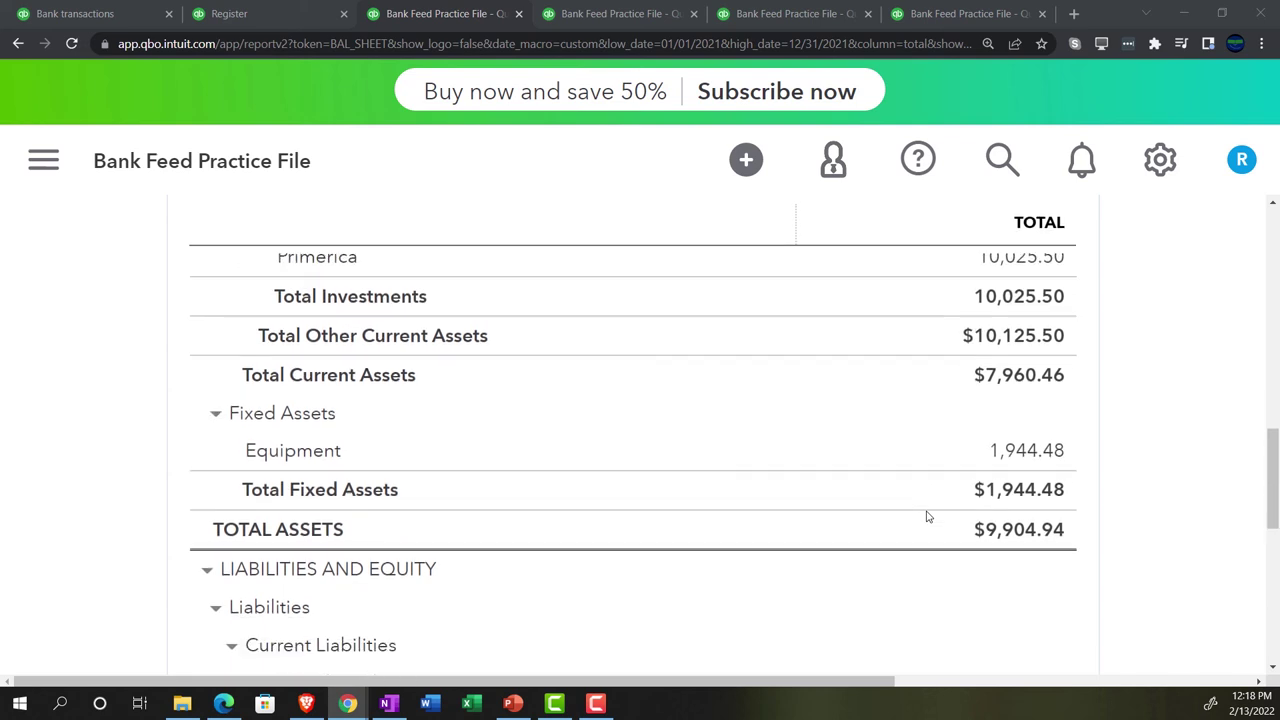
scroll(927, 516, down, 1)
scroll(927, 516, up, 5)
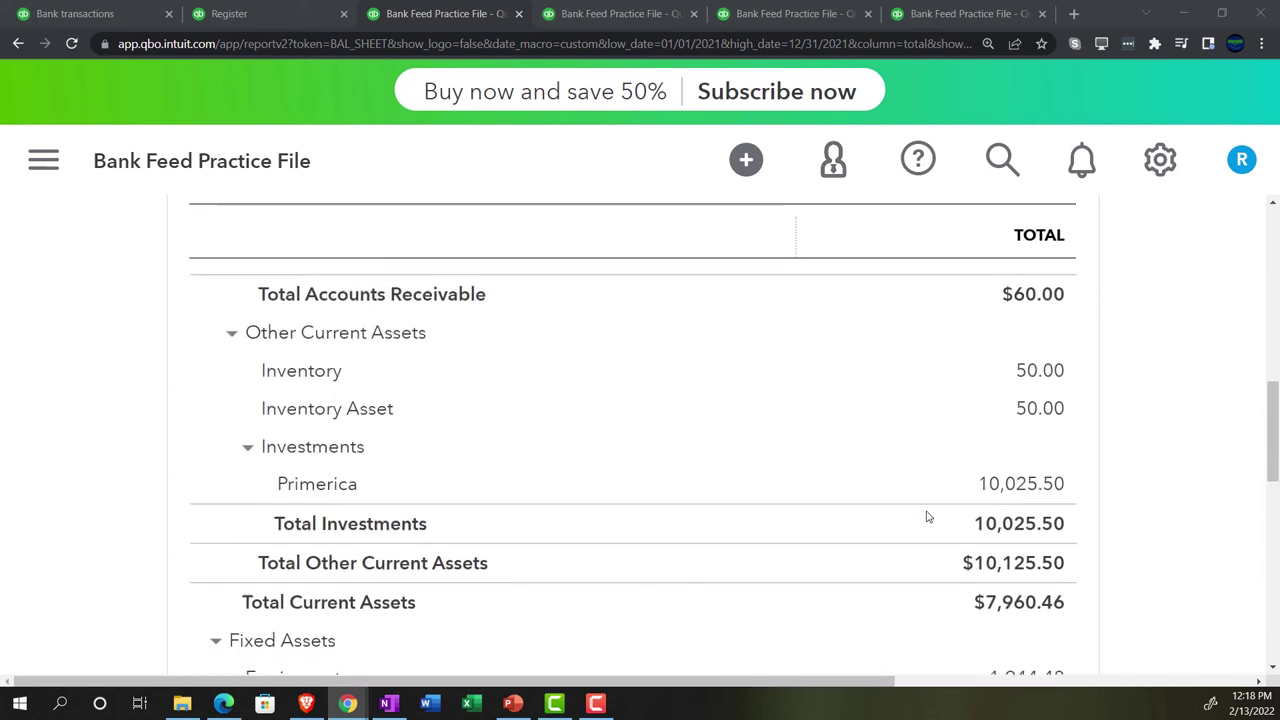
scroll(927, 516, up, 2)
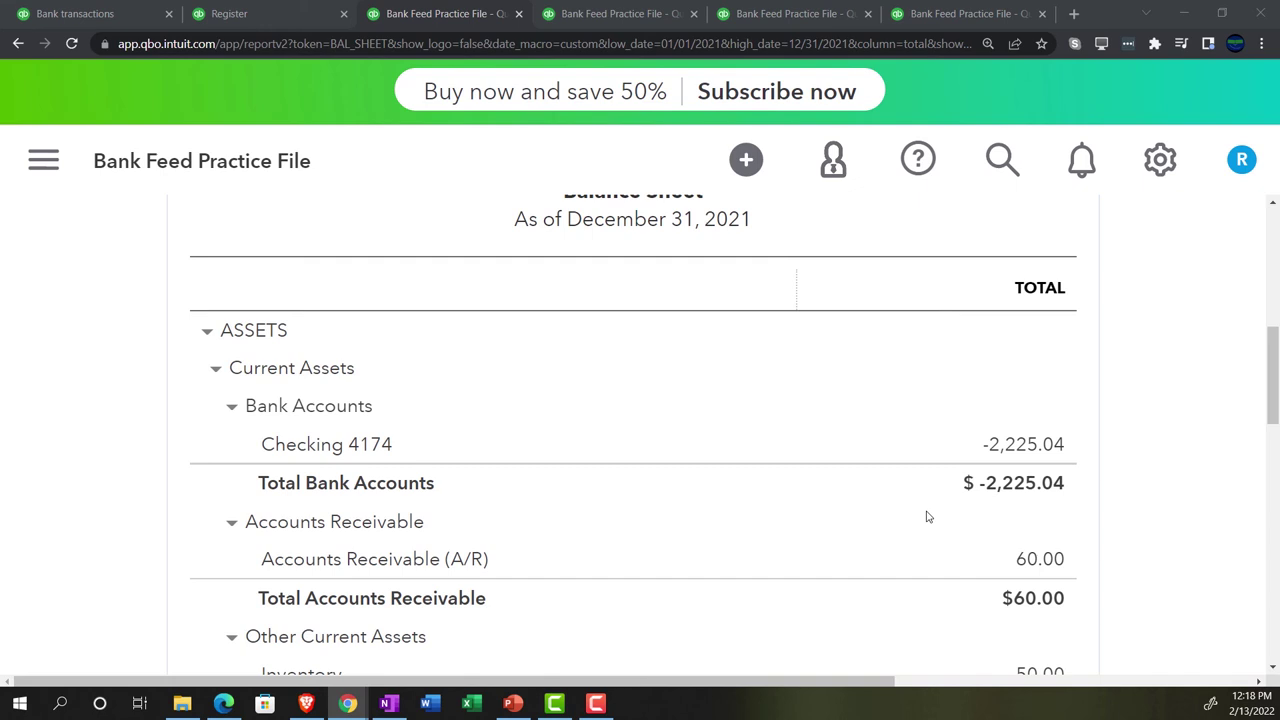
scroll(927, 516, down, 2)
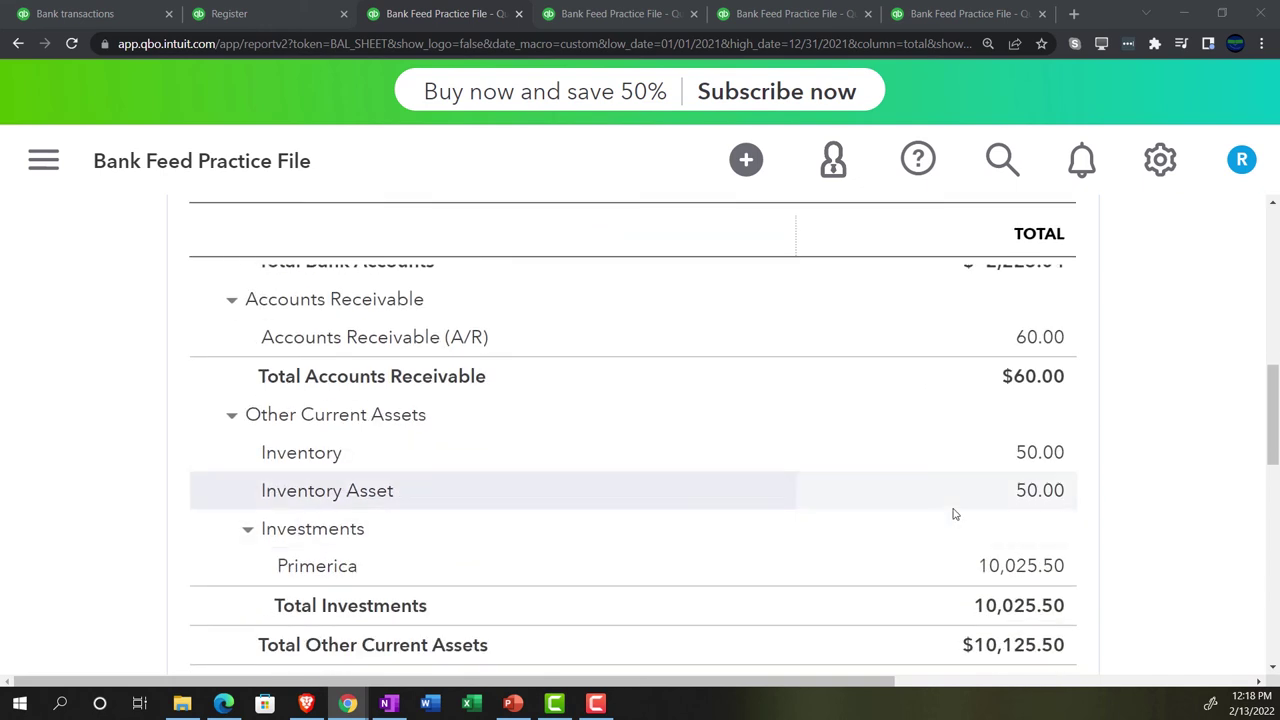
scroll(953, 514, down, 1)
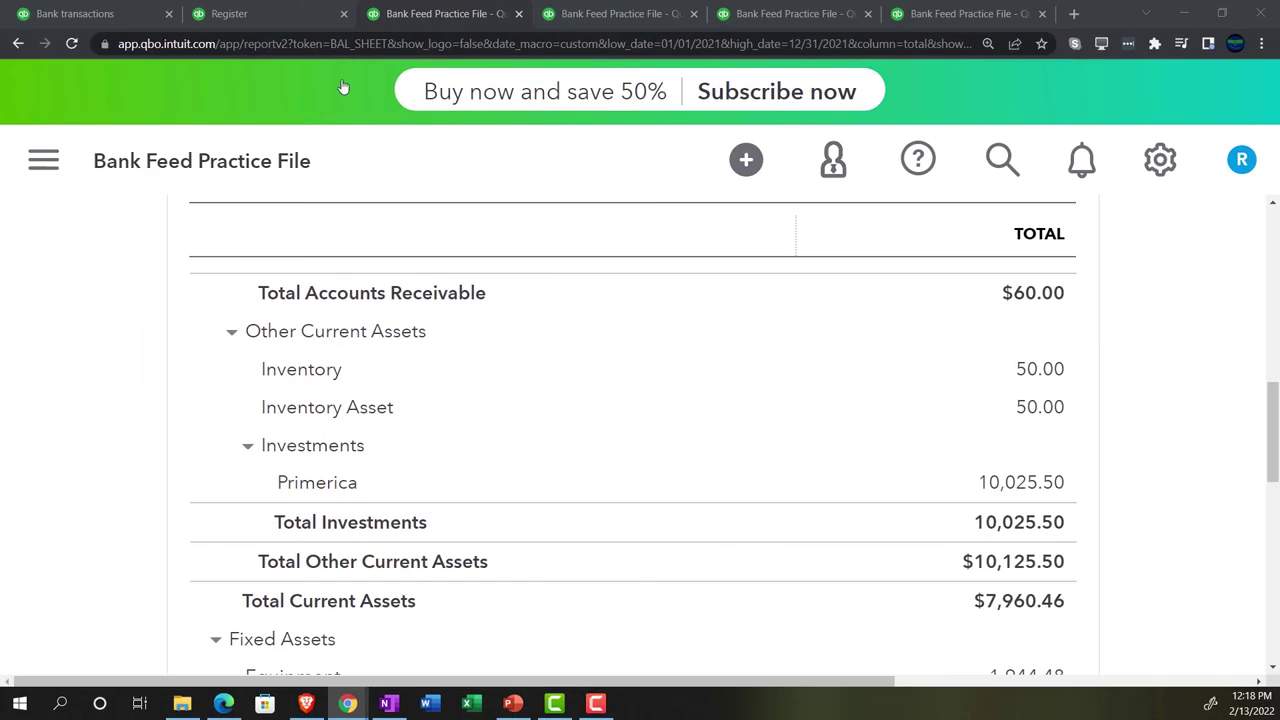
Step: Switch to the Primerica asset register, return to the chart of accounts, and review the Investments sub-accounts
click(265, 18)
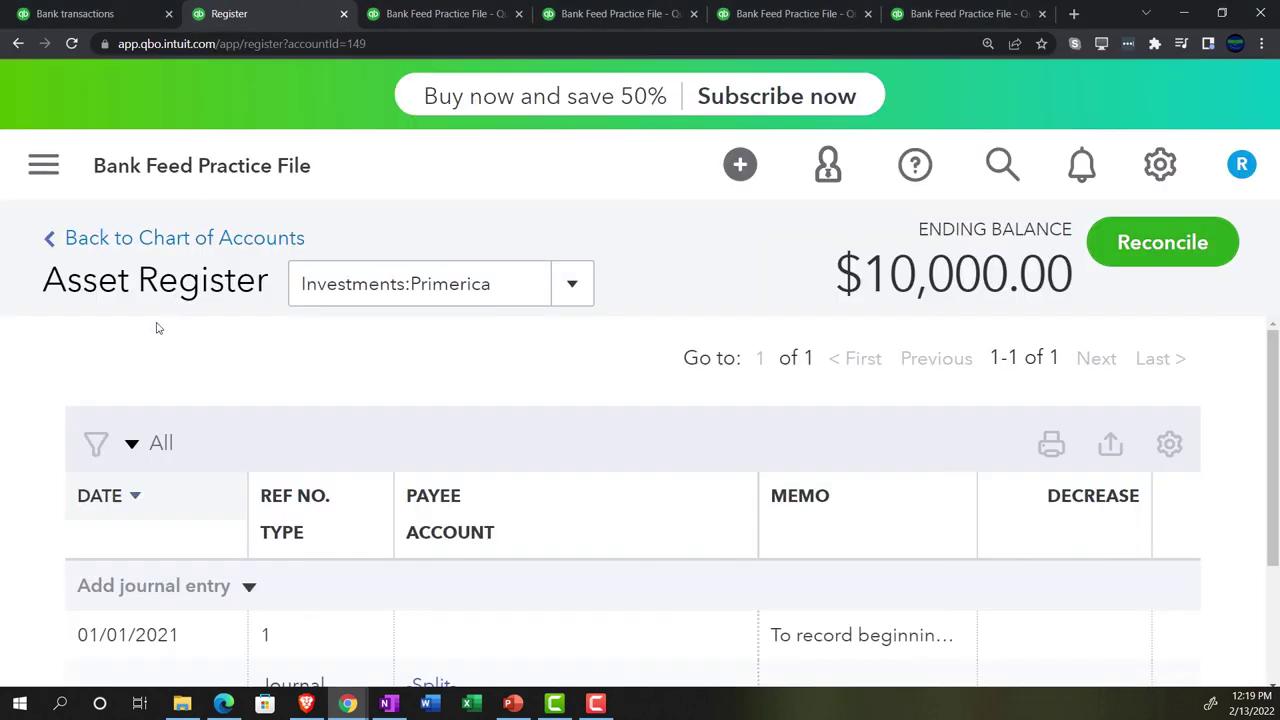
click(143, 242)
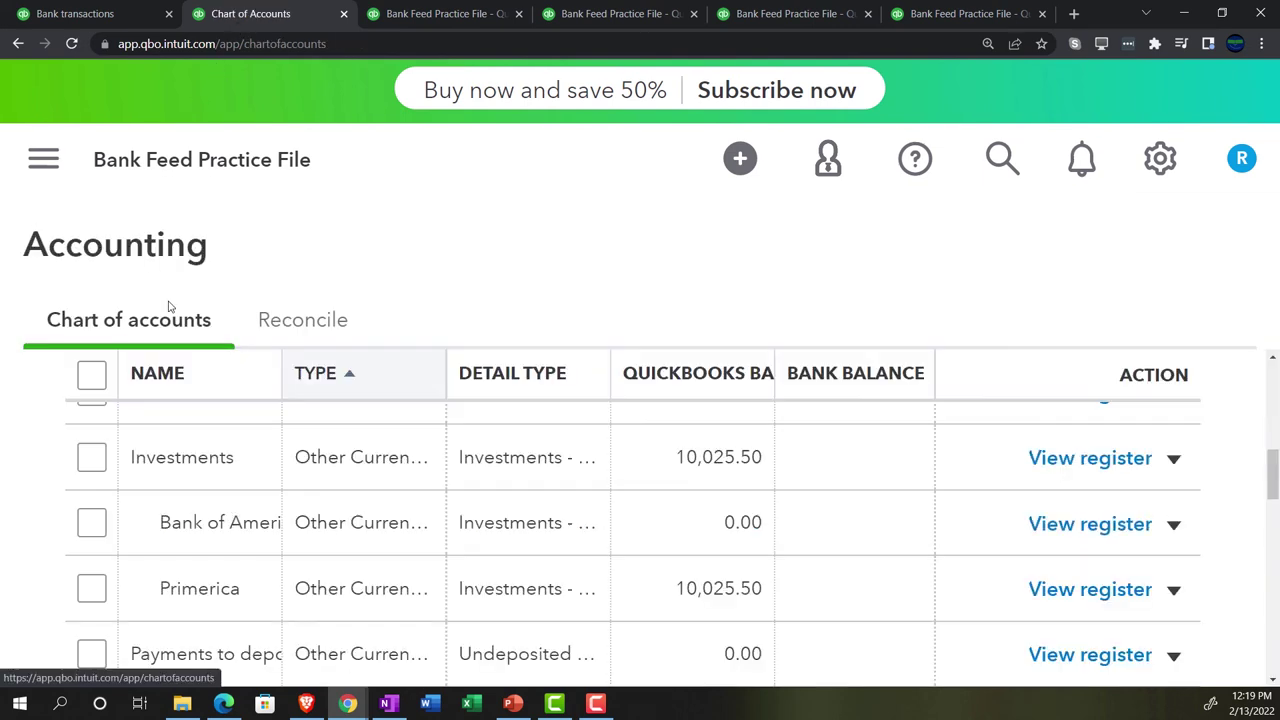
scroll(166, 306, down, 3)
key(ctrl+minus)
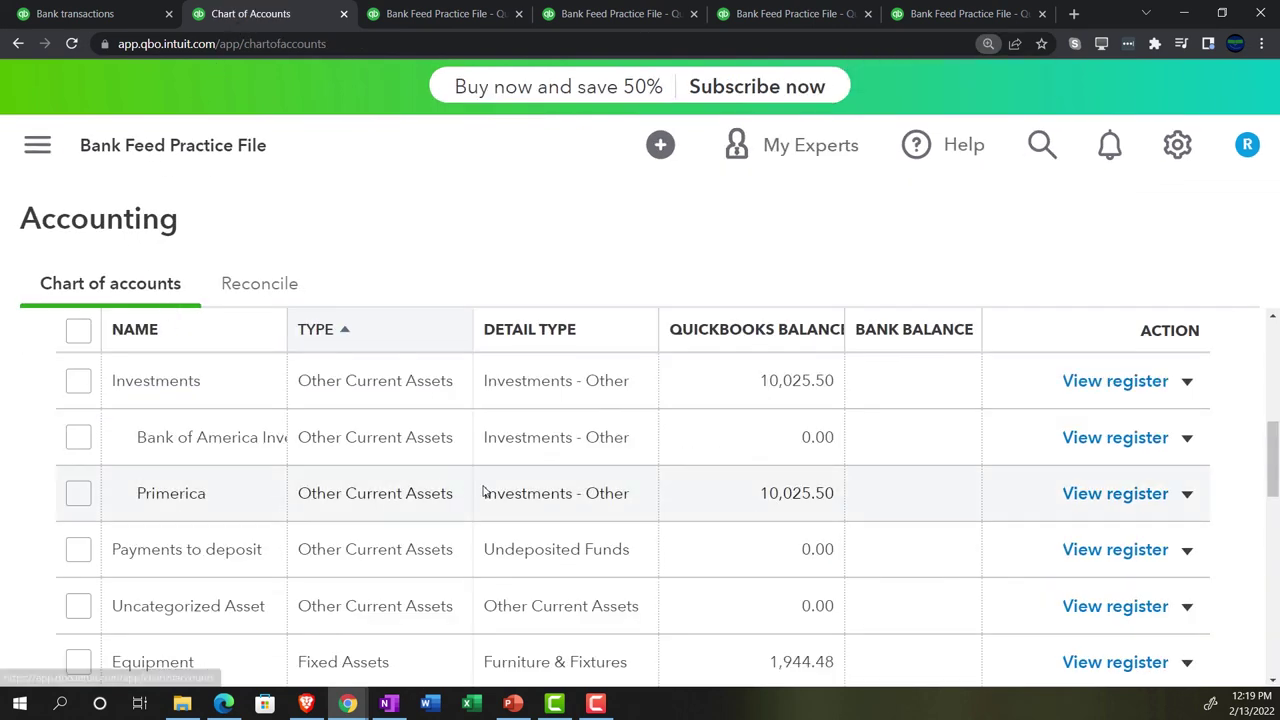
Step: Start a new account with account type Other Current Assets and detail type Investments - Other
scroll(694, 474, up, 3)
scroll(696, 475, up, 1)
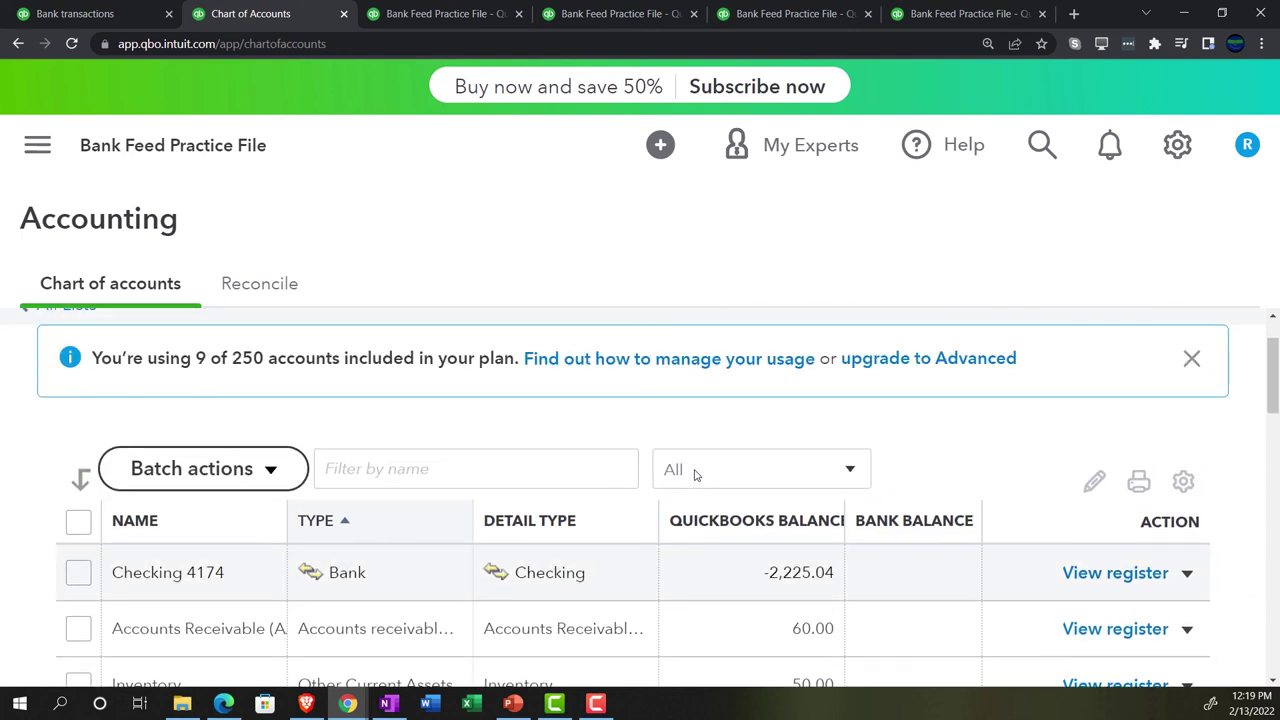
scroll(1053, 474, up, 1)
click(1050, 378)
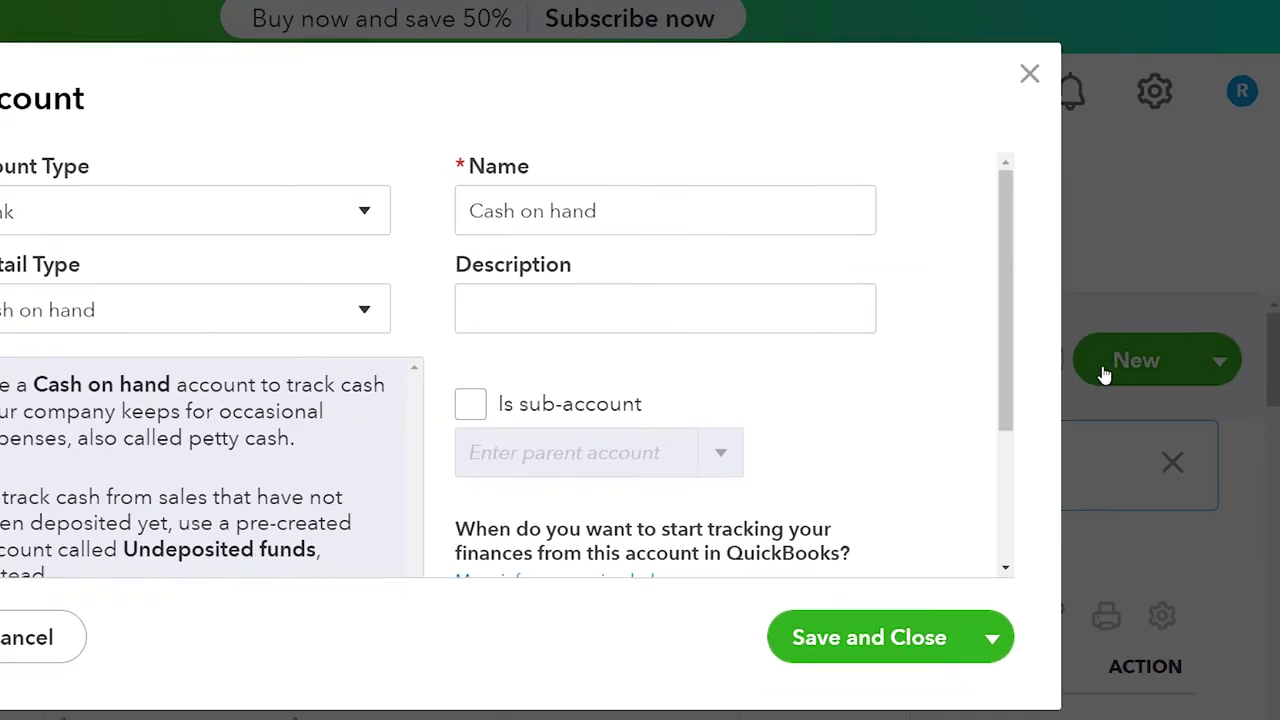
click(449, 248)
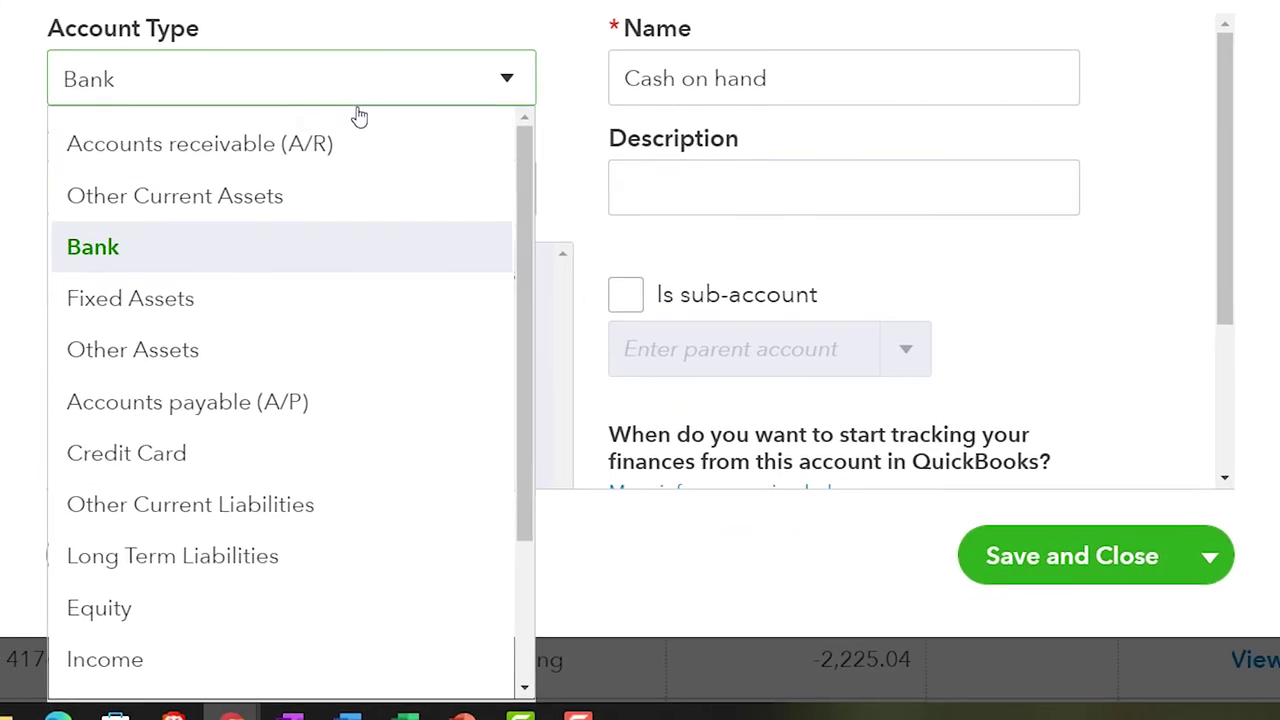
click(388, 322)
click(428, 198)
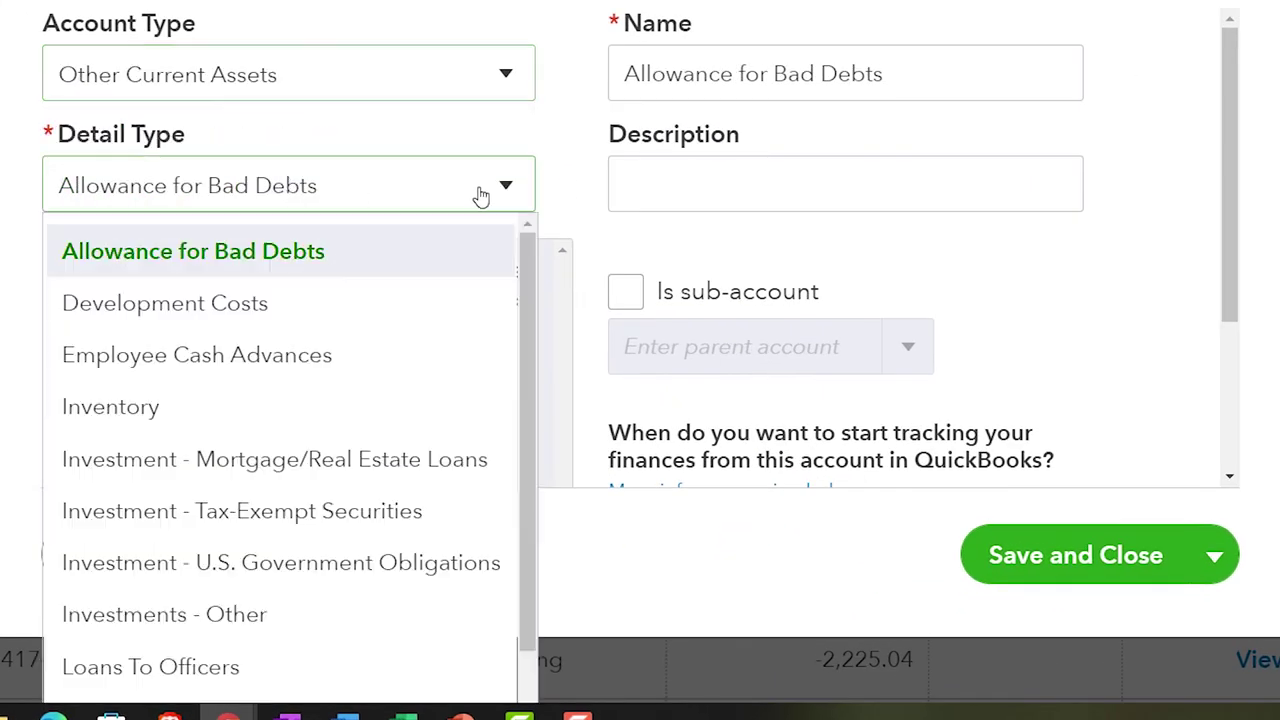
click(306, 598)
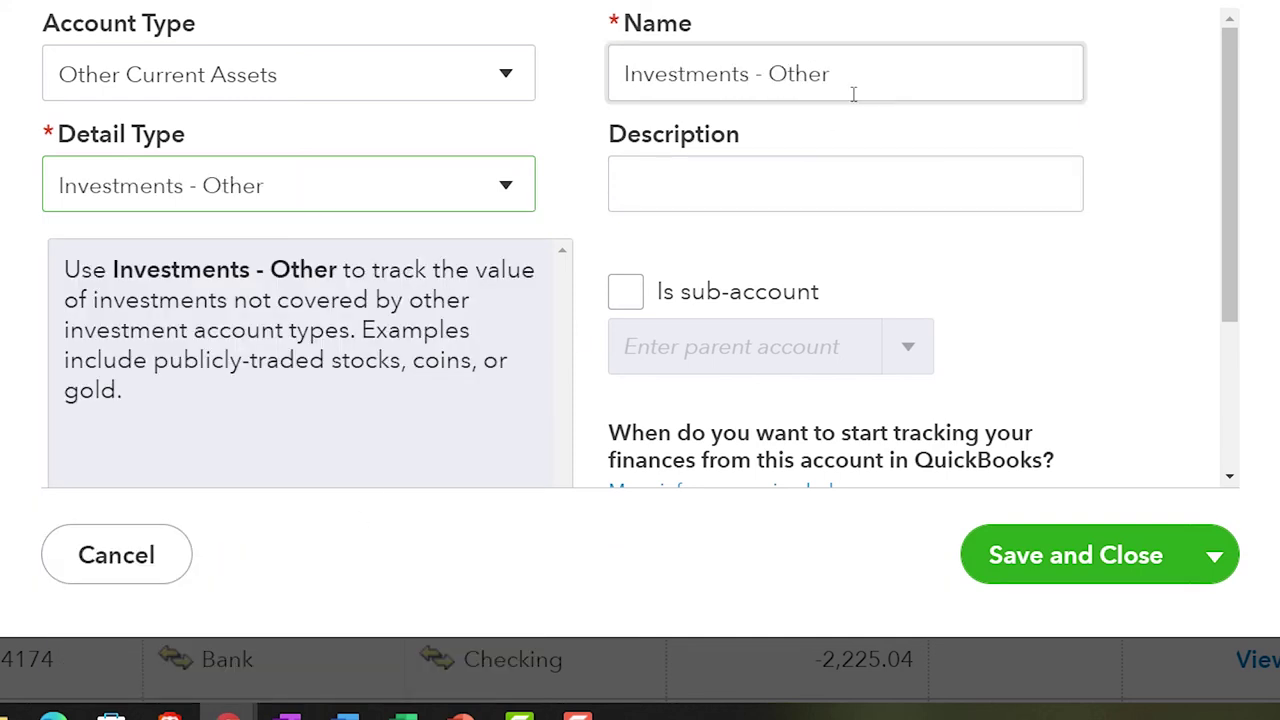
Step: Name the new account Unrealized Gains & Losses Pramerica
drag(851, 94, 580, 91)
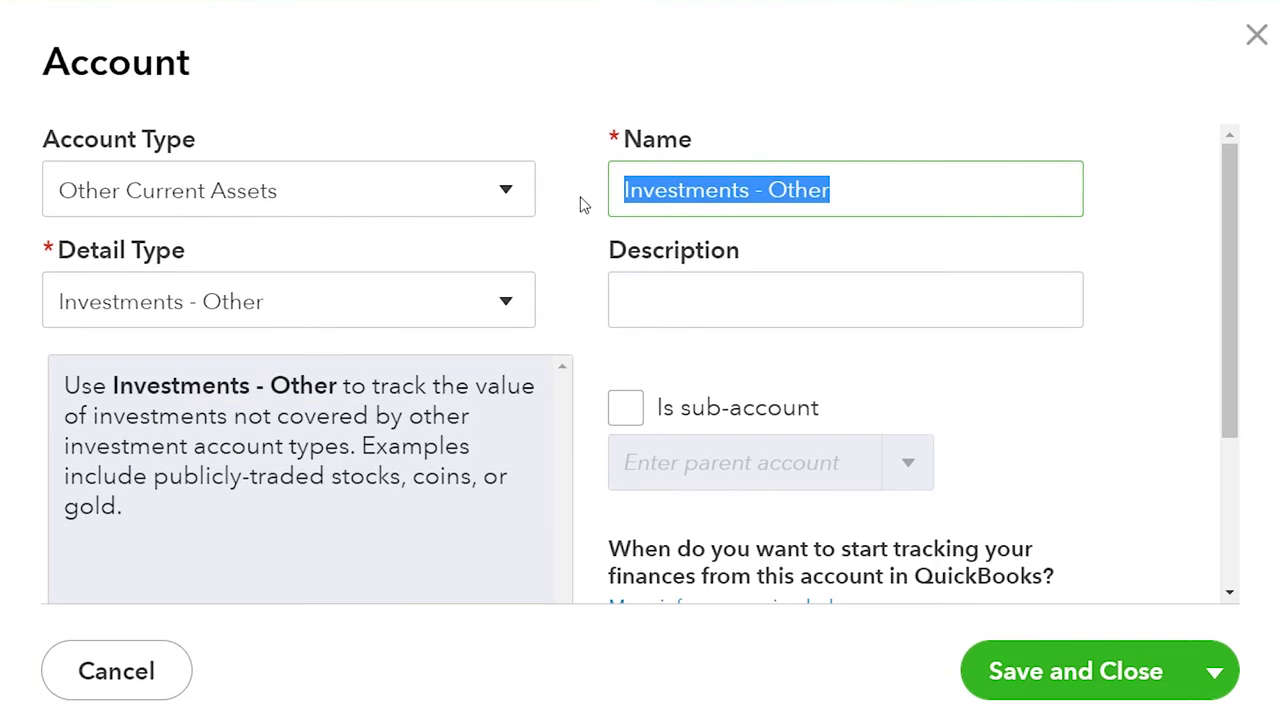
text(Unrealized Gains )
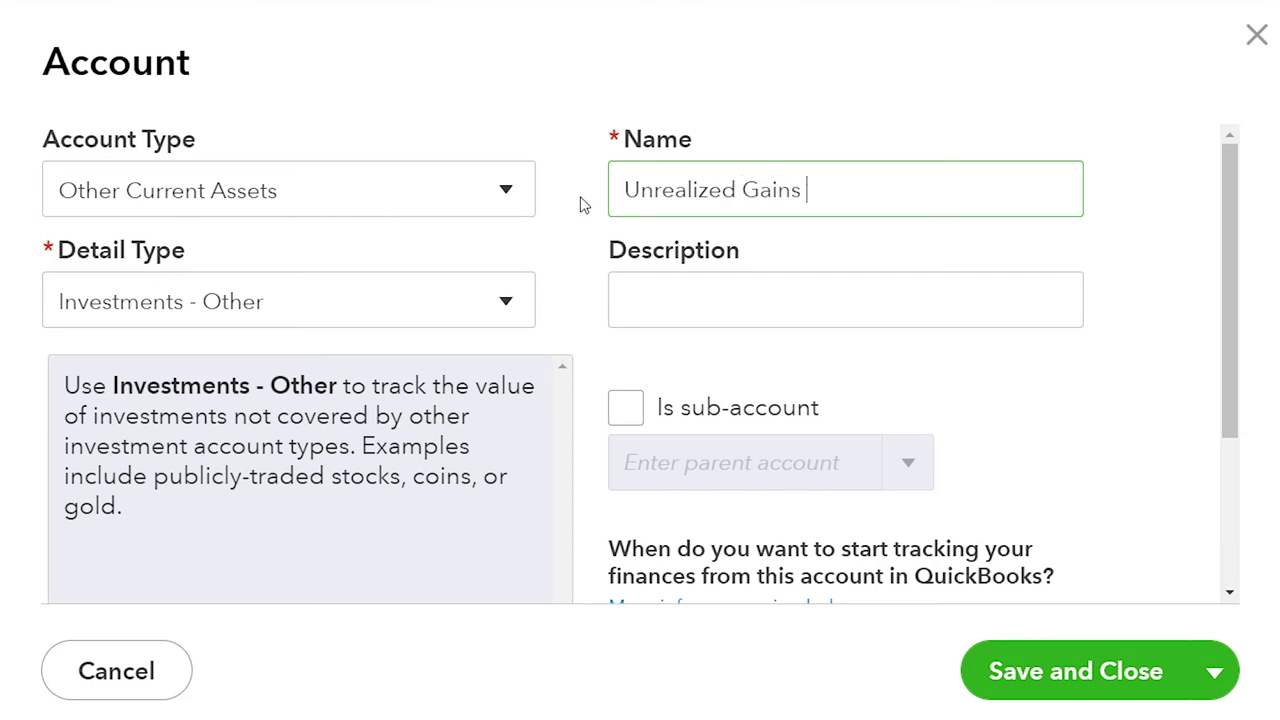
text(& Losses Primarica)
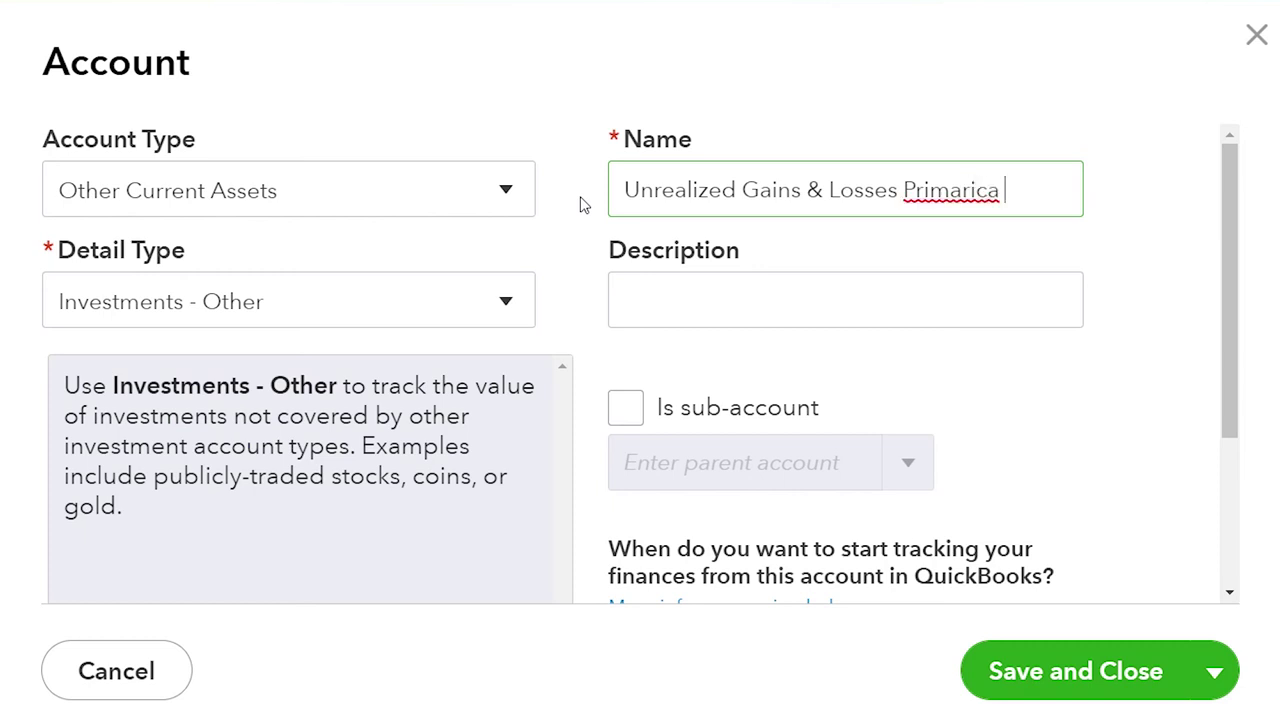
right_click(930, 197)
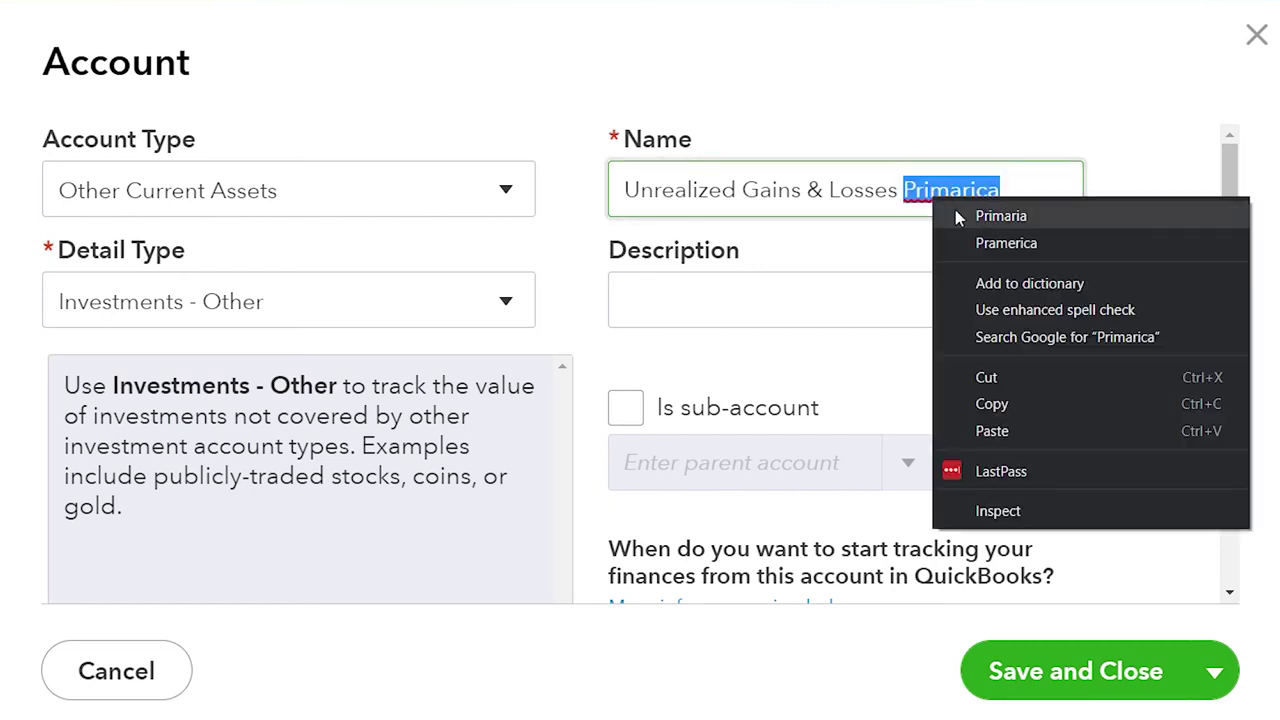
click(972, 243)
click(885, 291)
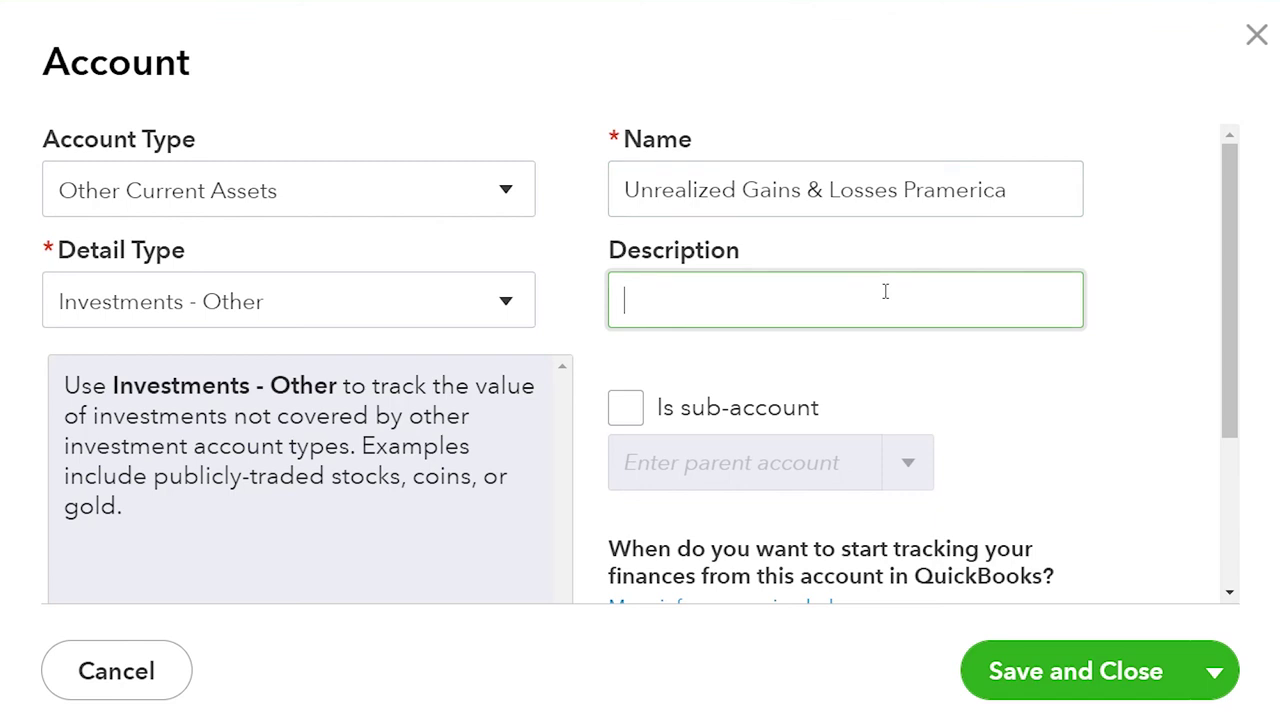
Step: Make the account a sub-account of Investments:Primerica, then save and close it
click(634, 408)
click(680, 468)
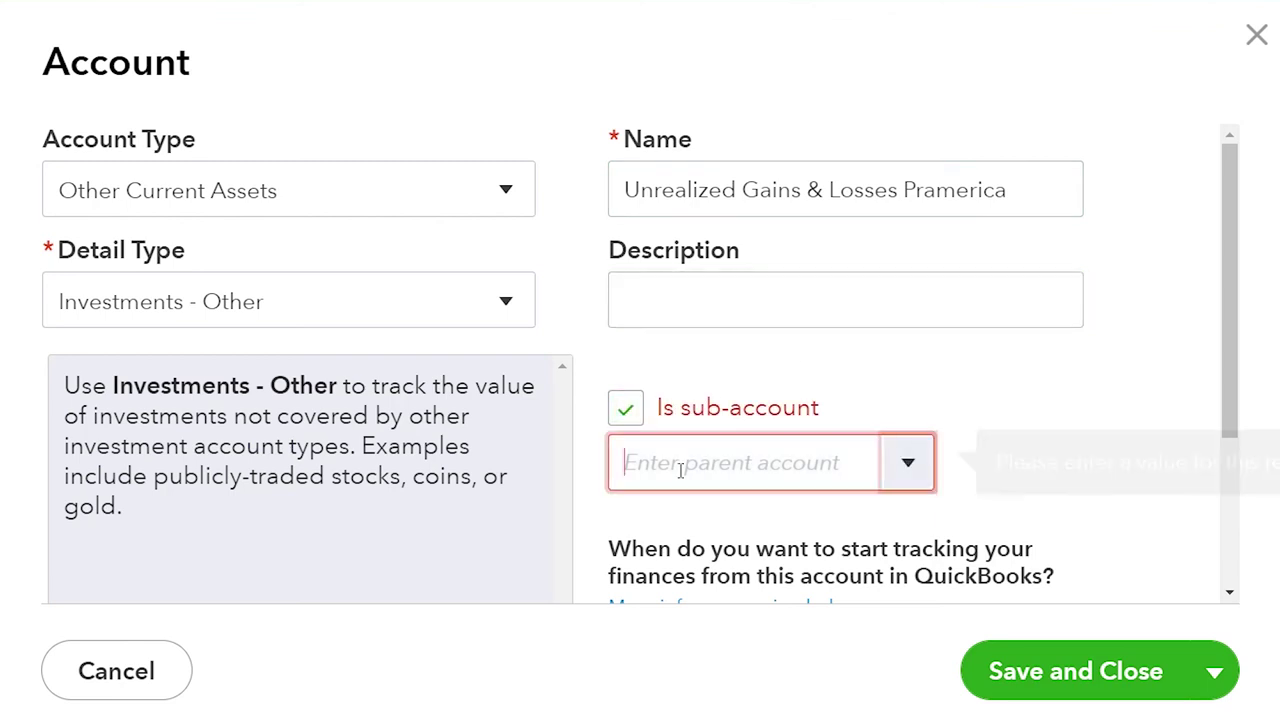
text(pri)
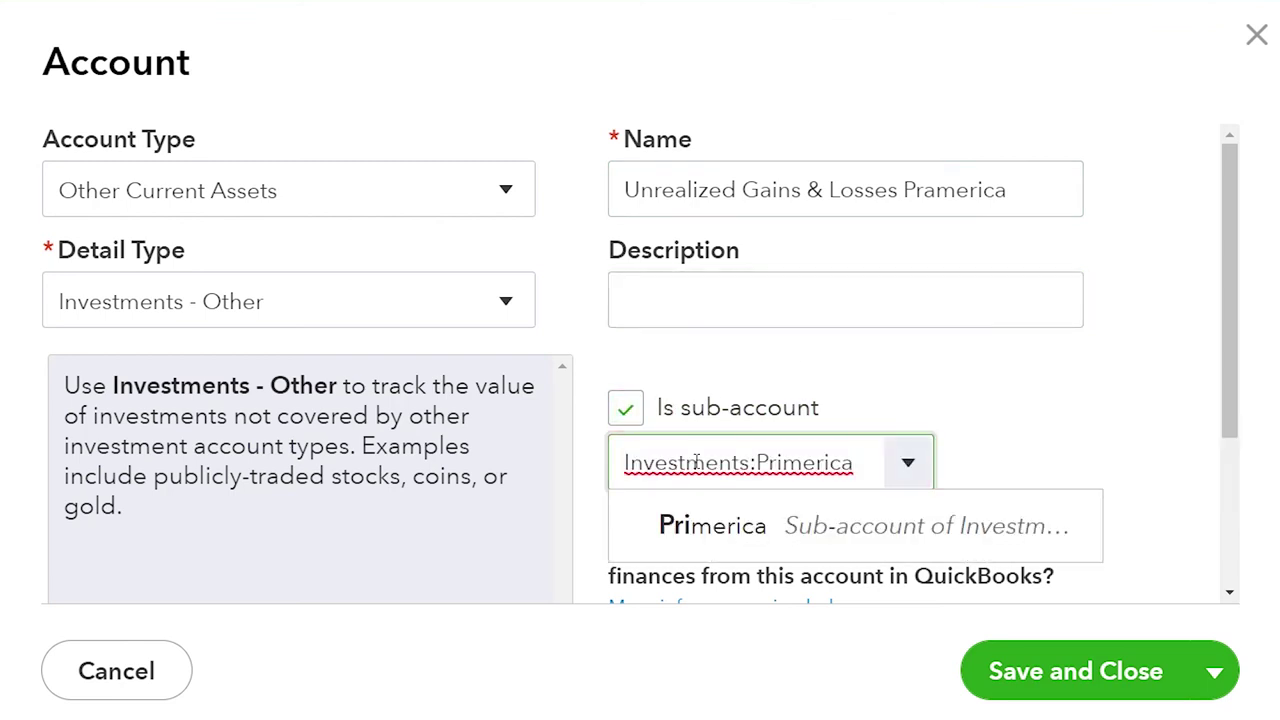
key(Tab)
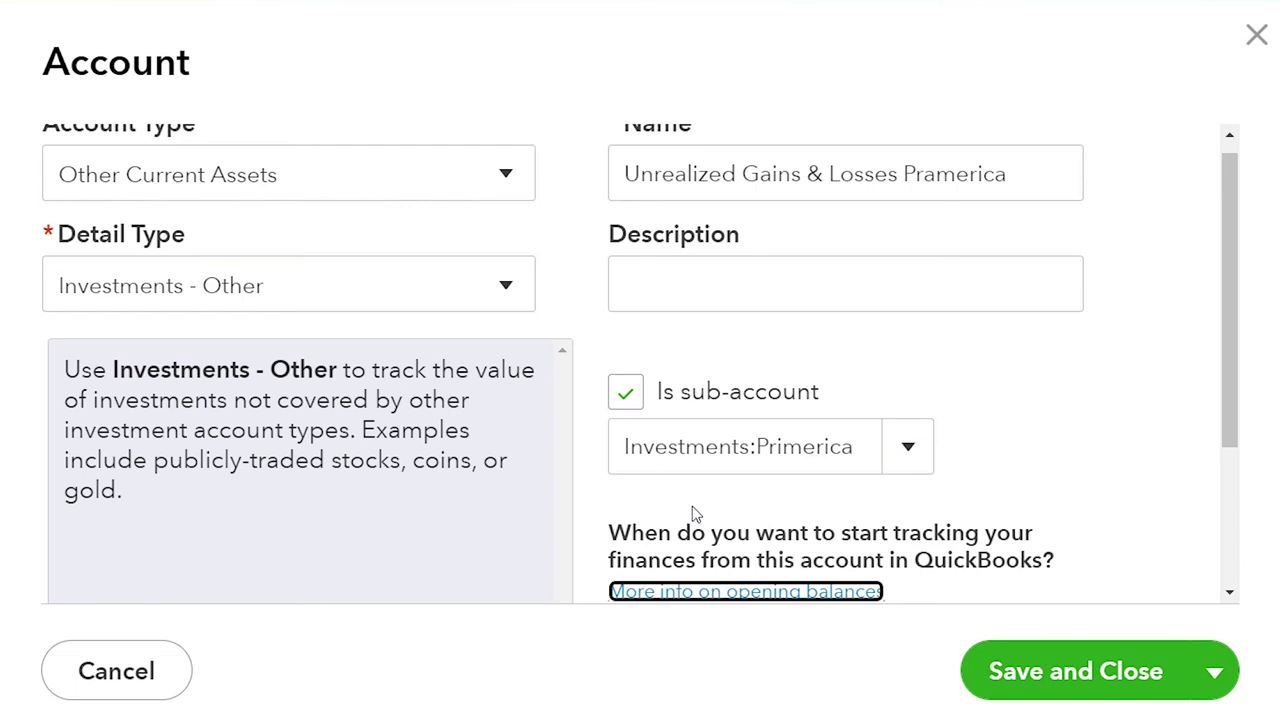
click(993, 674)
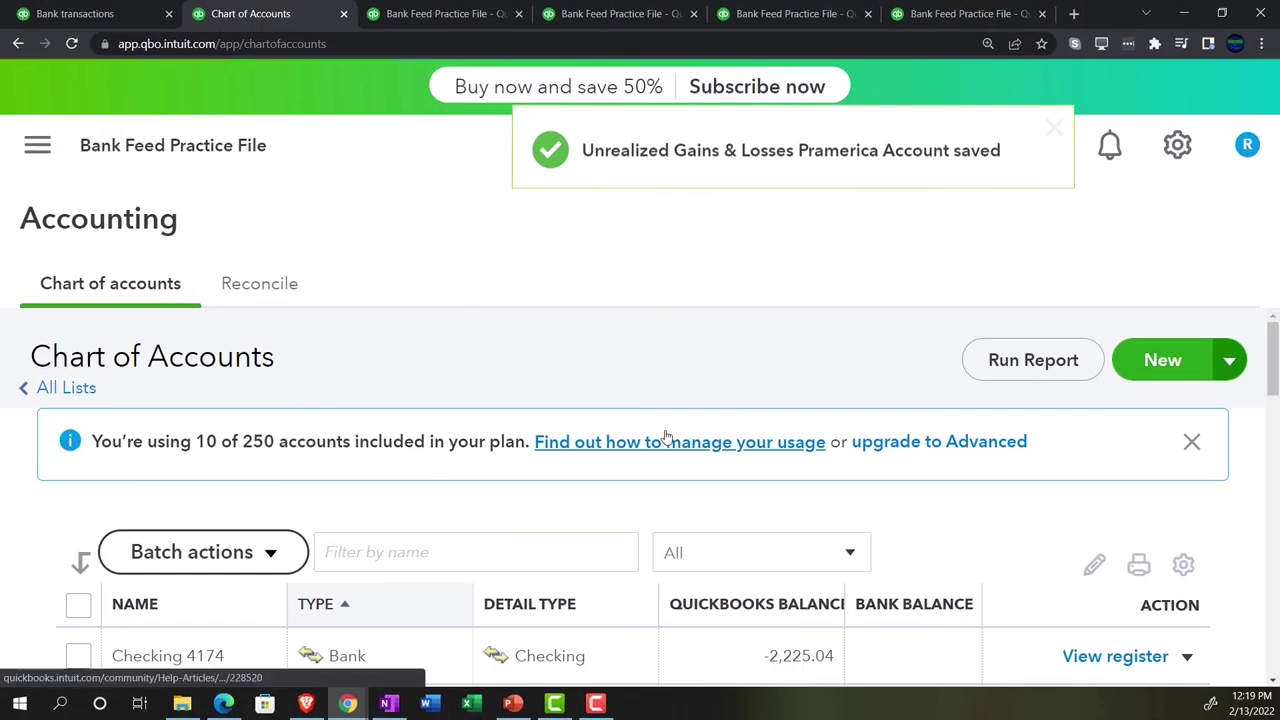
Step: Open the register of the Unrealized Gains & Losses Pramerica sub-account and dismiss the register basics tour
scroll(667, 437, down, 1)
scroll(667, 437, down, 5)
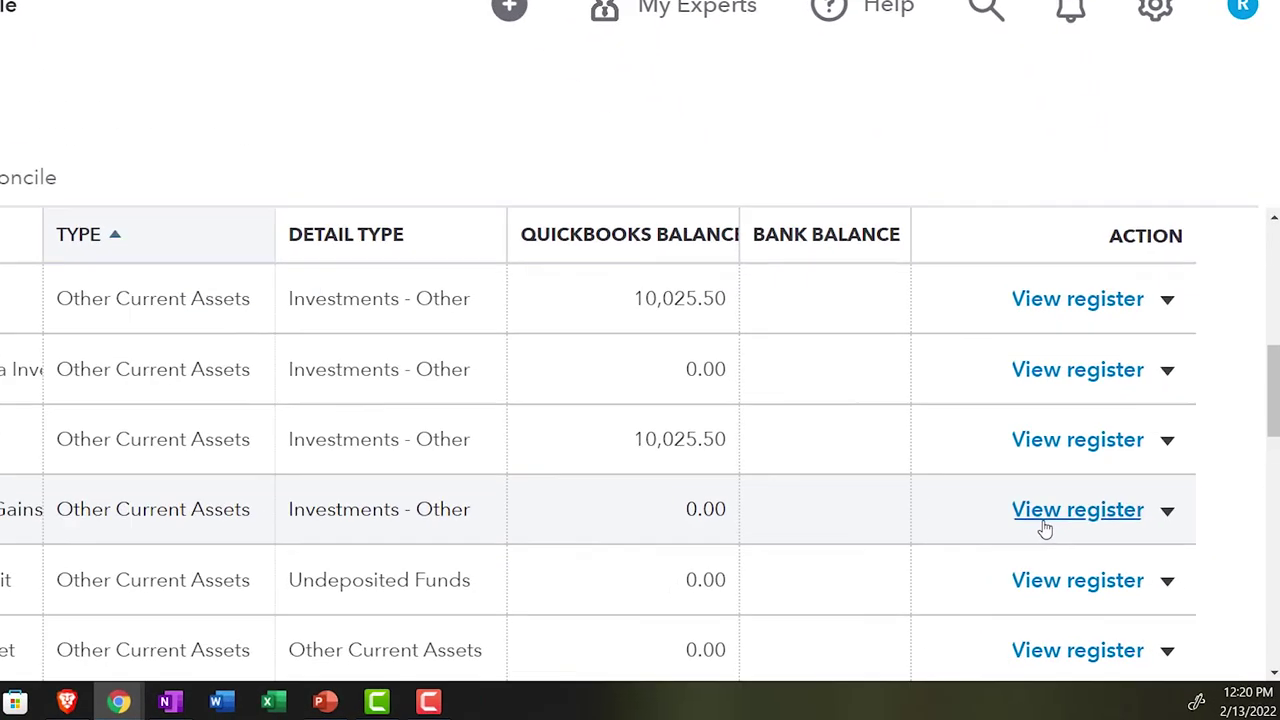
click(1088, 552)
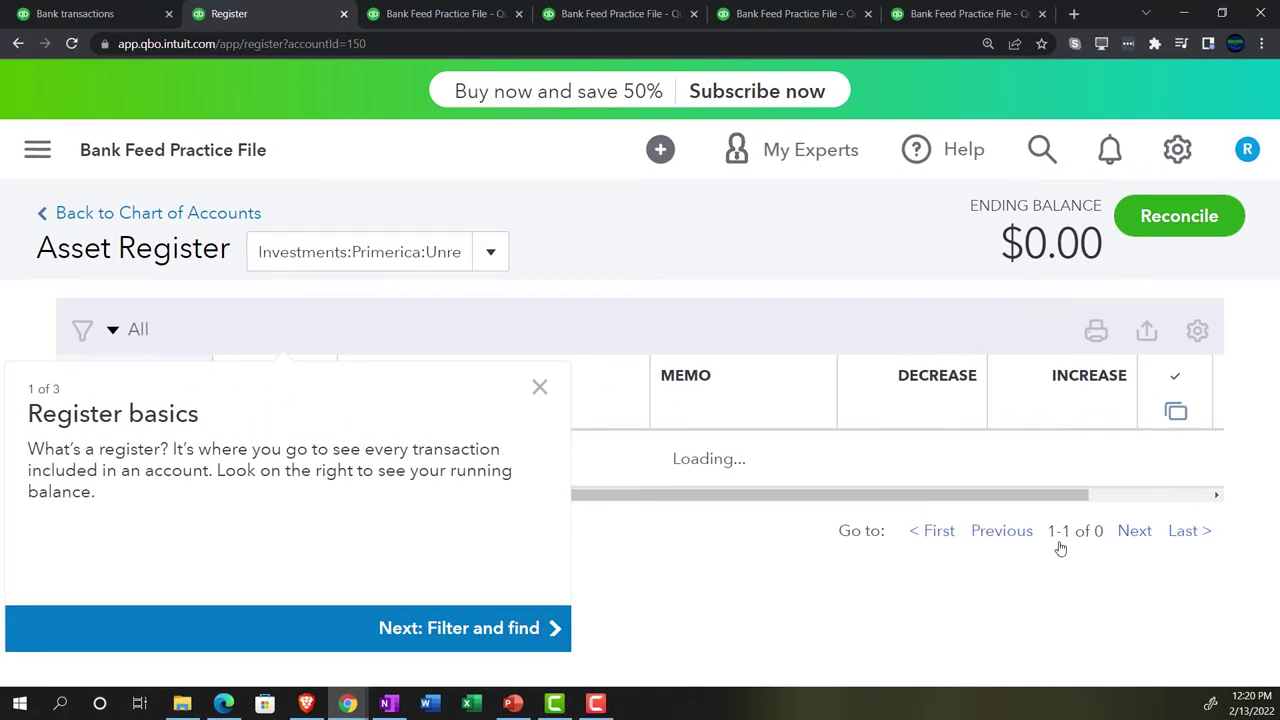
click(537, 444)
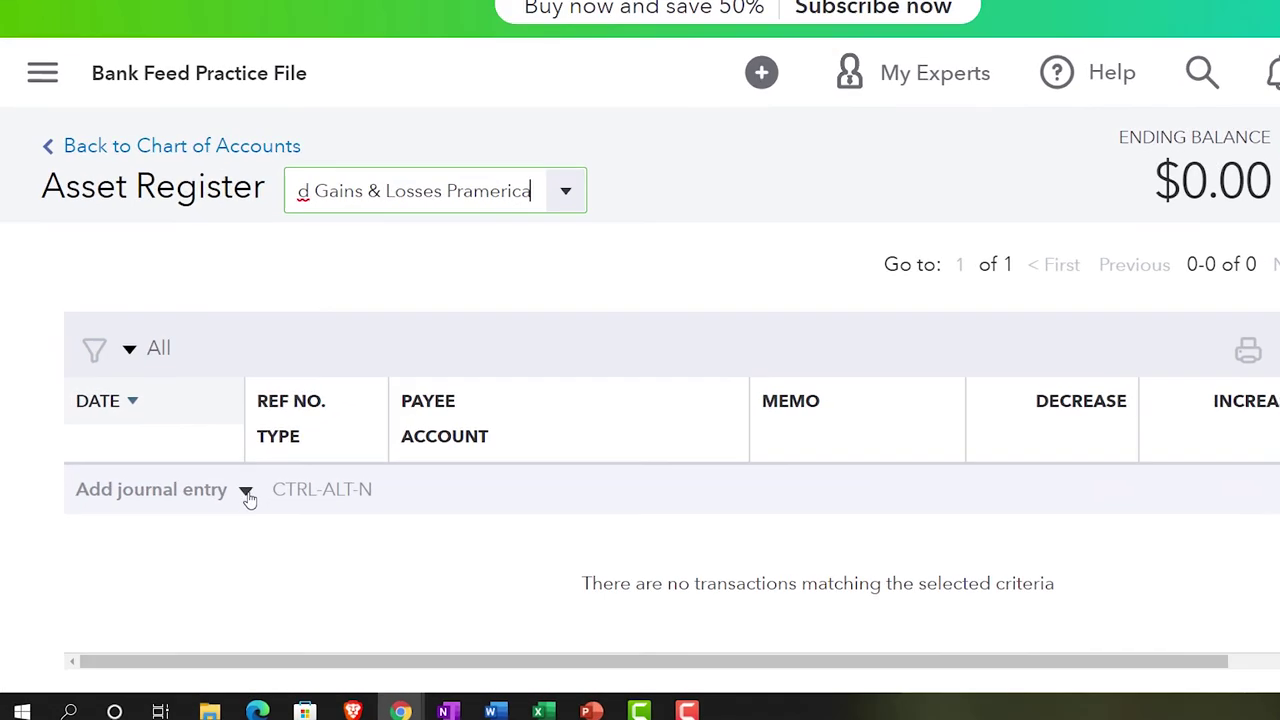
Step: Add a journal entry dated 10/31/2021 with the memo Gain for Oct stmt and an increase of 500.00
click(215, 512)
click(165, 477)
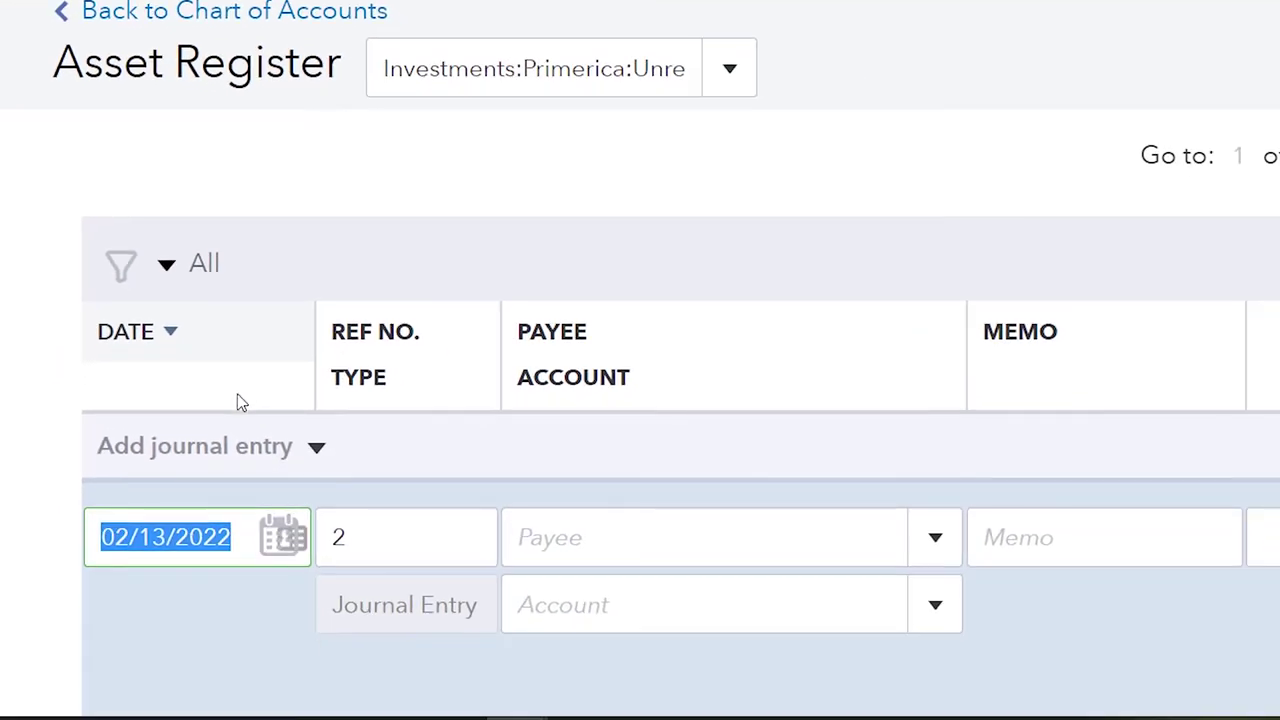
scroll(288, 633, down, 1)
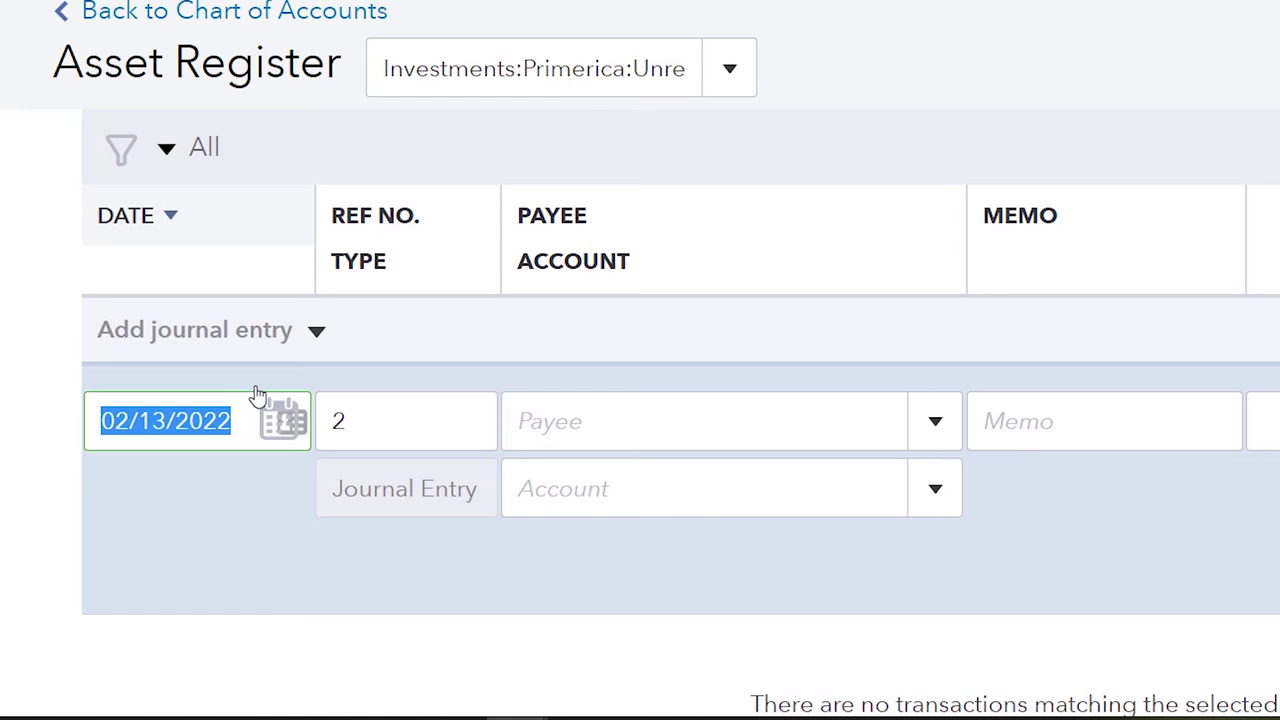
text(103121)
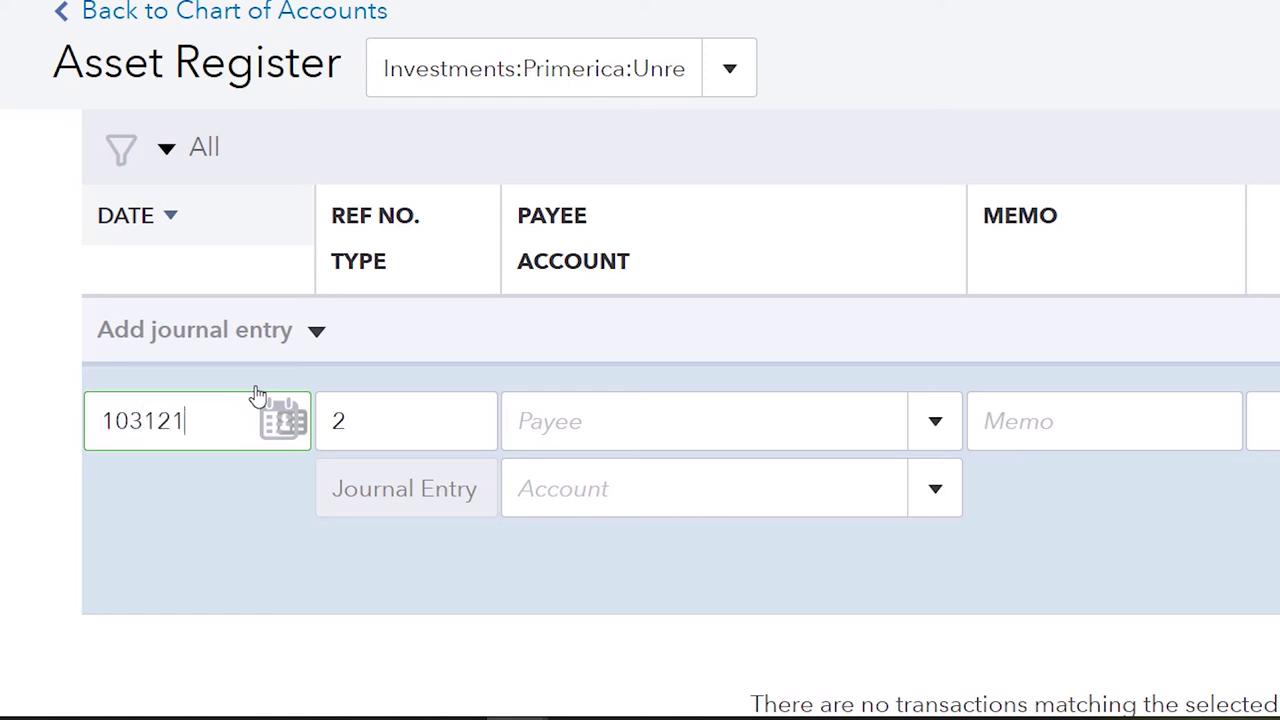
key(Tab)
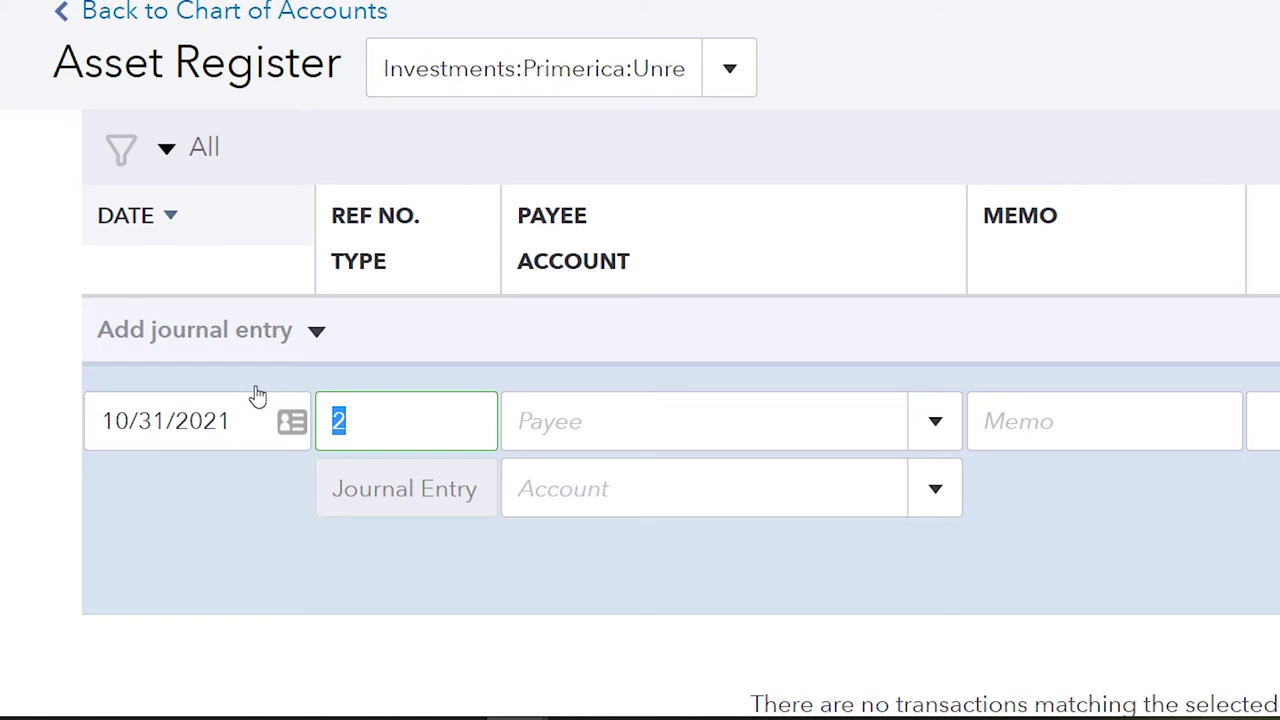
key(Tab)
key(Tab)
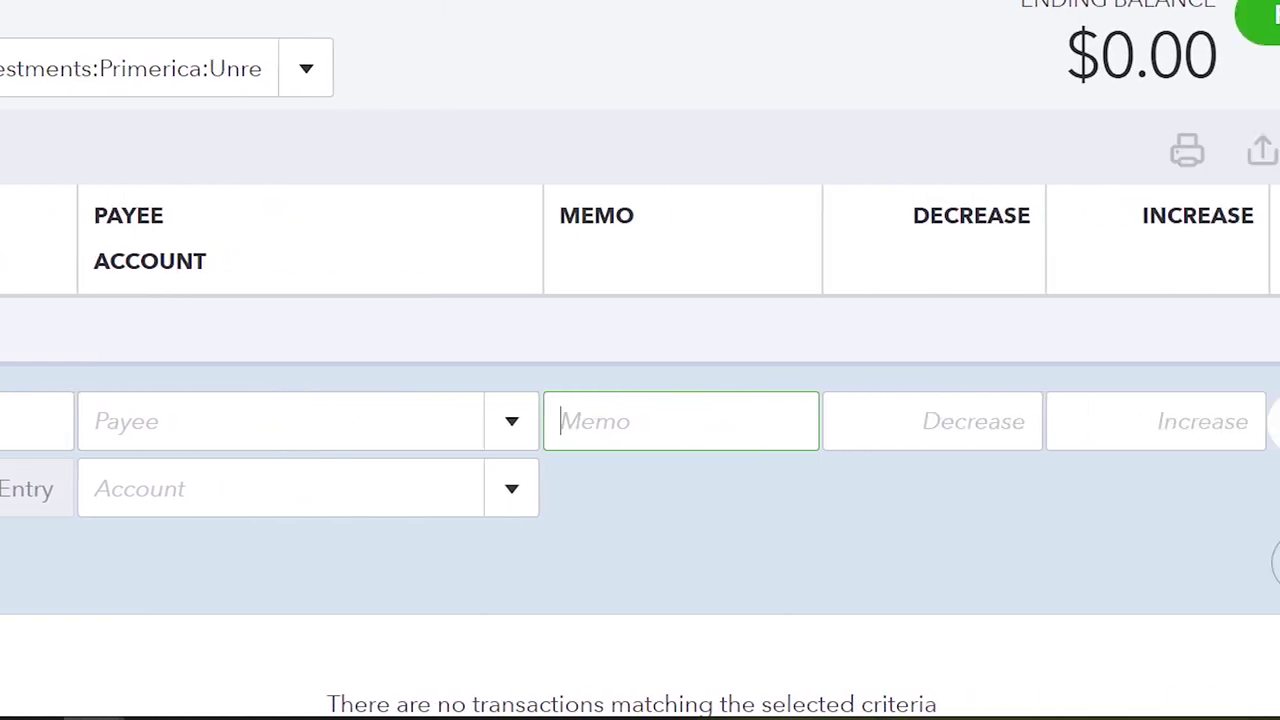
text(G)
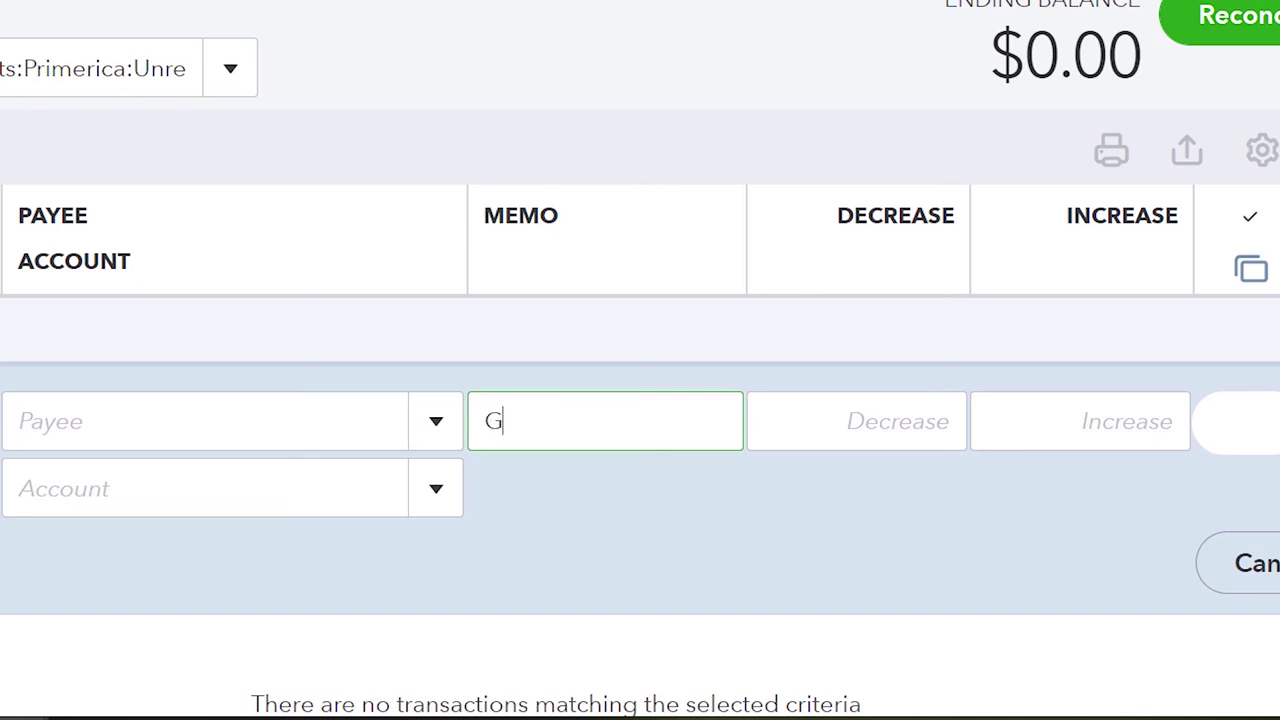
text(ain for Oct stmt)
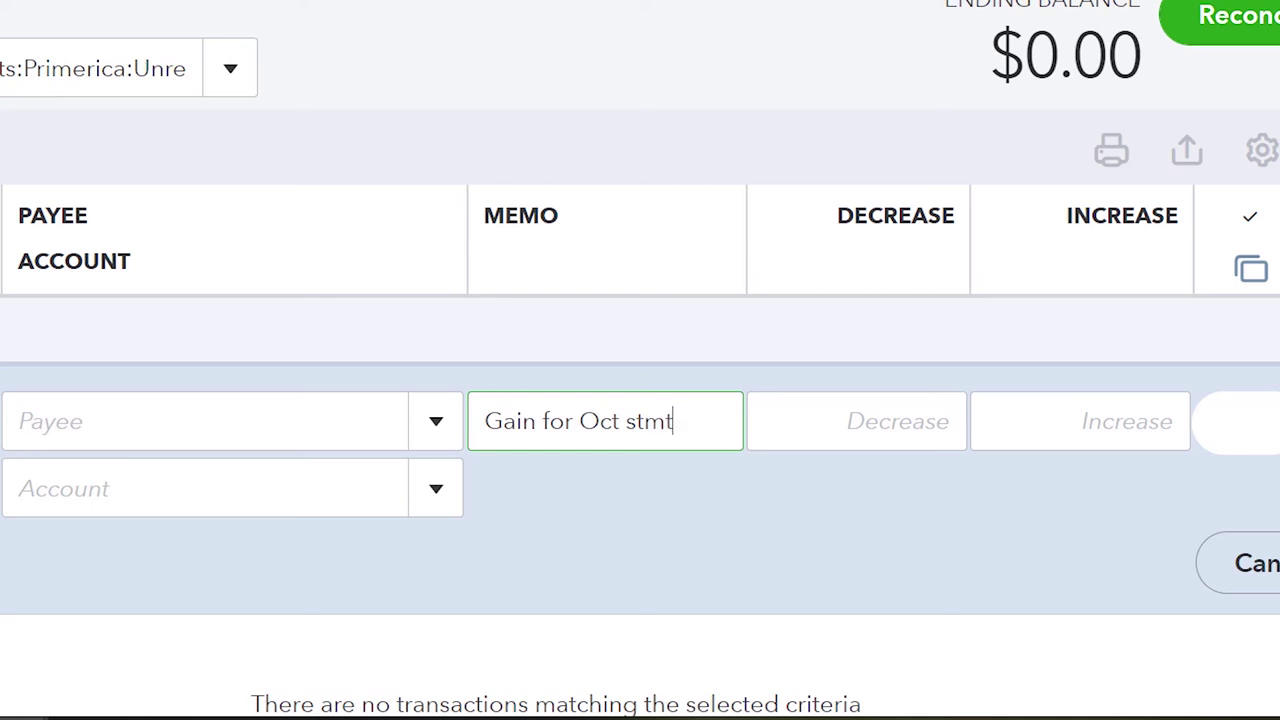
key(Tab)
key(Tab)
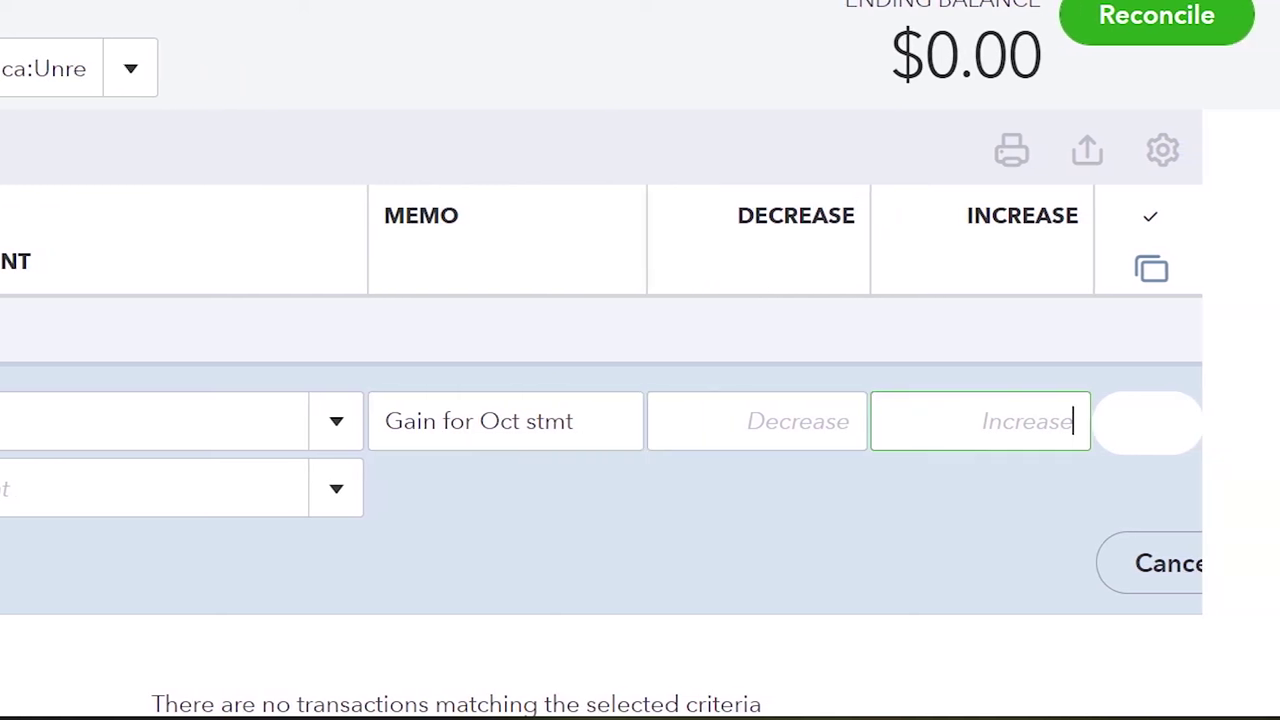
text(500.00)
key(Tab)
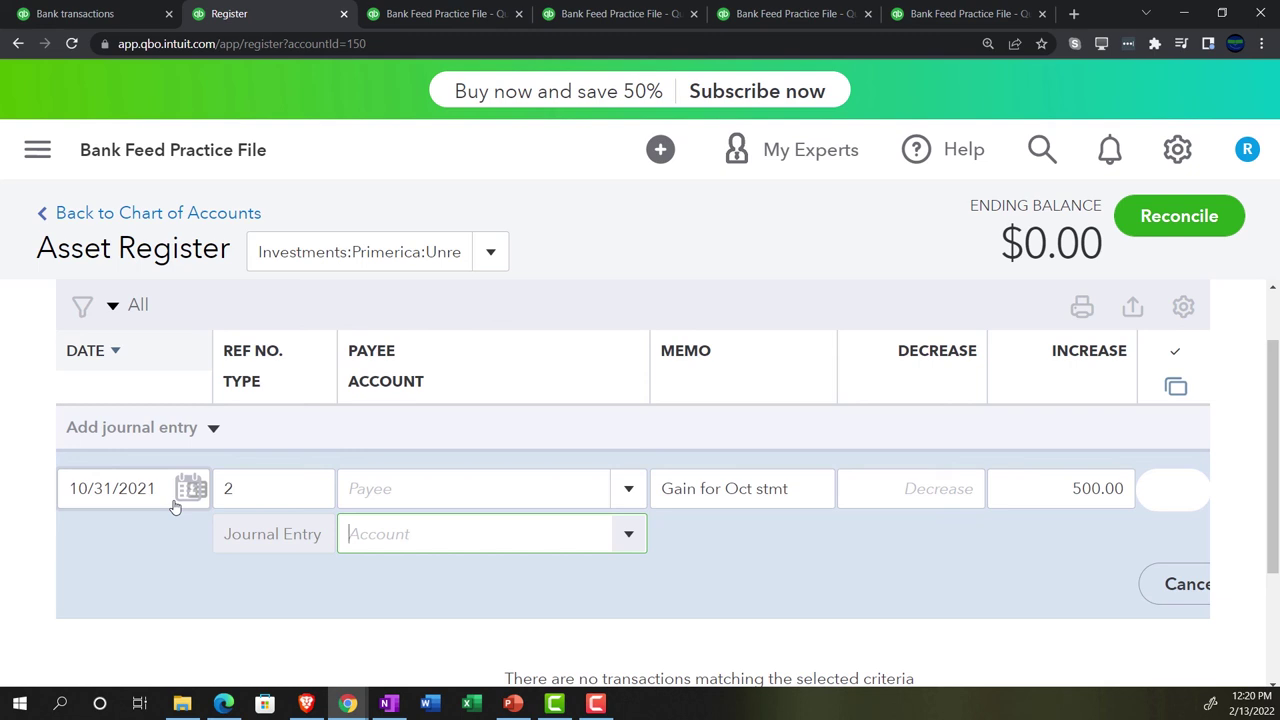
text(Unrealized Gains & Losses Pramericas)
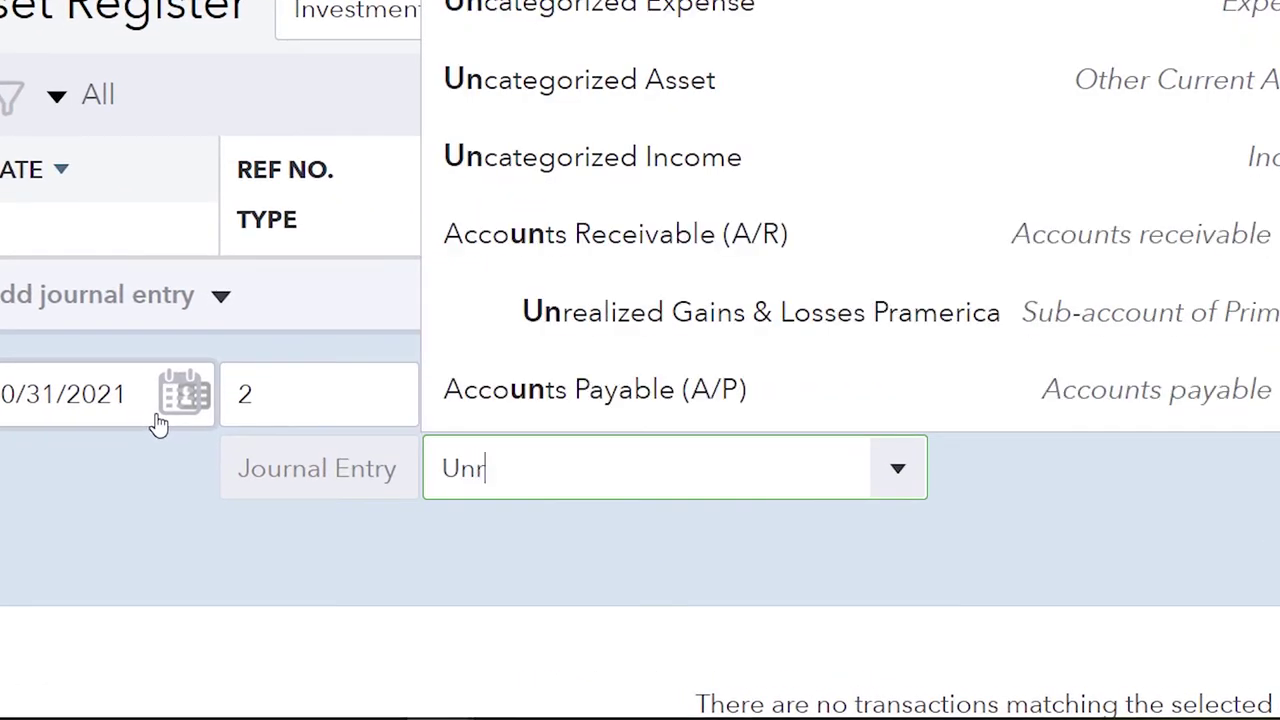
text(iz)
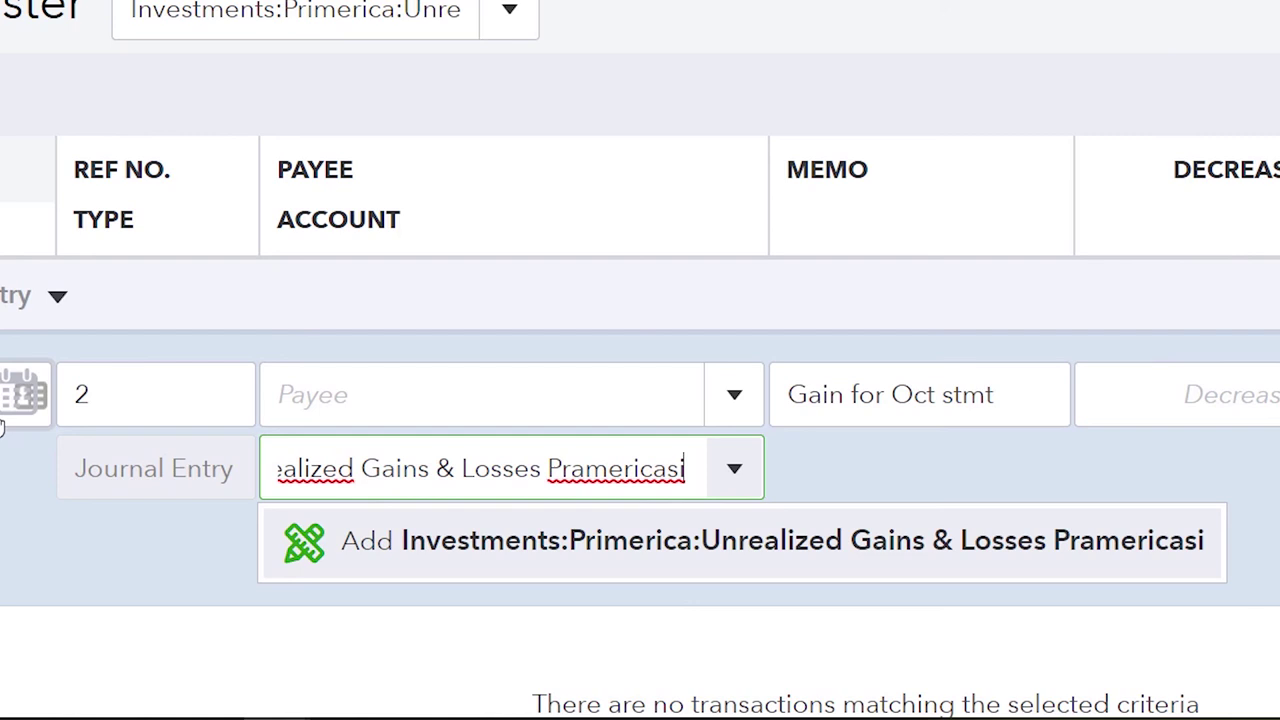
key(BackSpace)
key(BackSpace)
key(BackSpace)
key(BackSpace)
key(BackSpace)
key(BackSpace)
key(BackSpace)
key(BackSpace)
key(BackSpace)
key(BackSpace)
key(BackSpace)
key(BackSpace)
key(BackSpace)
key(BackSpace)
key(BackSpace)
key(BackSpace)
key(BackSpace)
key(BackSpace)
key(BackSpace)
key(BackSpace)
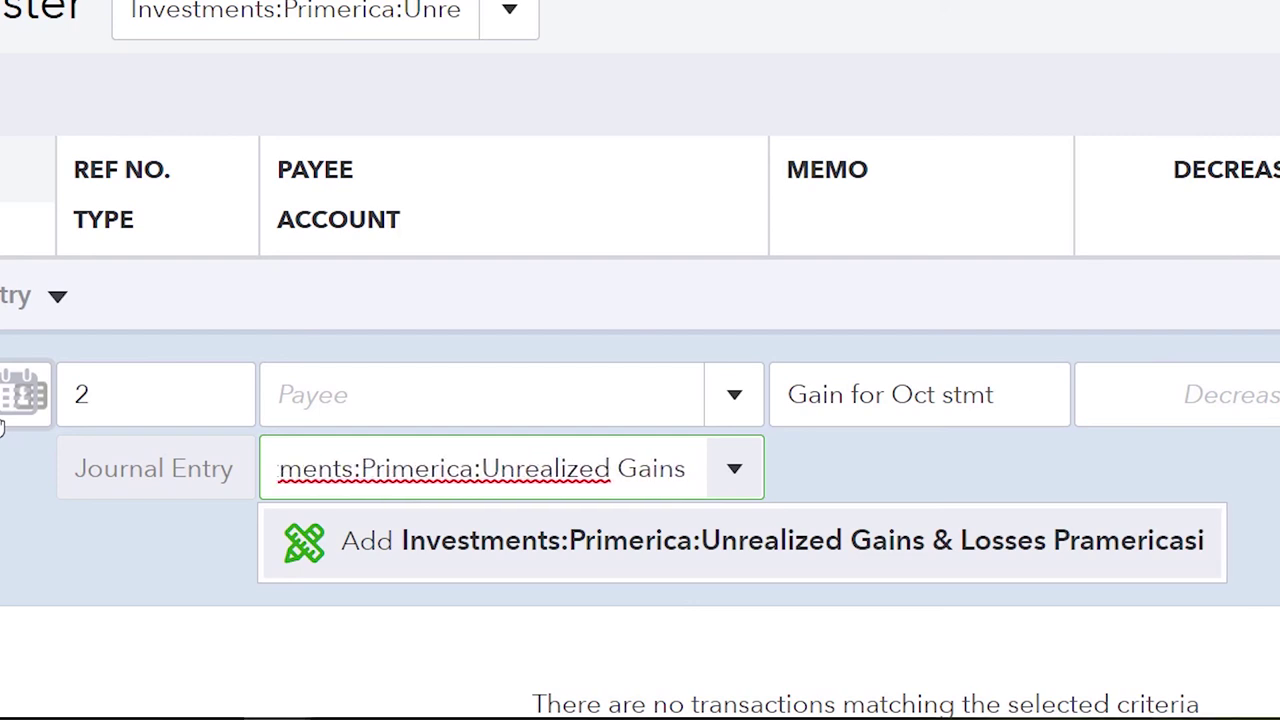
key(BackSpace)
key(BackSpace)
key(BackSpace)
key(BackSpace)
key(BackSpace)
key(BackSpace)
key(BackSpace)
key(BackSpace)
key(BackSpace)
key(BackSpace)
key(BackSpace)
key(BackSpace)
key(BackSpace)
key(BackSpace)
key(BackSpace)
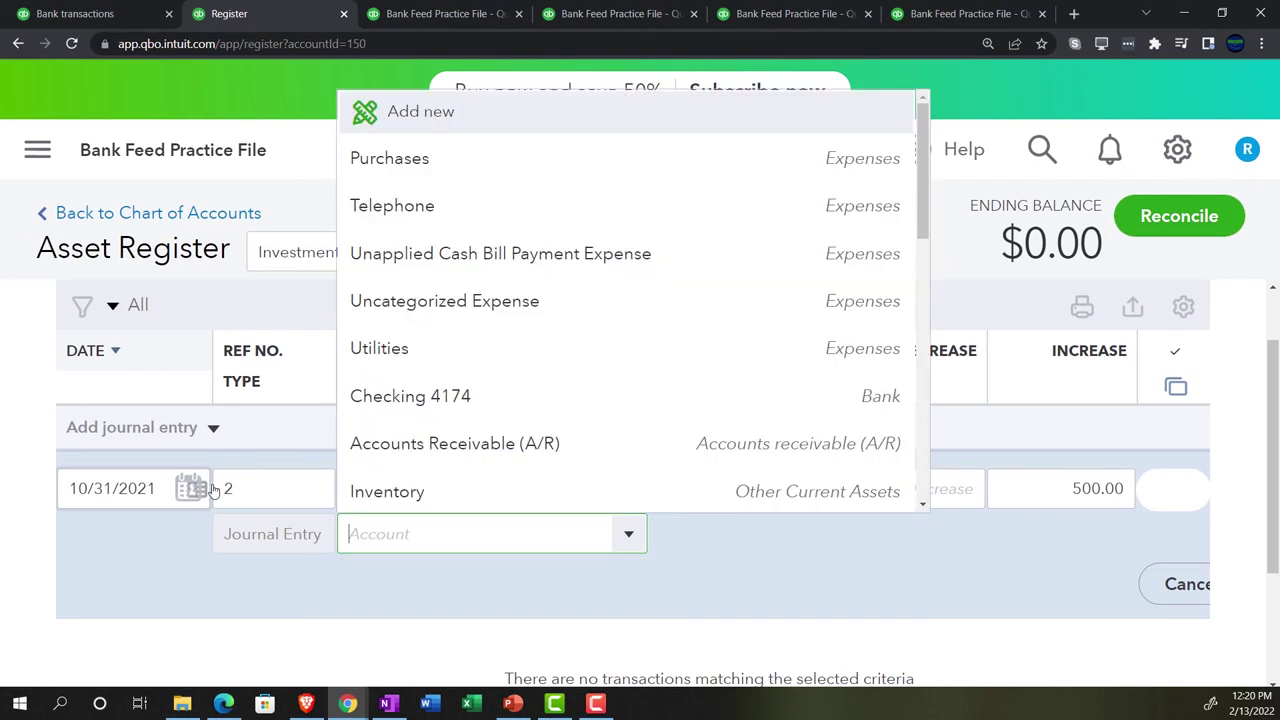
Step: Create a new account from the journal entry's account field with type Other Income and detail type Other Miscellaneous Income
click(471, 122)
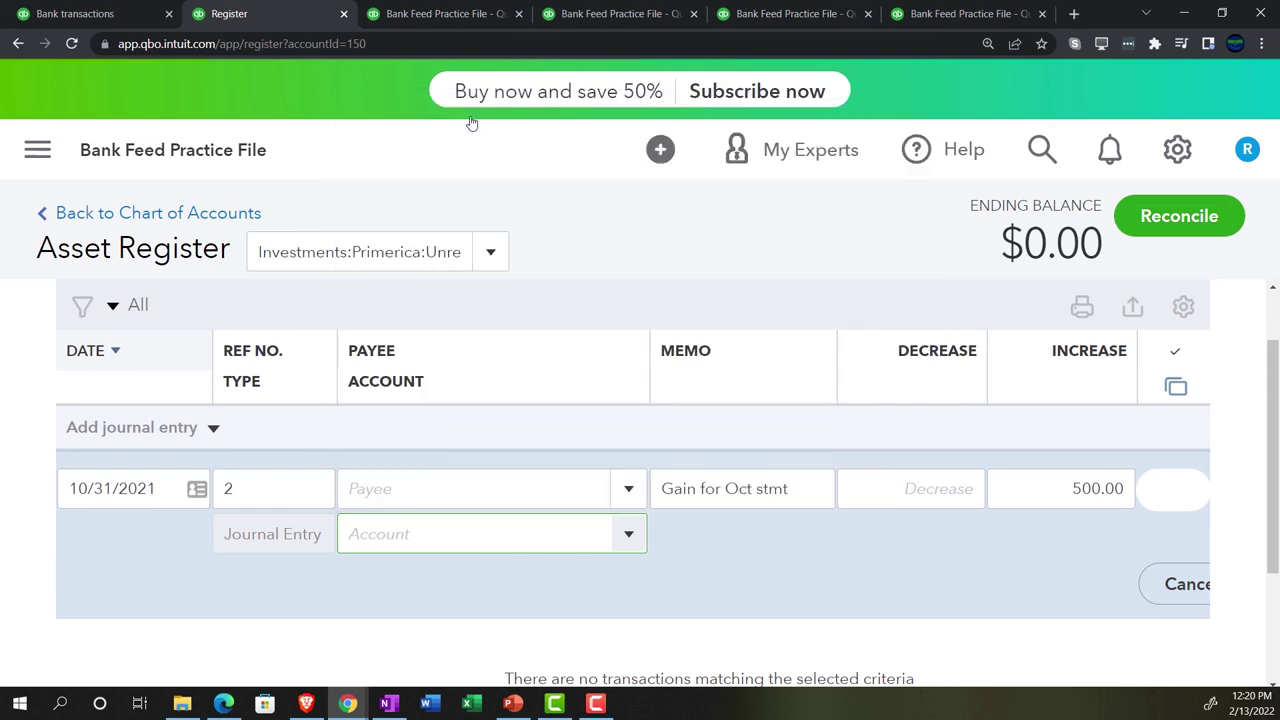
click(355, 226)
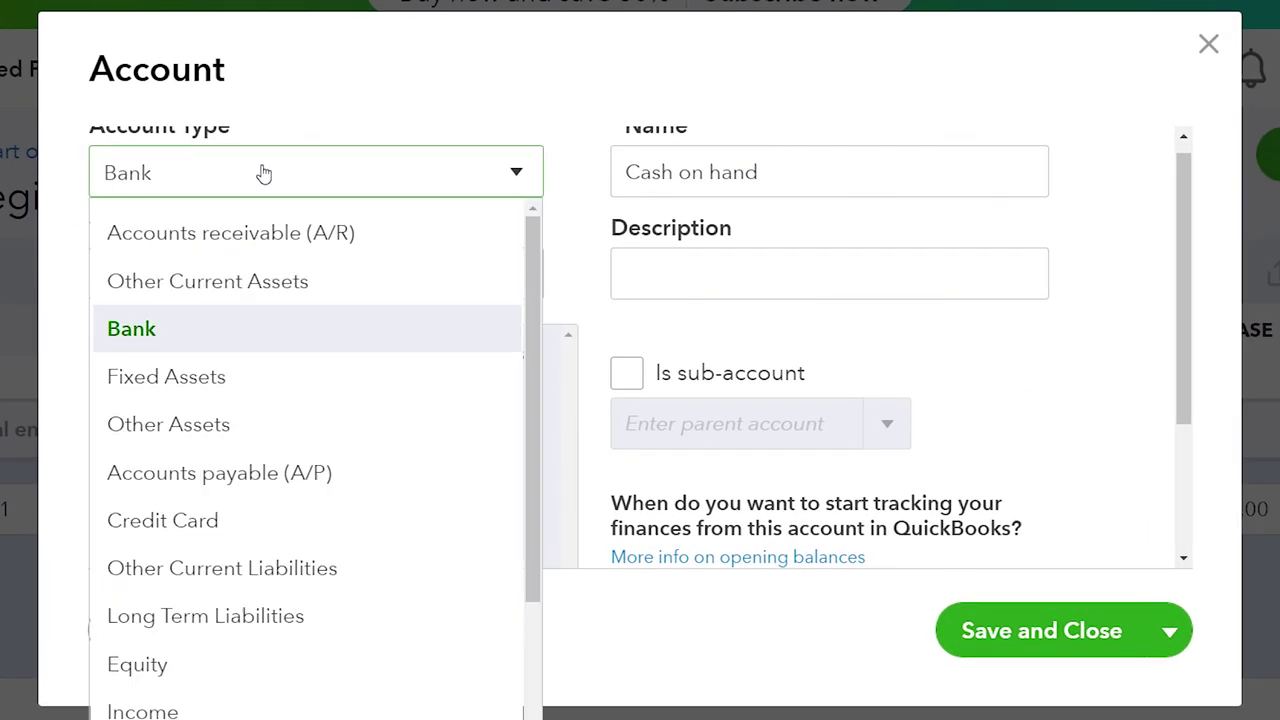
scroll(232, 450, down, 2)
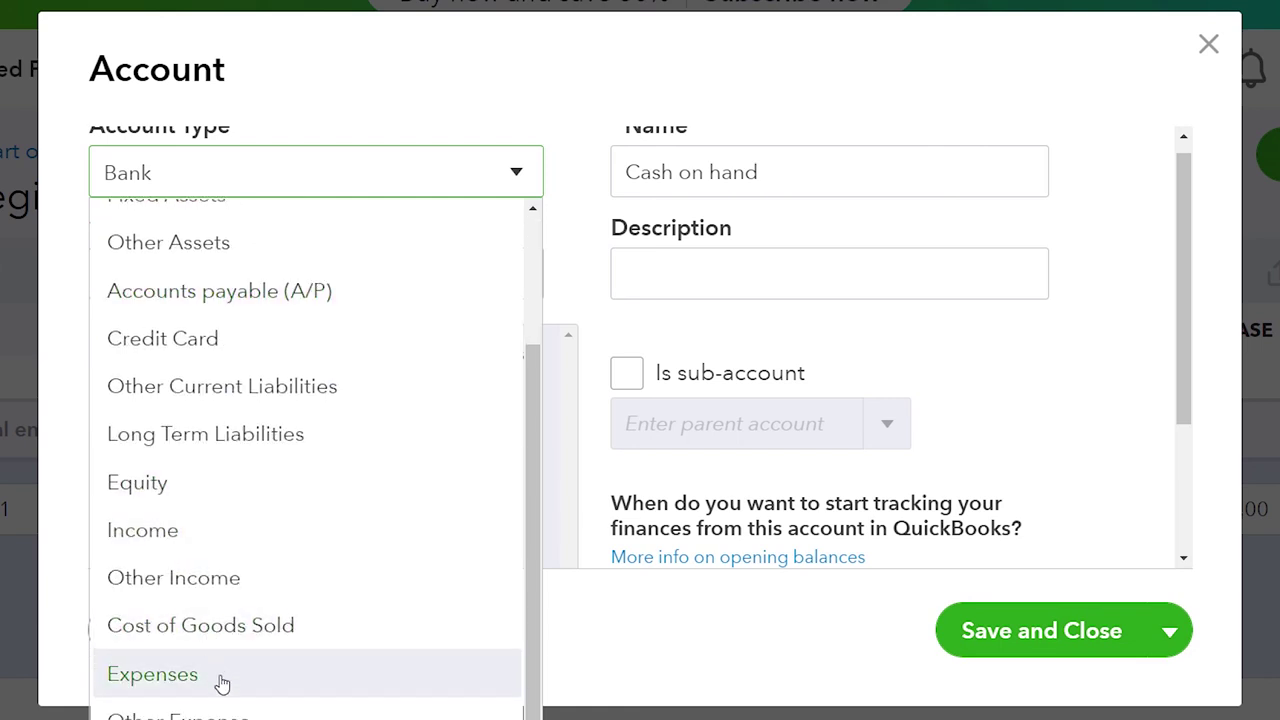
click(200, 598)
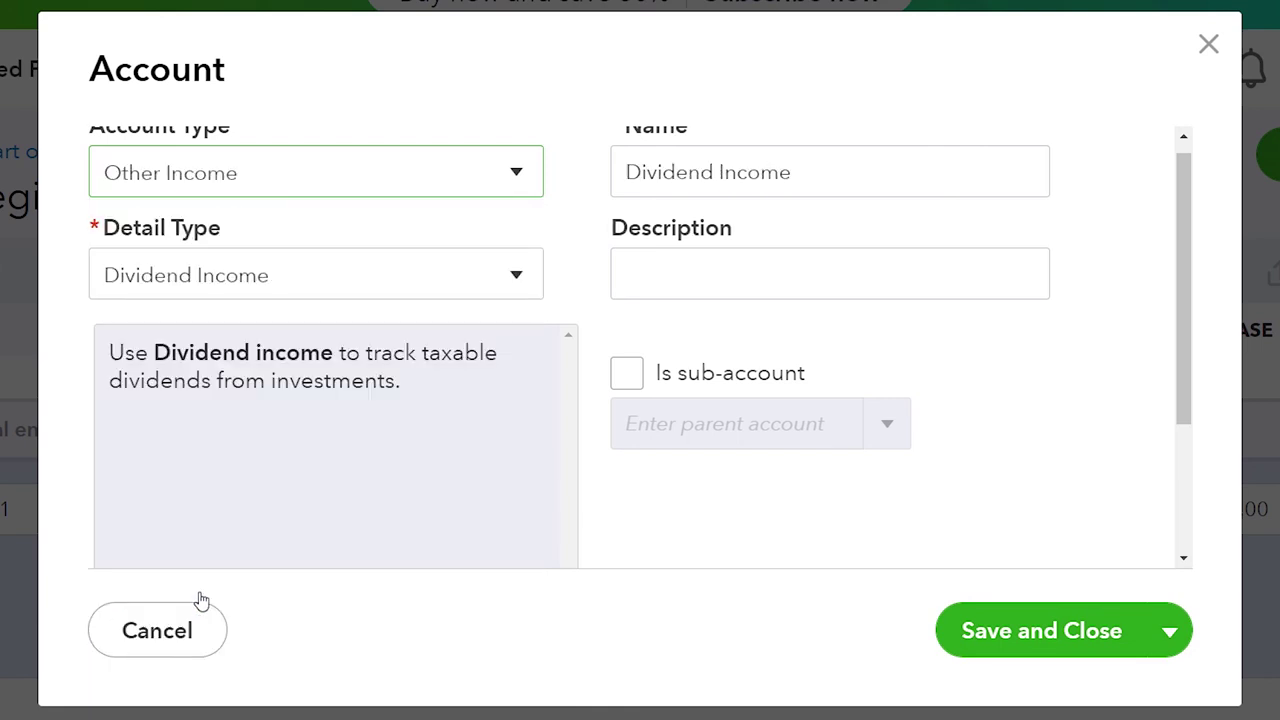
click(513, 268)
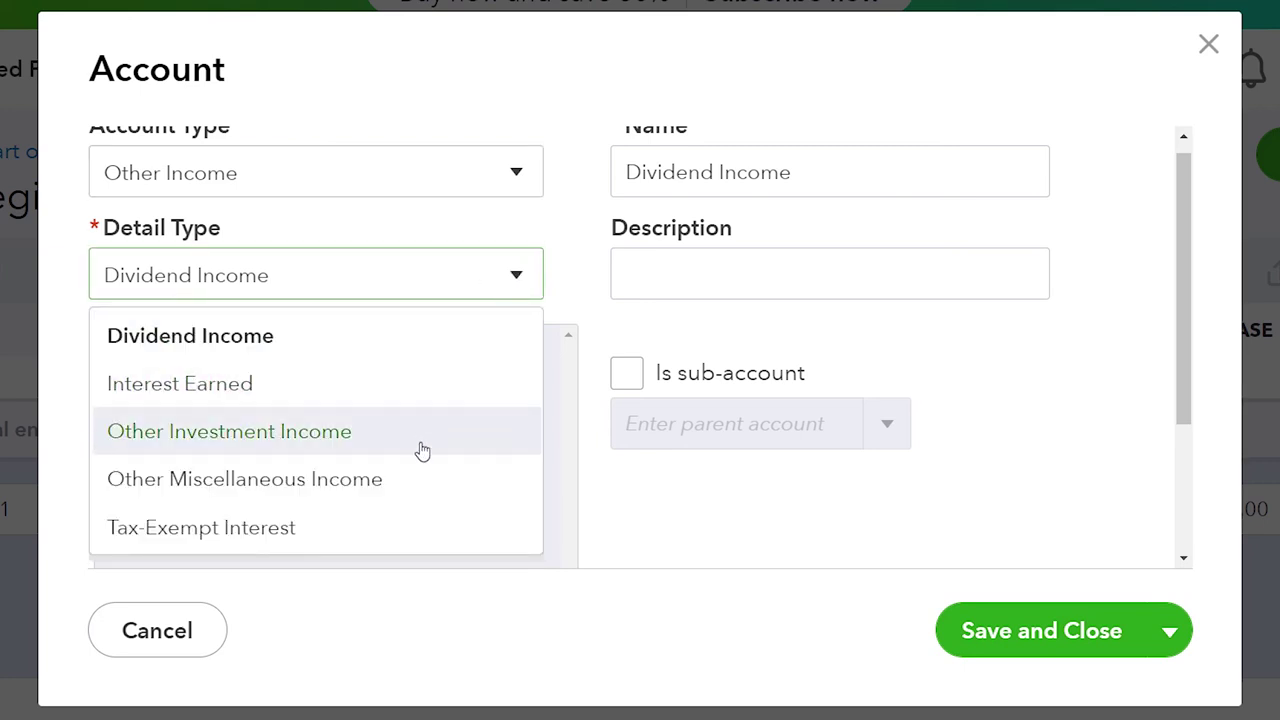
click(414, 483)
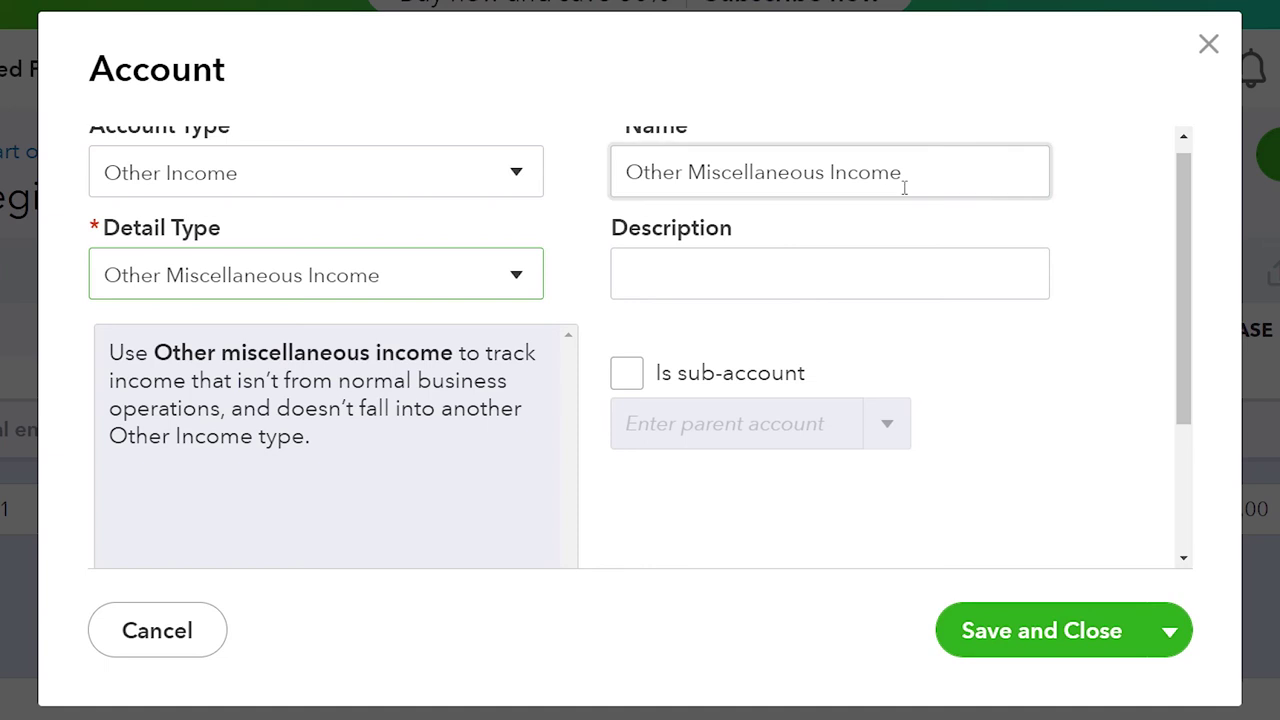
Step: Name the new other income account Unrealized Income or Loss
drag(903, 172, 624, 172)
text(Un)
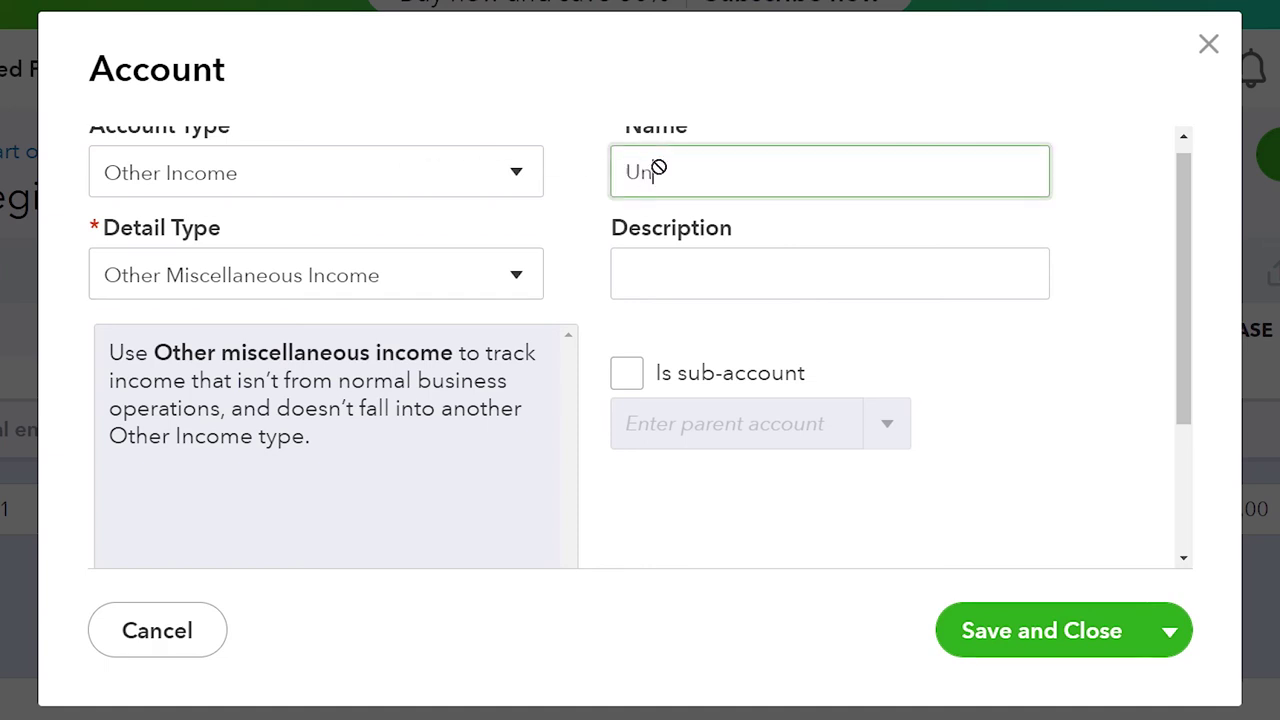
text(realized Income)
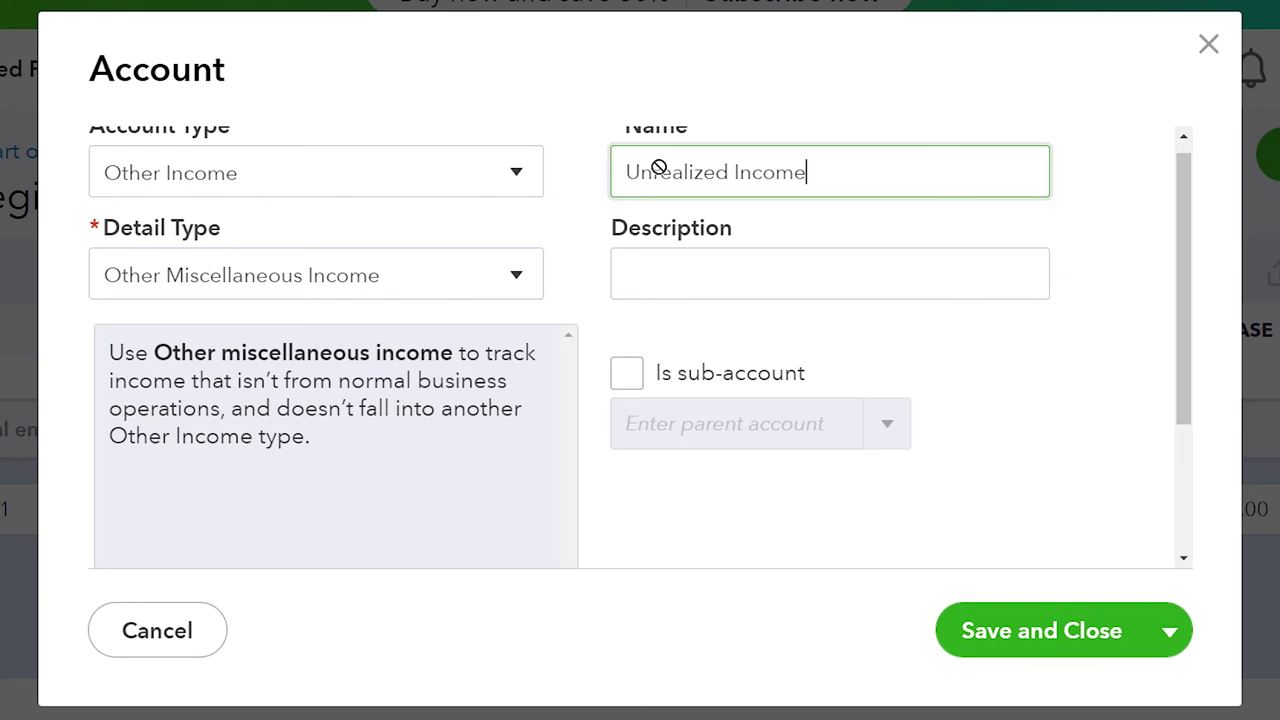
text(or Loss)
click(740, 262)
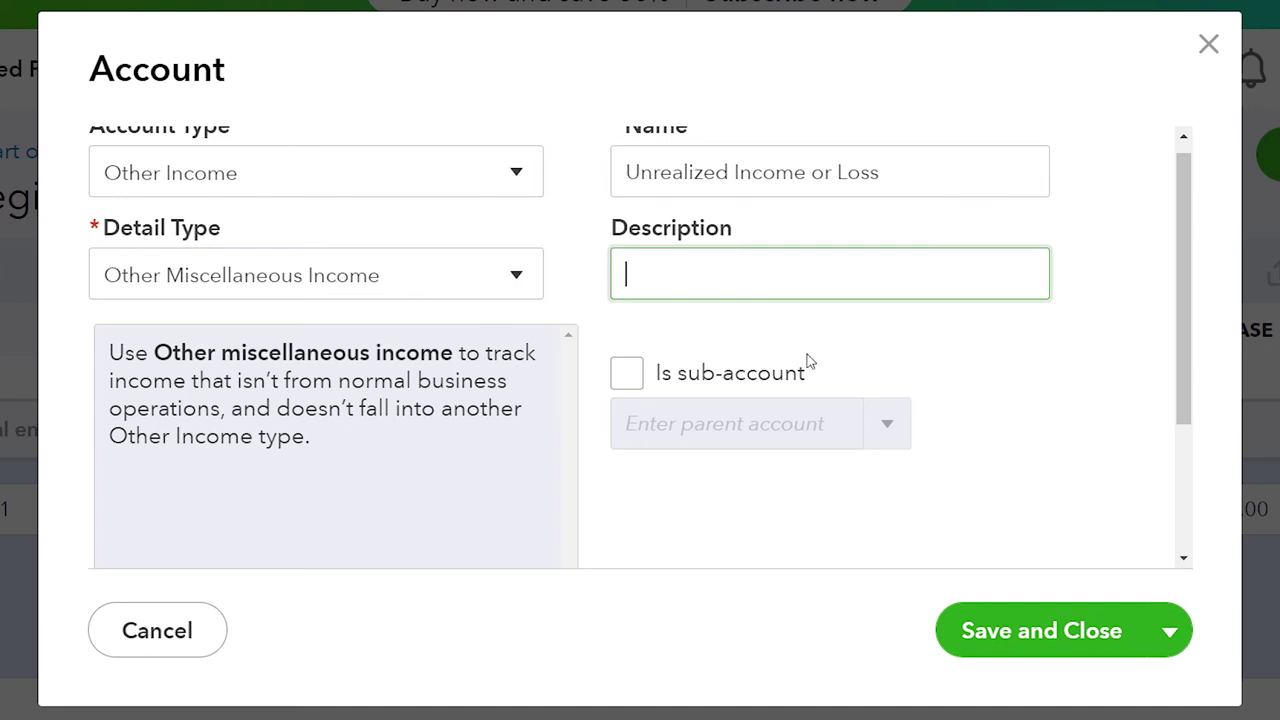
Step: Save and close the new account, and save the journal entry that uses it in the register
click(983, 632)
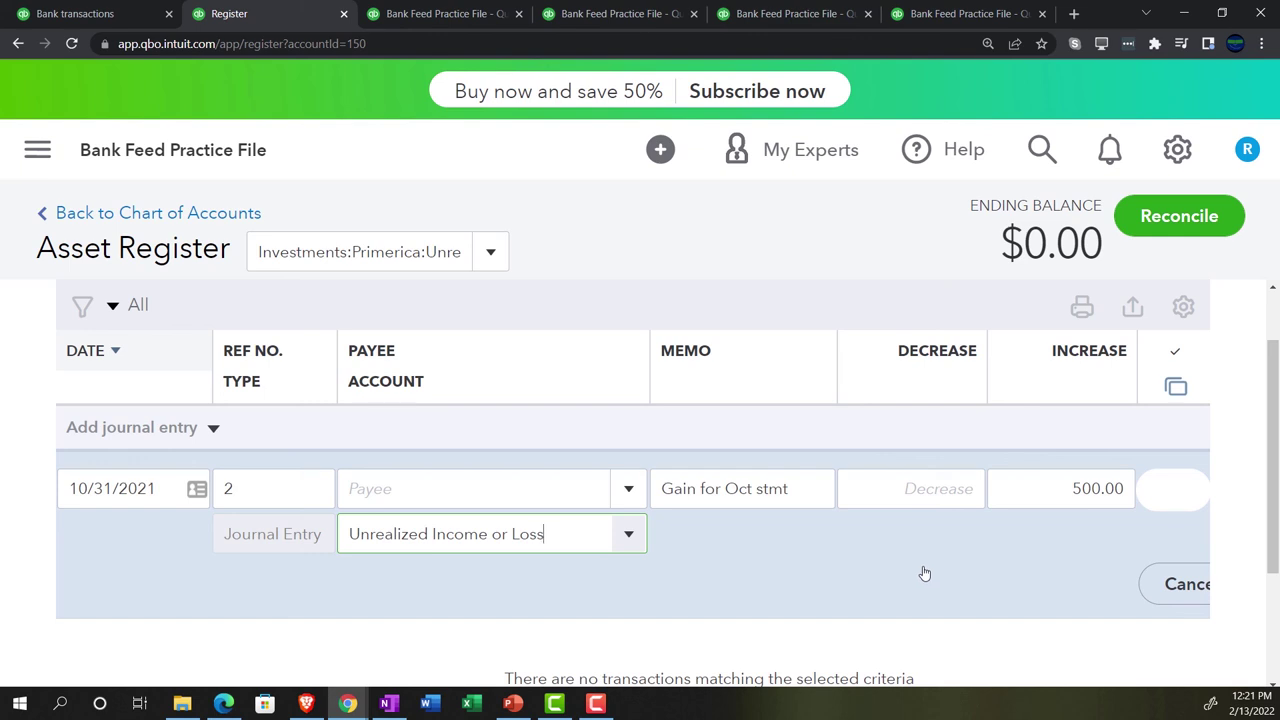
key(ctrl+minus)
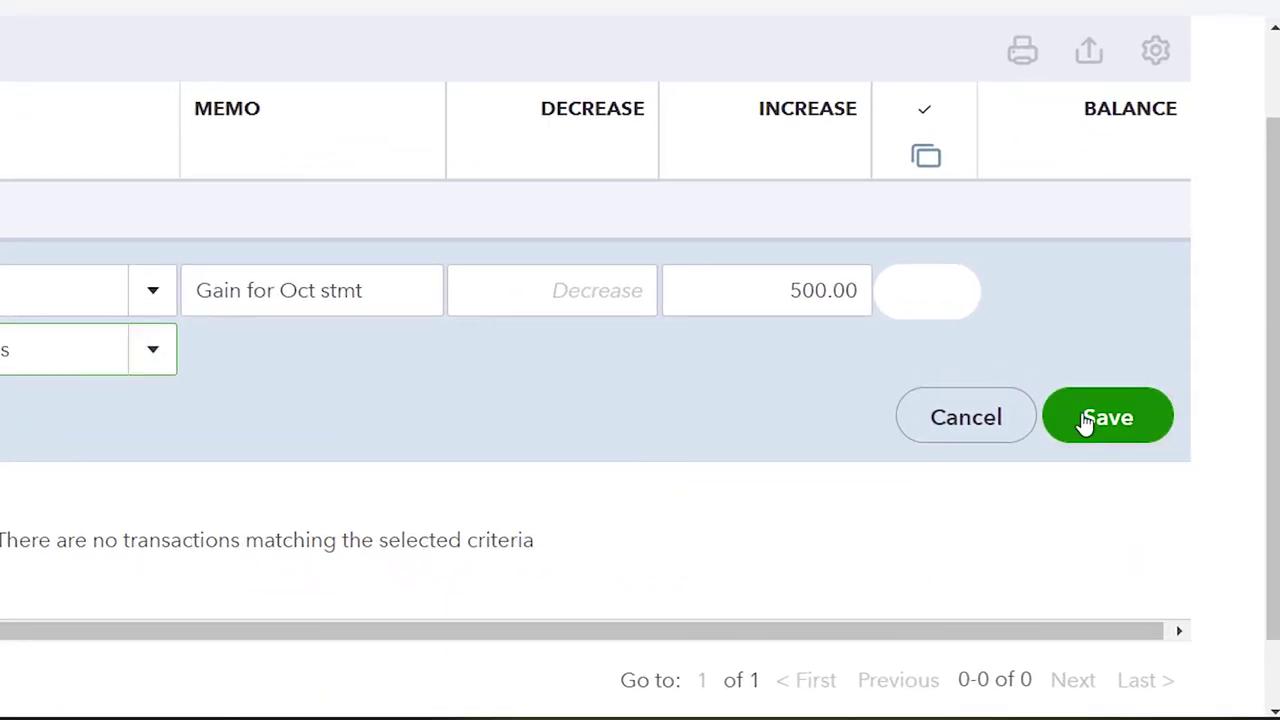
click(1085, 420)
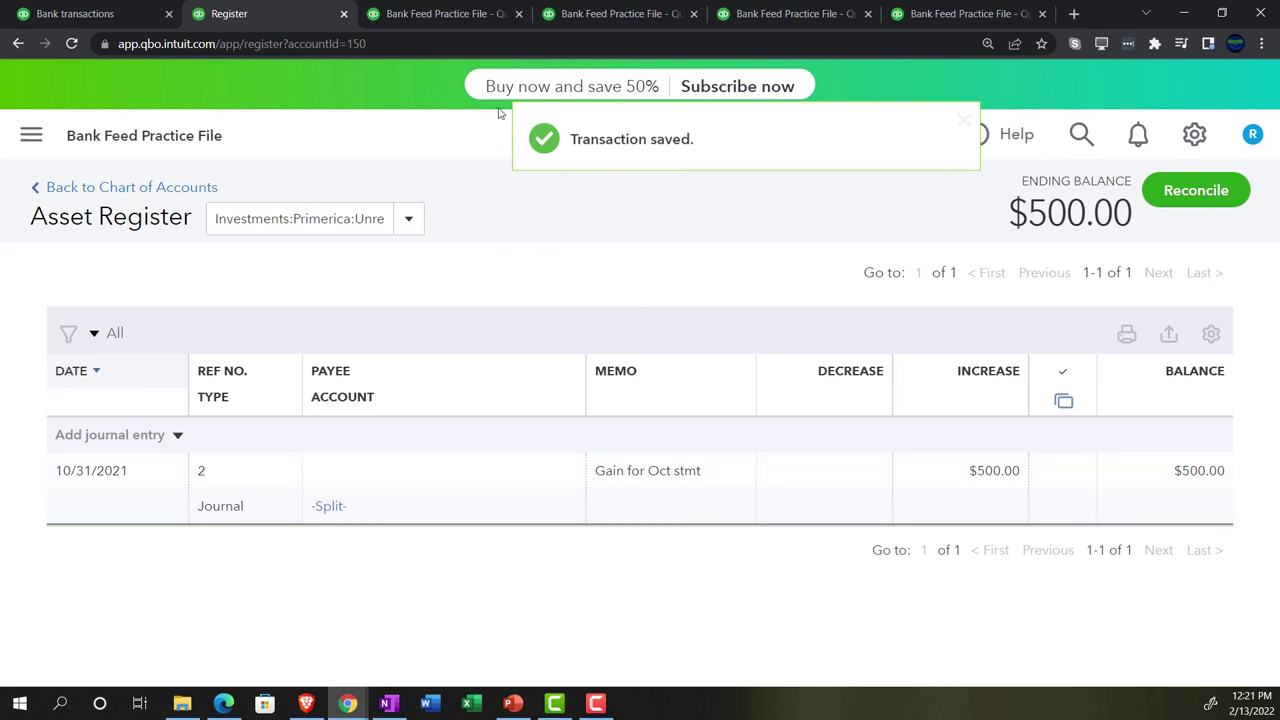
Step: Rerun the 2021 Balance Sheet, examine the unrealized gains sub-account under Investments, and collapse the Primerica group
click(440, 13)
key(ctrl+plus)
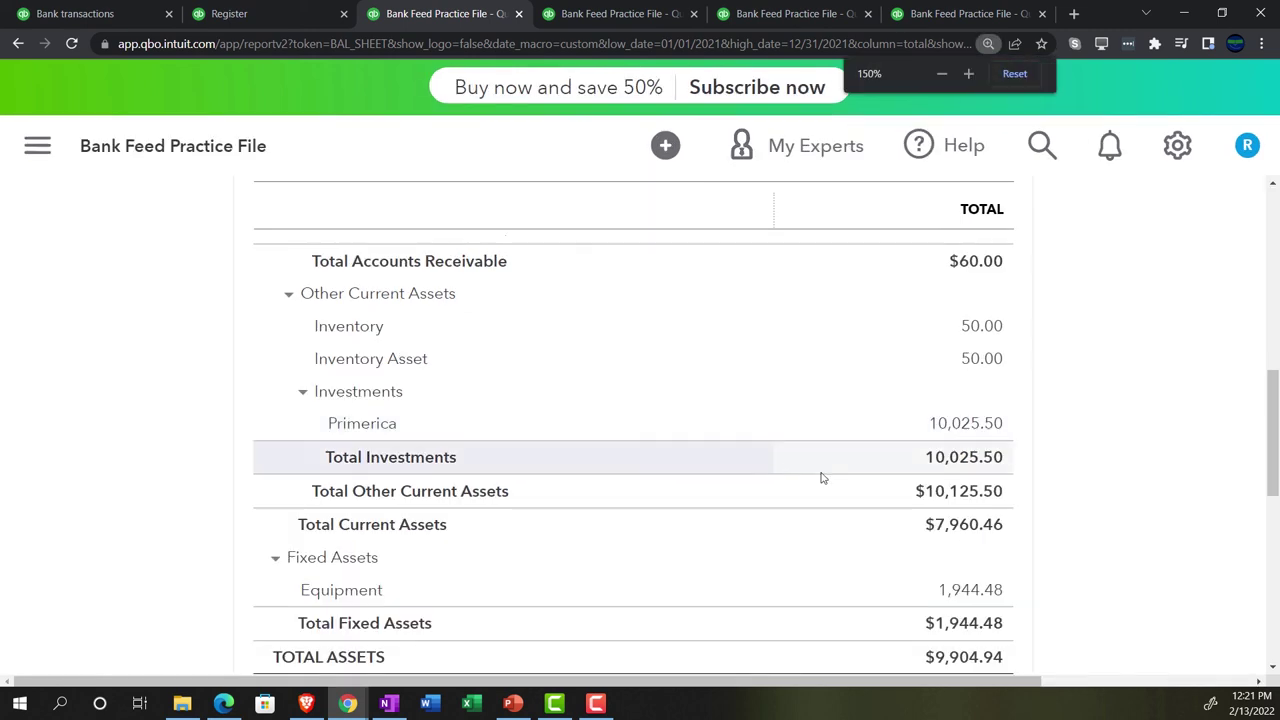
scroll(822, 478, up, 10)
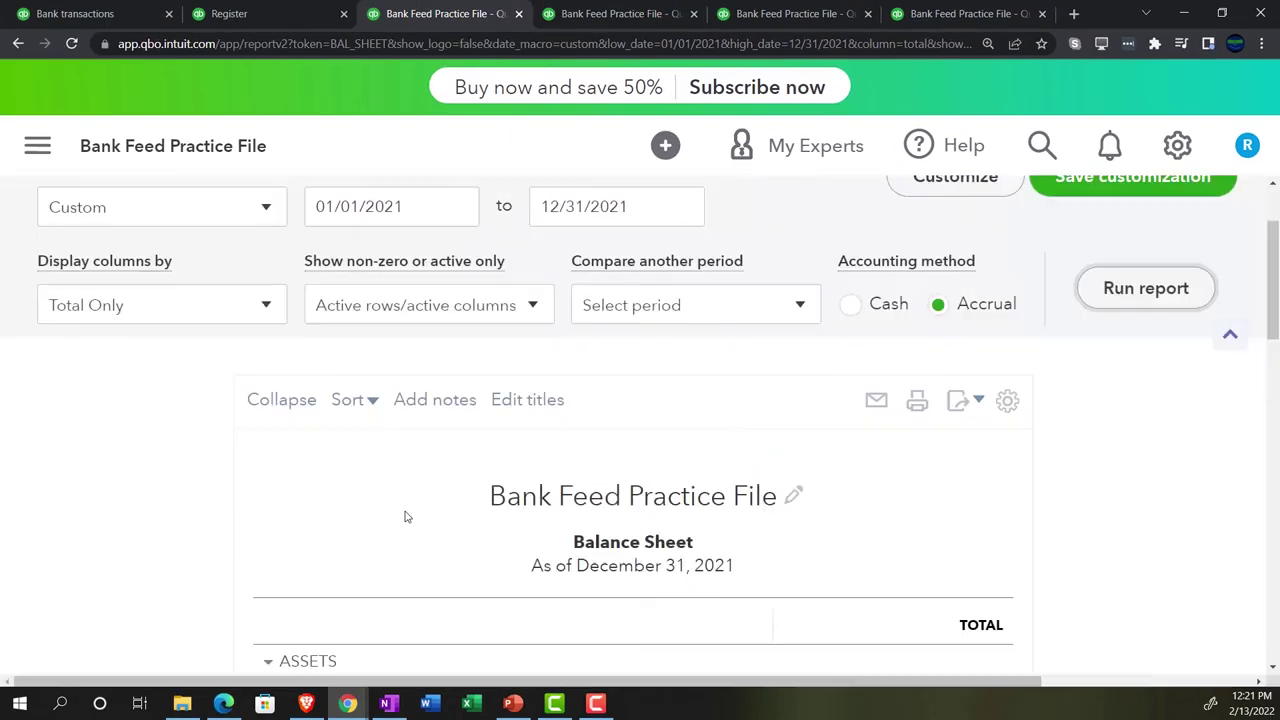
scroll(403, 517, down, 3)
key(ctrl+plus)
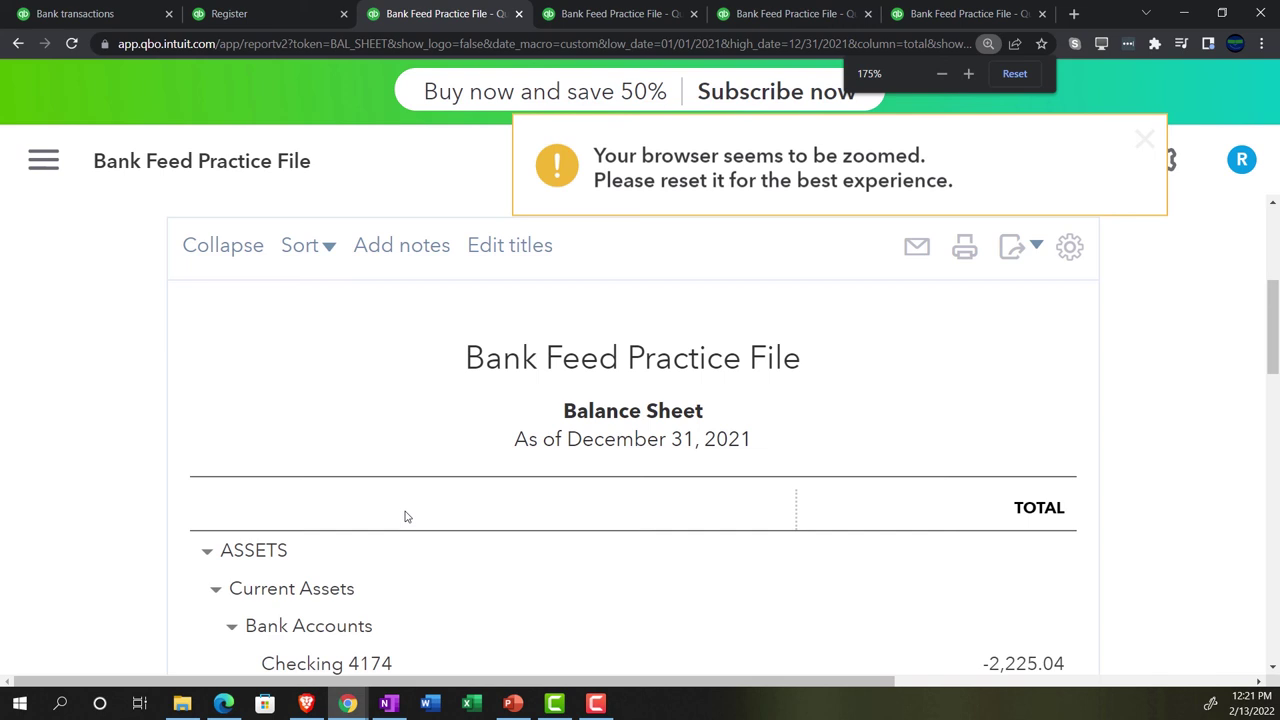
scroll(405, 516, down, 1)
key(ctrl+plus)
scroll(405, 513, down, 4)
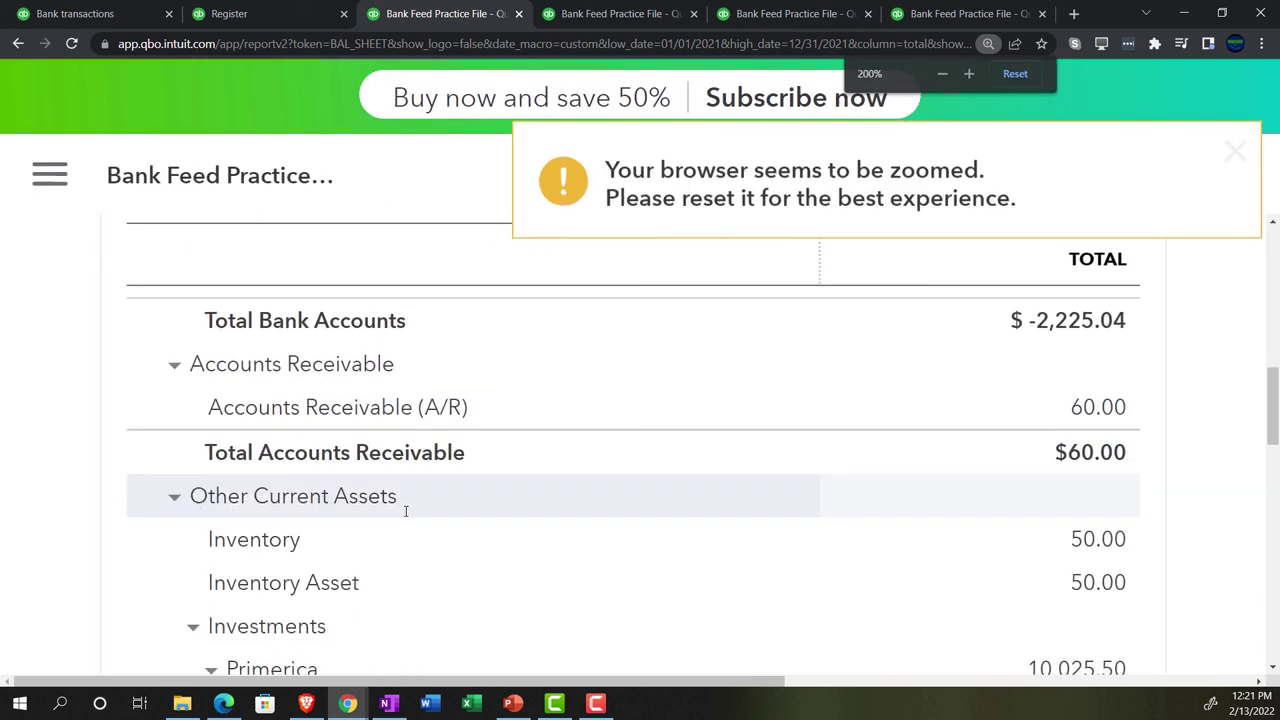
scroll(405, 511, down, 2)
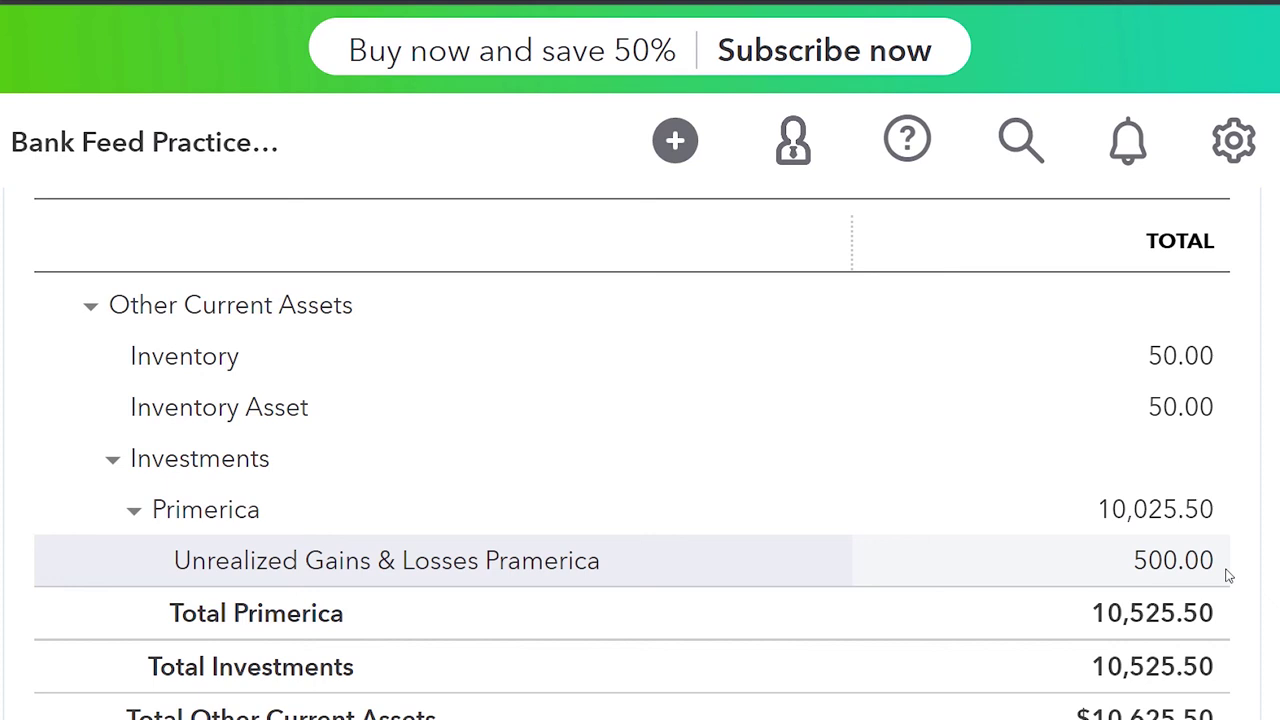
scroll(1229, 575, down, 1)
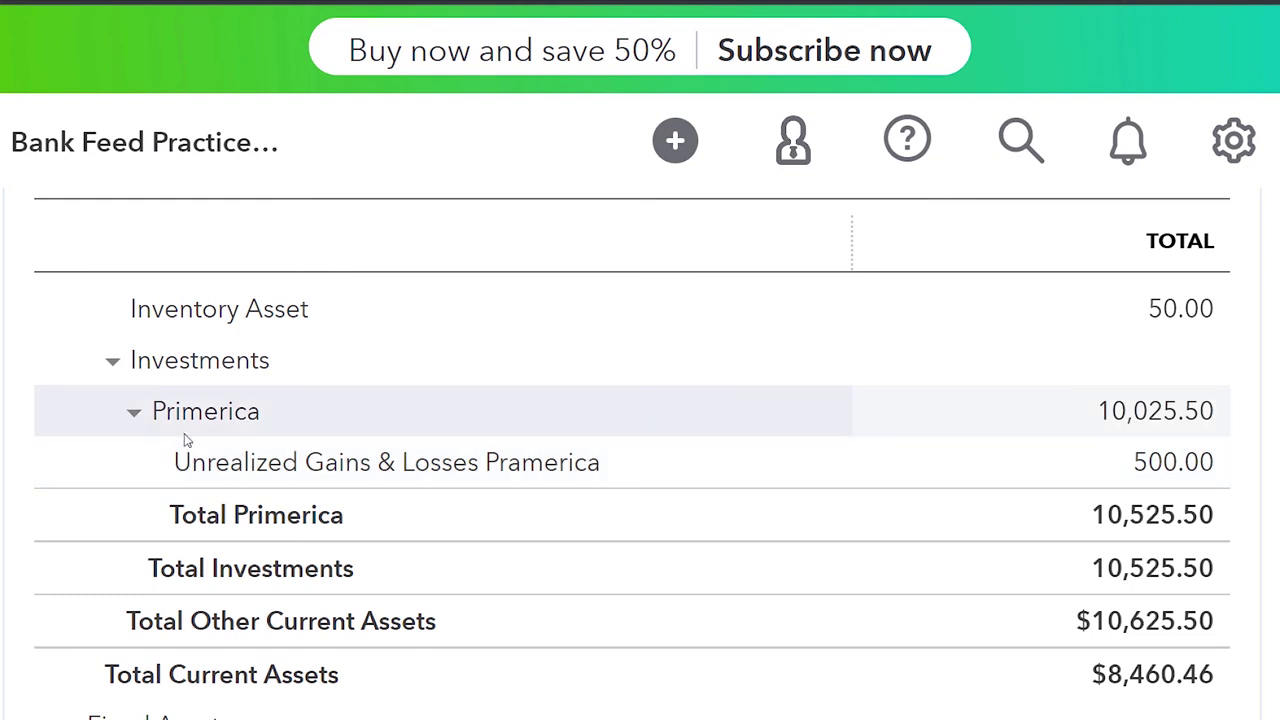
click(136, 414)
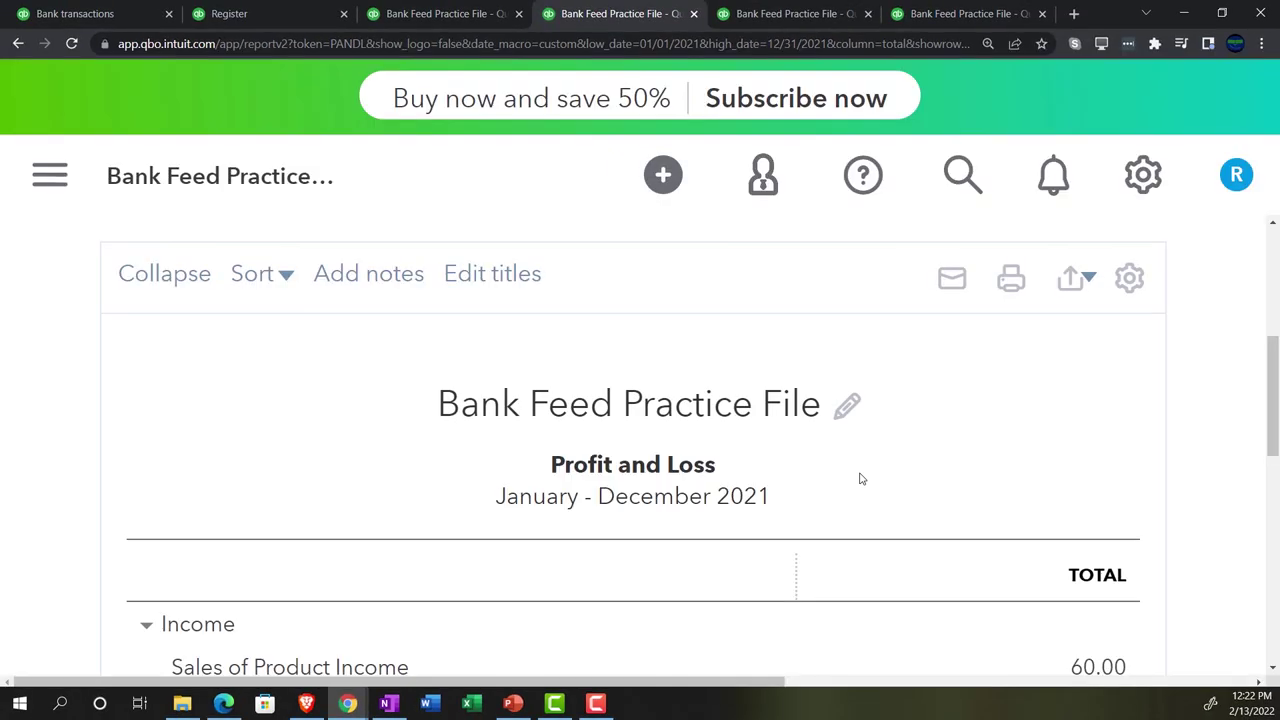
Step: Rerun the 2021 Profit and Loss report and examine the Other Income section and net income
scroll(911, 477, down, 1)
scroll(911, 477, up, 3)
scroll(913, 477, up, 1)
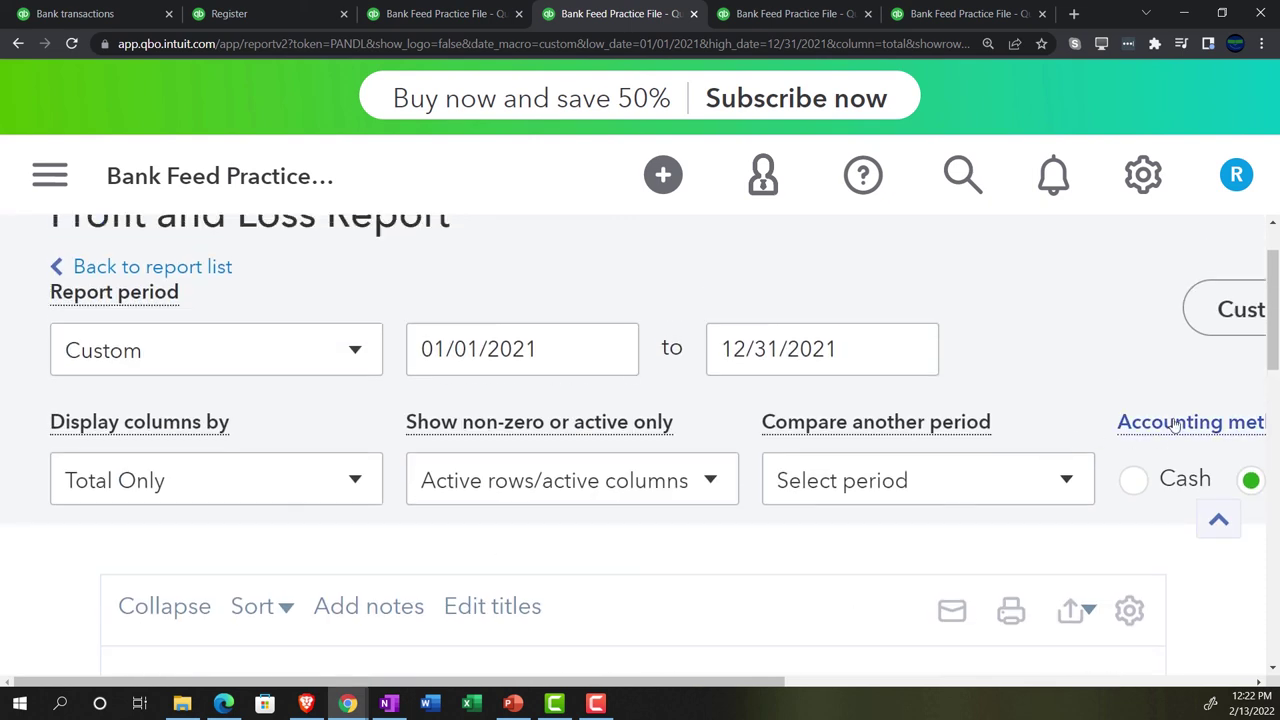
key(ctrl+minus)
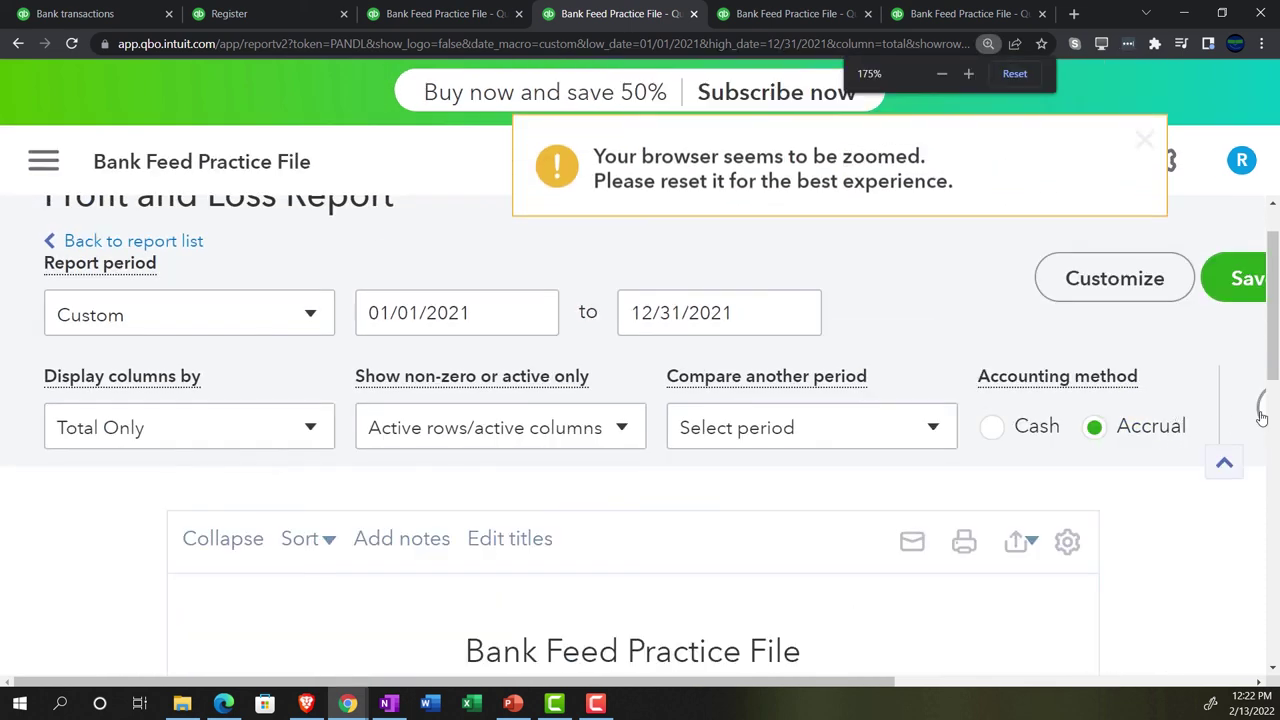
scroll(1154, 533, down, 3)
scroll(1154, 535, down, 1)
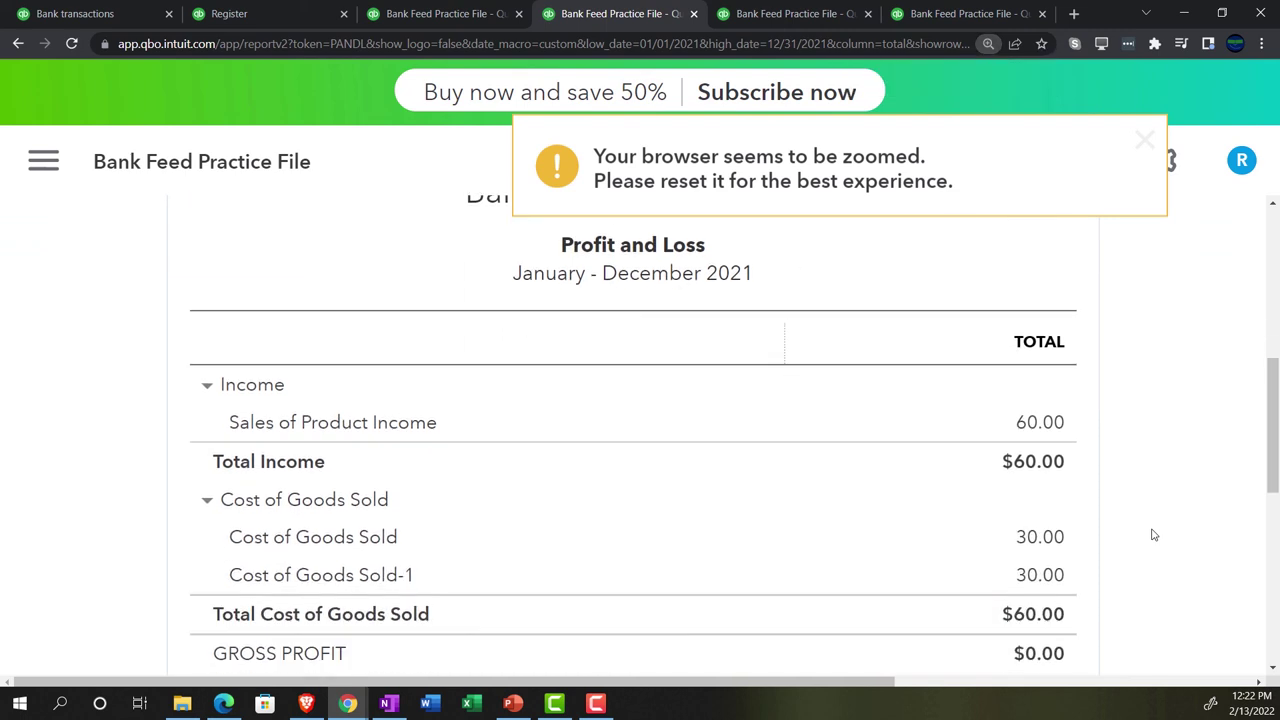
key(ctrl+plus)
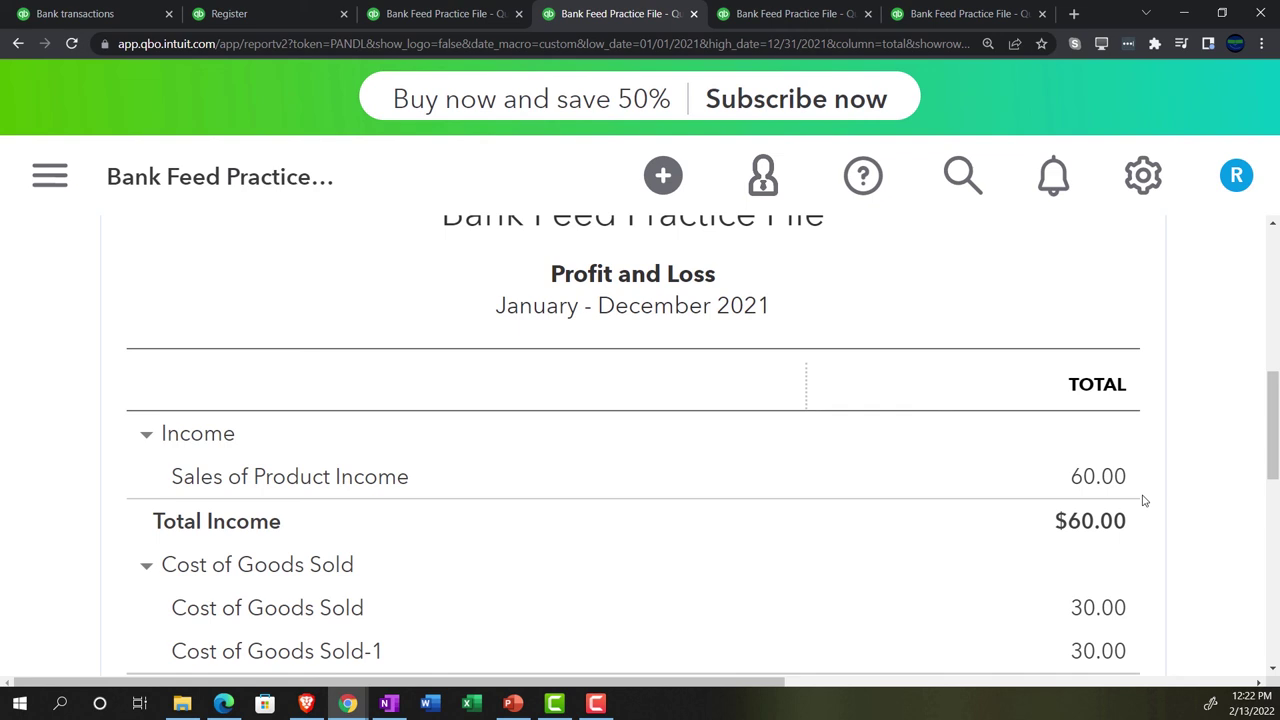
scroll(1144, 501, down, 1)
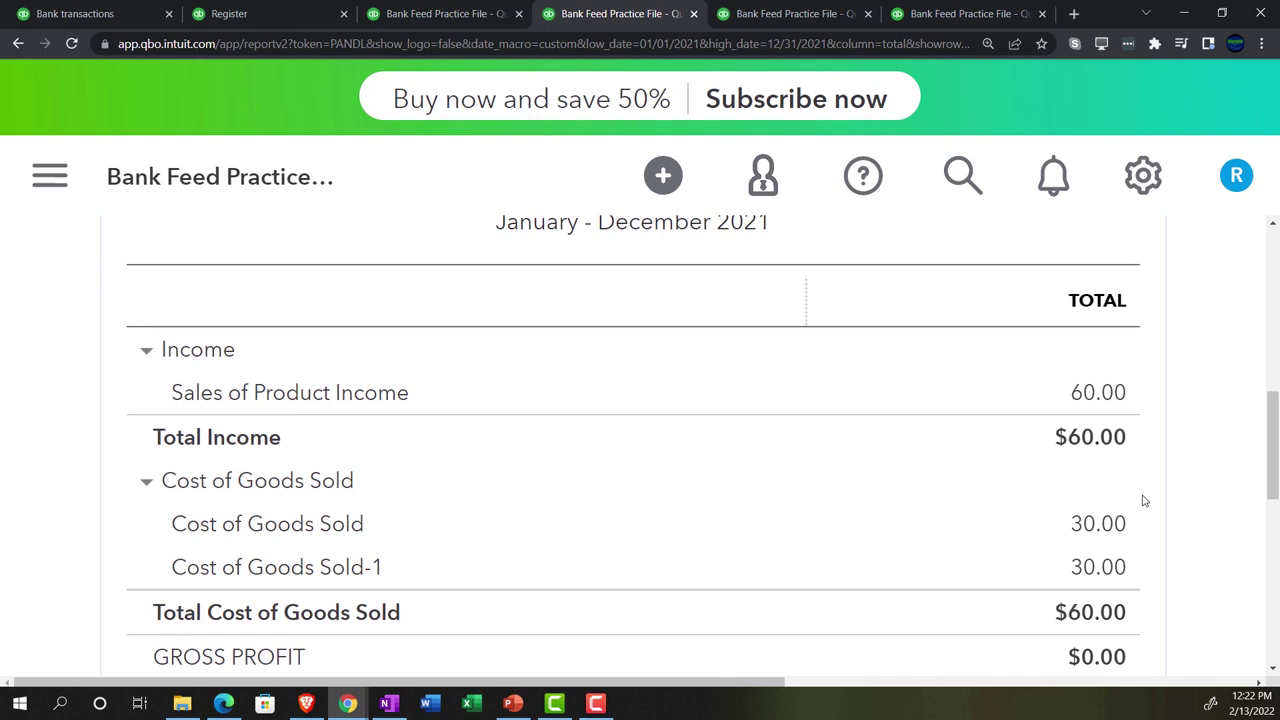
scroll(1145, 501, down, 3)
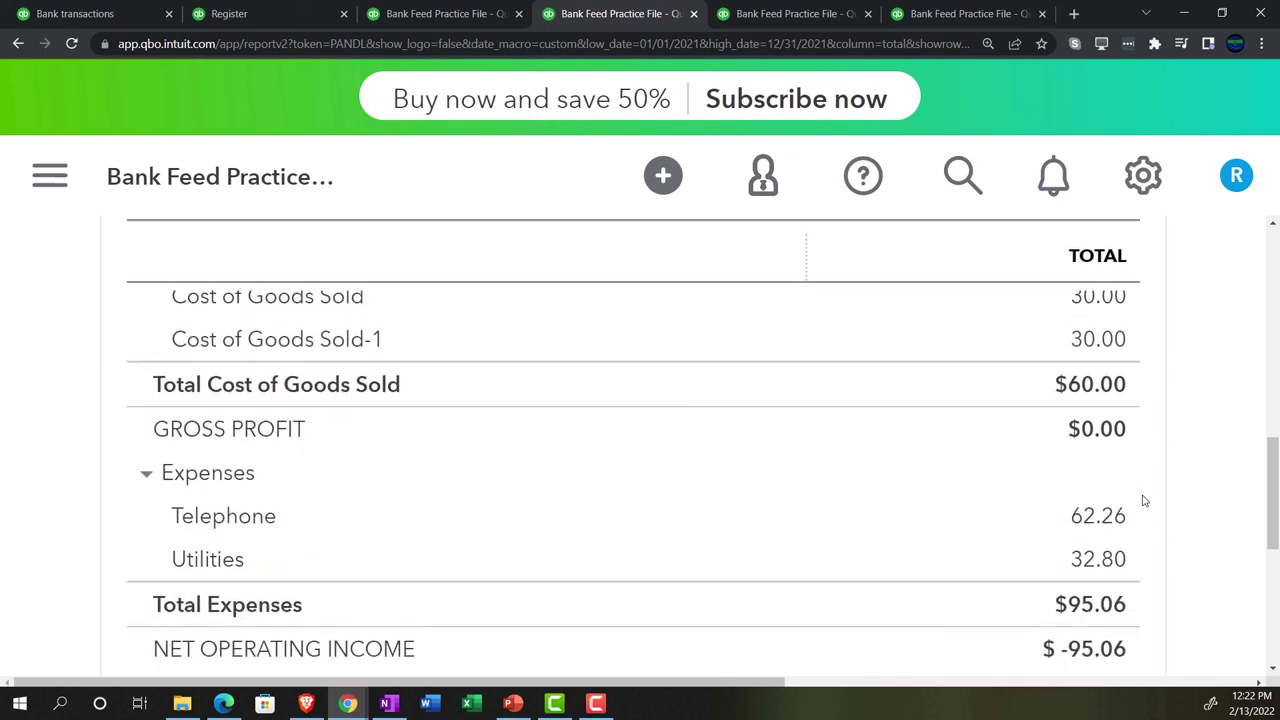
scroll(1145, 501, down, 2)
scroll(1145, 501, down, 1)
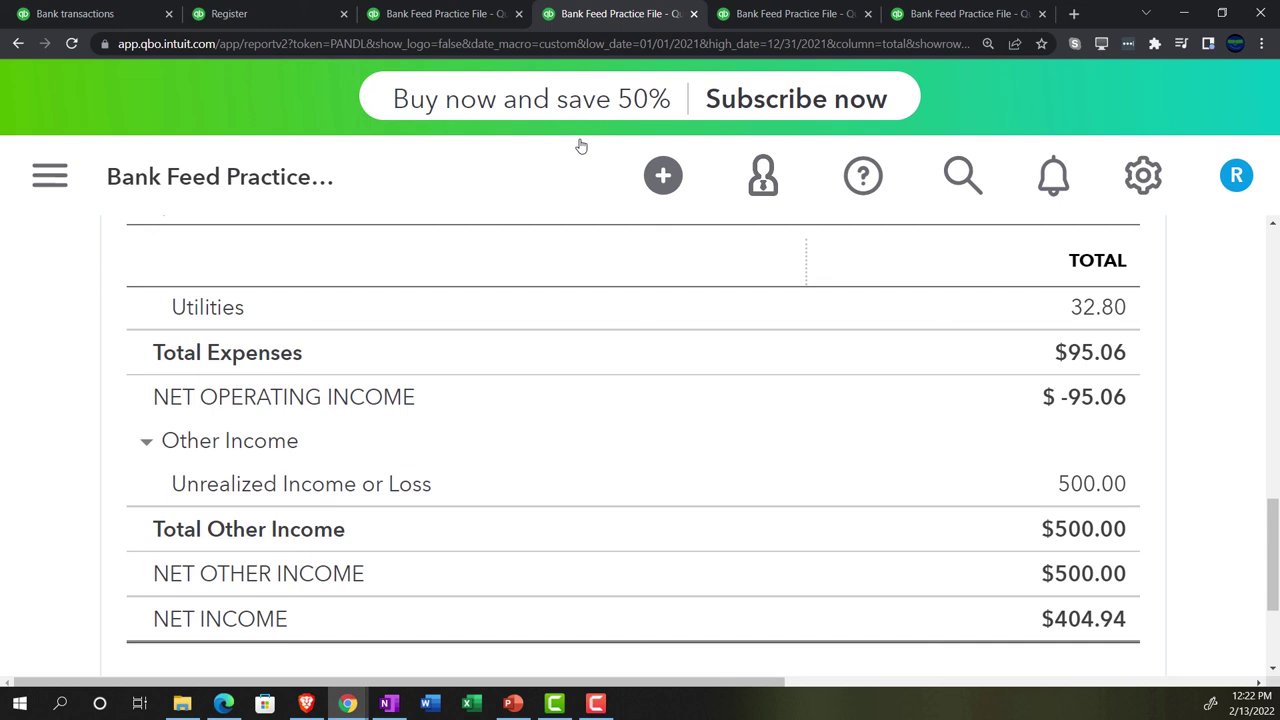
Step: Return to the Balance Sheet and compare the equity section, including net income, with total assets
click(432, 16)
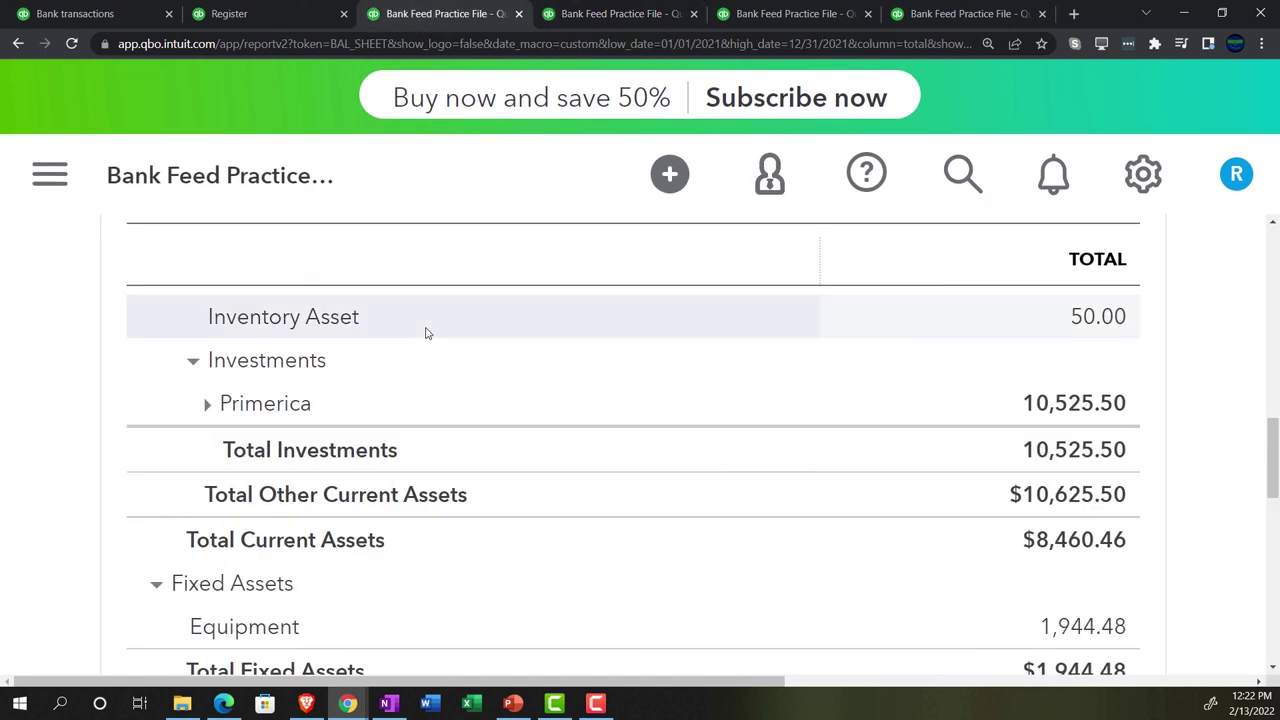
scroll(189, 460, down, 3)
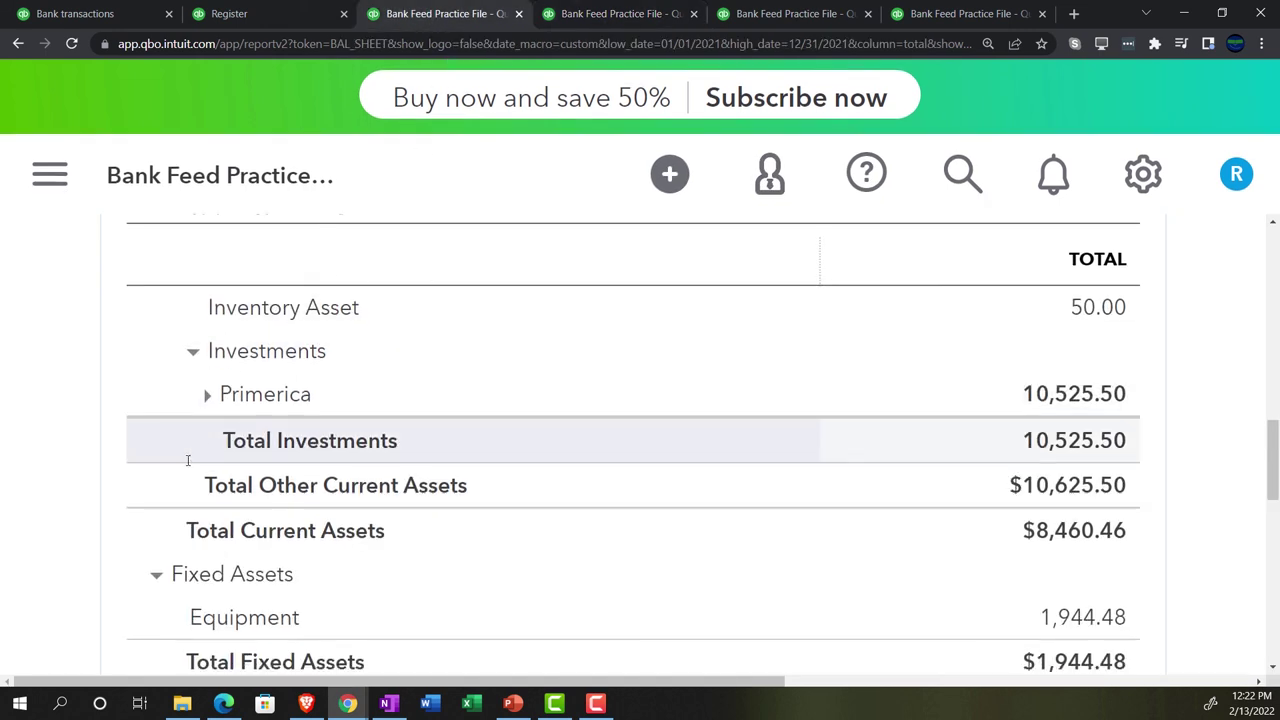
scroll(95, 488, down, 5)
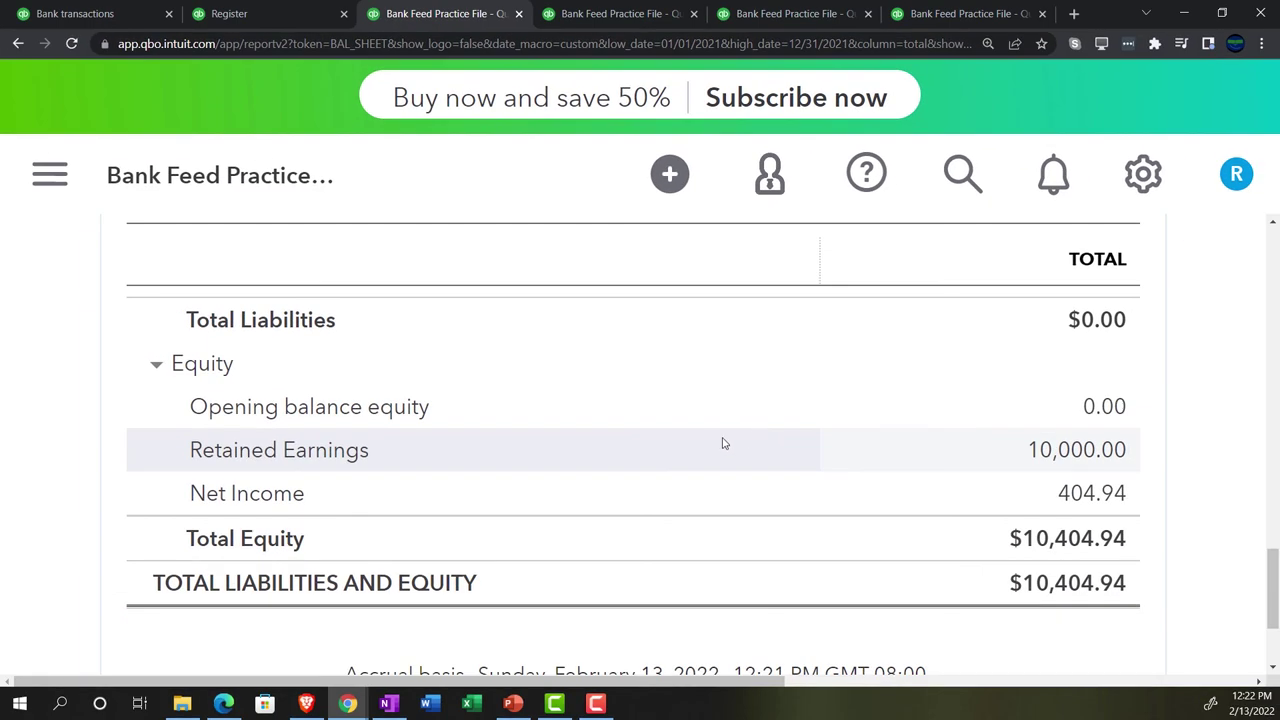
scroll(74, 539, up, 3)
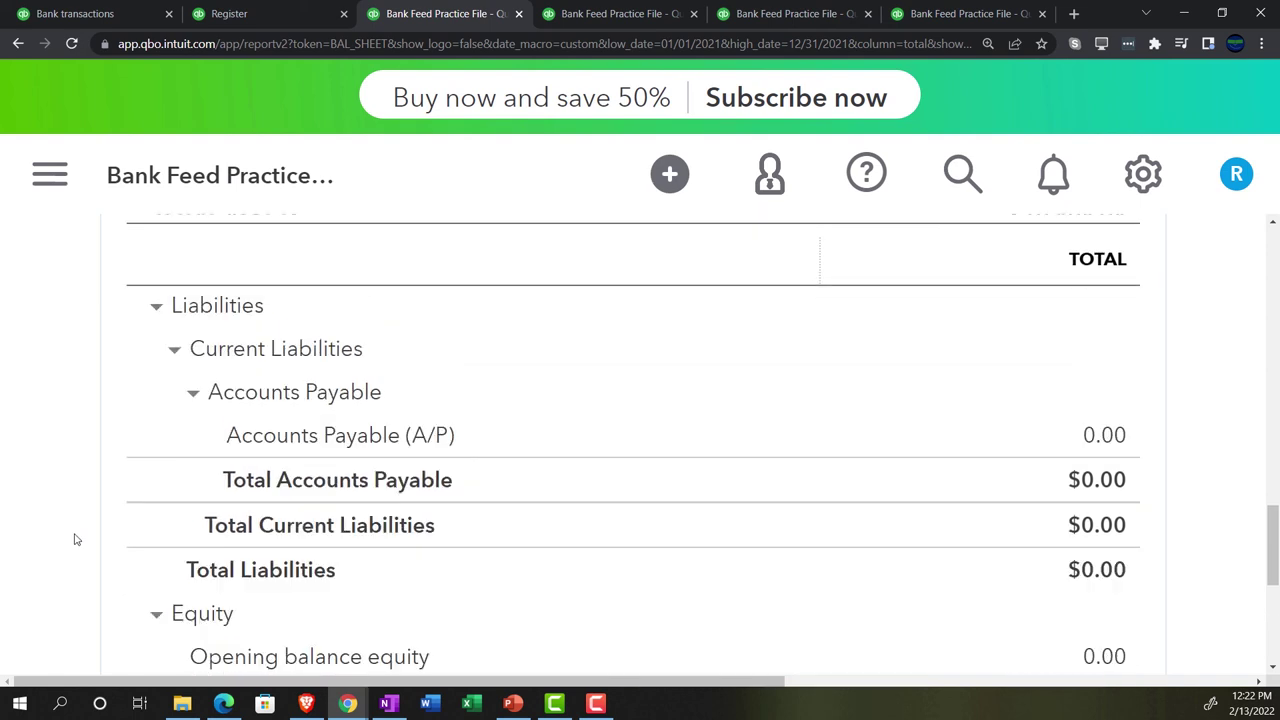
scroll(75, 540, up, 2)
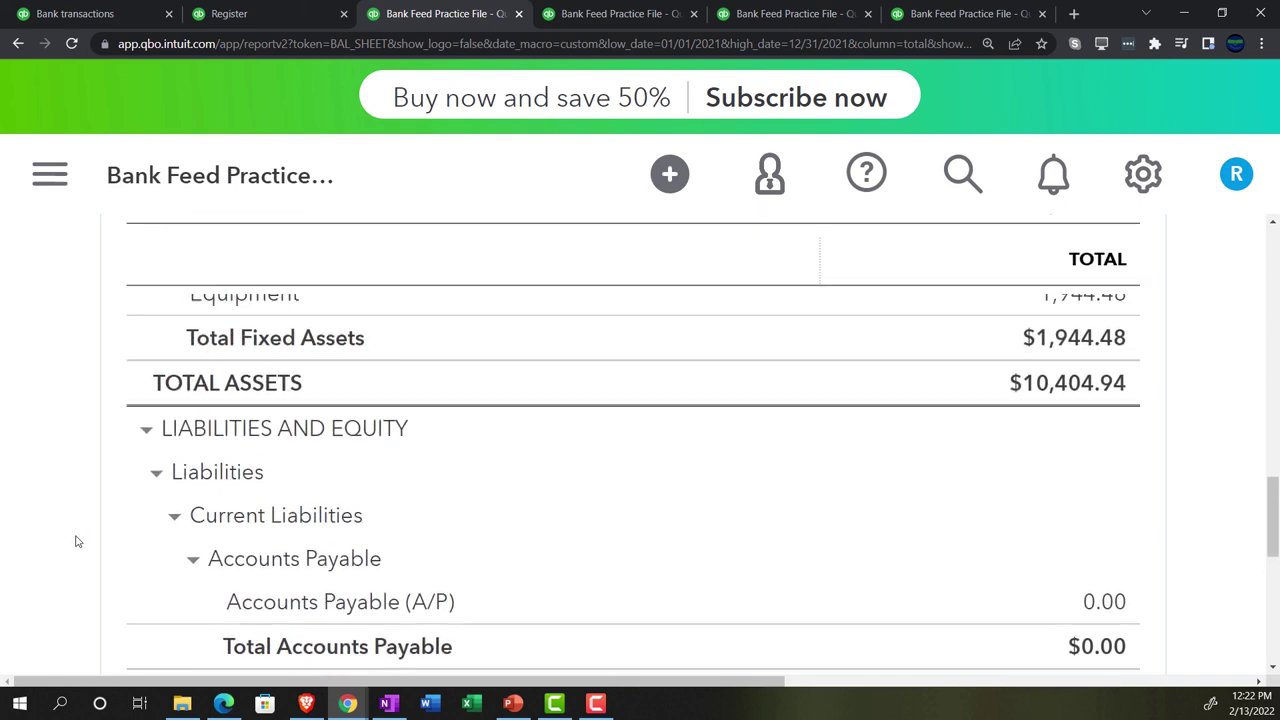
Step: Expand the Primerica group under Investments on the Balance Sheet and review its sub-account and total
scroll(78, 542, up, 2)
scroll(81, 543, up, 2)
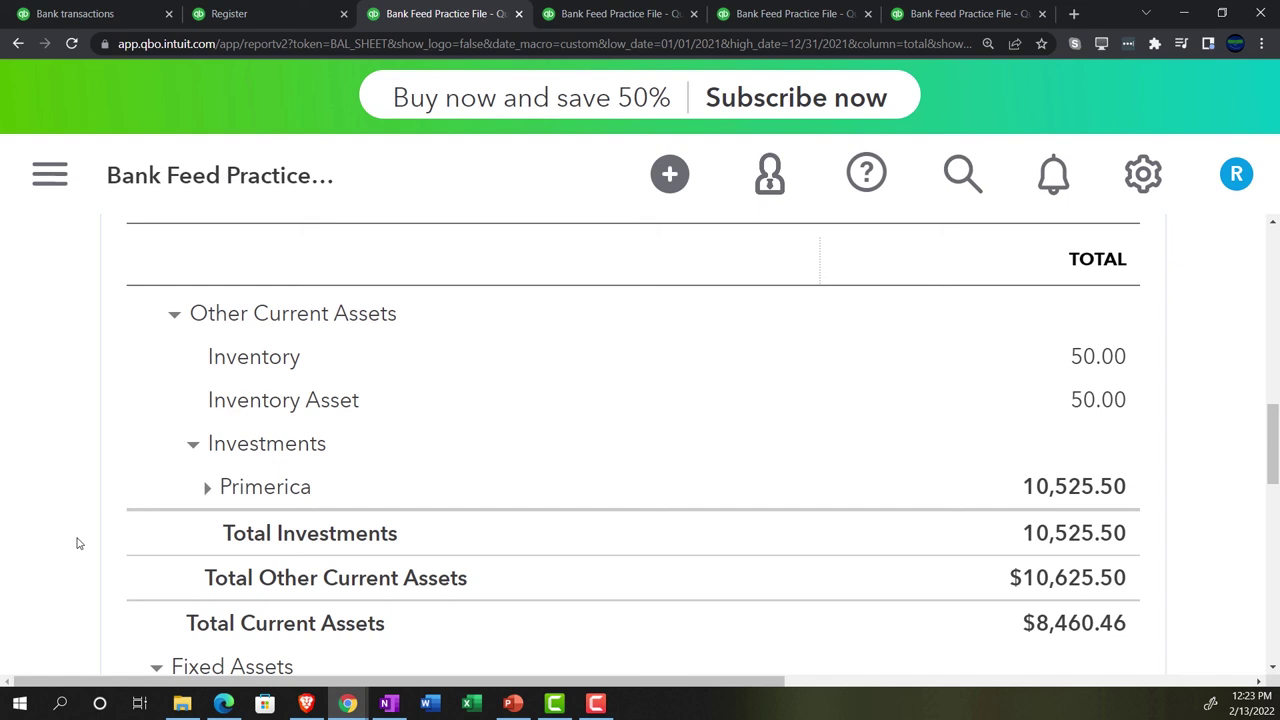
click(207, 487)
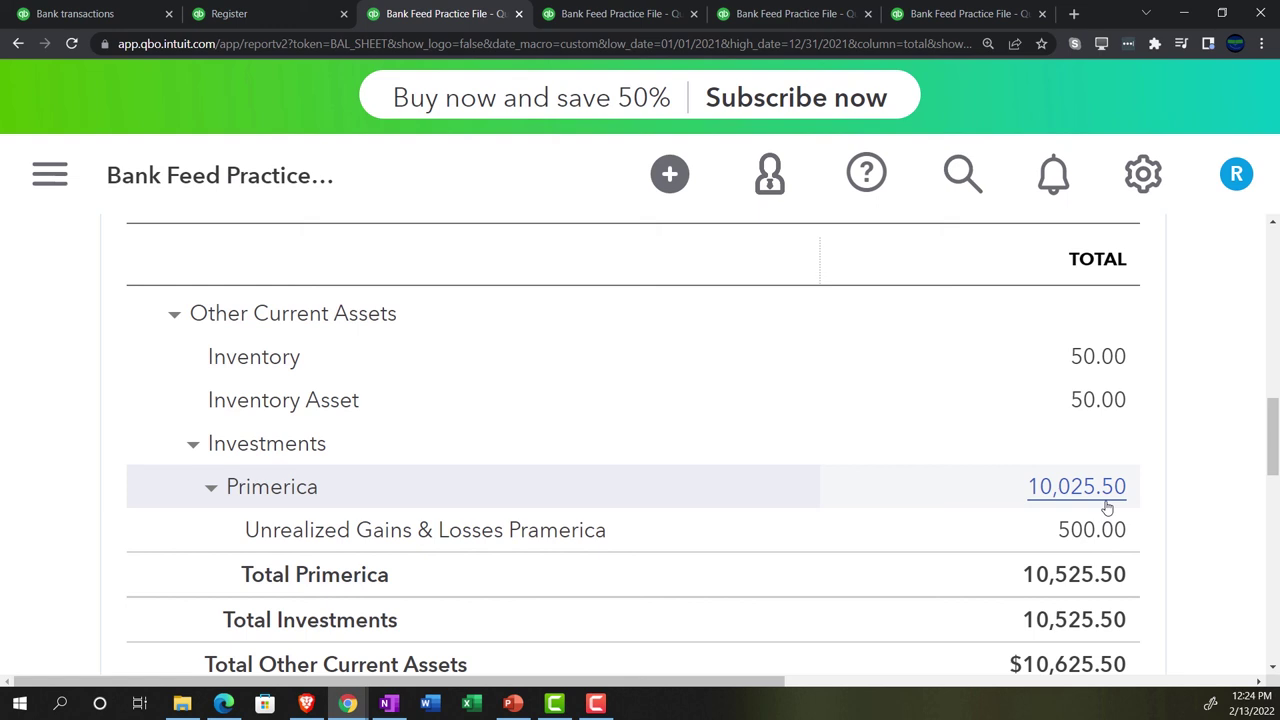
scroll(1107, 508, down, 1)
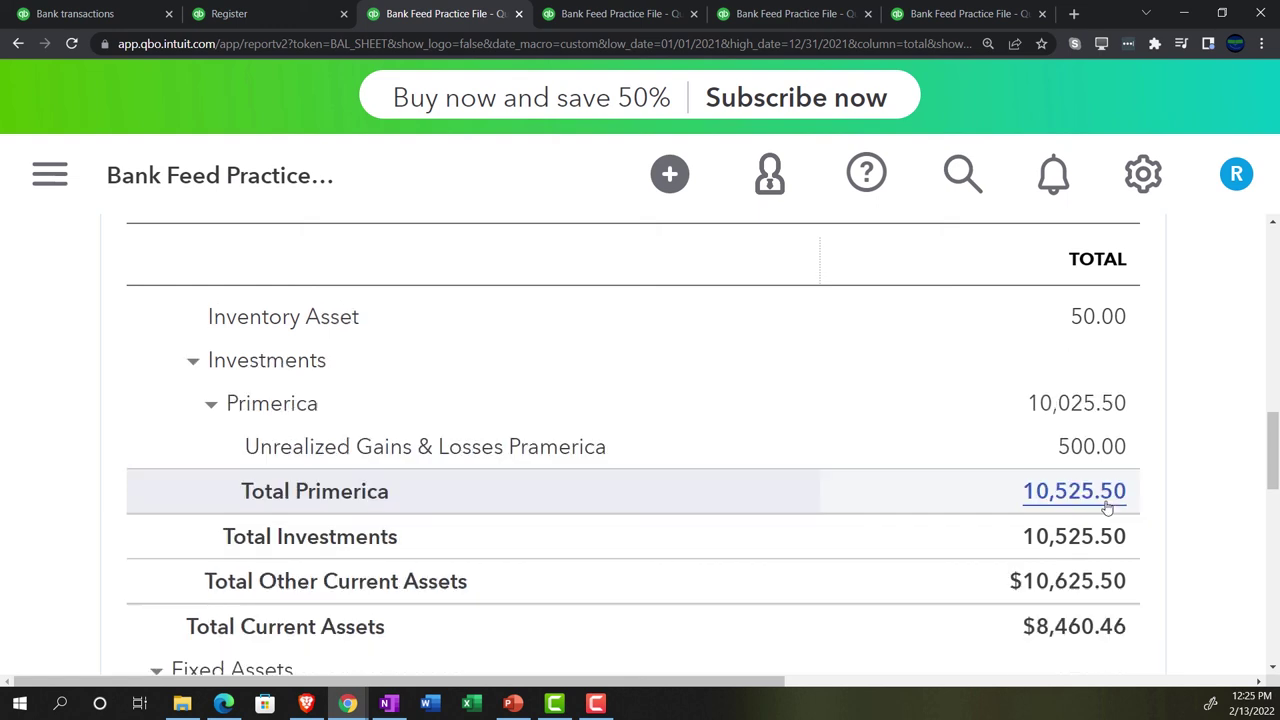